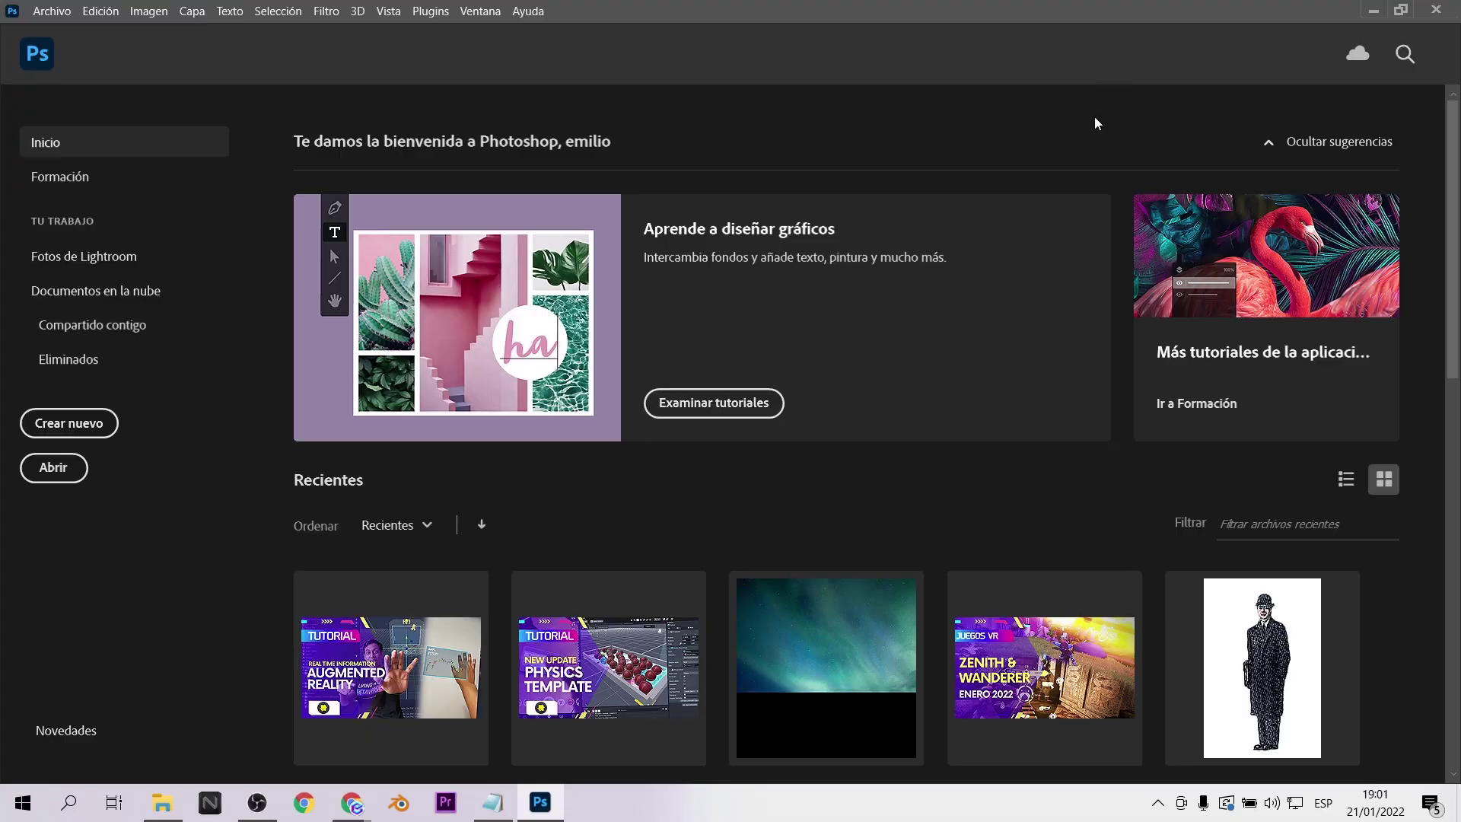
- Create a new landscape document of 8.5 × 5.5 cm at 300 pixels per inch, in RGB colour with a white background
click(68, 426)
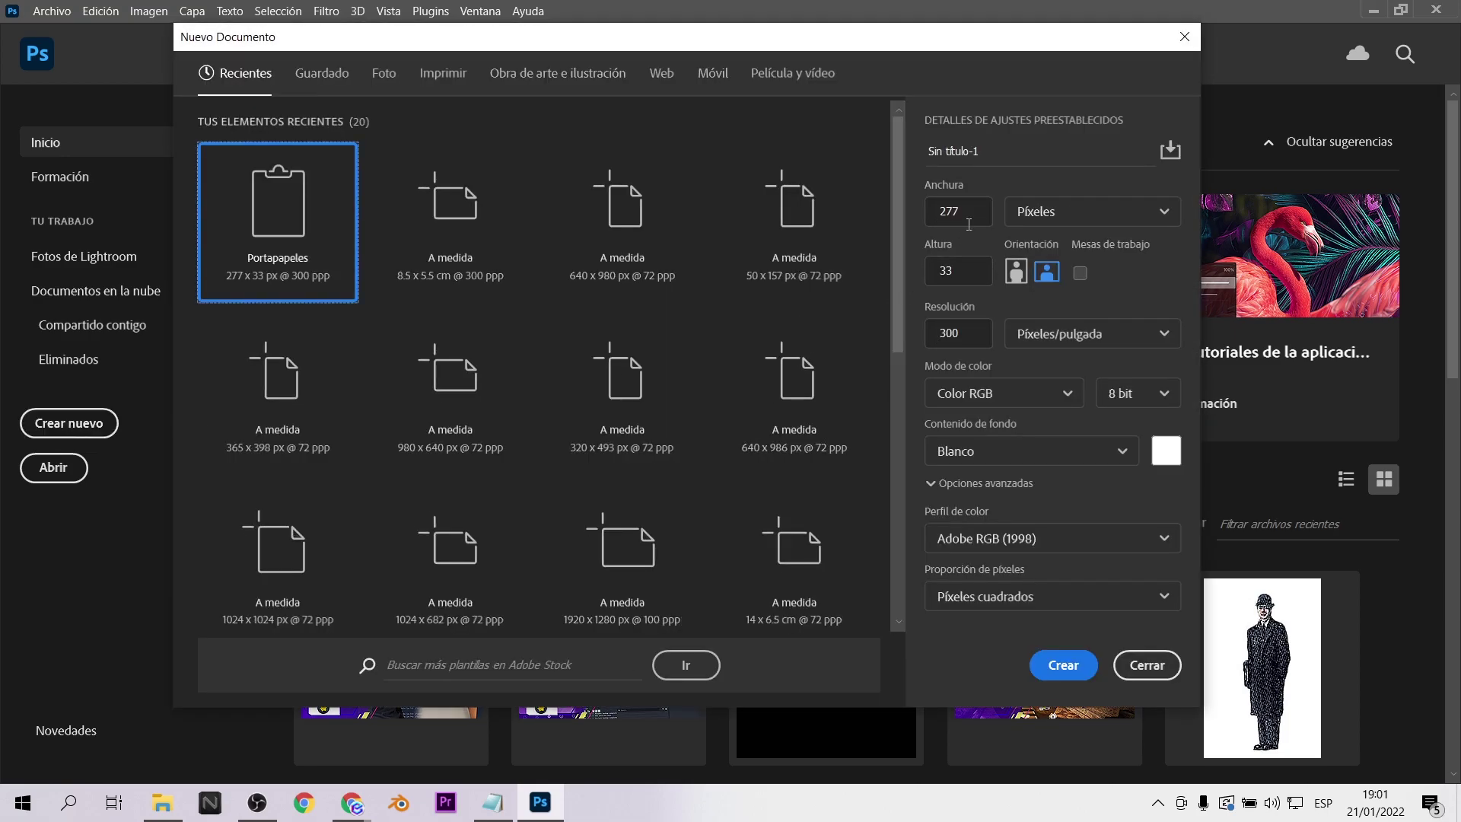
click(774, 413)
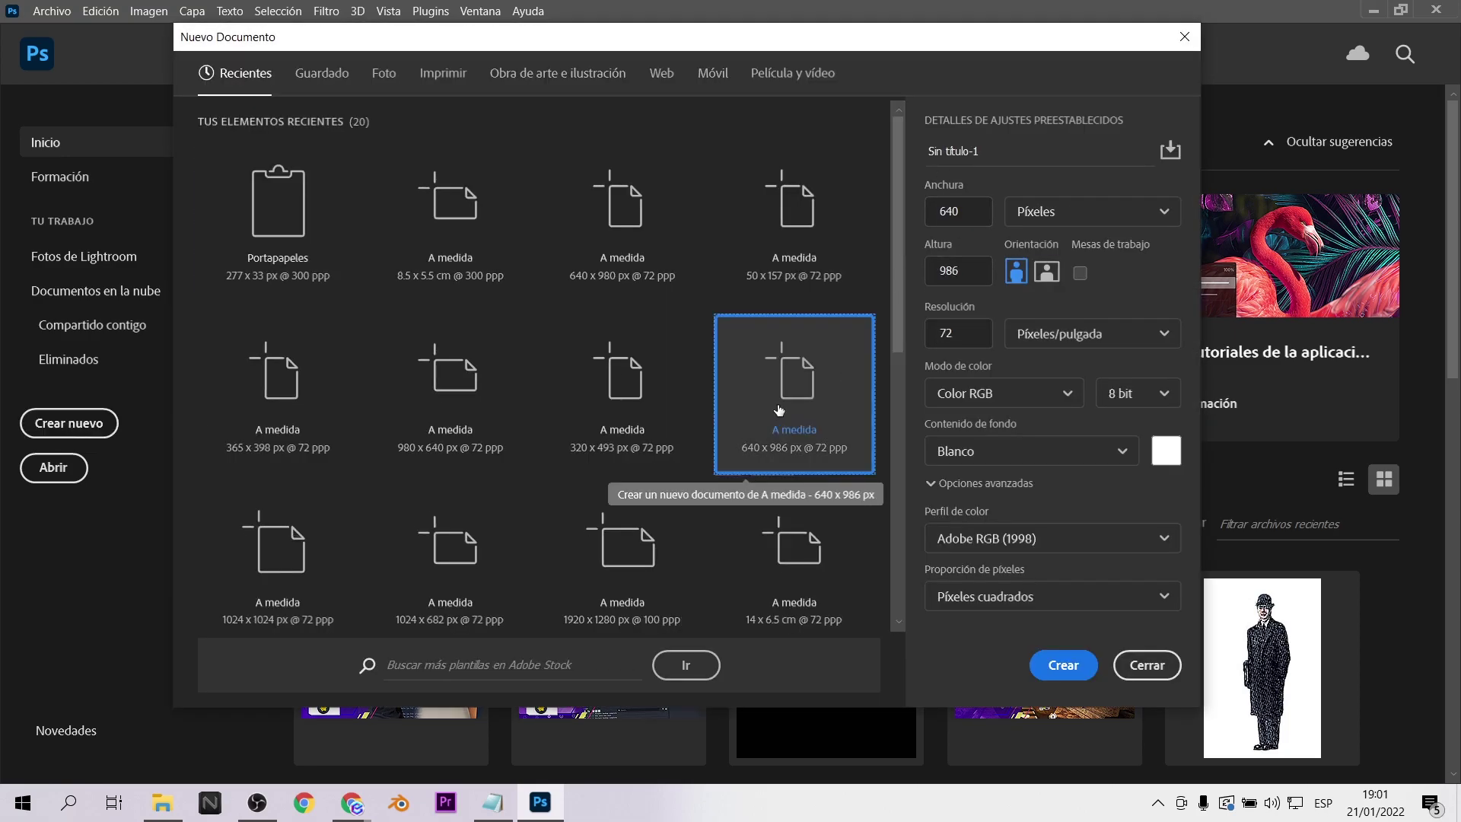
click(1092, 211)
click(1050, 306)
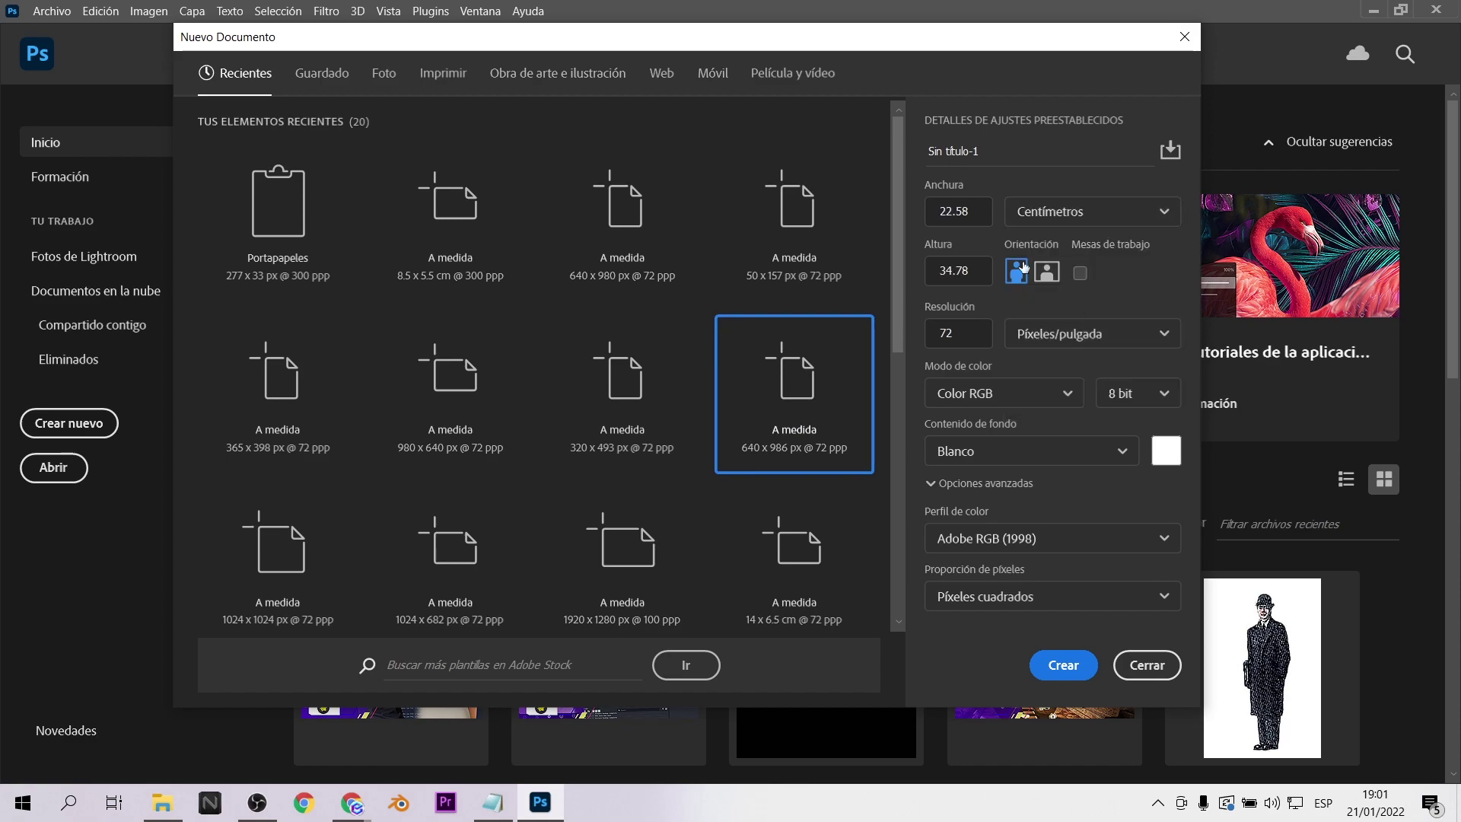
click(979, 208)
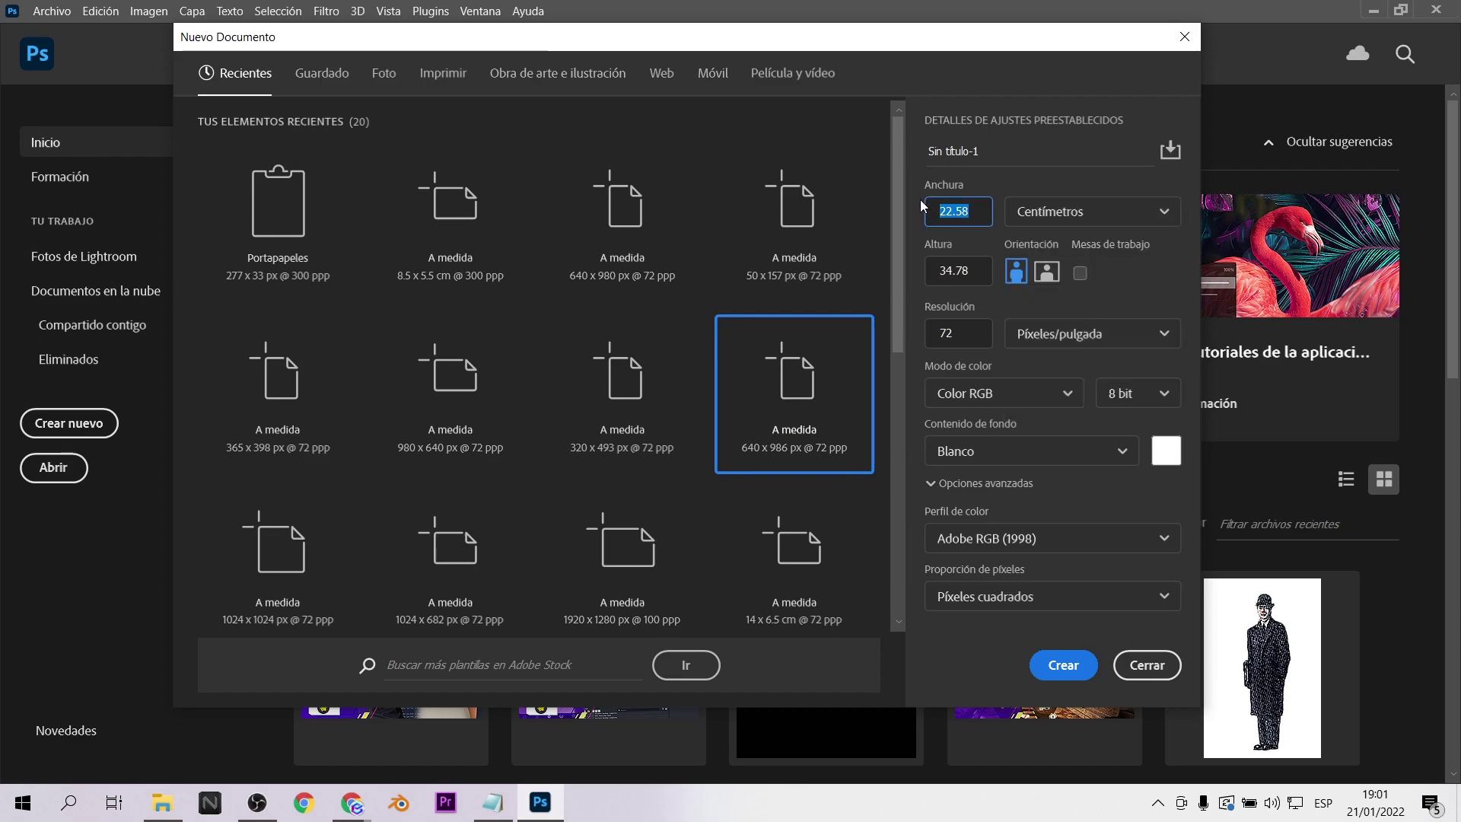
text(8.5)
click(979, 278)
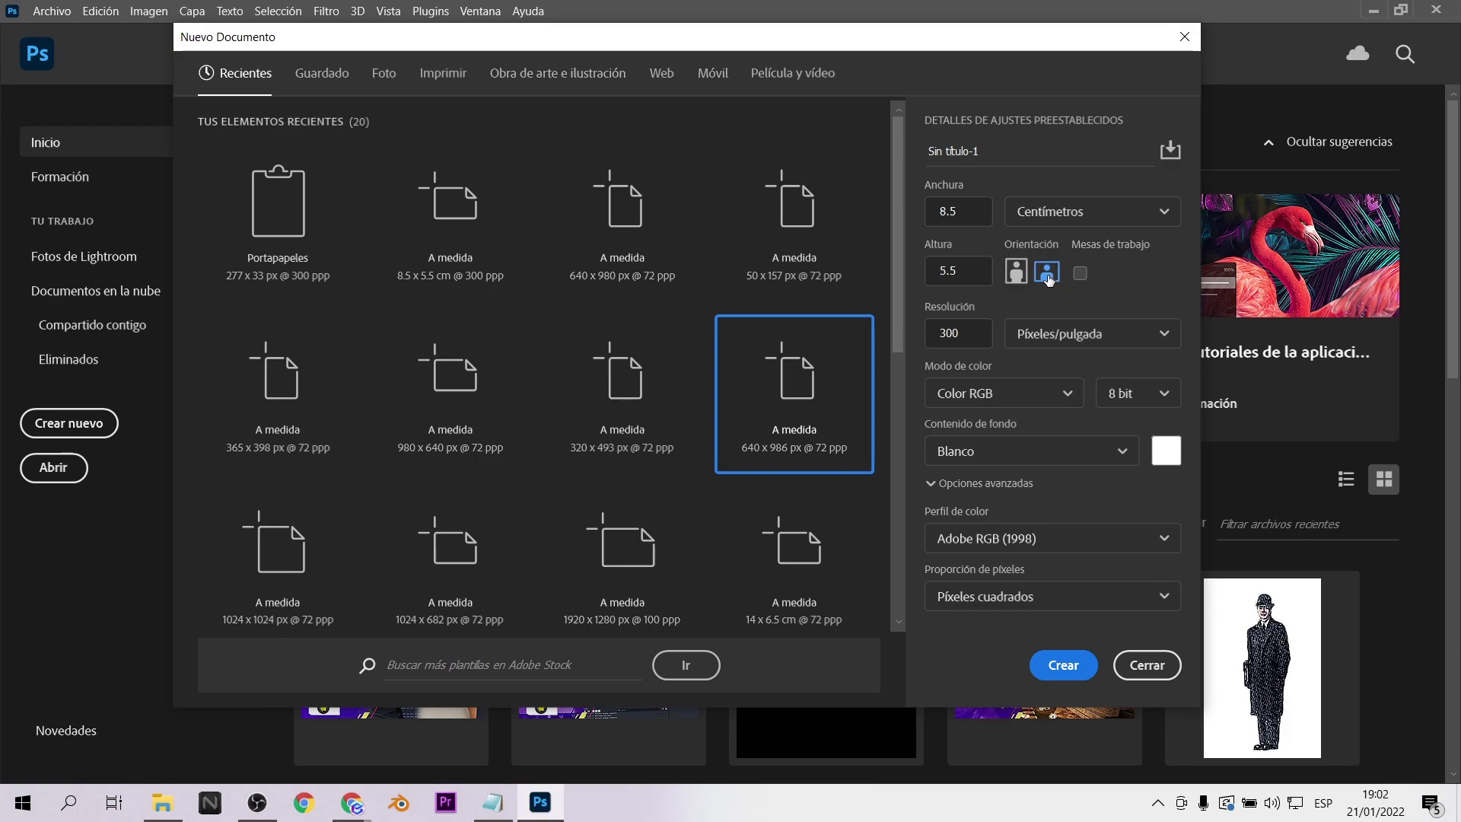
click(992, 402)
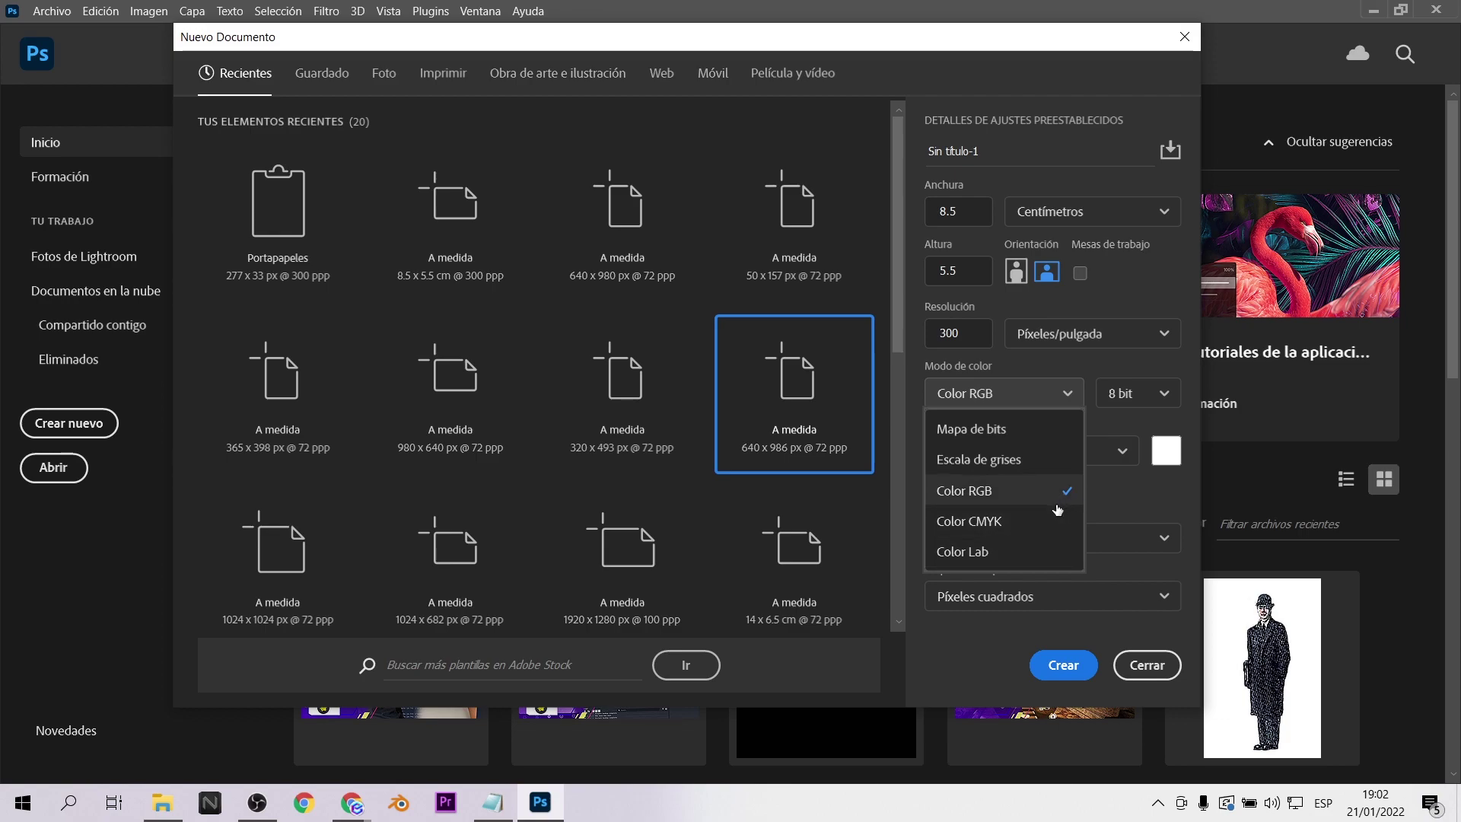
click(1178, 285)
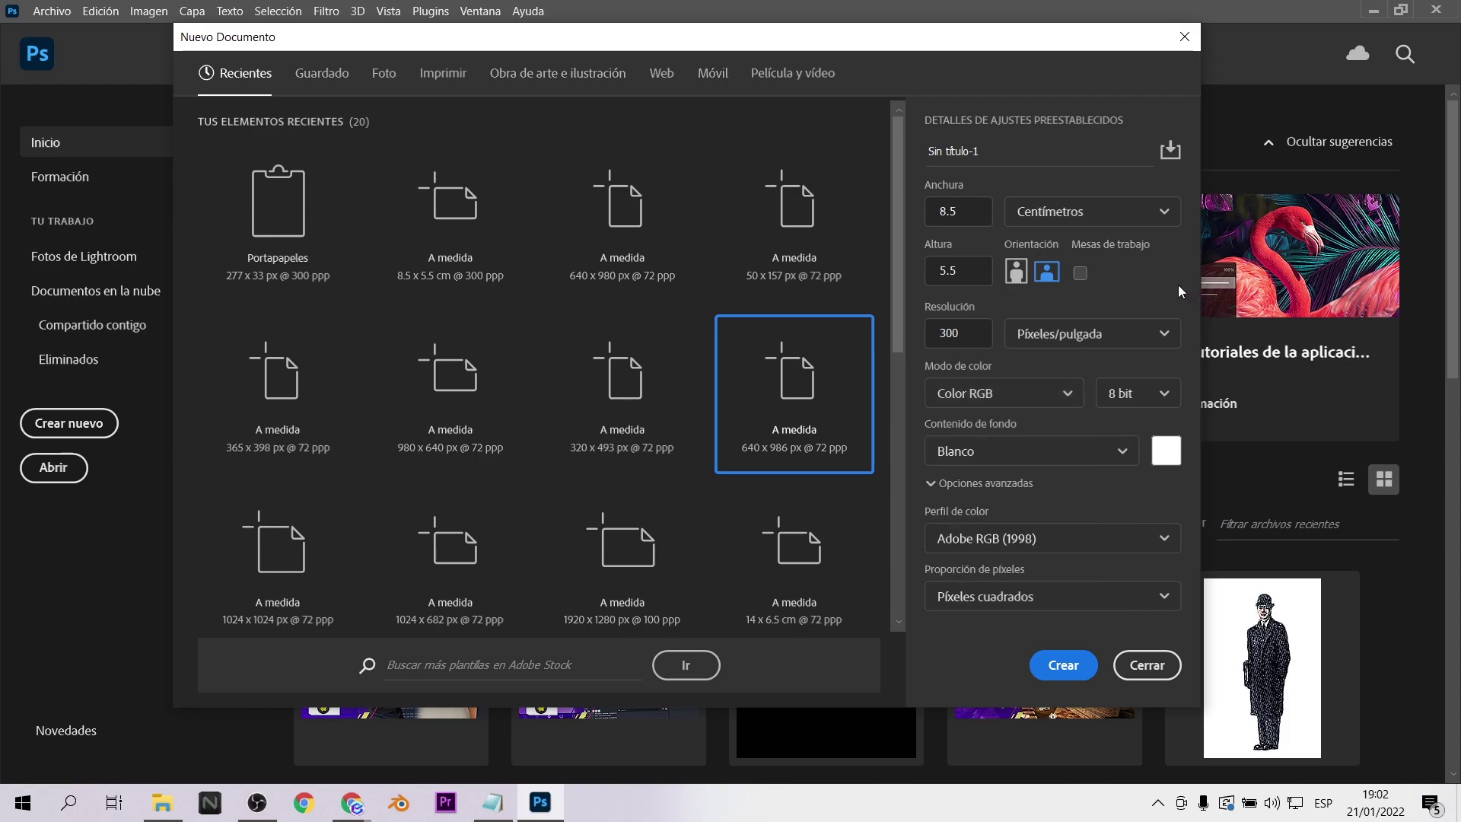
click(1064, 665)
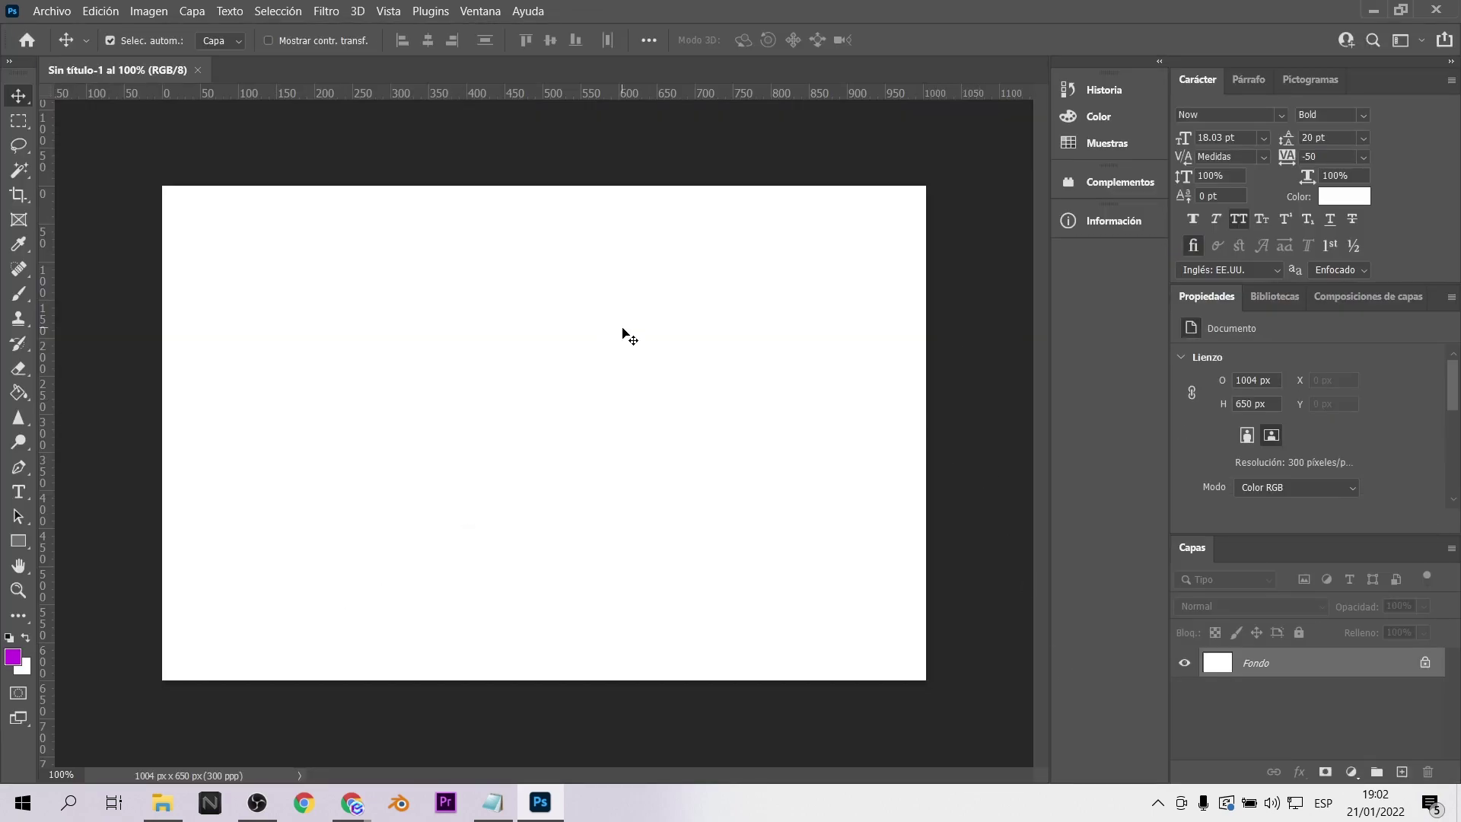
- Place logo1.png in the document, scaled to about 224 × 242 px in the right part of the card
click(169, 808)
drag(1037, 363, 786, 455)
drag(698, 382, 639, 329)
key(Return)
key(ctrl+t)
key(Return)
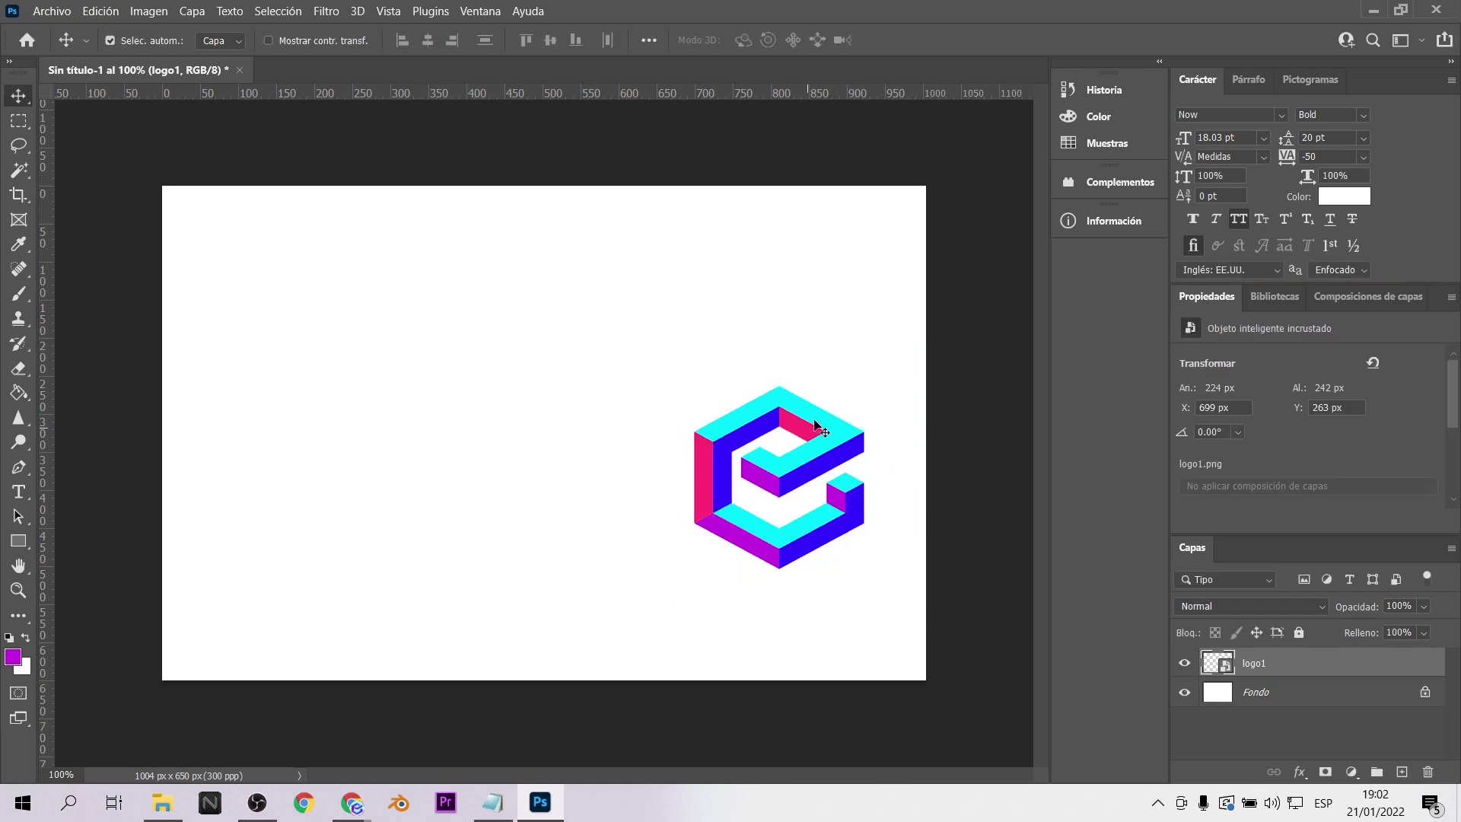
- Draw a dark blue vertical bar about 82 × 658 px near the card's centre, positioned to span its full height
click(1105, 143)
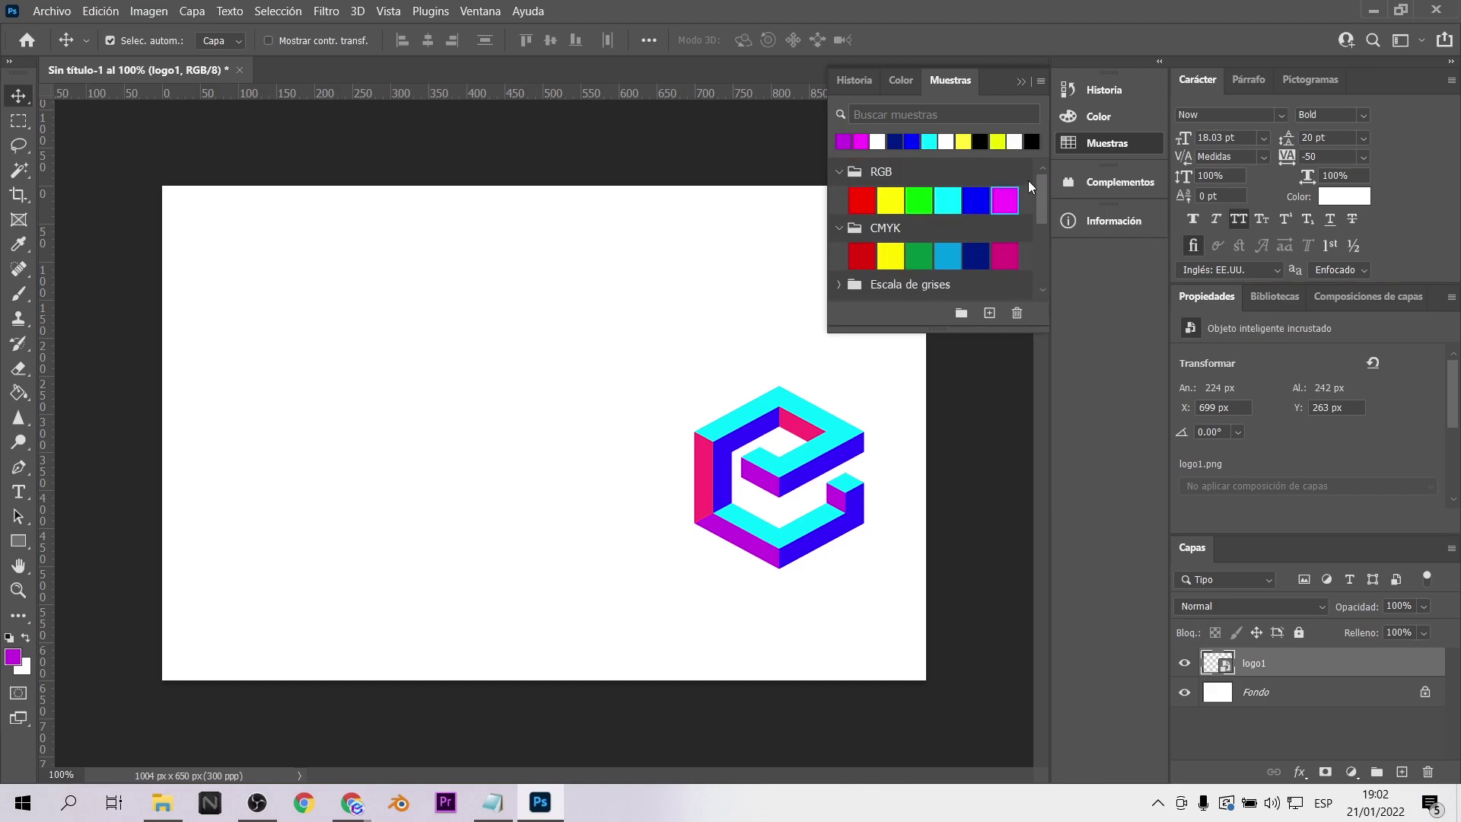
click(840, 223)
click(1019, 79)
click(18, 541)
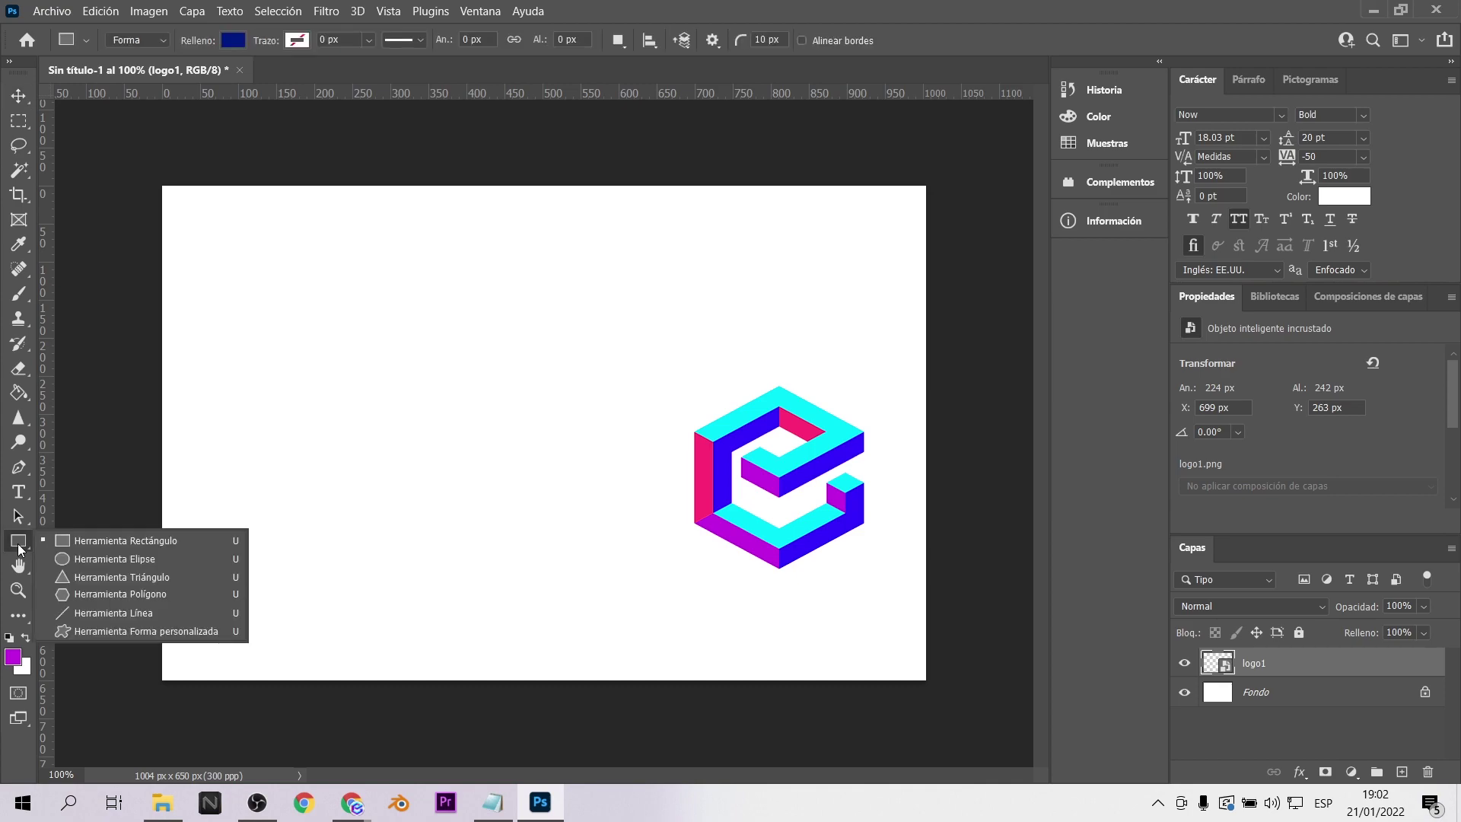
drag(497, 188, 558, 686)
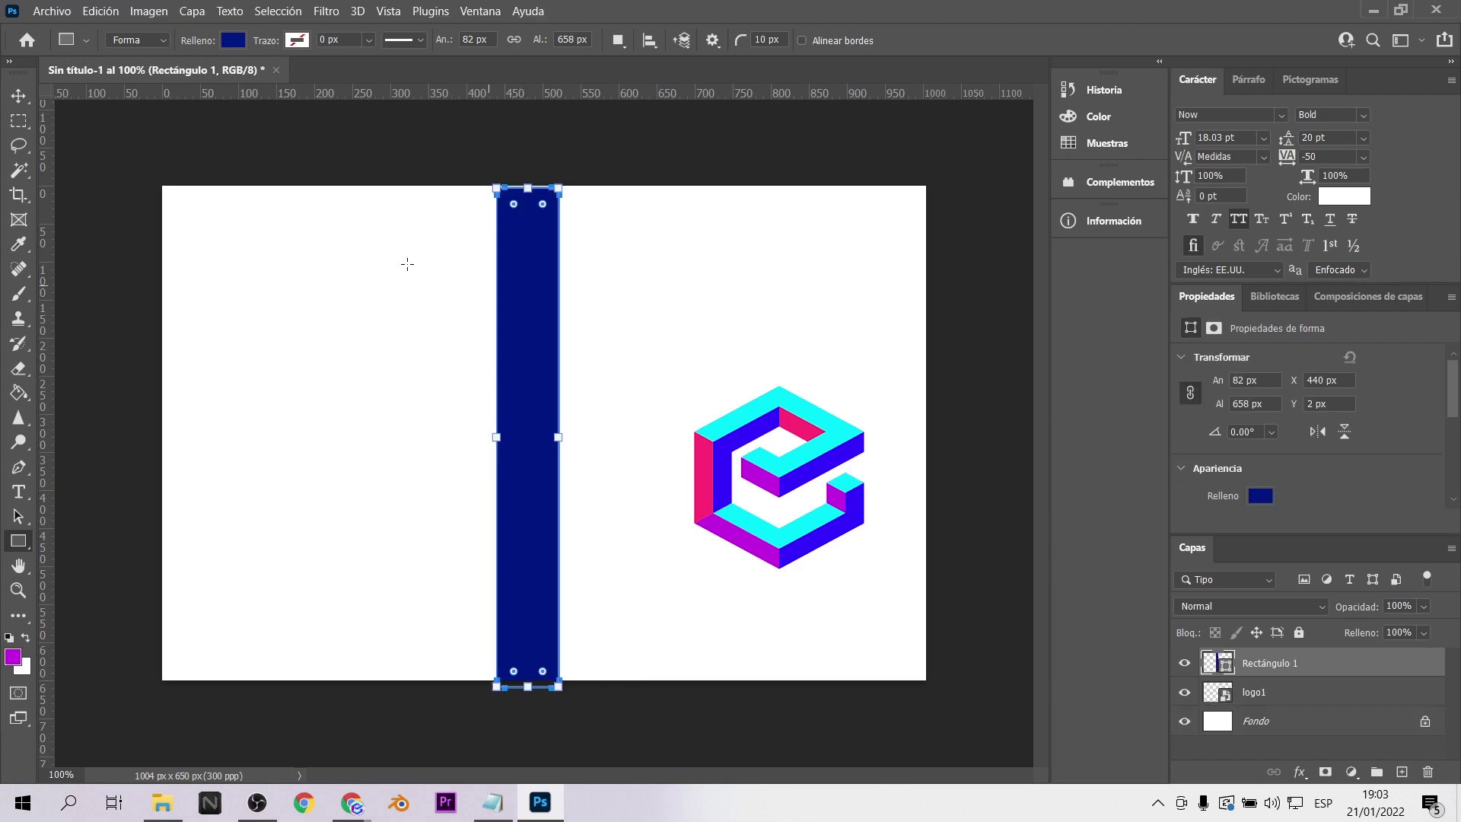
click(15, 95)
drag(550, 348, 551, 342)
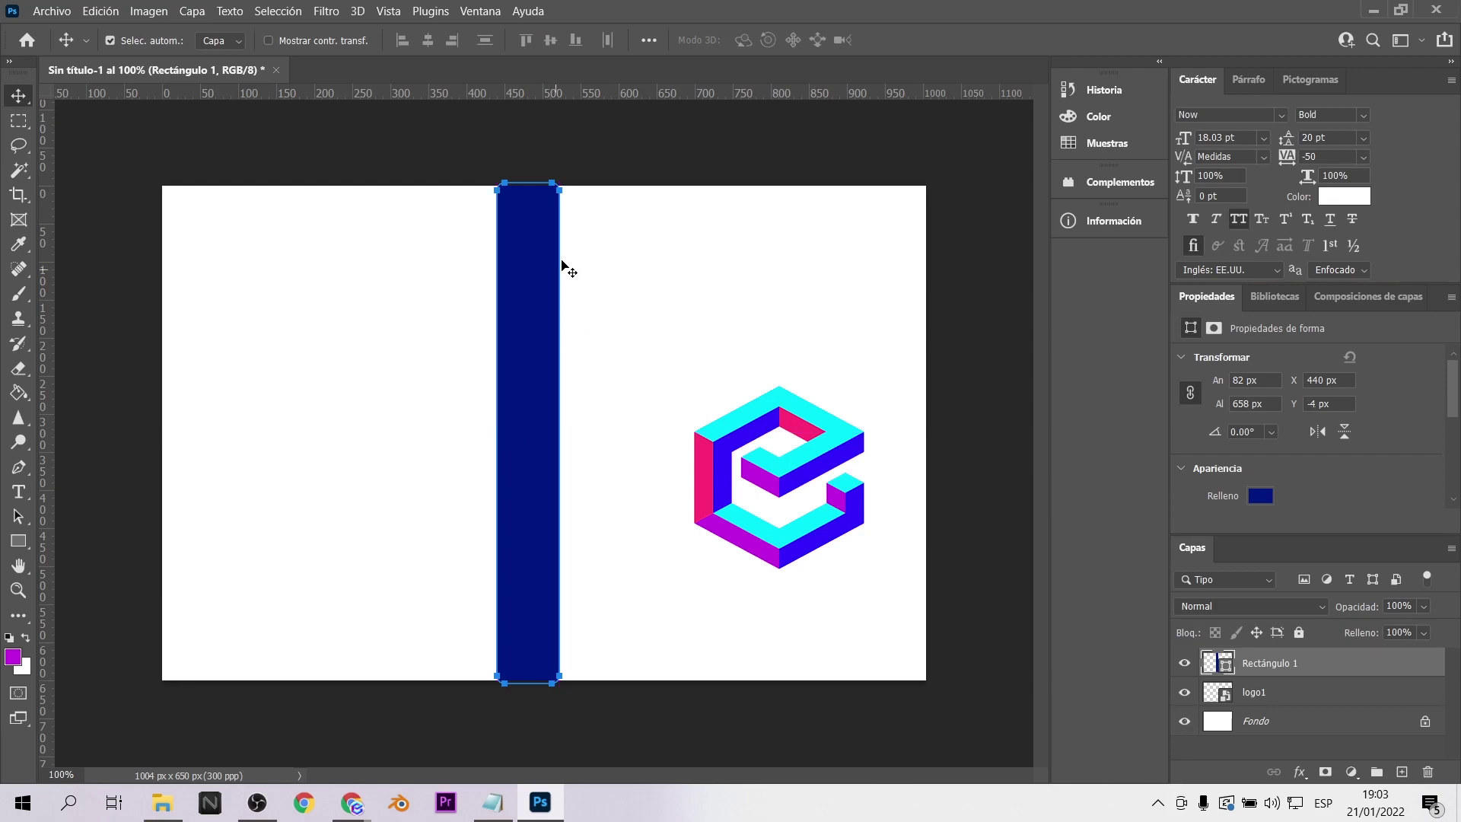
key(ctrl)
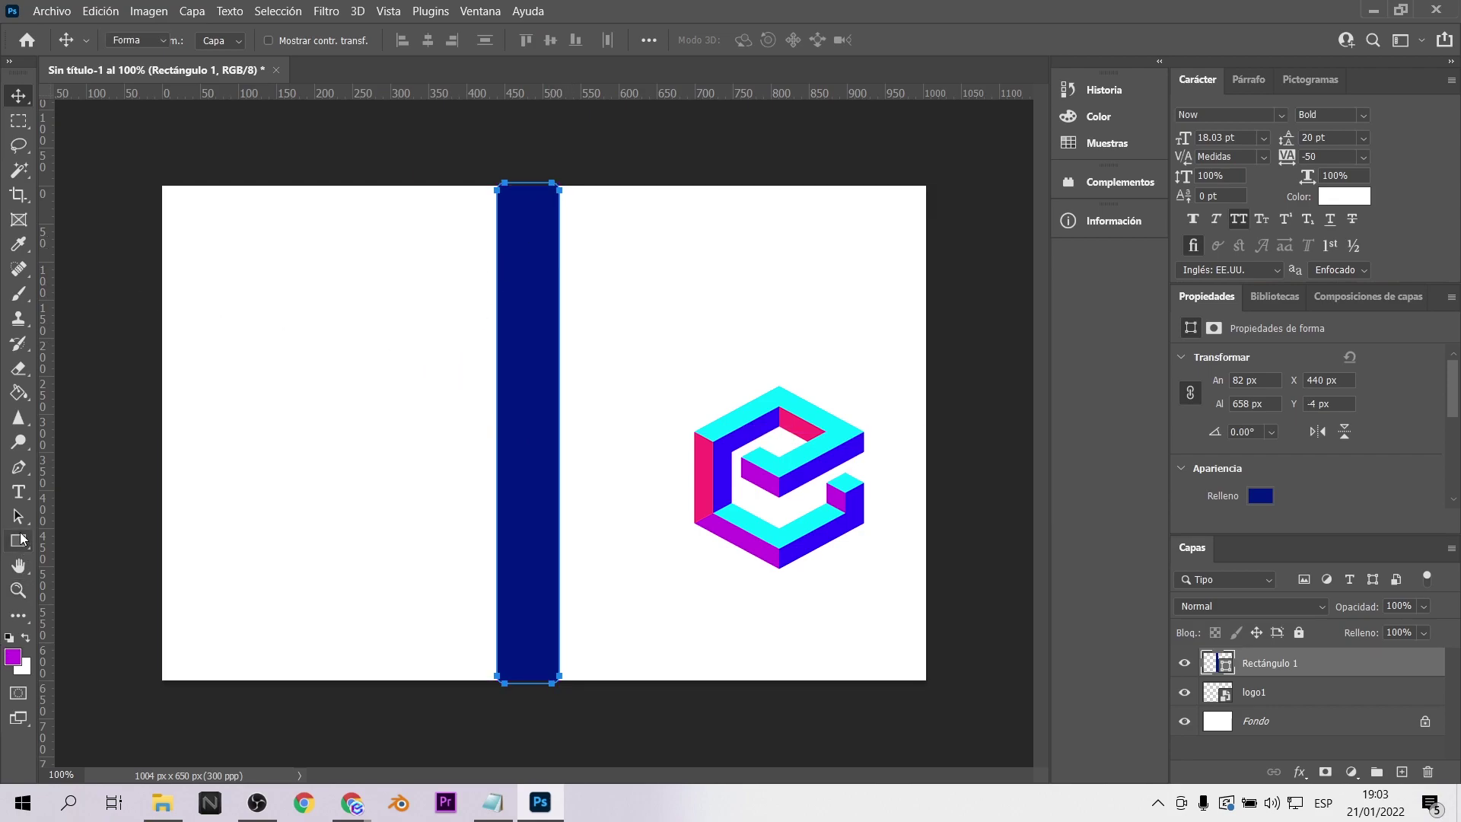
- Draw a second vertical bar about 56 × 684 px, fill it purple, and place it lower against the dark blue bar's right edge
click(20, 539)
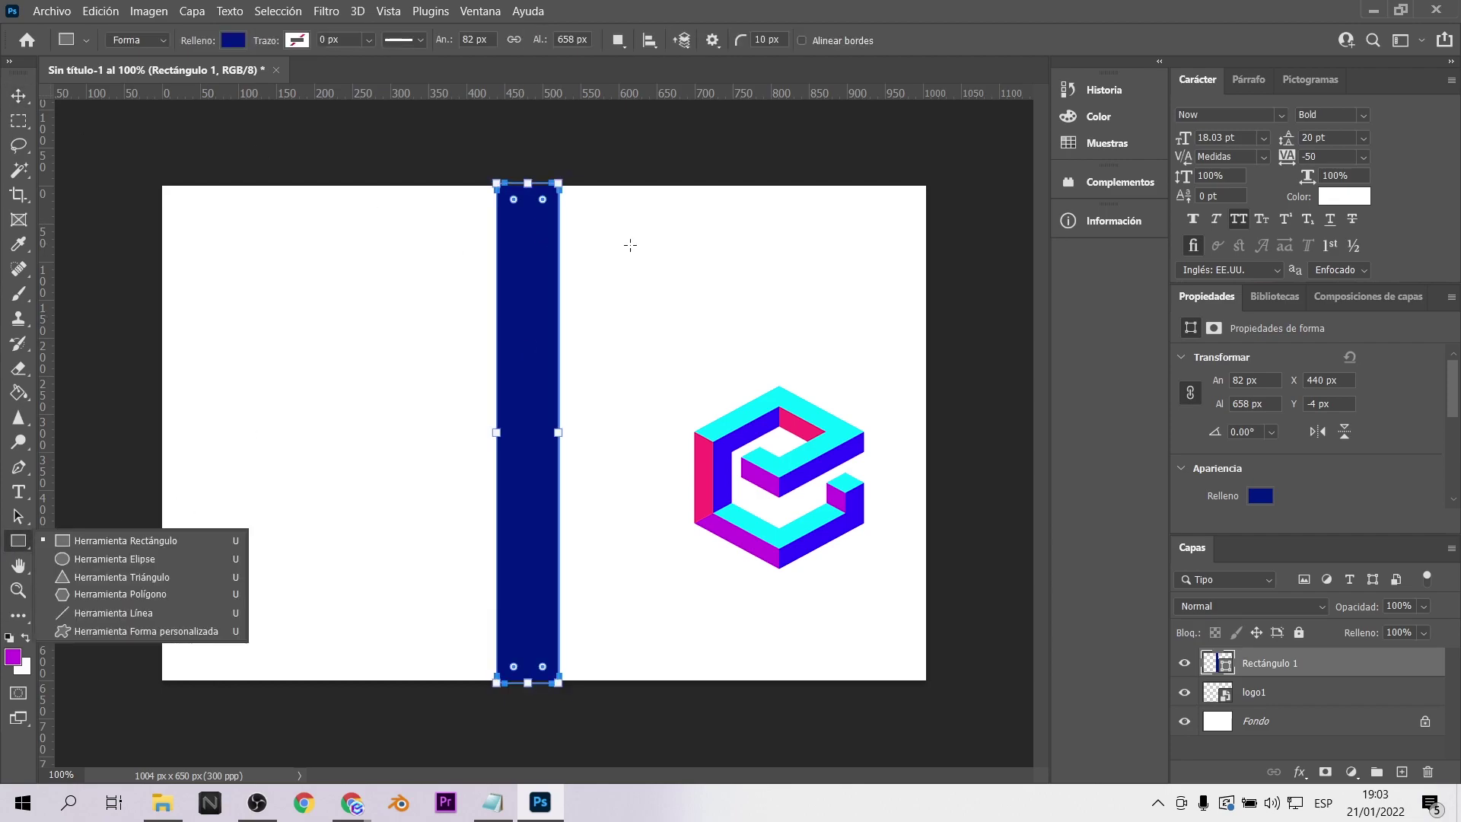
click(403, 386)
drag(590, 178, 634, 696)
click(1107, 142)
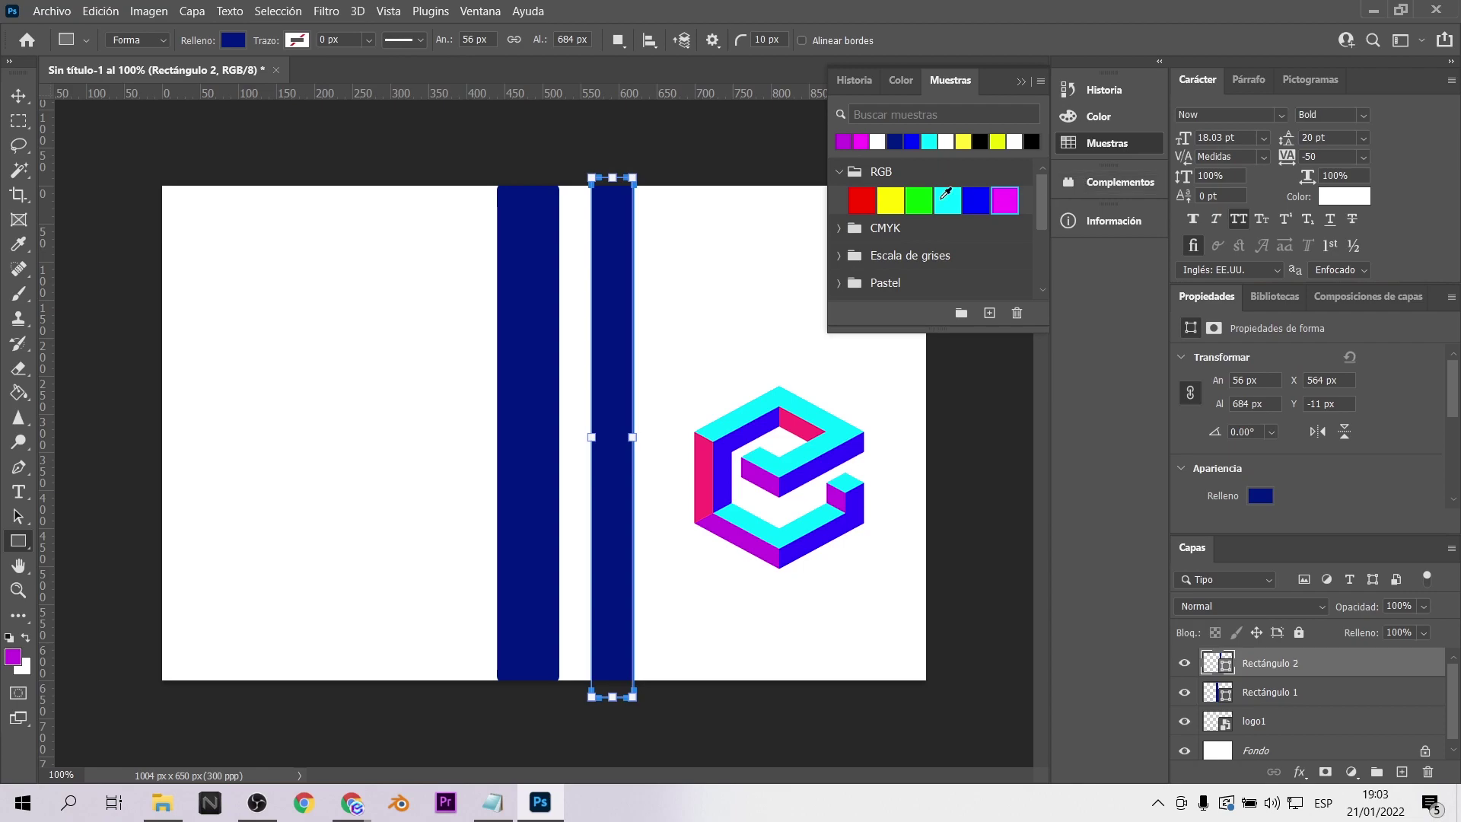
click(843, 142)
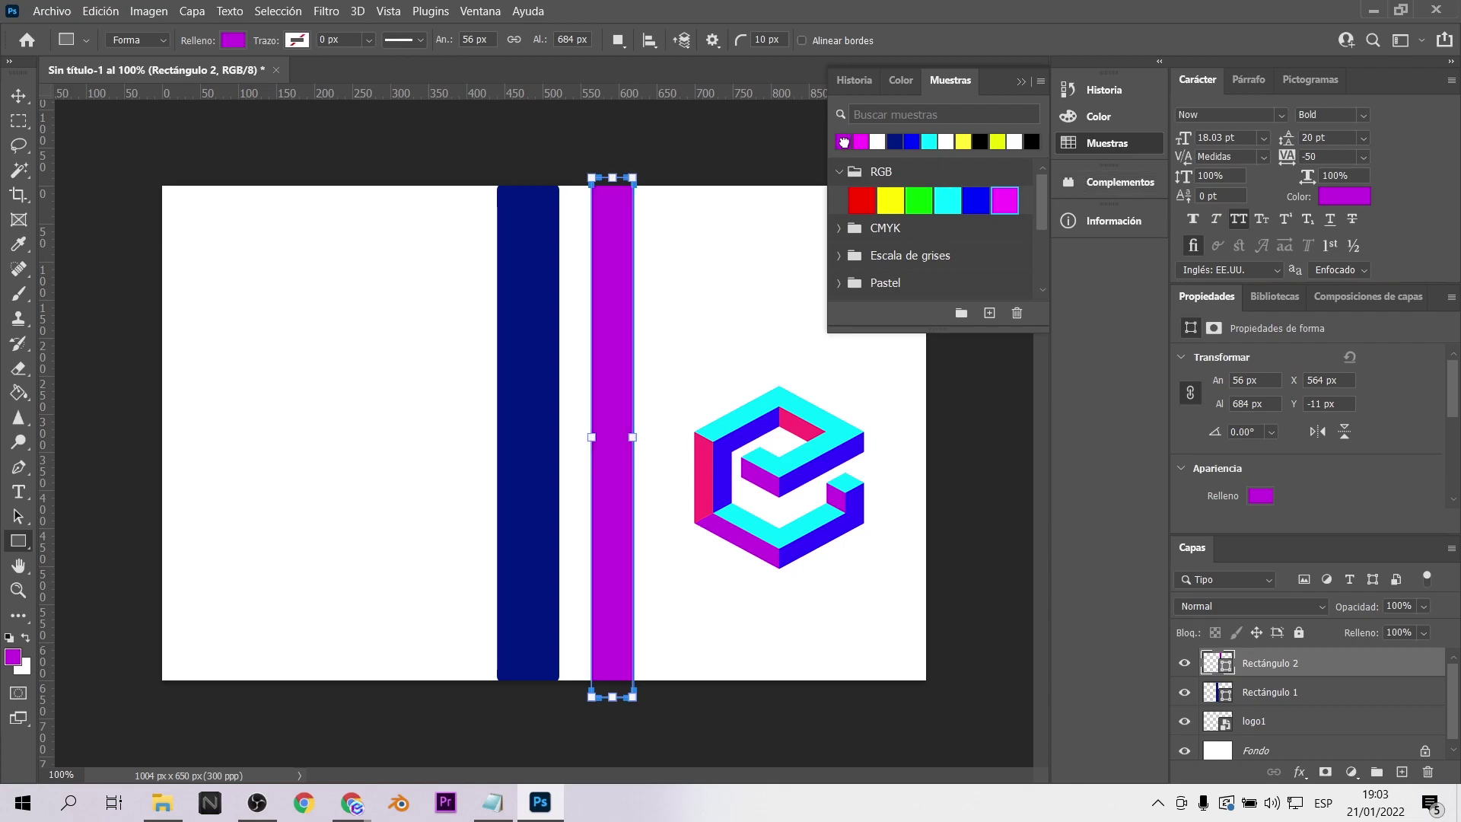
key(v)
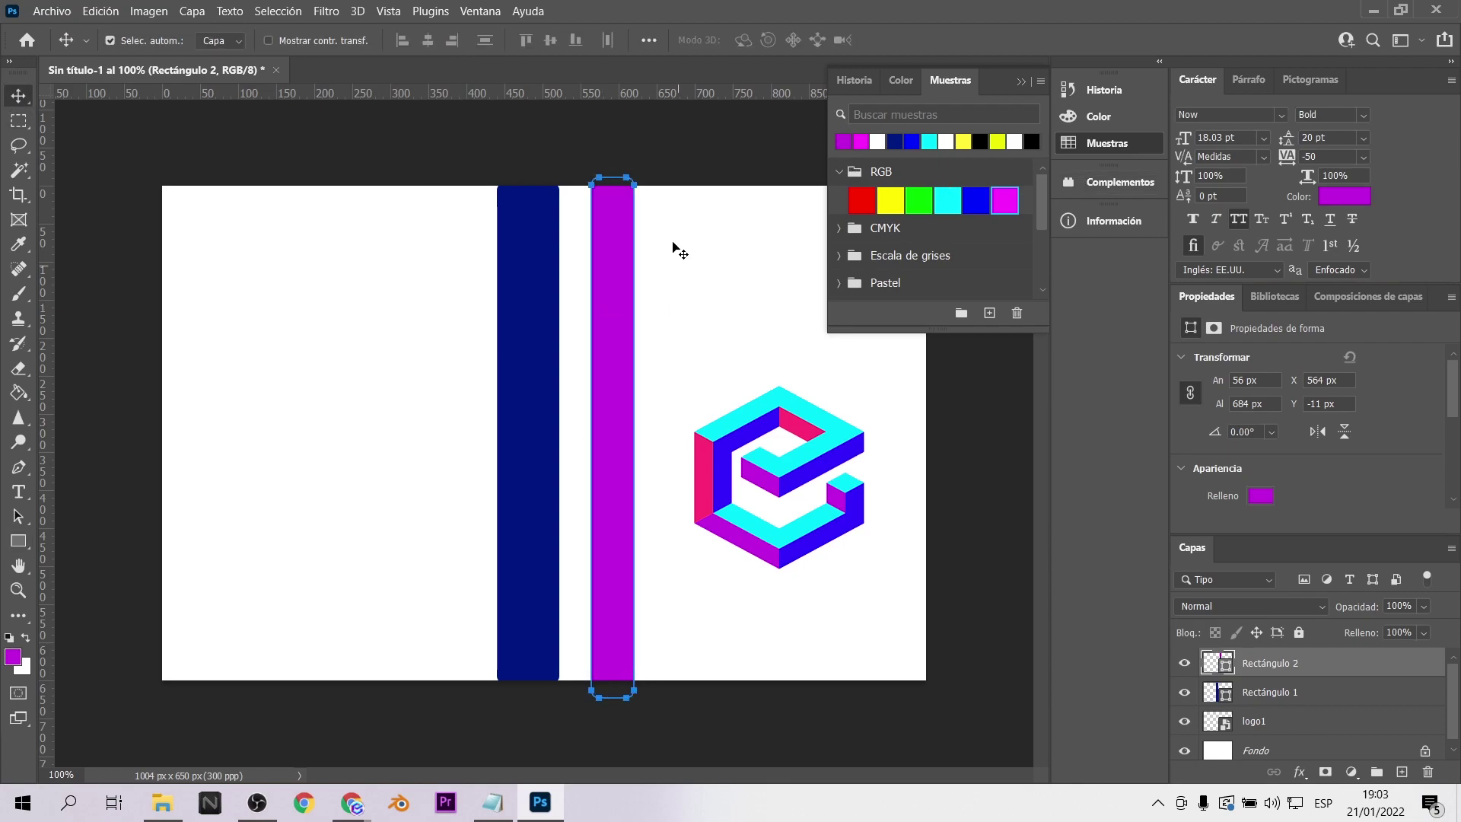
click(1022, 82)
drag(624, 245, 592, 425)
- Rotate the dark blue and purple bars together by about -4°
key(ctrl+t)
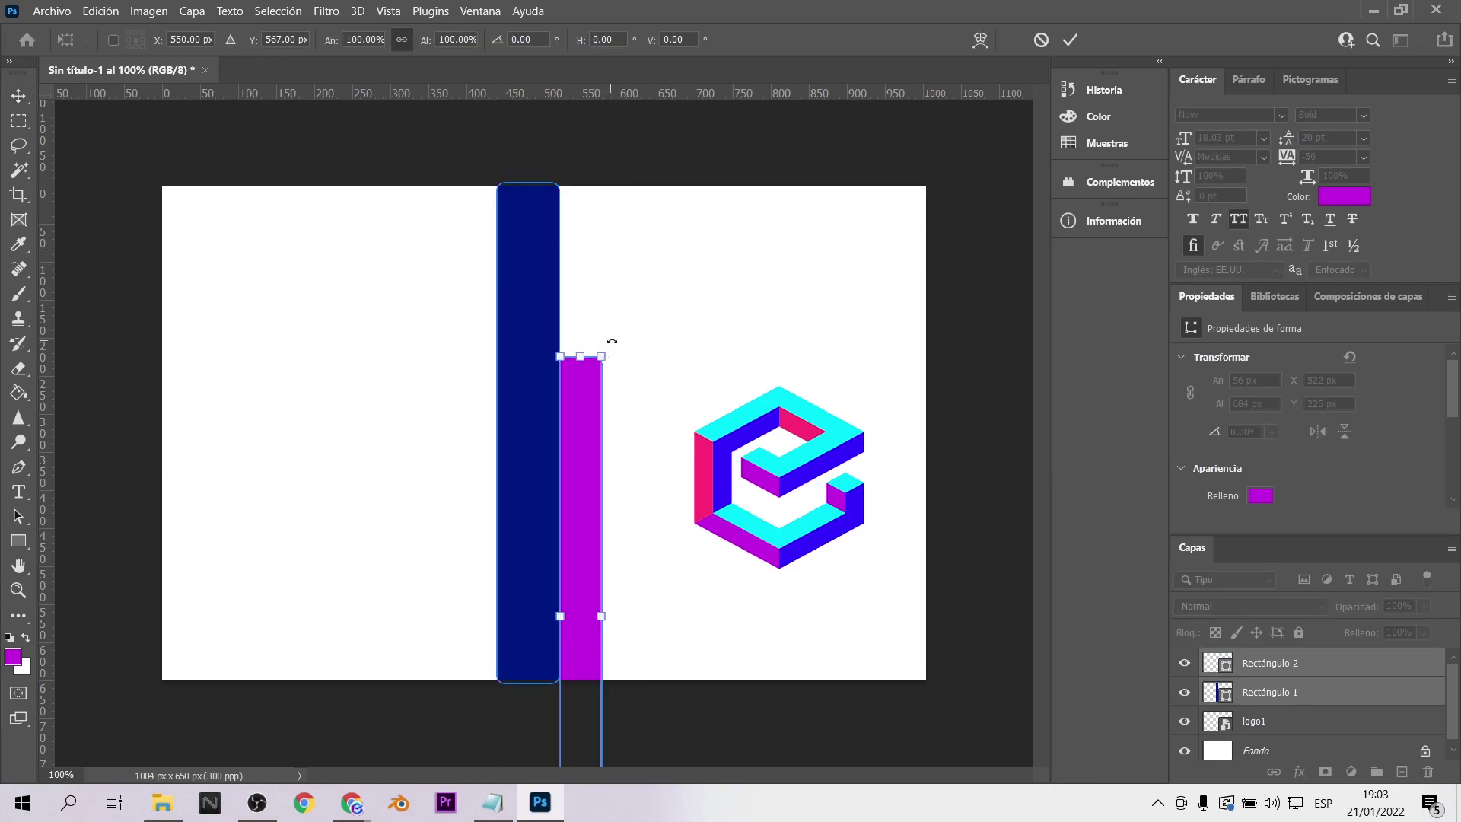
key(Return)
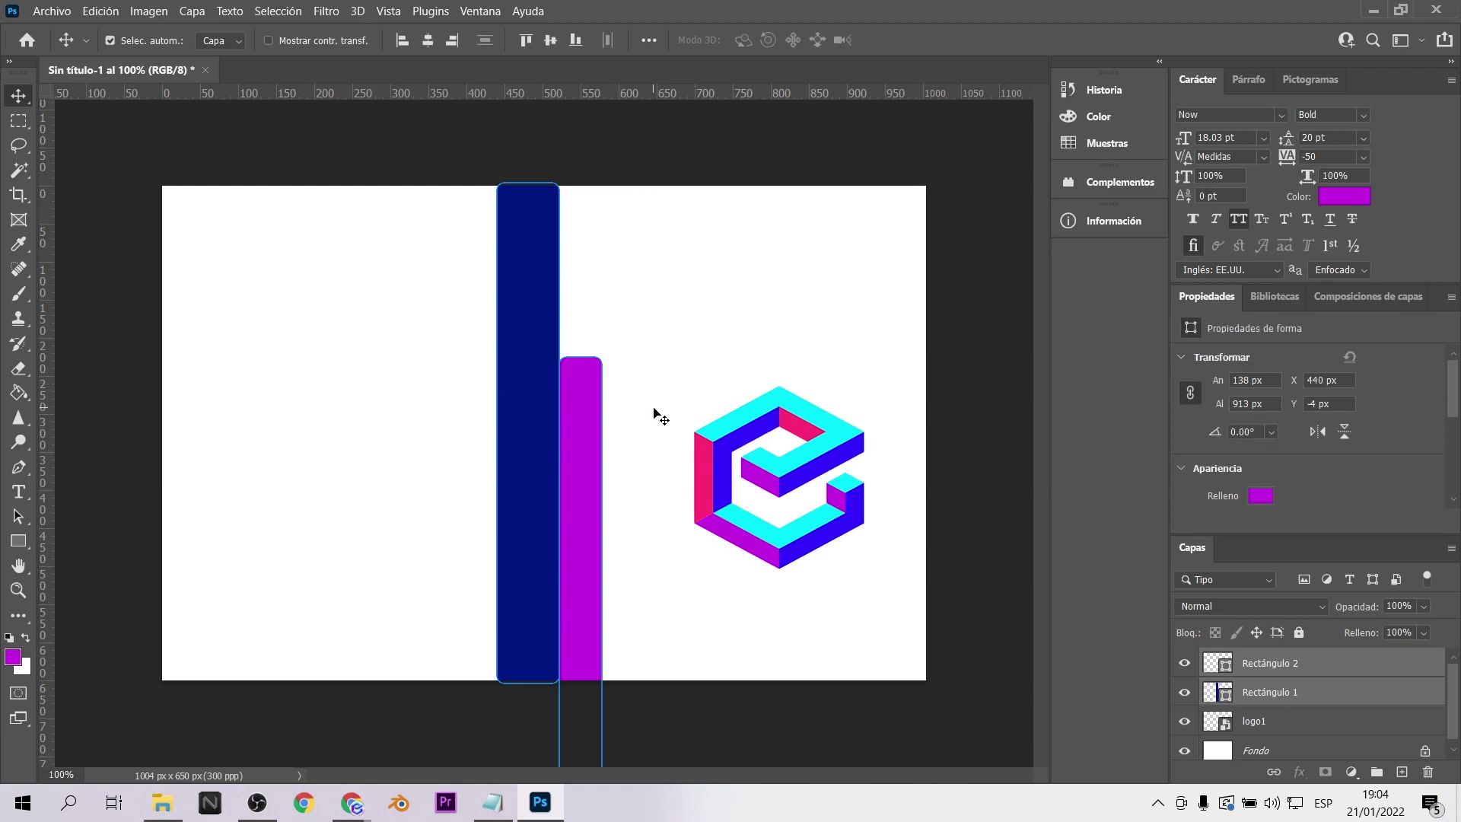
key(ctrl+t)
drag(536, 290, 532, 365)
key(Return)
- Scale the dark blue bar to about 101.38% so it overruns the card's edges, and recolour it bright blue
click(533, 567)
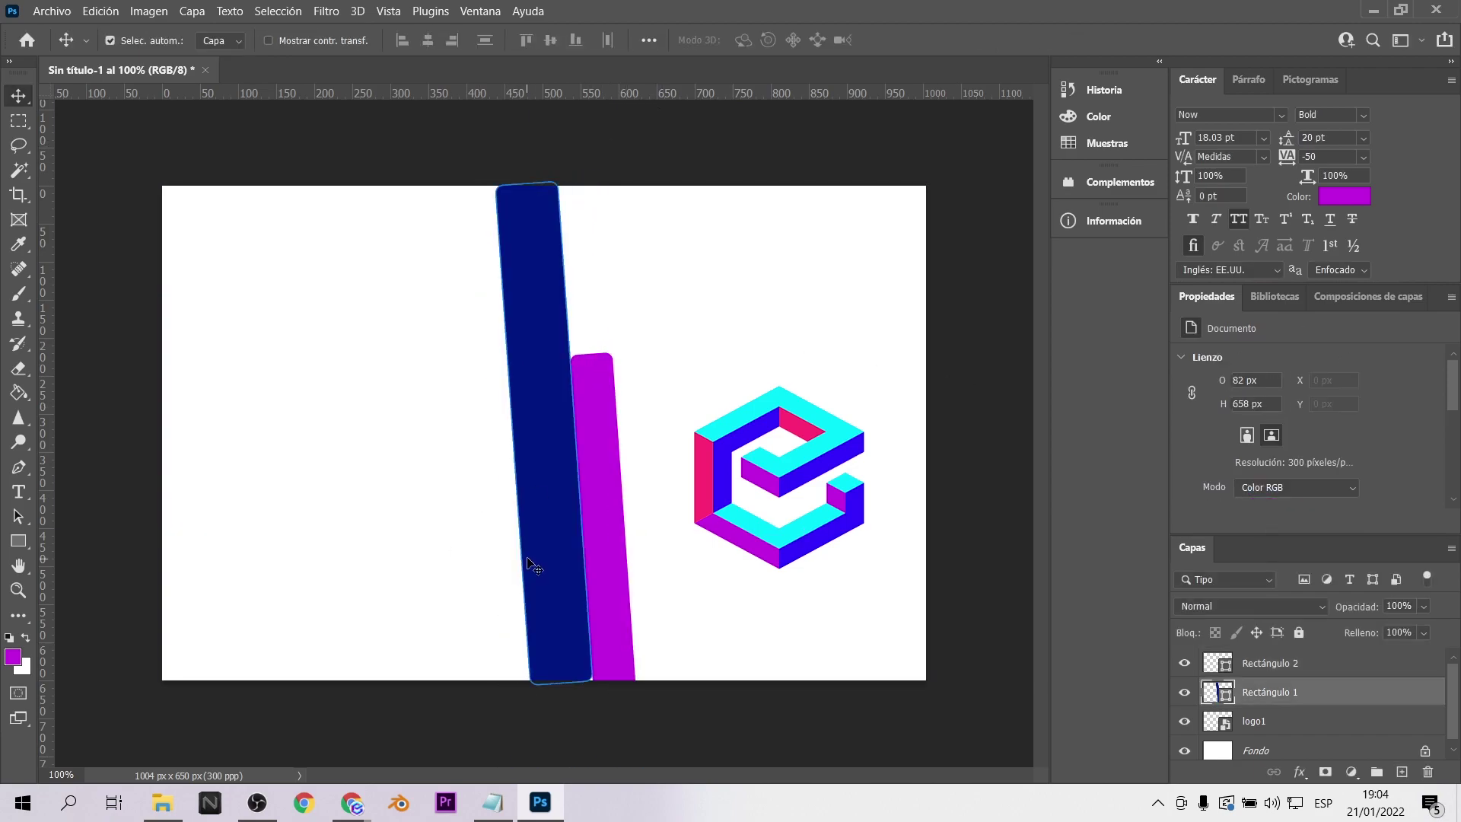
key(ctrl+t)
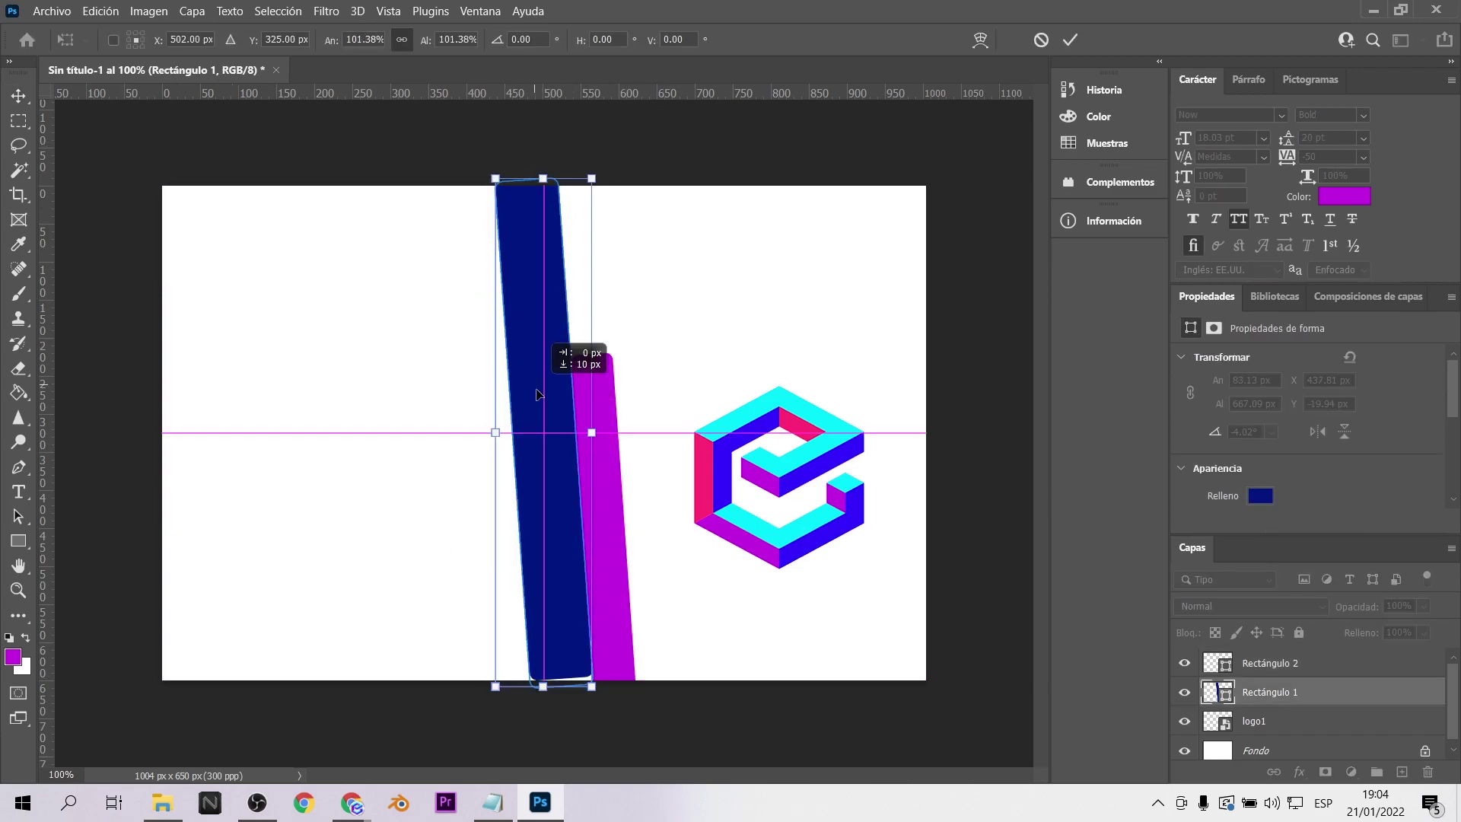
key(Return)
click(1108, 143)
click(911, 140)
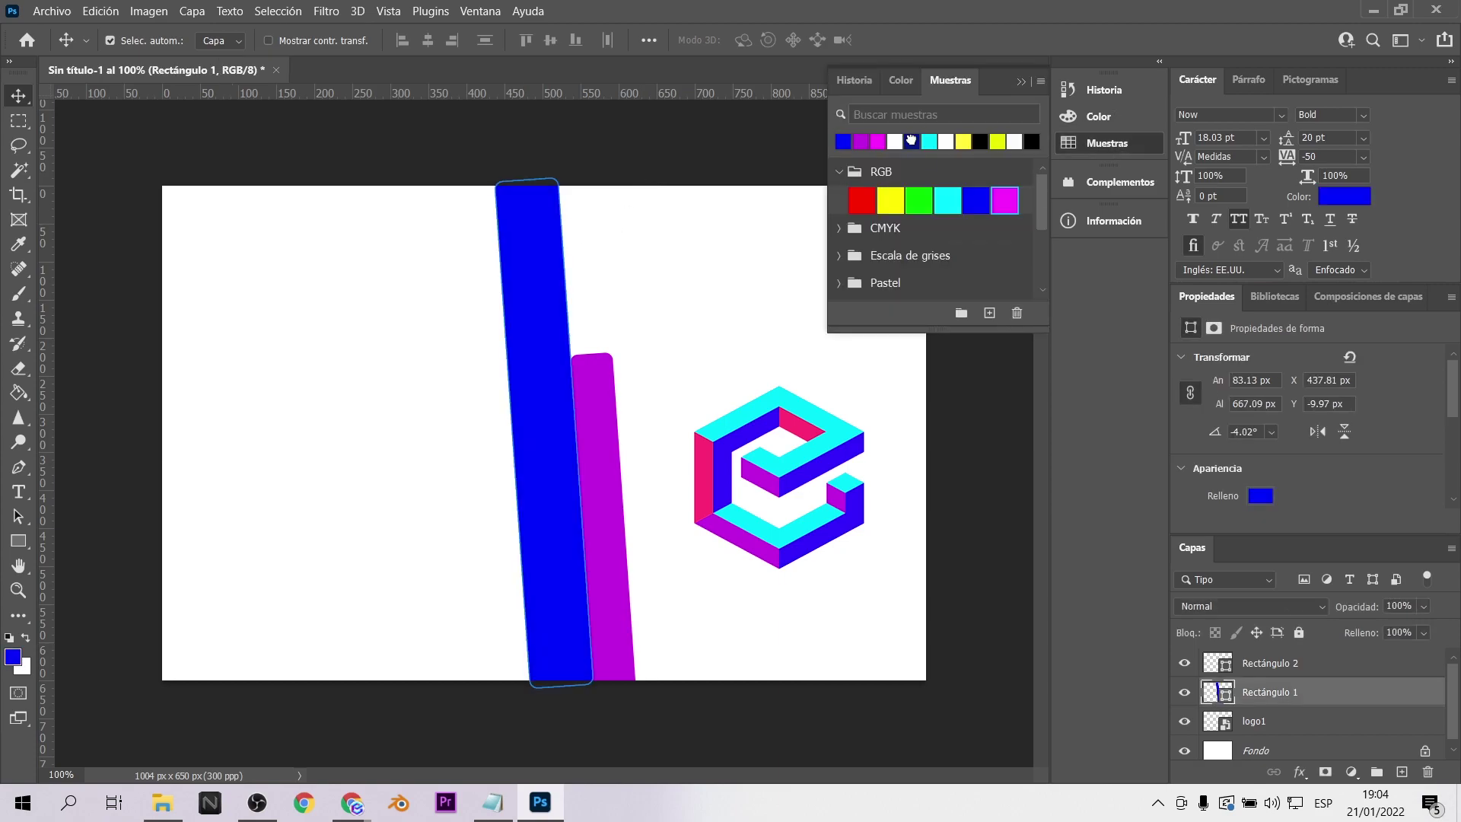
click(930, 141)
click(861, 141)
click(695, 163)
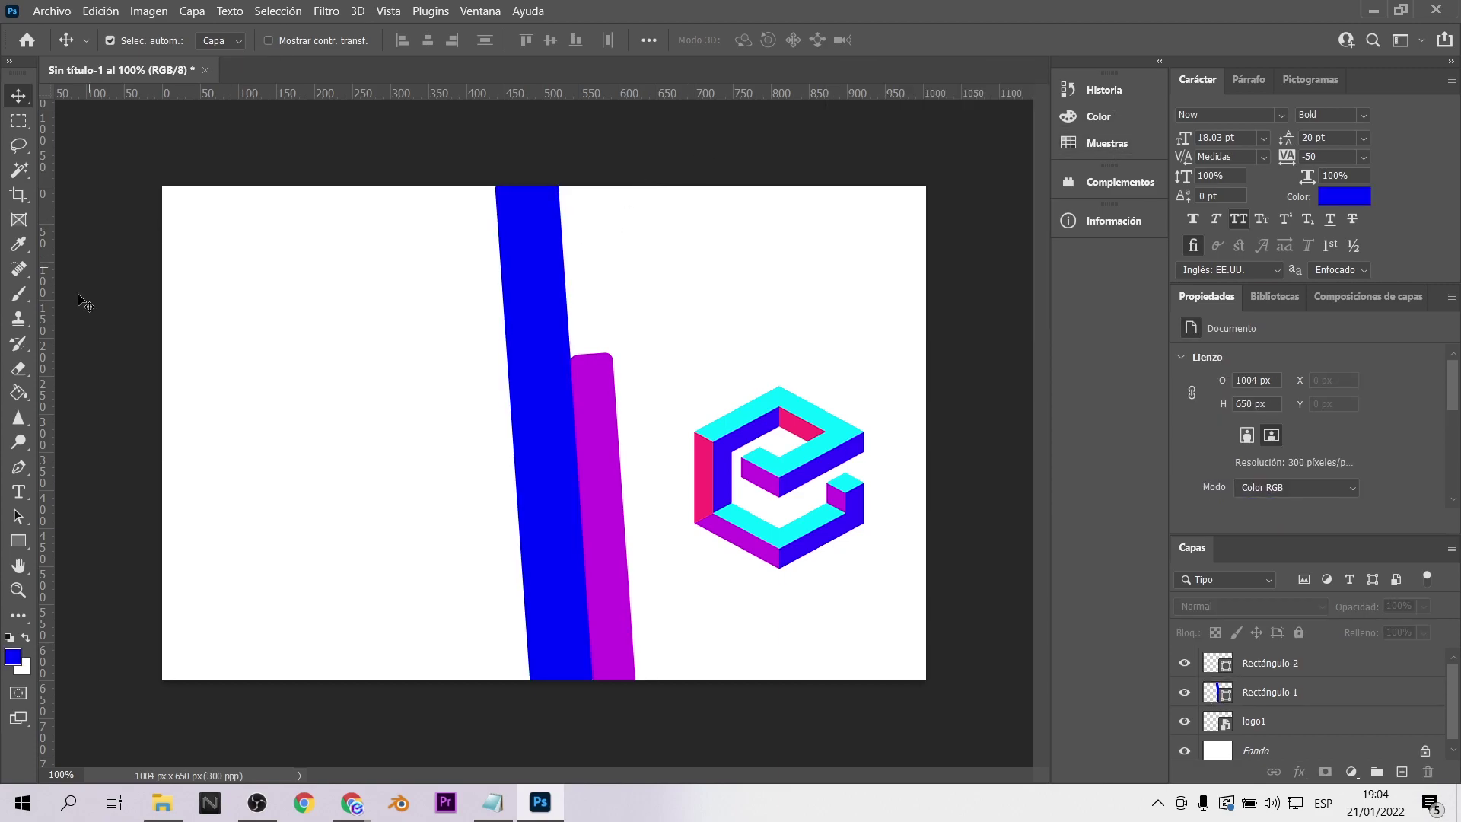
- Draw a rectangle about 636 × 665 px over the card's left part, move its layer beneath both bars and fill it dark blue
key(u)
drag(154, 182, 636, 686)
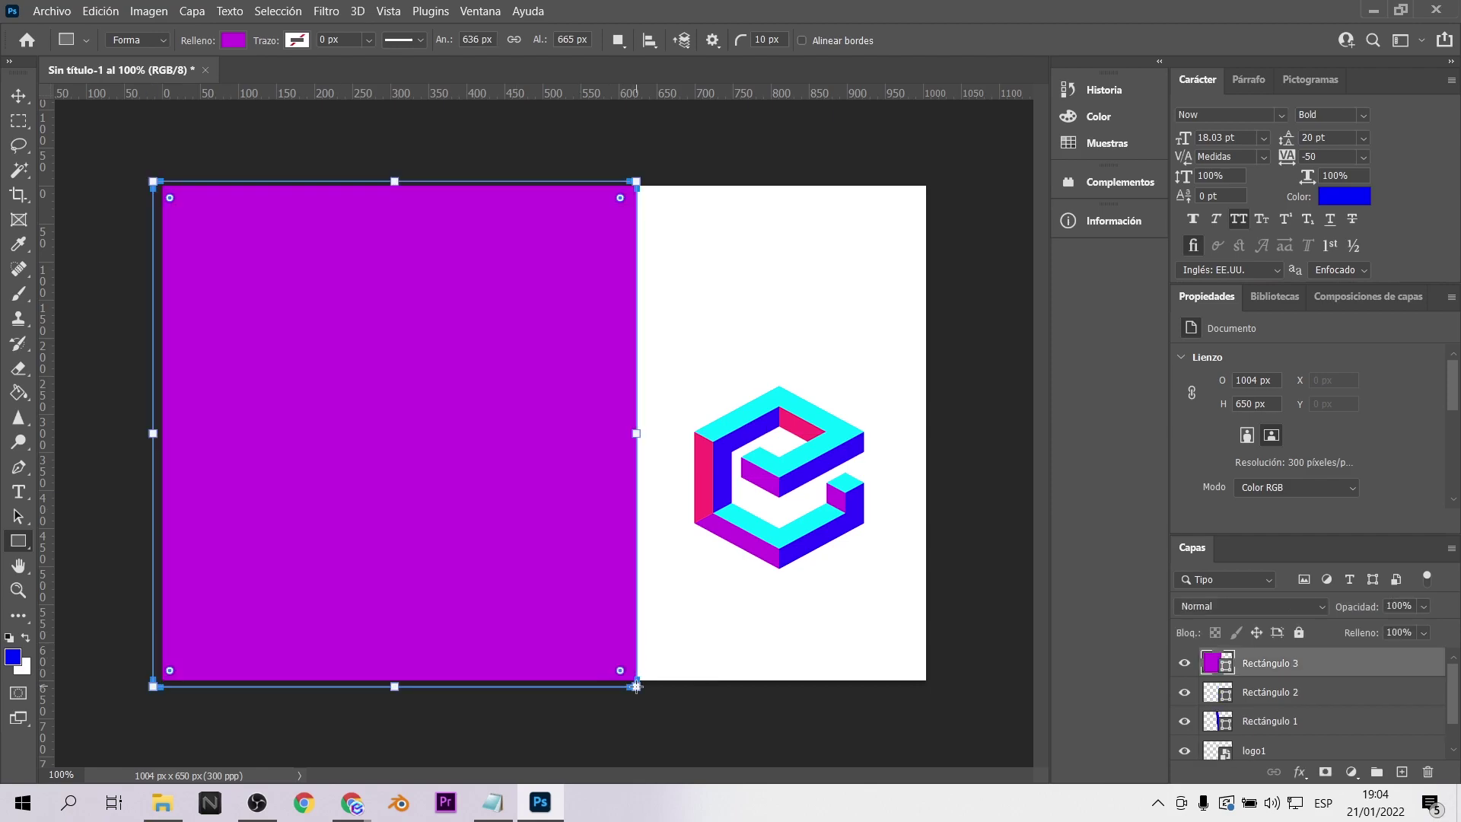
drag(1314, 667, 1319, 739)
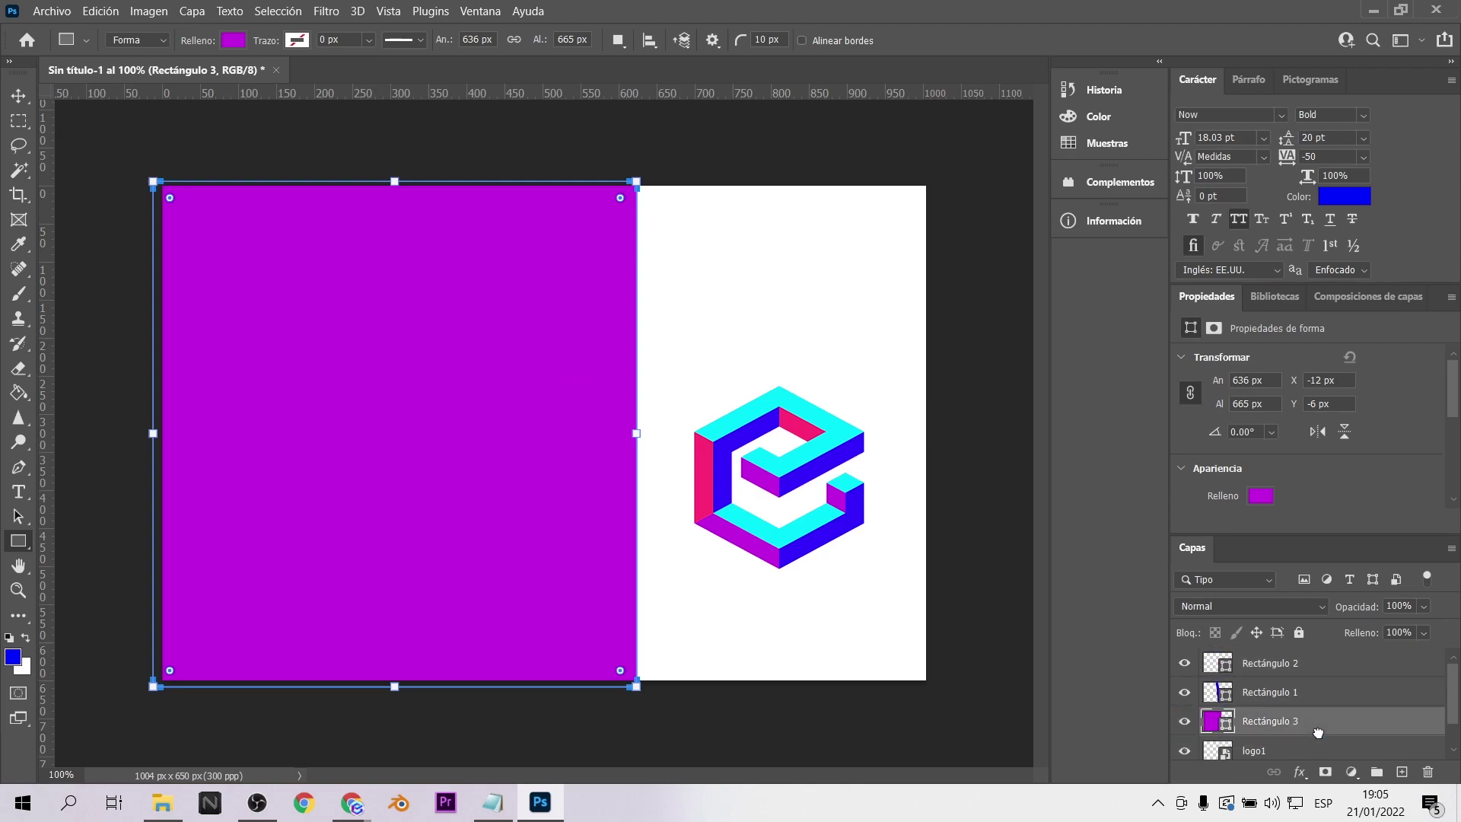
click(1261, 496)
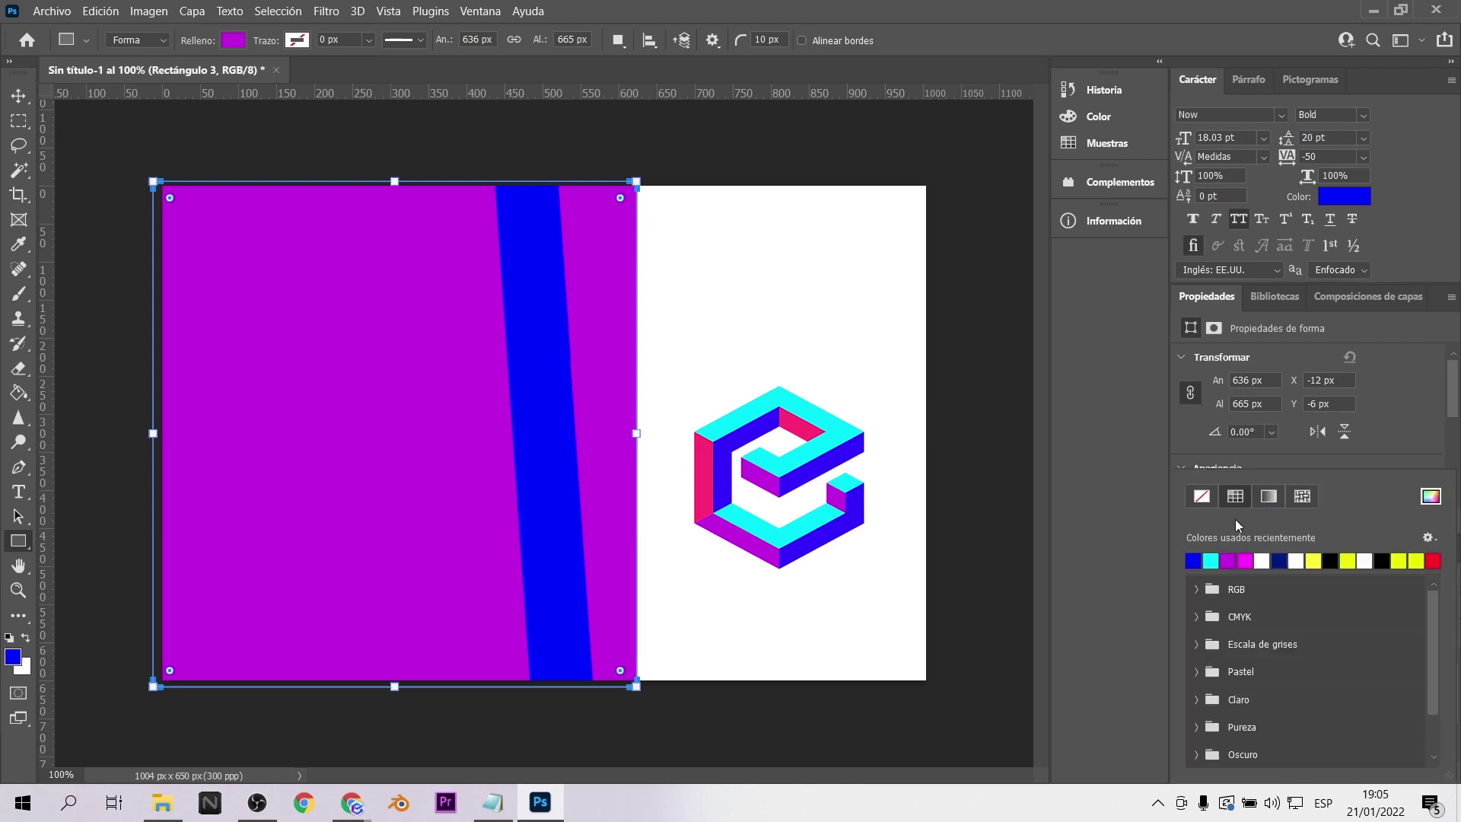
click(1285, 563)
- Reshape the dark blue rectangle's right side by moving its anchor points so it follows the slanted bright blue bar
click(19, 95)
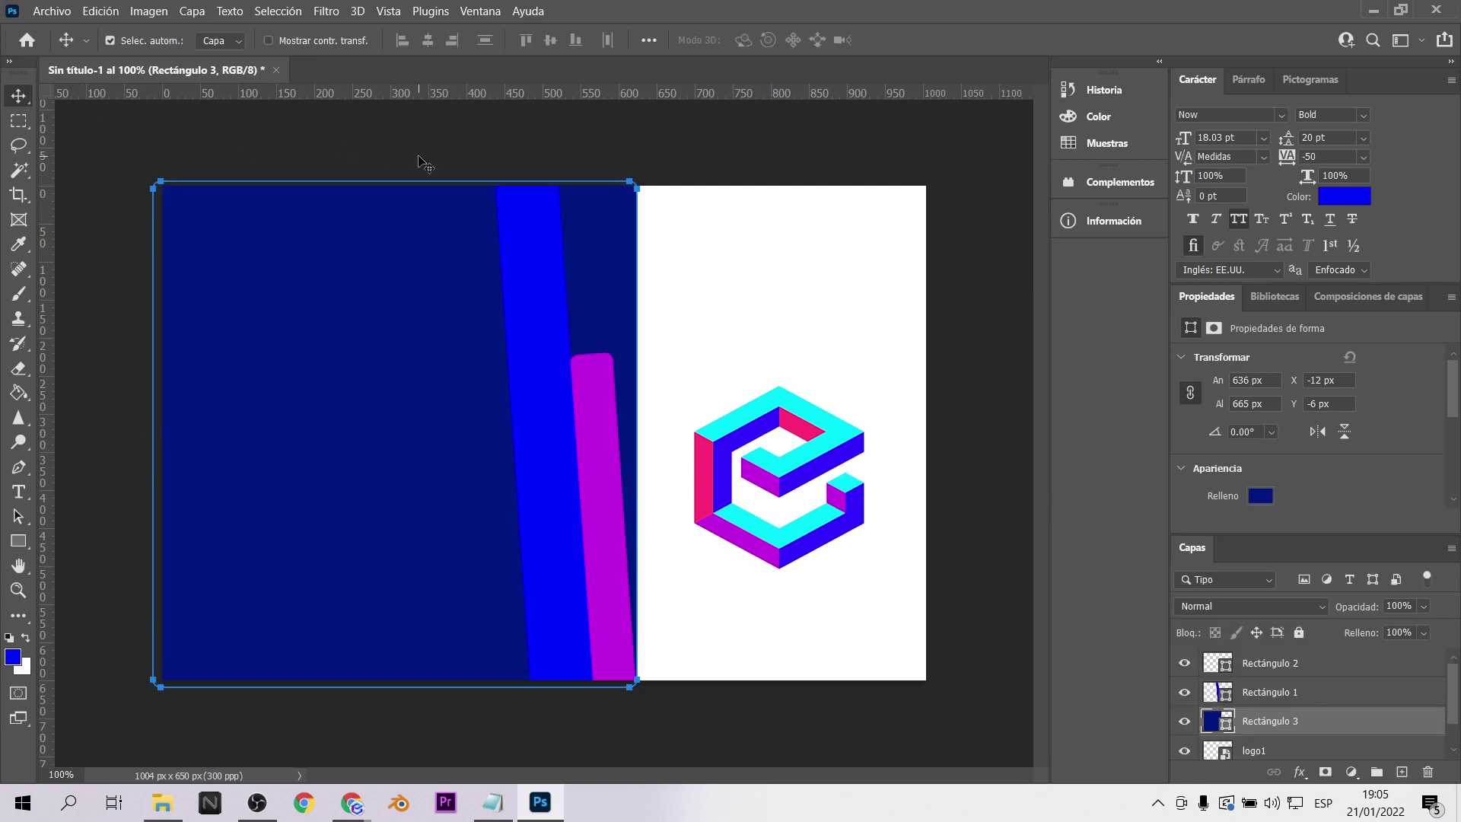
key(ctrl+t)
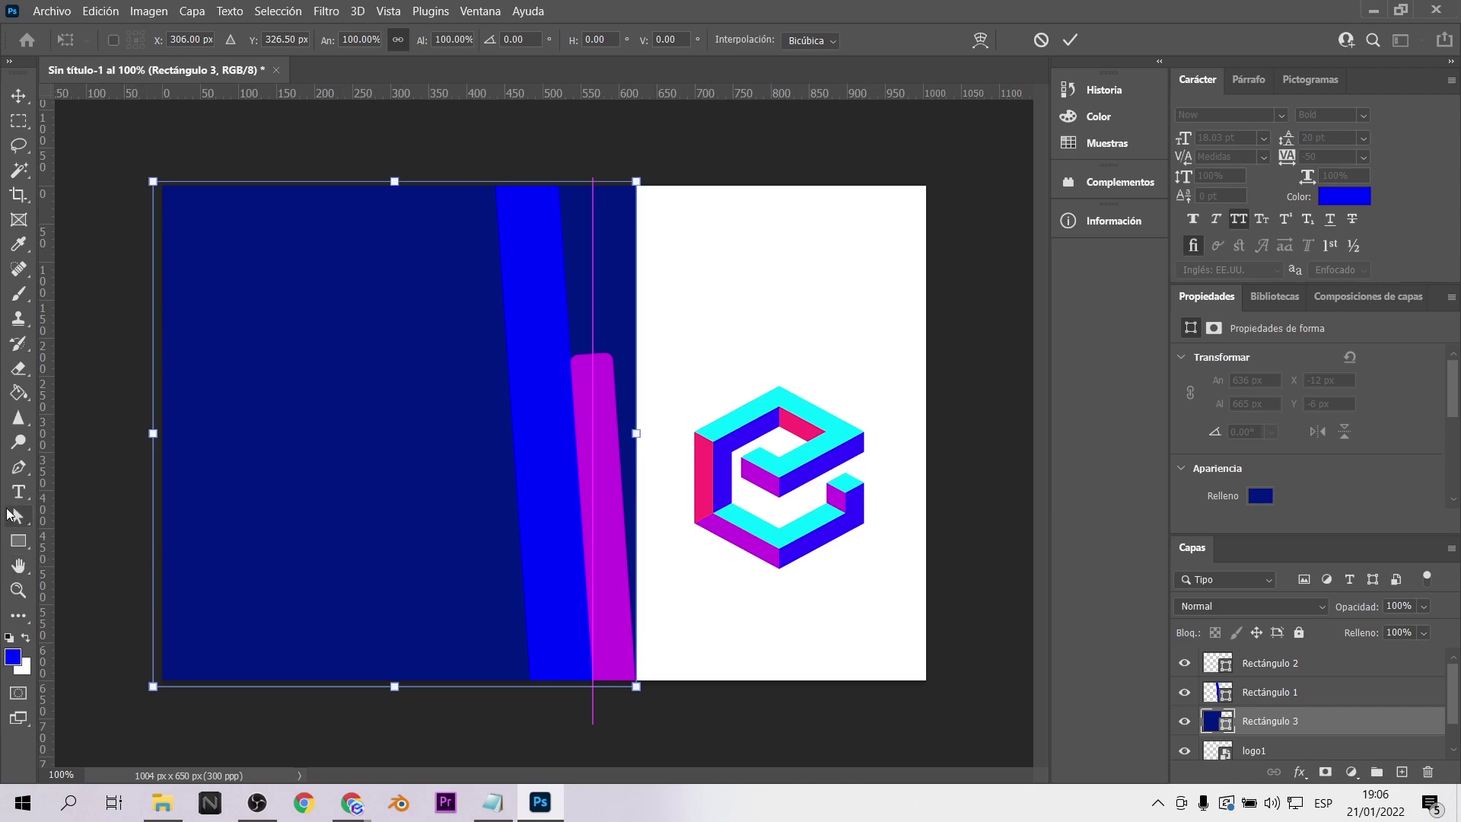
right_click(19, 524)
click(97, 541)
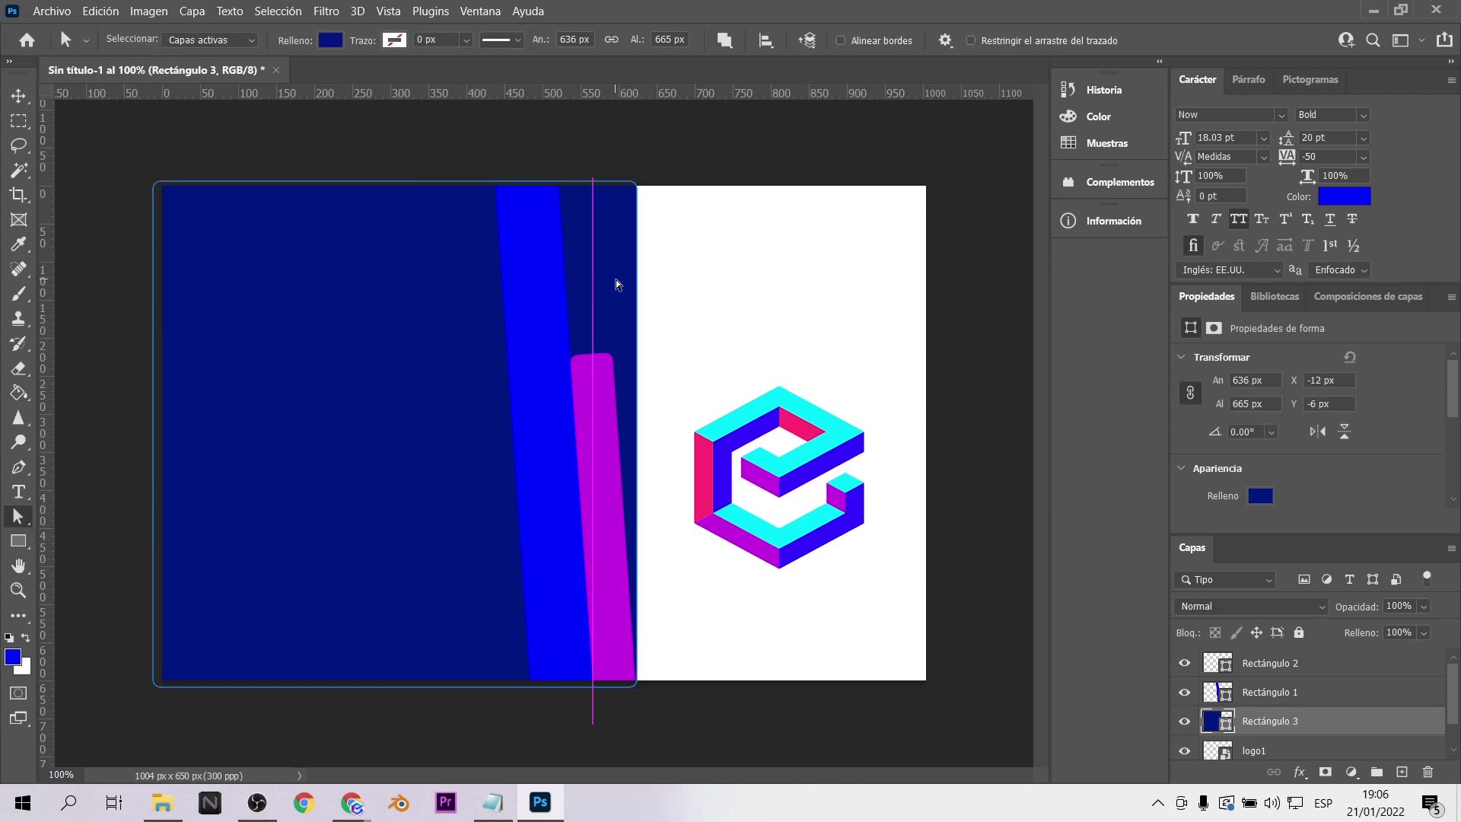
drag(636, 305, 564, 260)
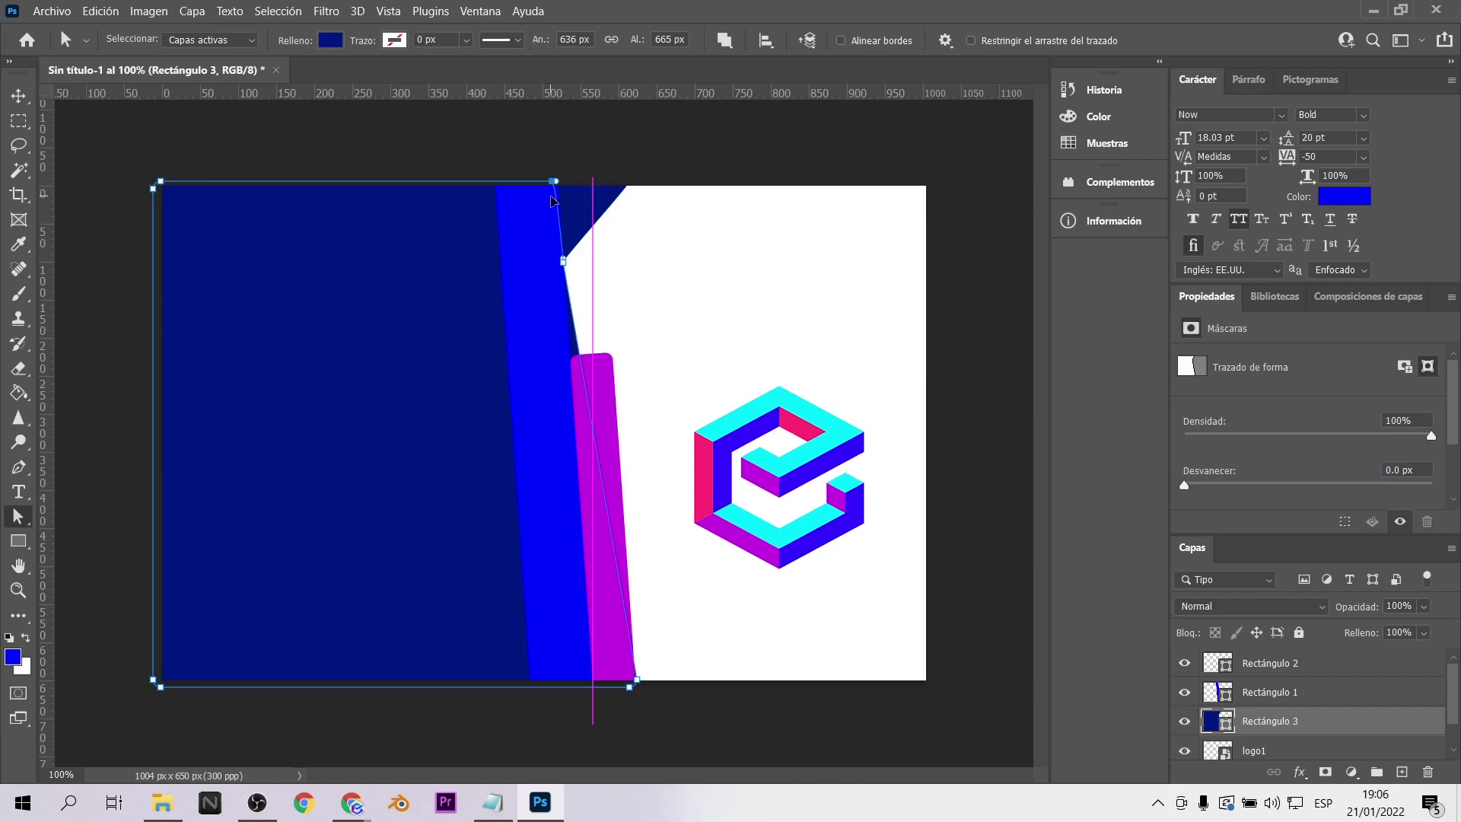
drag(552, 200, 555, 200)
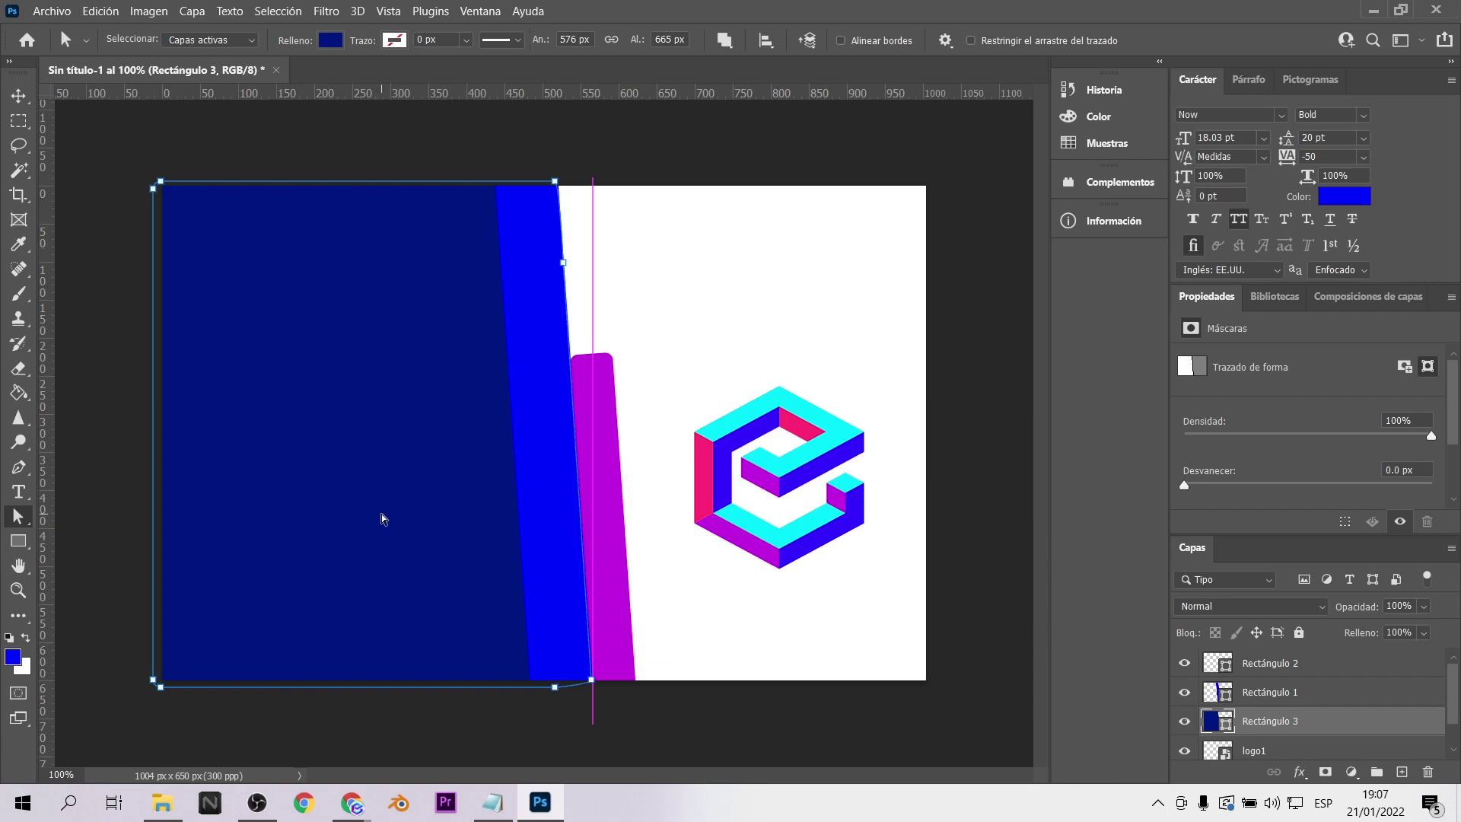
key(v)
- Add the card holder's full name as a text line in the upper part of the dark blue area
key(ctrl+0)
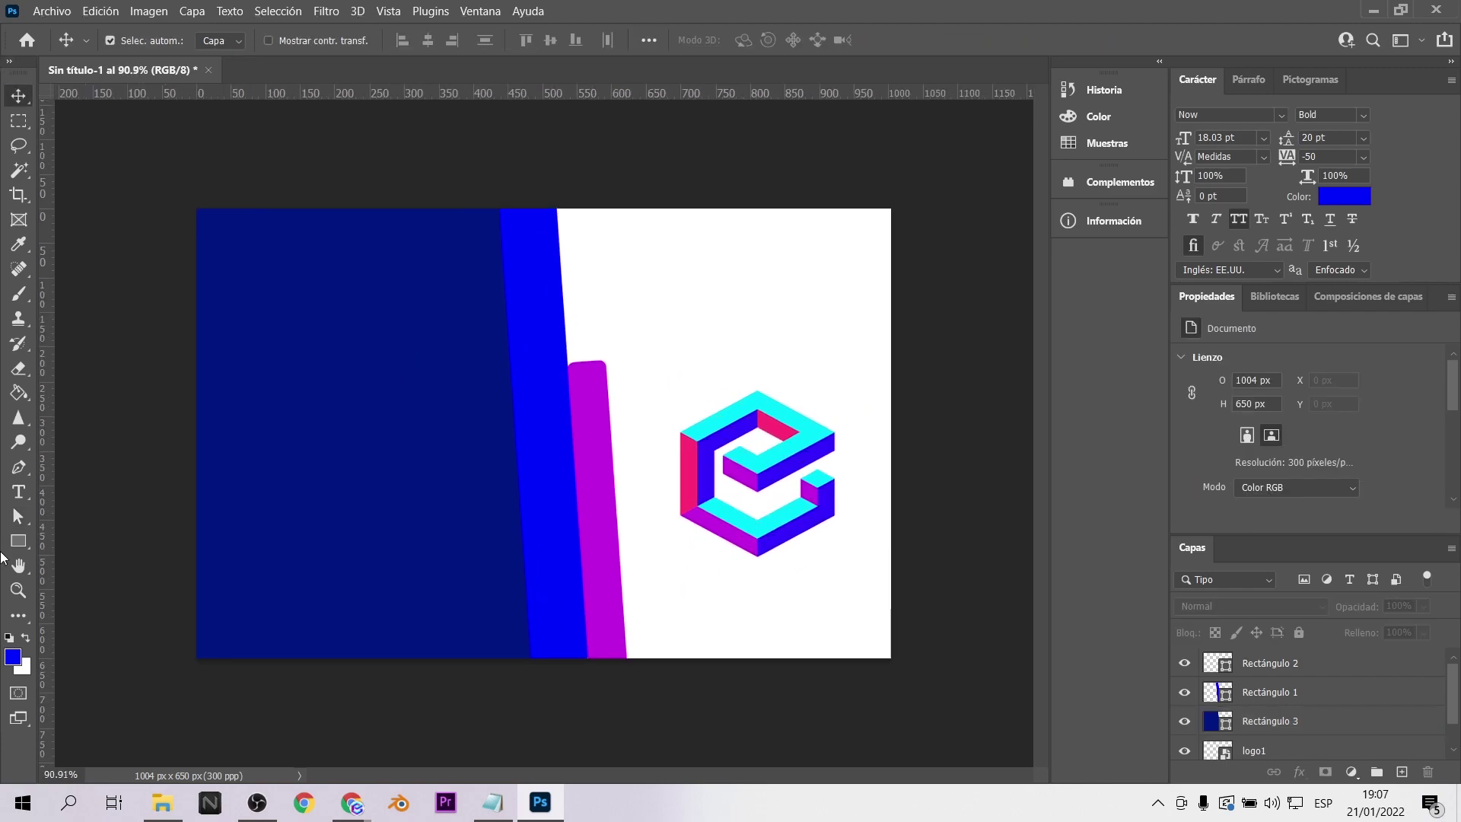
key(t)
click(236, 240)
text(EM)
key(ctrl+Return)
ctrl+drag(371, 227, 346, 249)
- Make the name text white at 14.03 pt and shift it slightly down in the dark blue area
click(340, 244)
key(ctrl+a)
click(761, 40)
click(855, 311)
click(1251, 309)
key(Down)
key(Down)
key(Down)
key(Down)
key(Down)
key(Down)
key(Up)
key(Up)
key(ctrl+Return)
key(v)
drag(347, 257, 347, 270)
- Add a two-line text reading "AR / VR DEVELOPER" in the lower part of the dark blue area
key(t)
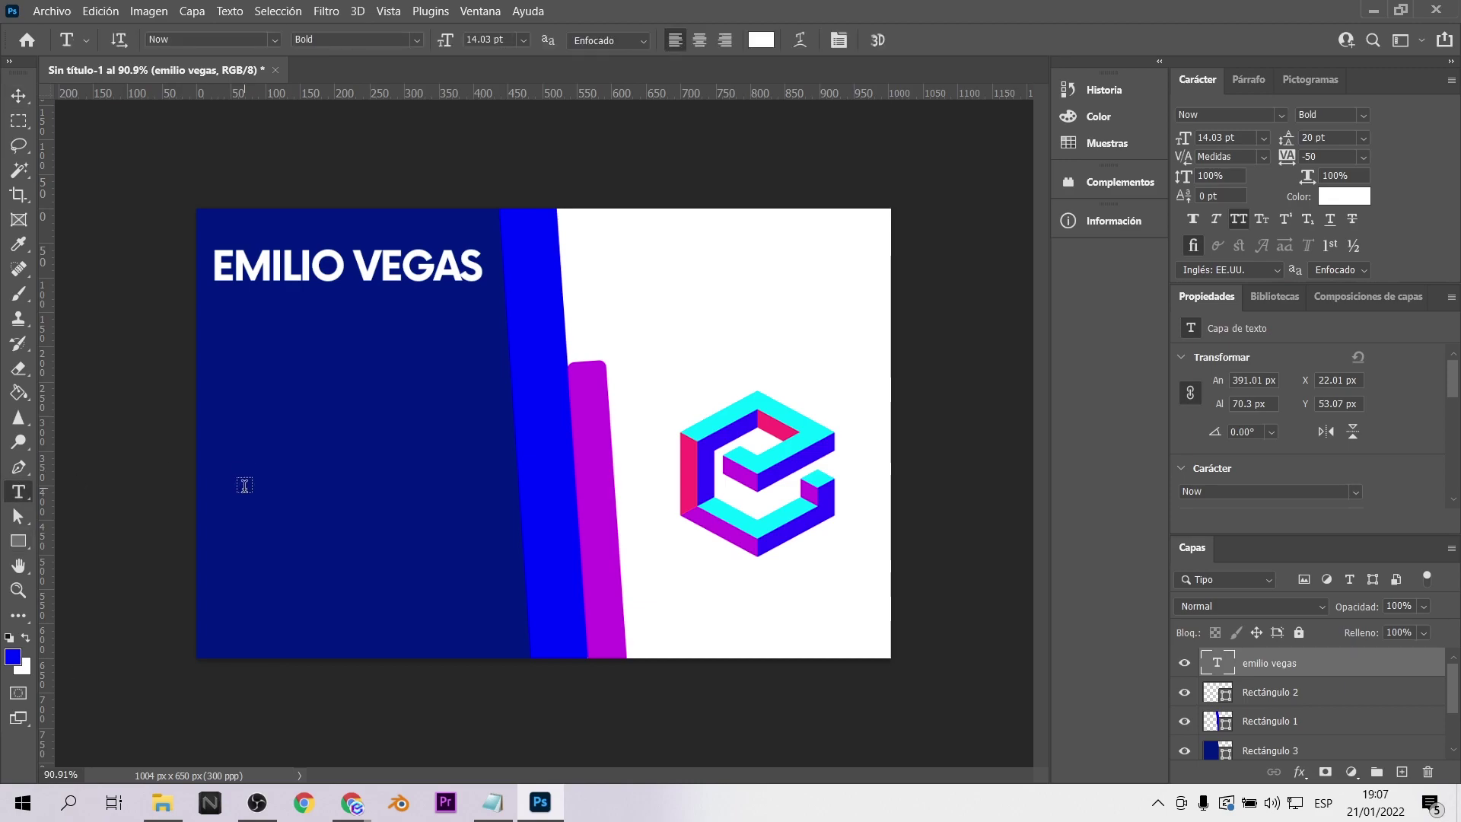
click(244, 480)
text(AR)
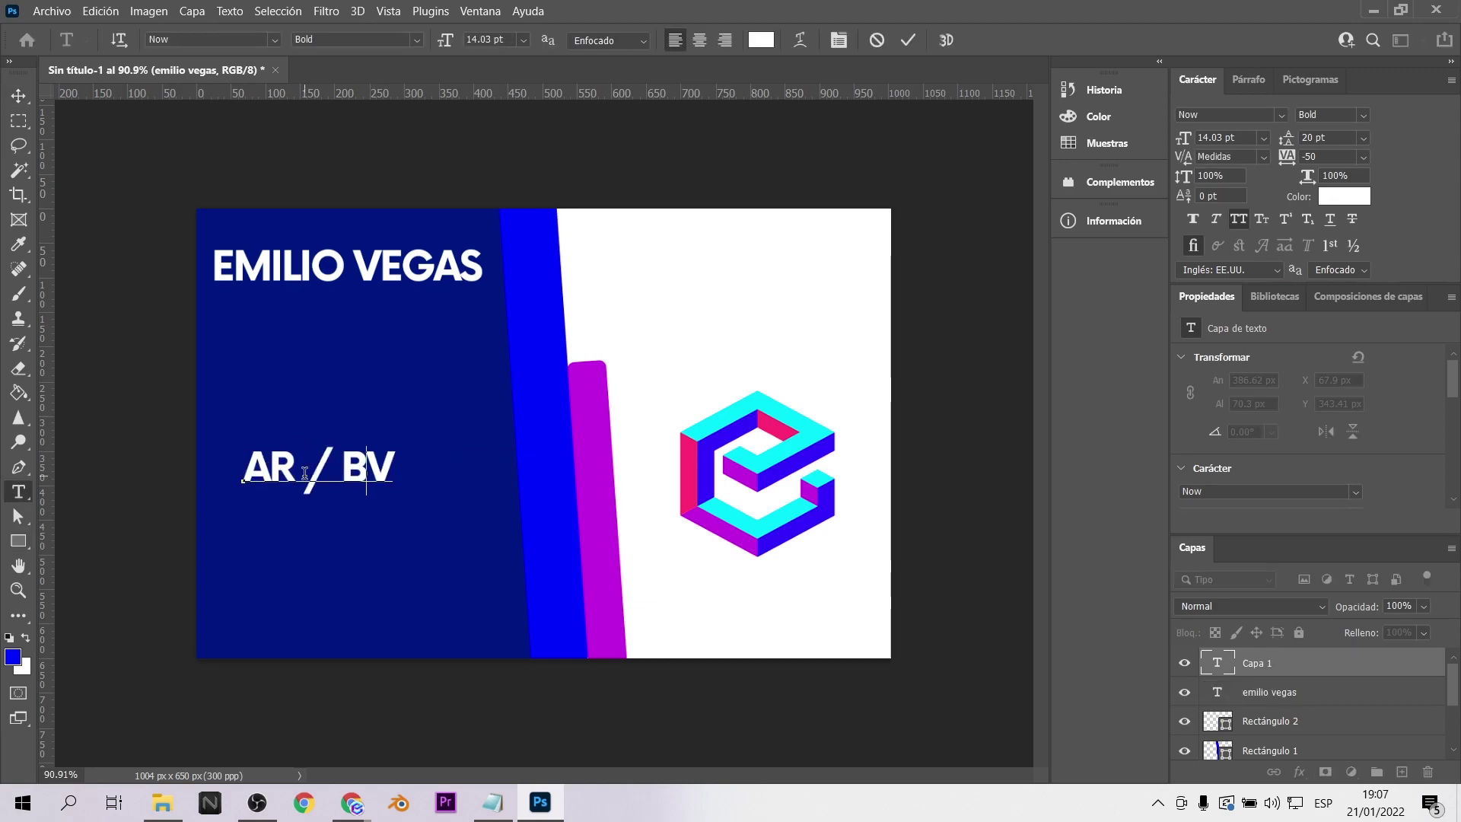
text( / VR)
key(Return)
text(DEVELOPER)
- Set the specialty text to 20.03 pt and move it down, aligned with the start of the holder's name
key(ctrl+a)
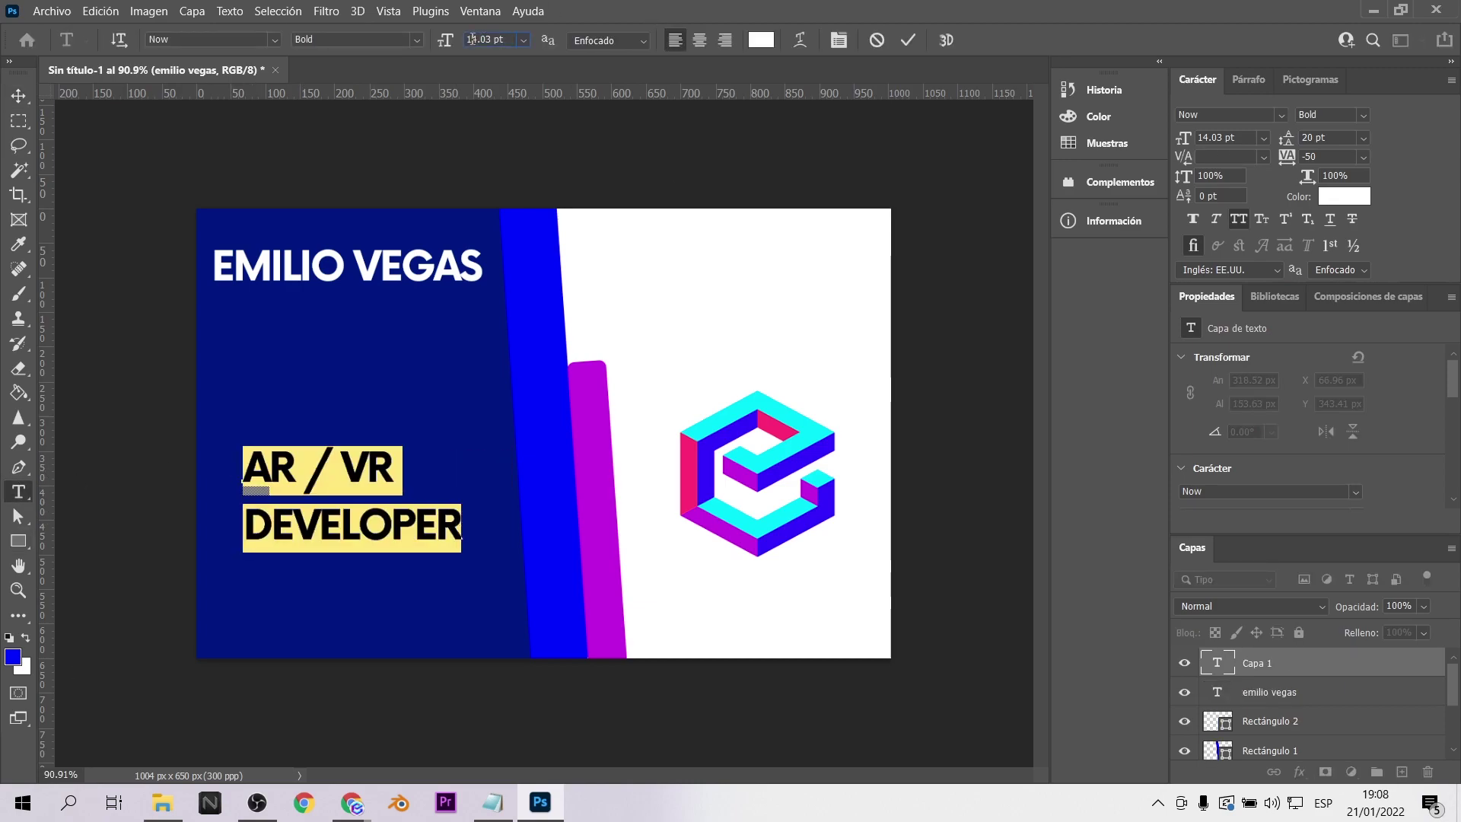
key(shift+Down)
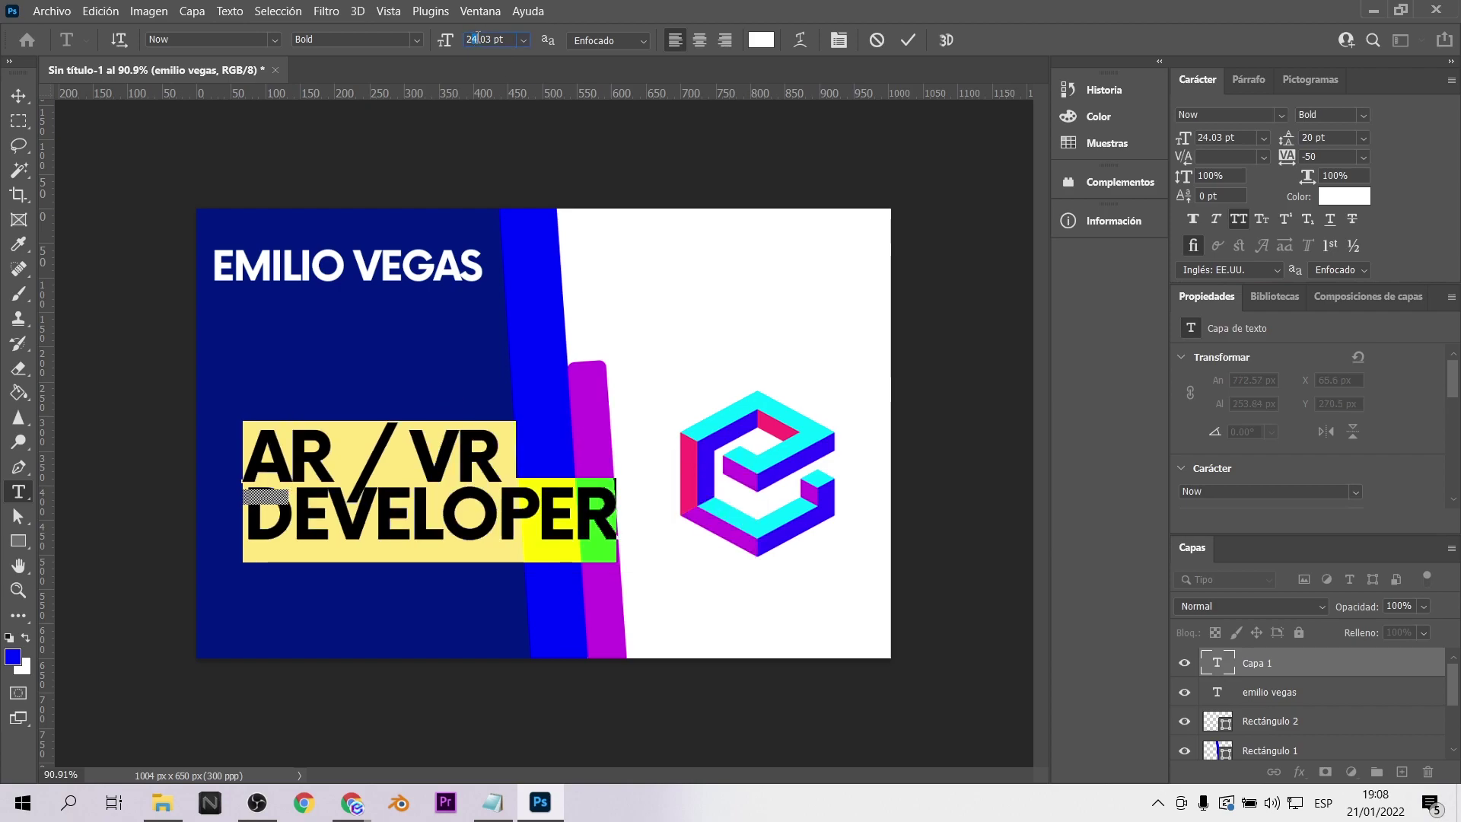
key(Down)
key(Down)
key(Down)
key(Down)
click(18, 94)
drag(307, 458, 280, 553)
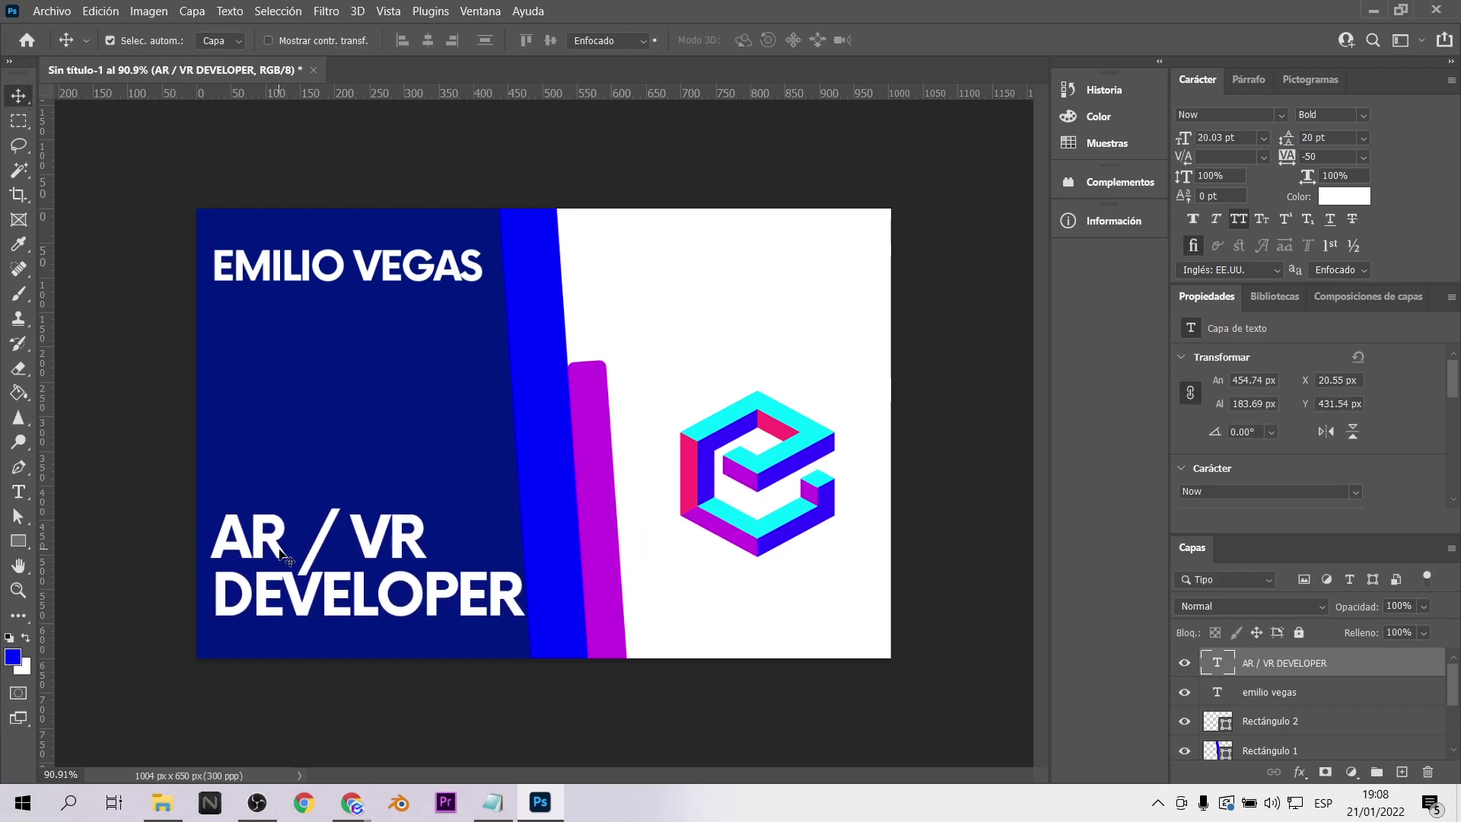
- Reduce the specialty text to 18.03 pt
double_click(282, 553)
key(ctrl+a)
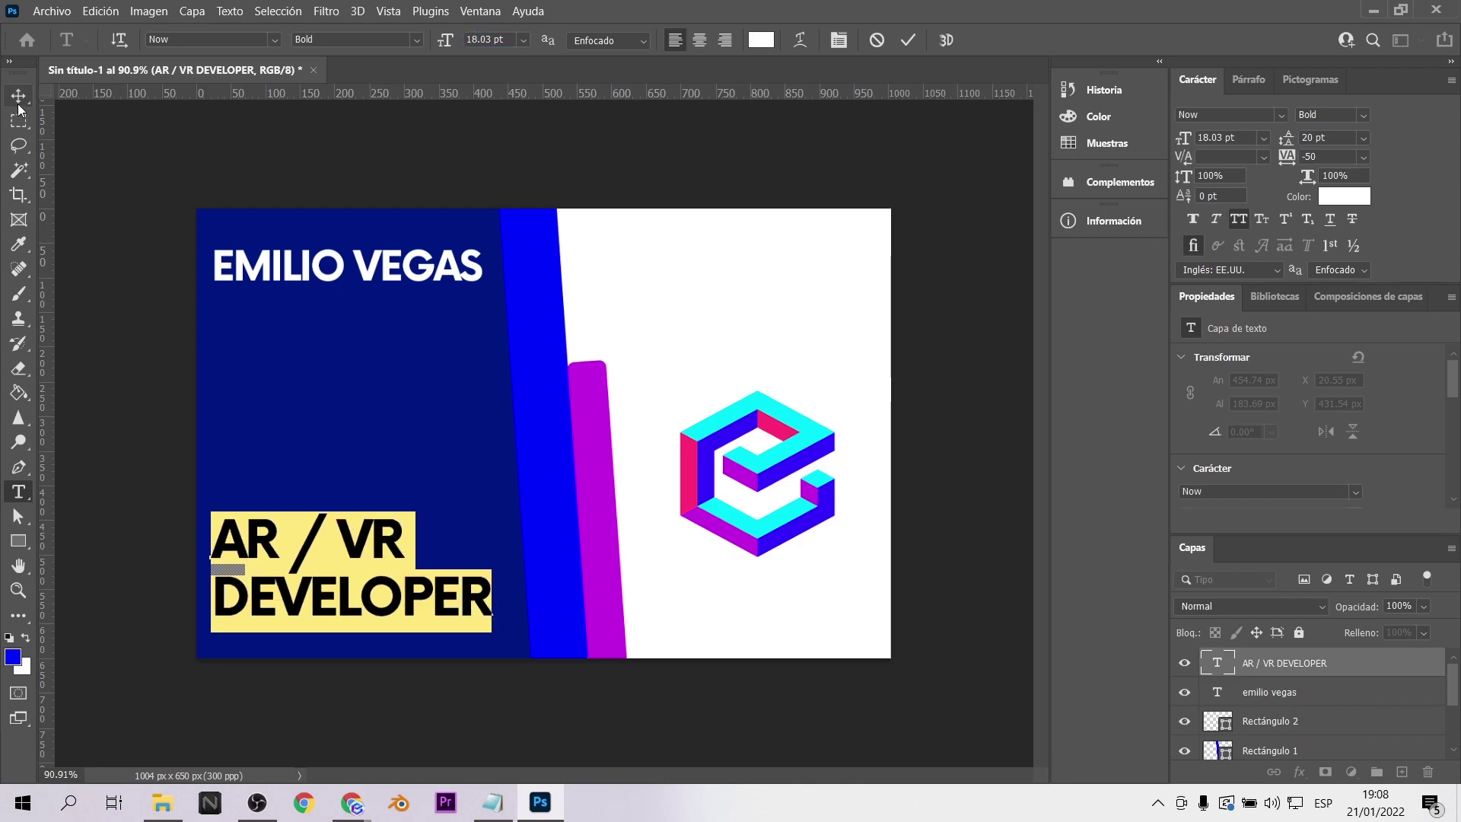
click(18, 94)
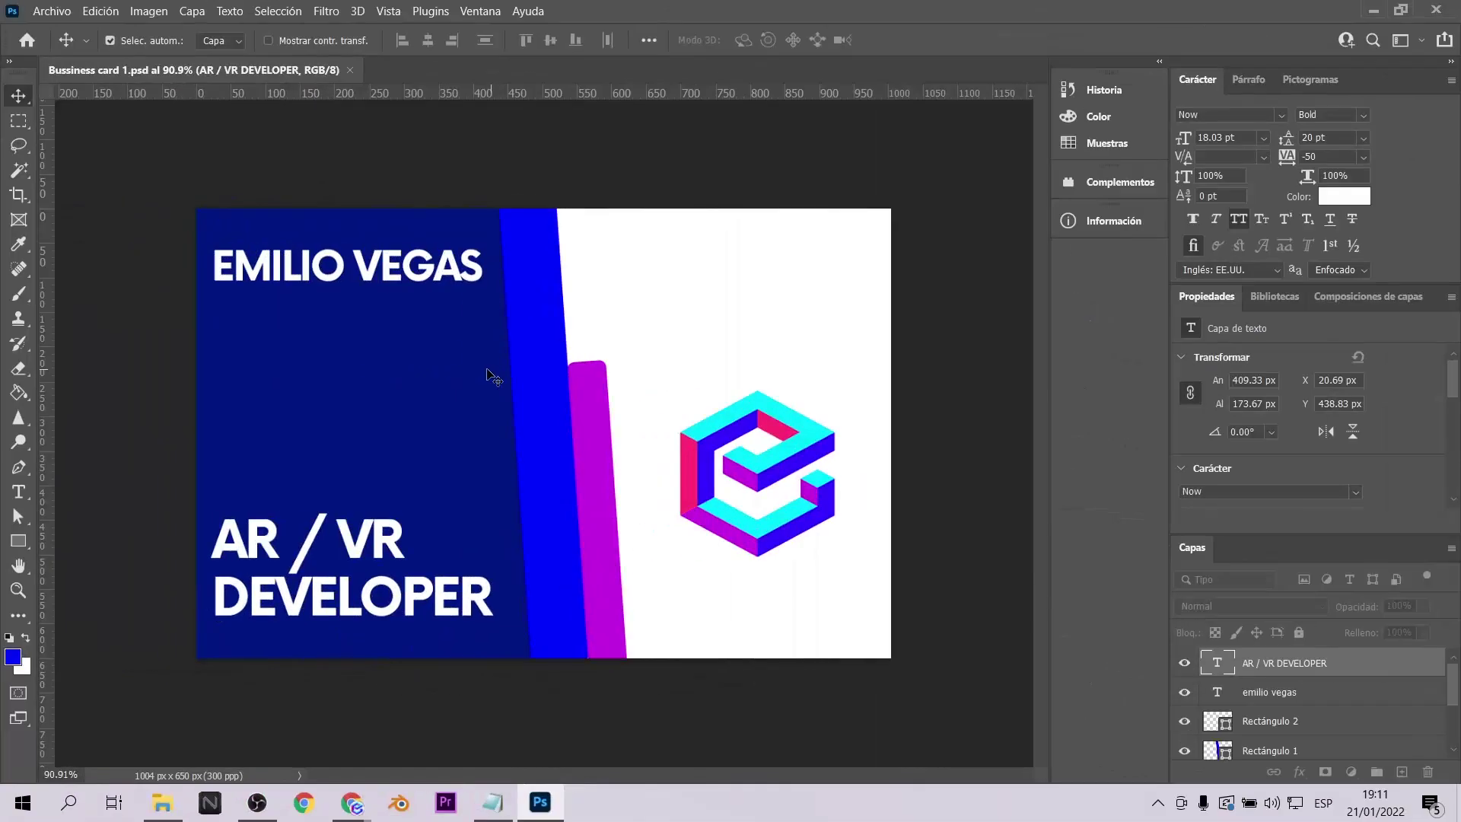
- Delete the dark blue area, both texts and the bright blue bar, keeping the purple bar and the logo
click(484, 377)
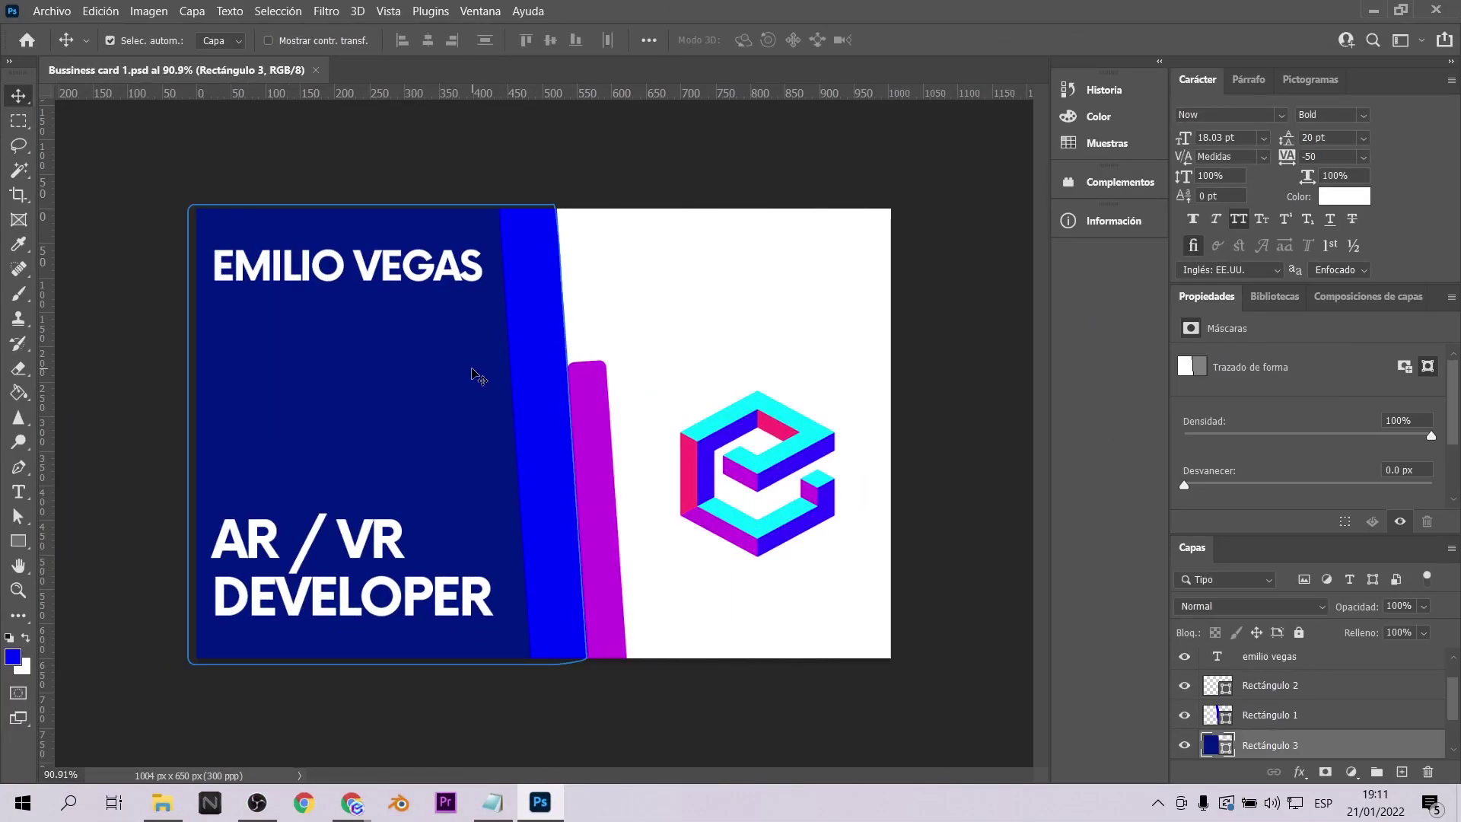
key(Delete)
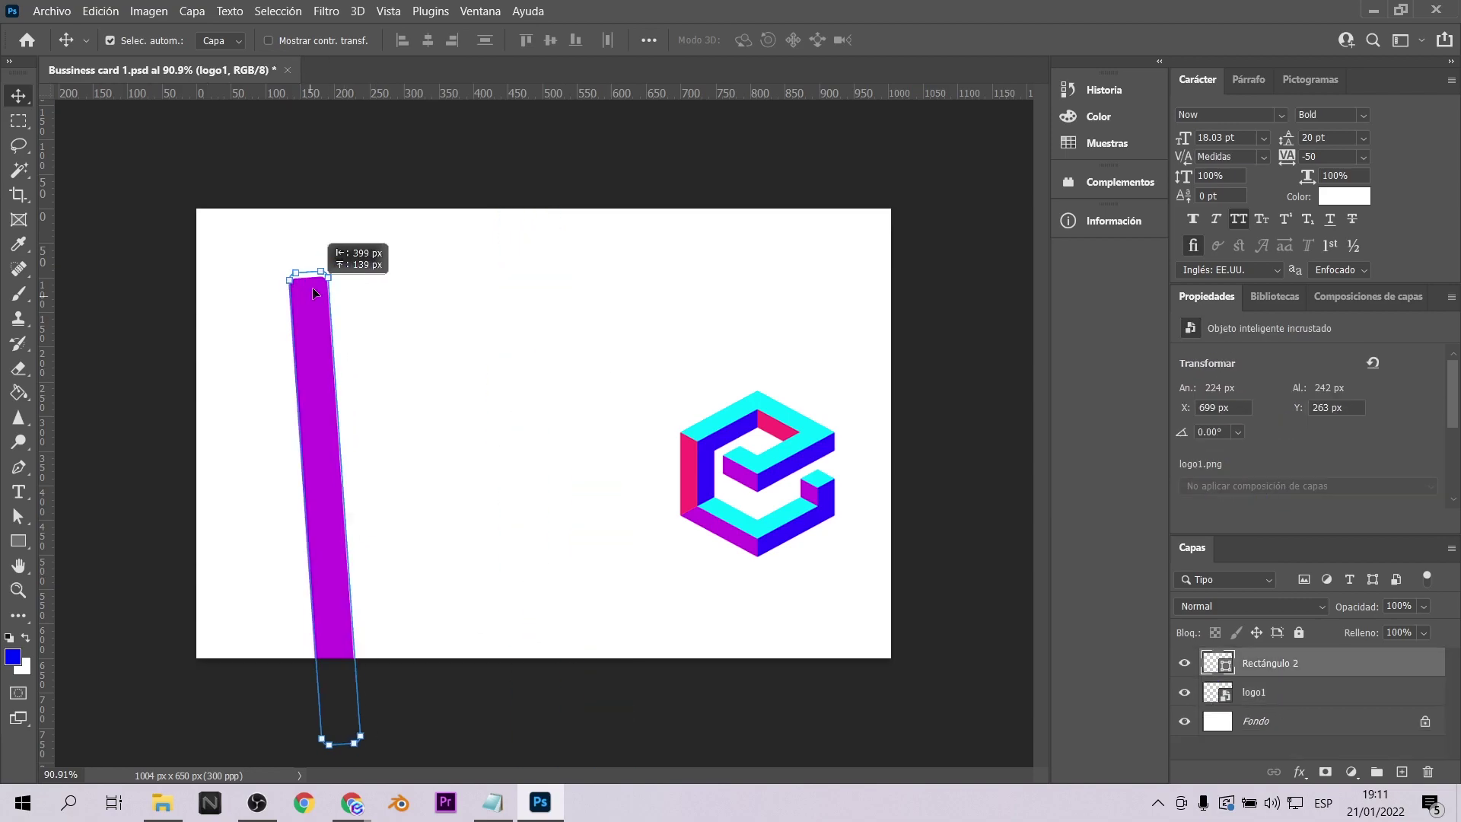
- Try to reuse the purple bar by moving it to the card's left edge and rotating it upright
drag(350, 255, 398, 222)
drag(333, 315, 218, 262)
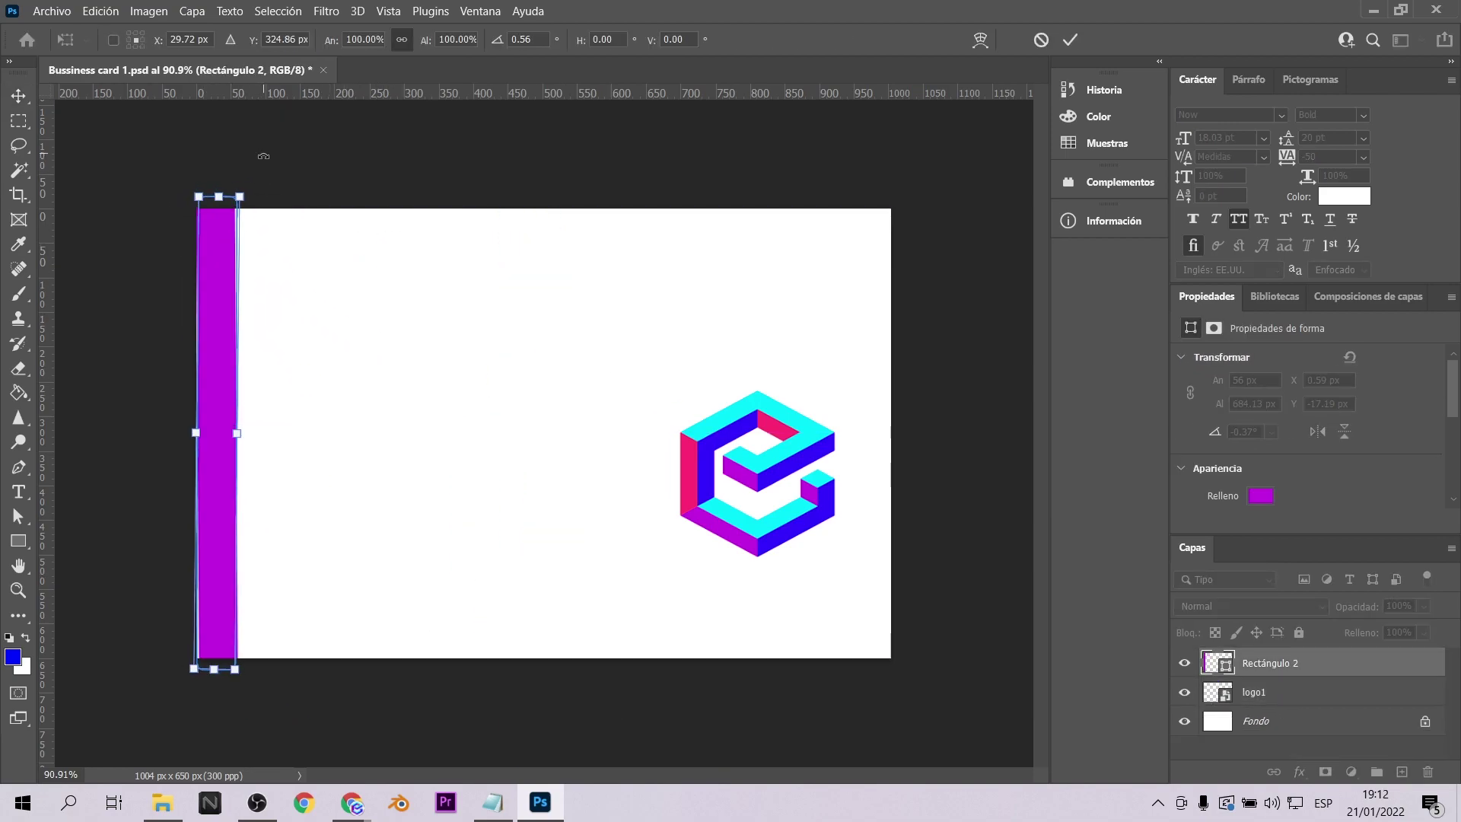
key(Return)
key(Delete)
key(ctrl+z)
key(ctrl+z)
key(ctrl+z)
key(ctrl+z)
key(ctrl+z)
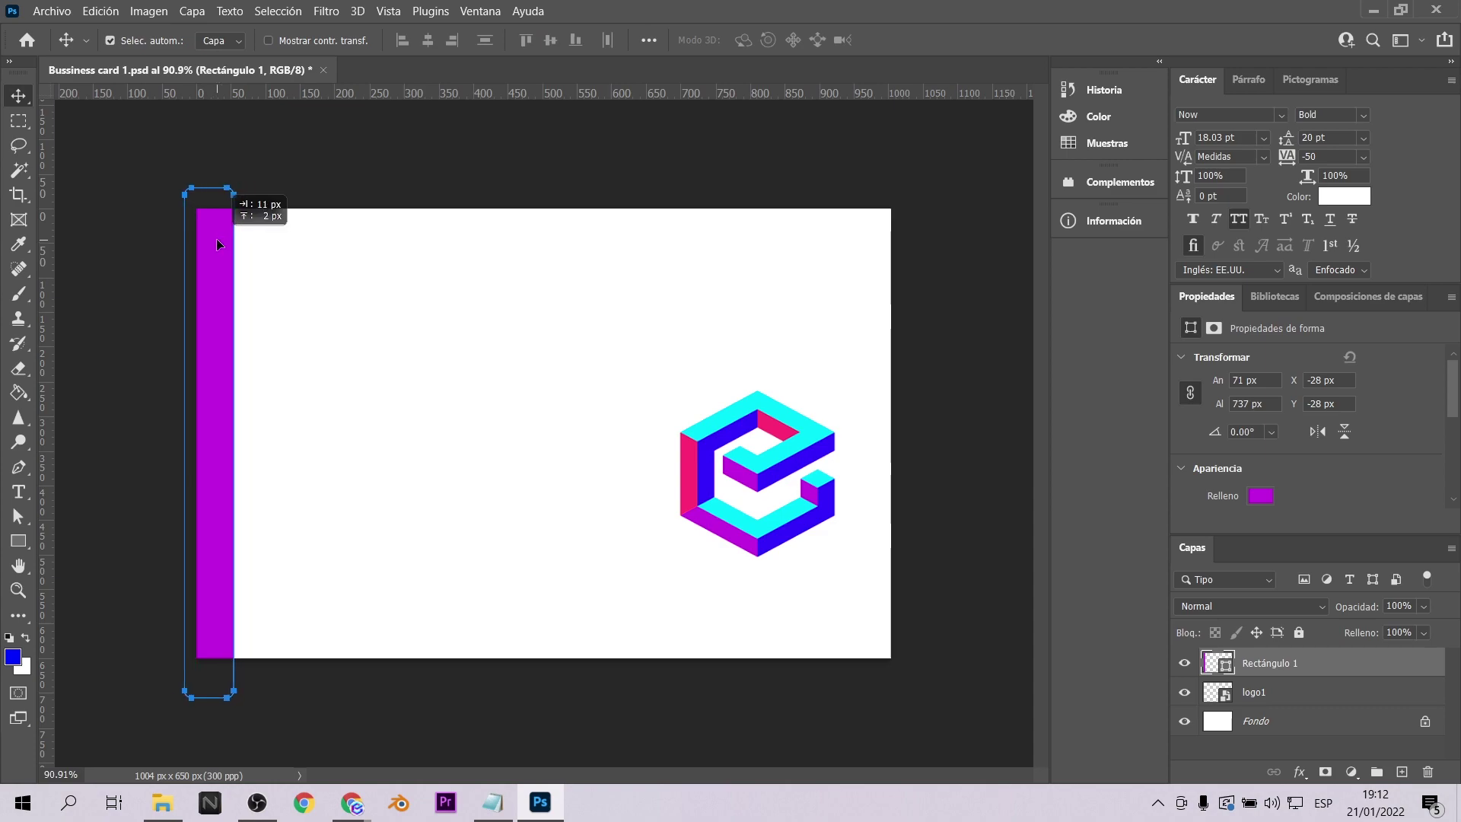
- Enlarge the logo in the middle of the card and duplicate the dark blue left bar along the right edge
drag(674, 561, 747, 629)
key(Return)
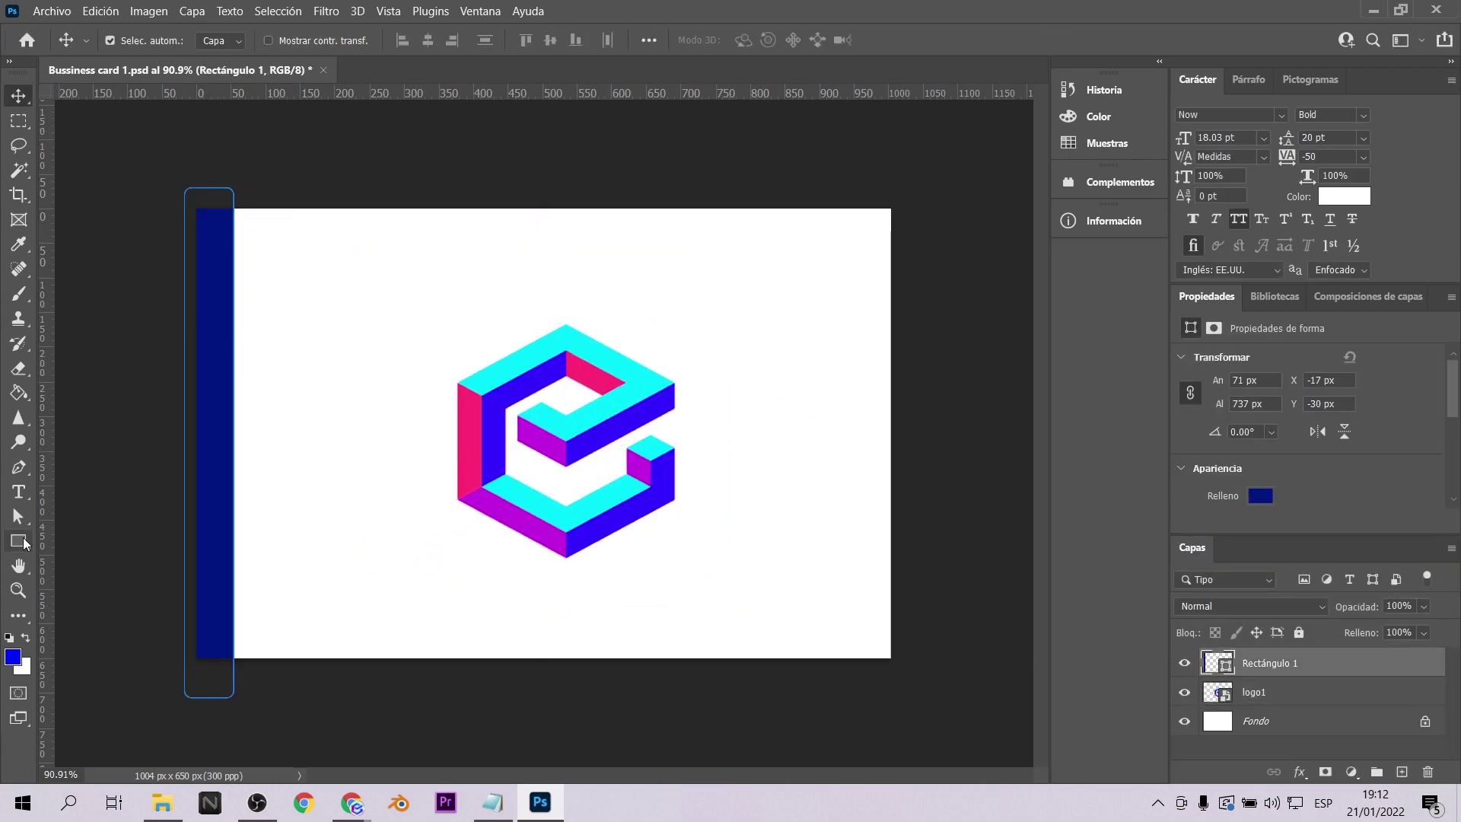
alt+drag(226, 307, 893, 307)
- Draw a rectangle about 1100 × 89 px across the card's top edge and fill it dark blue
key(u)
drag(158, 174, 919, 236)
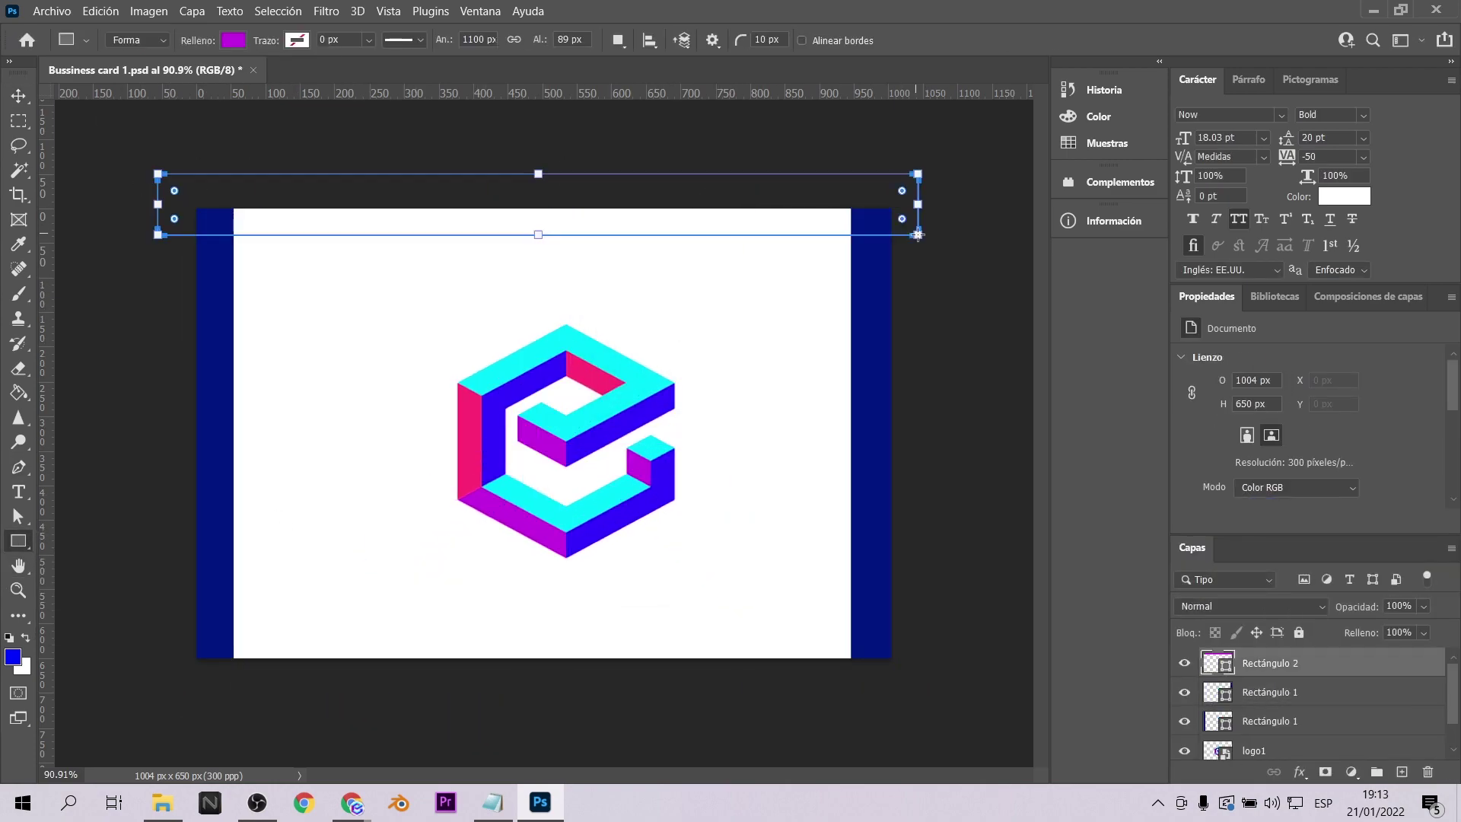
click(1261, 495)
key(Escape)
- Duplicate the top bar along the card's bottom edge and reposition the logo inside the finished frame
key(v)
drag(586, 229, 561, 661)
ctrl+drag(566, 426, 545, 449)
- Save the framed logo card as a separate document and export it as the image "bussiness card 2"
key(shift+ctrl+s)
key(Return)
click(52, 11)
mouse_move(69, 287)
click(411, 310)
key(Return)
key(Return)
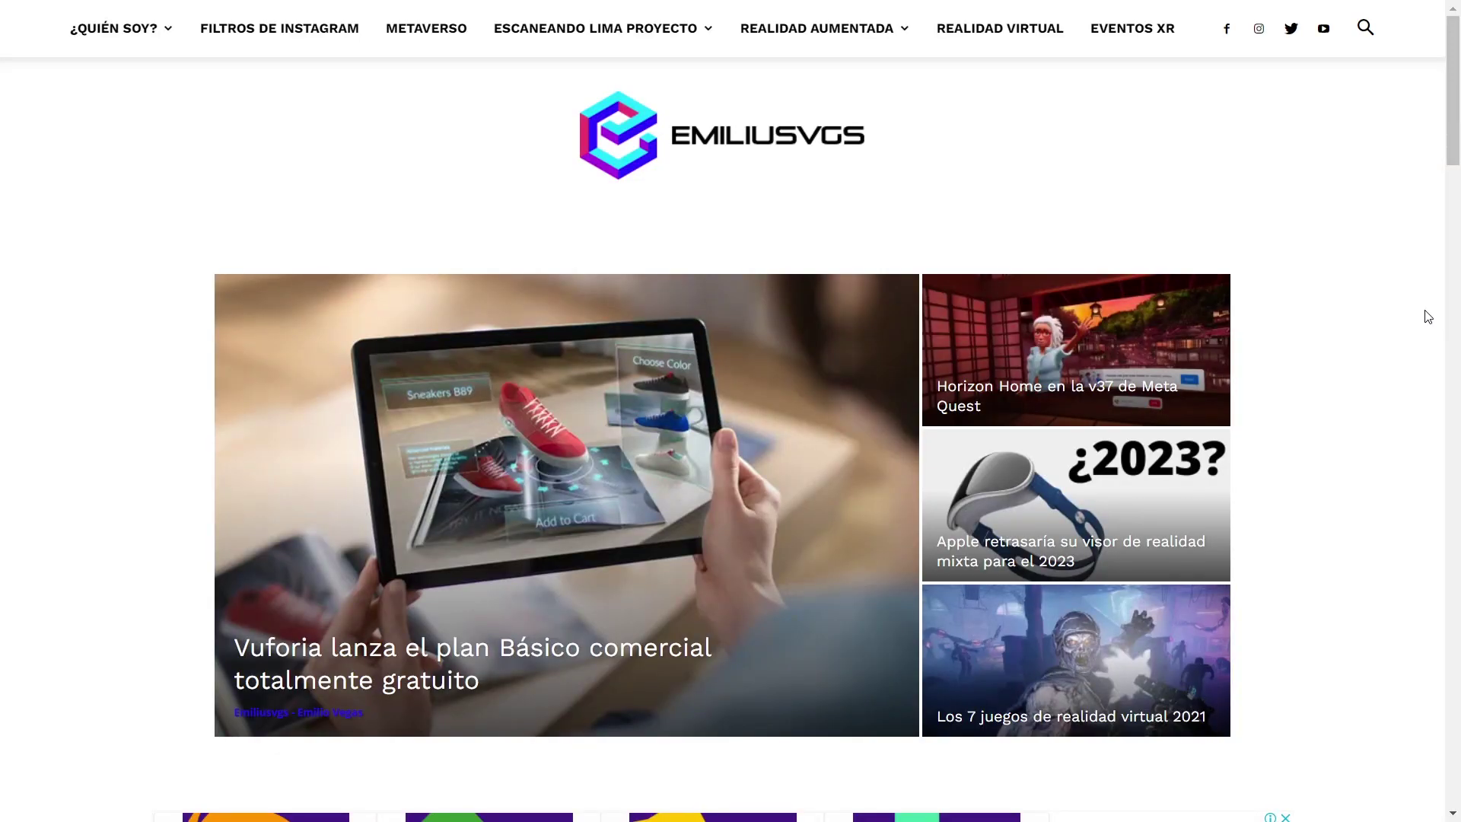
- Browse the extended-reality news site, the Lens Creator profile and the Spark AR Hub portfolio for effect examples
scroll(1428, 317, down, 2)
scroll(1416, 456, down, 15)
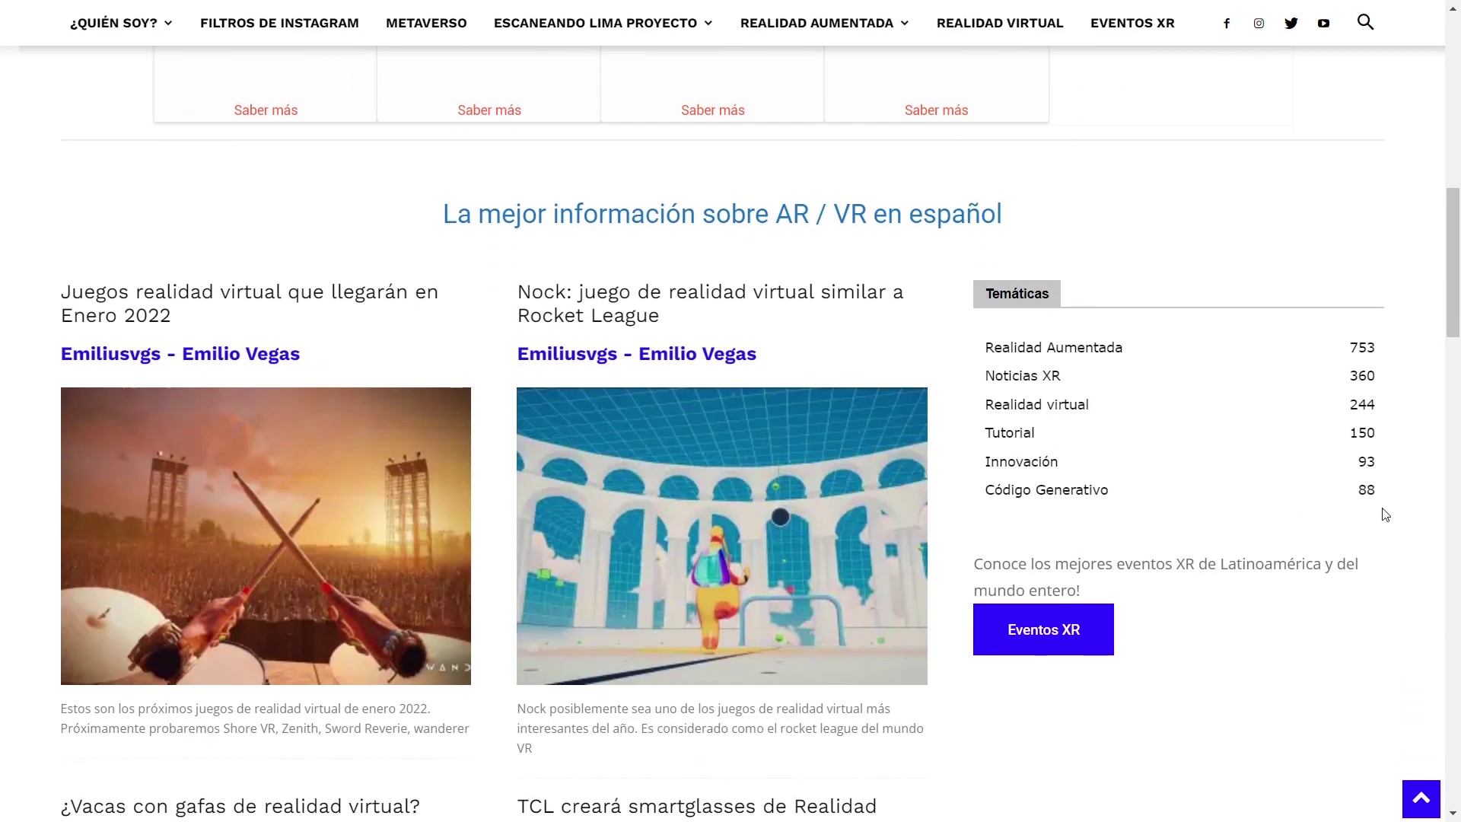
scroll(1370, 665, up, 10)
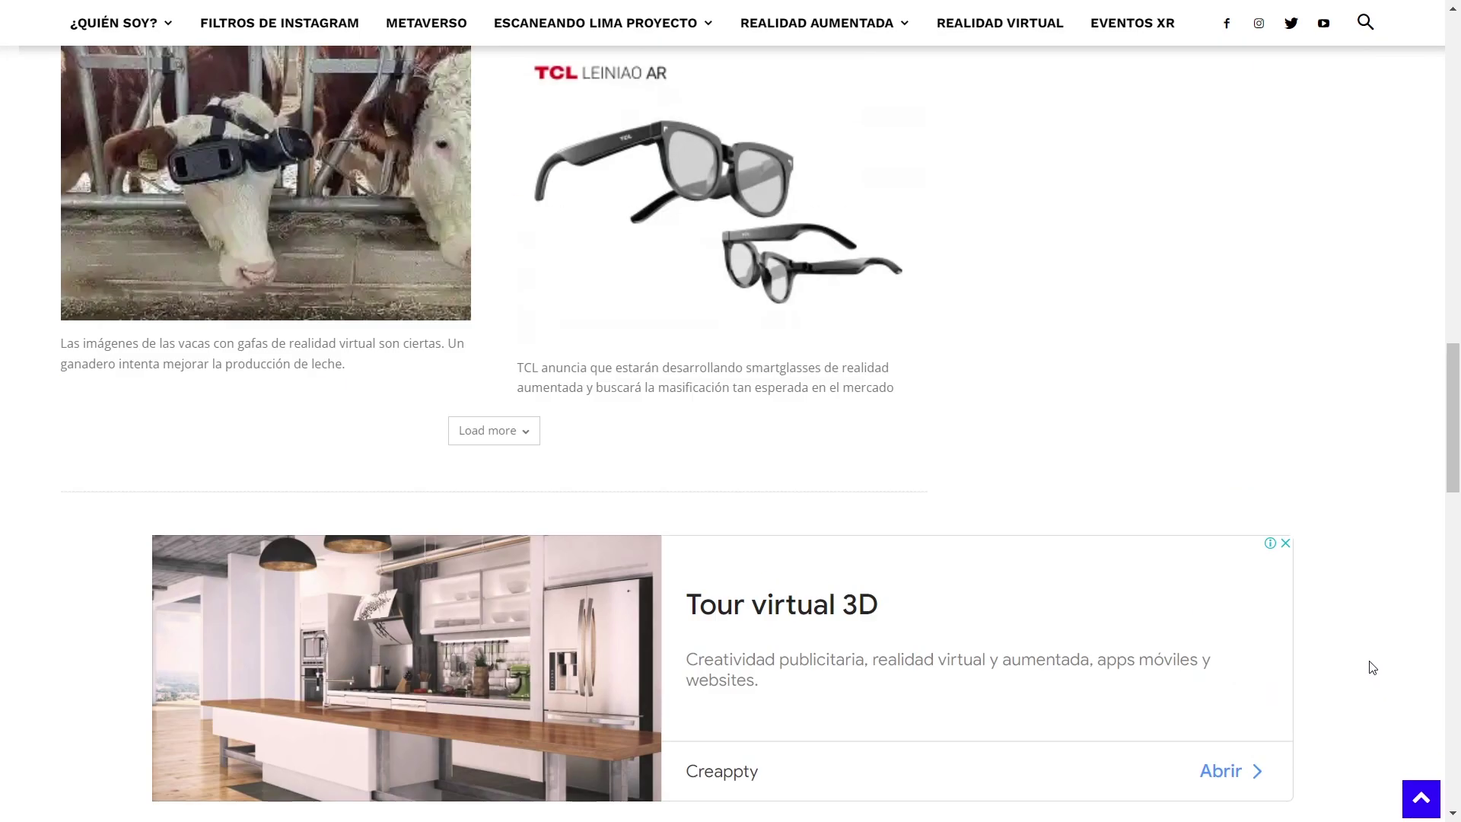
scroll(1346, 645, up, 15)
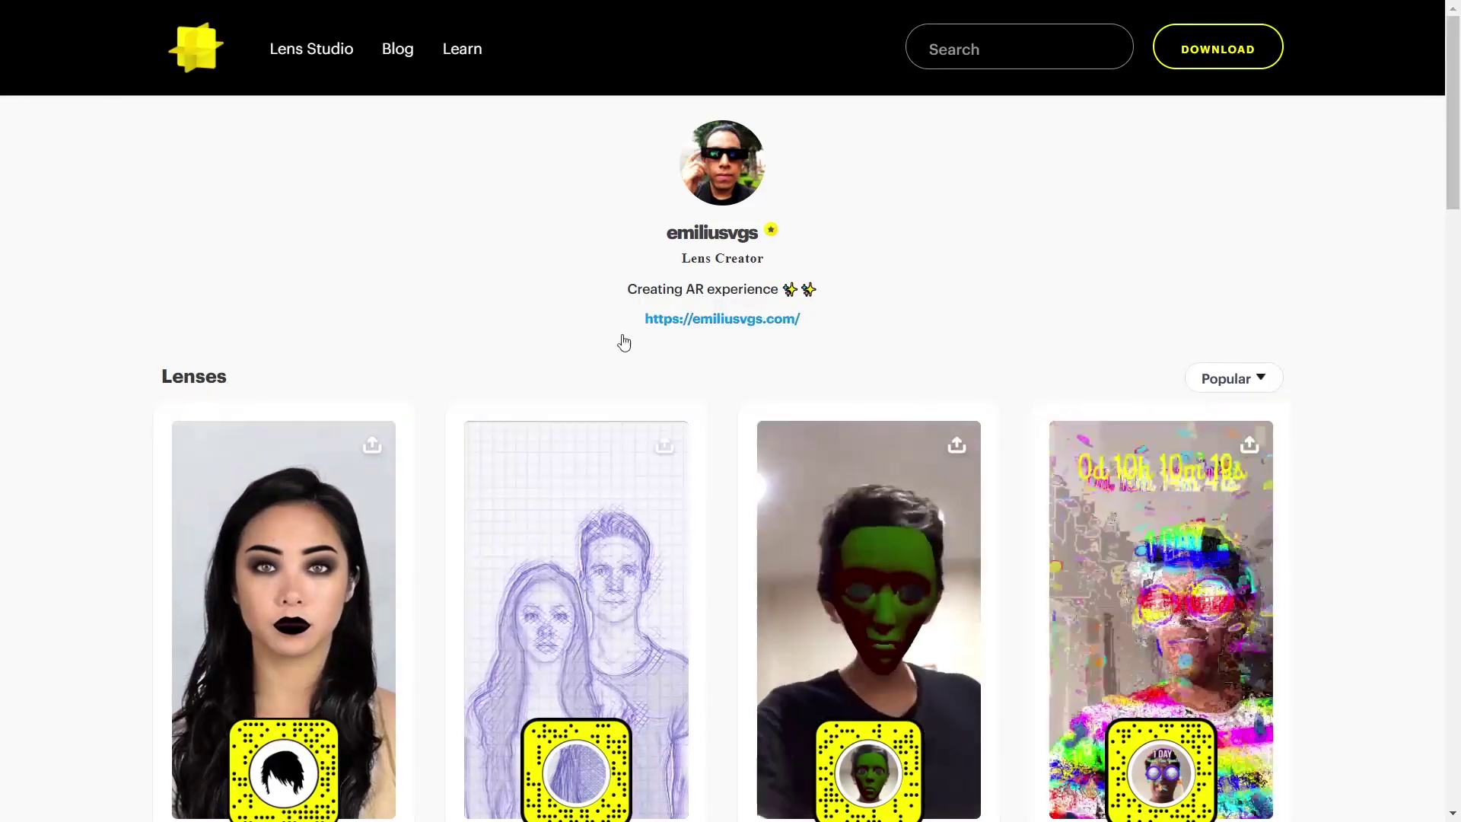
scroll(609, 358, down, 2)
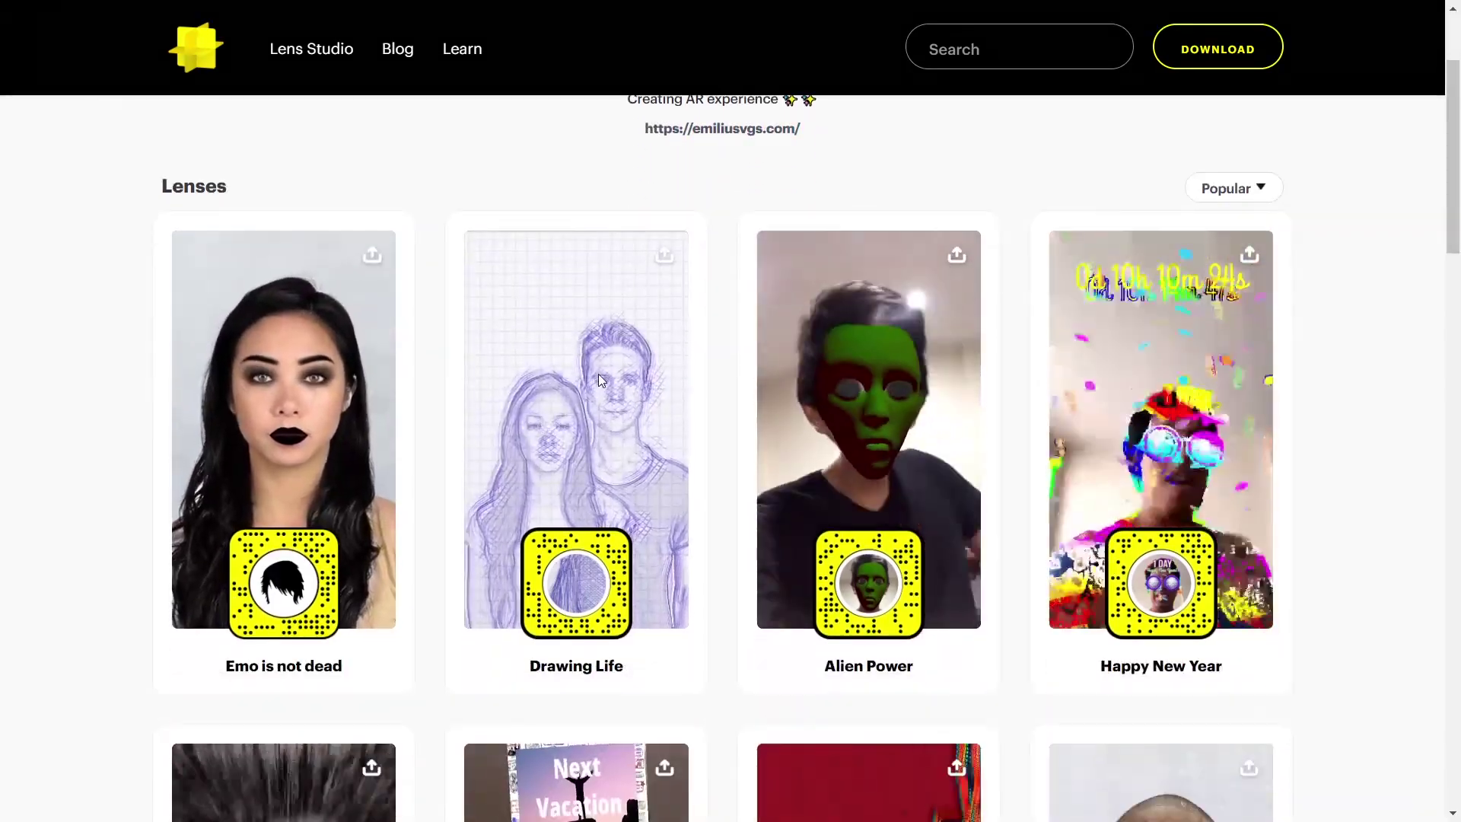
scroll(598, 374, down, 5)
scroll(367, 334, up, 4)
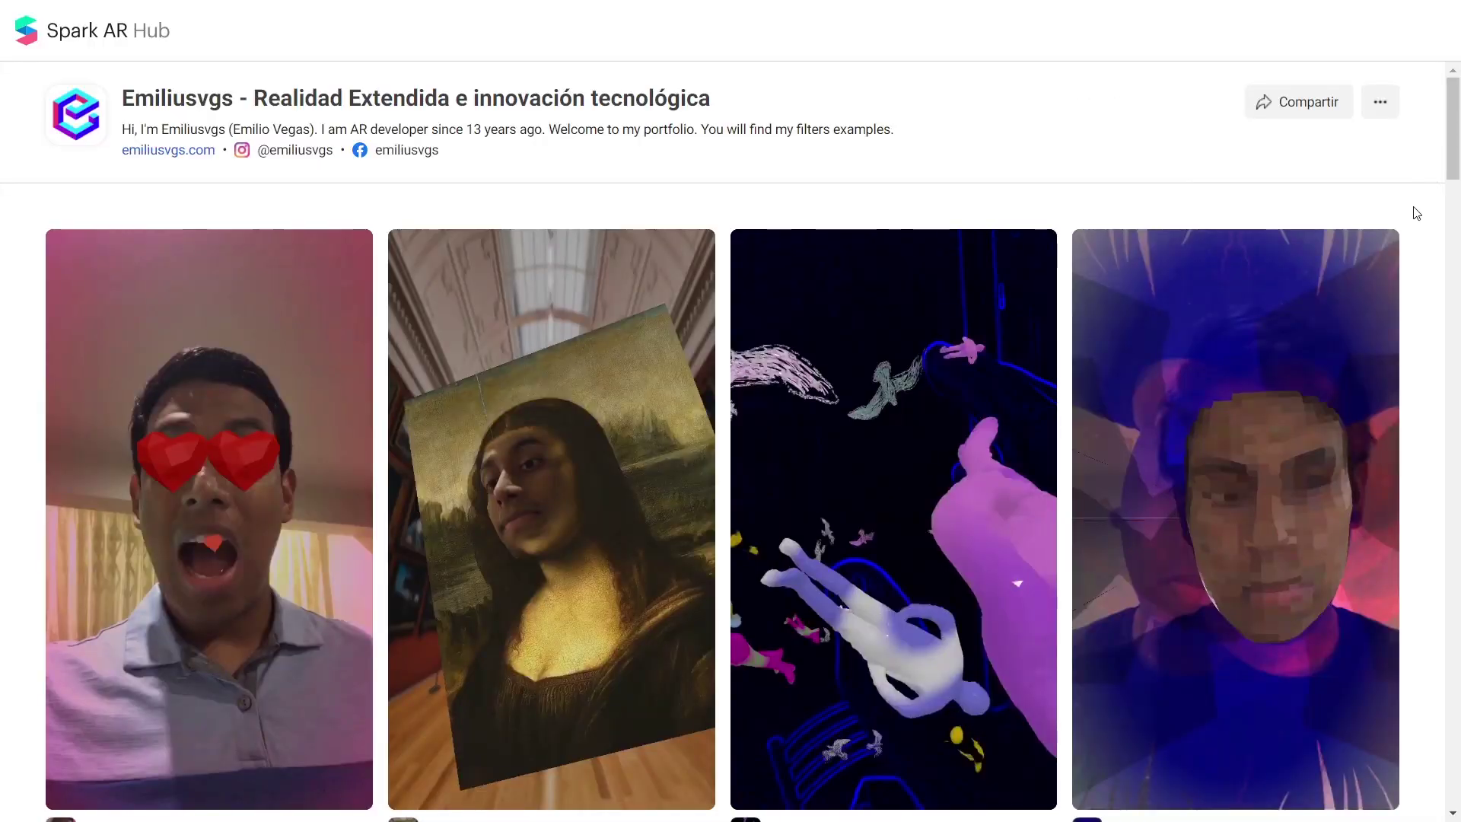
scroll(1415, 224, down, 8)
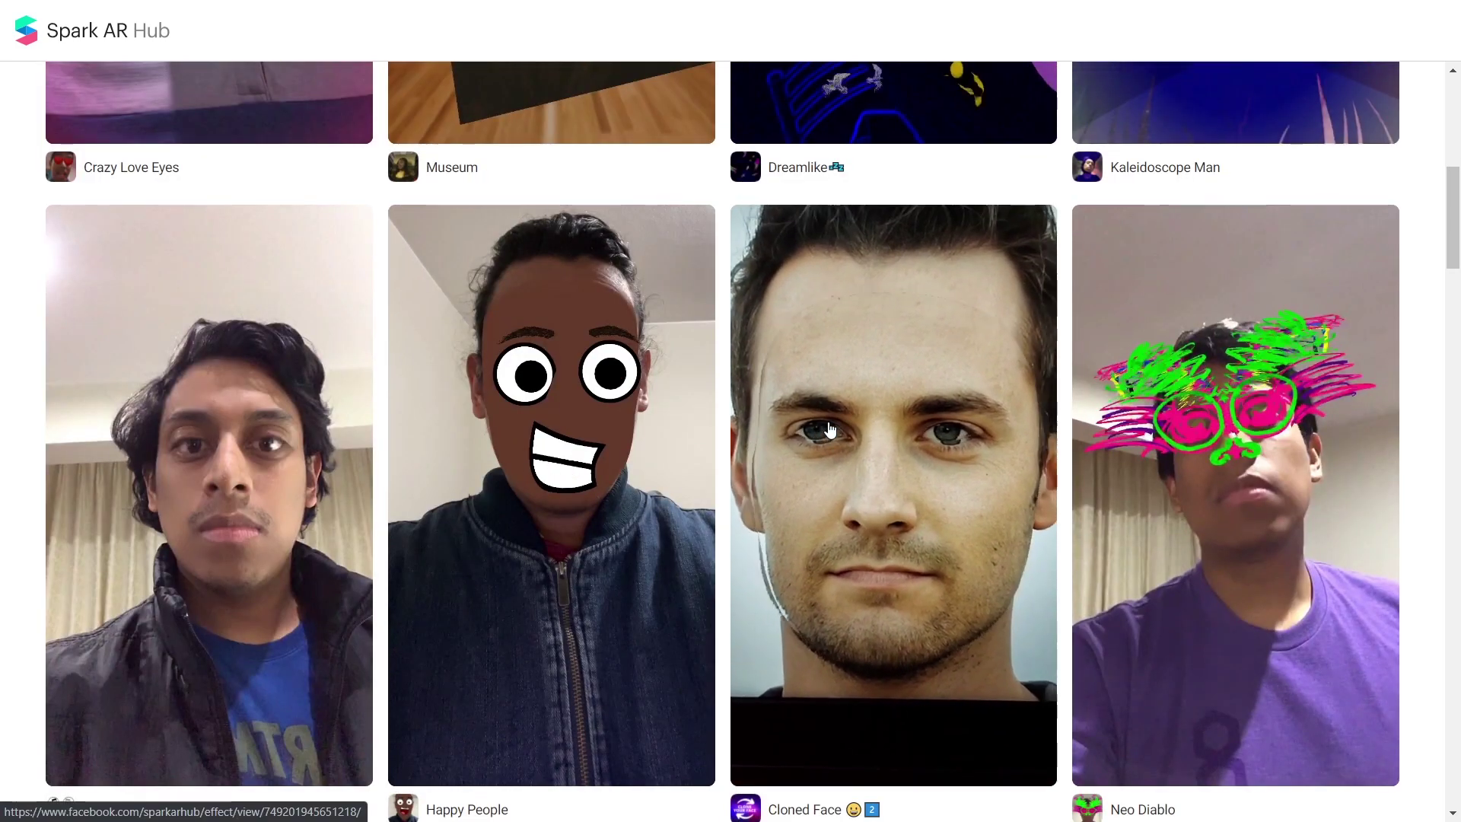
scroll(830, 430, up, 8)
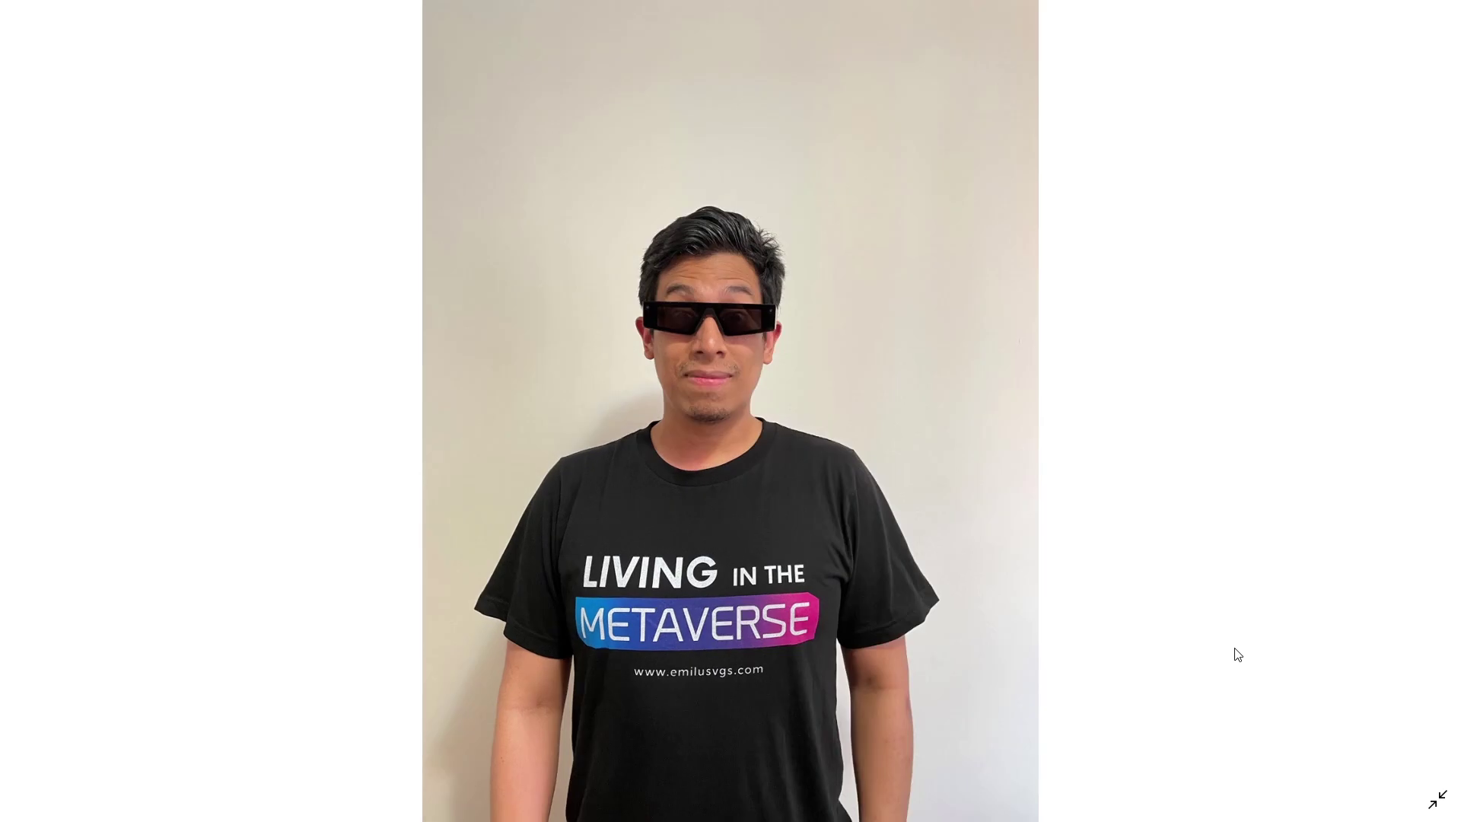
- Switch to Spark AR Studio and insert a Target Tracker into the empty scene
key(super)
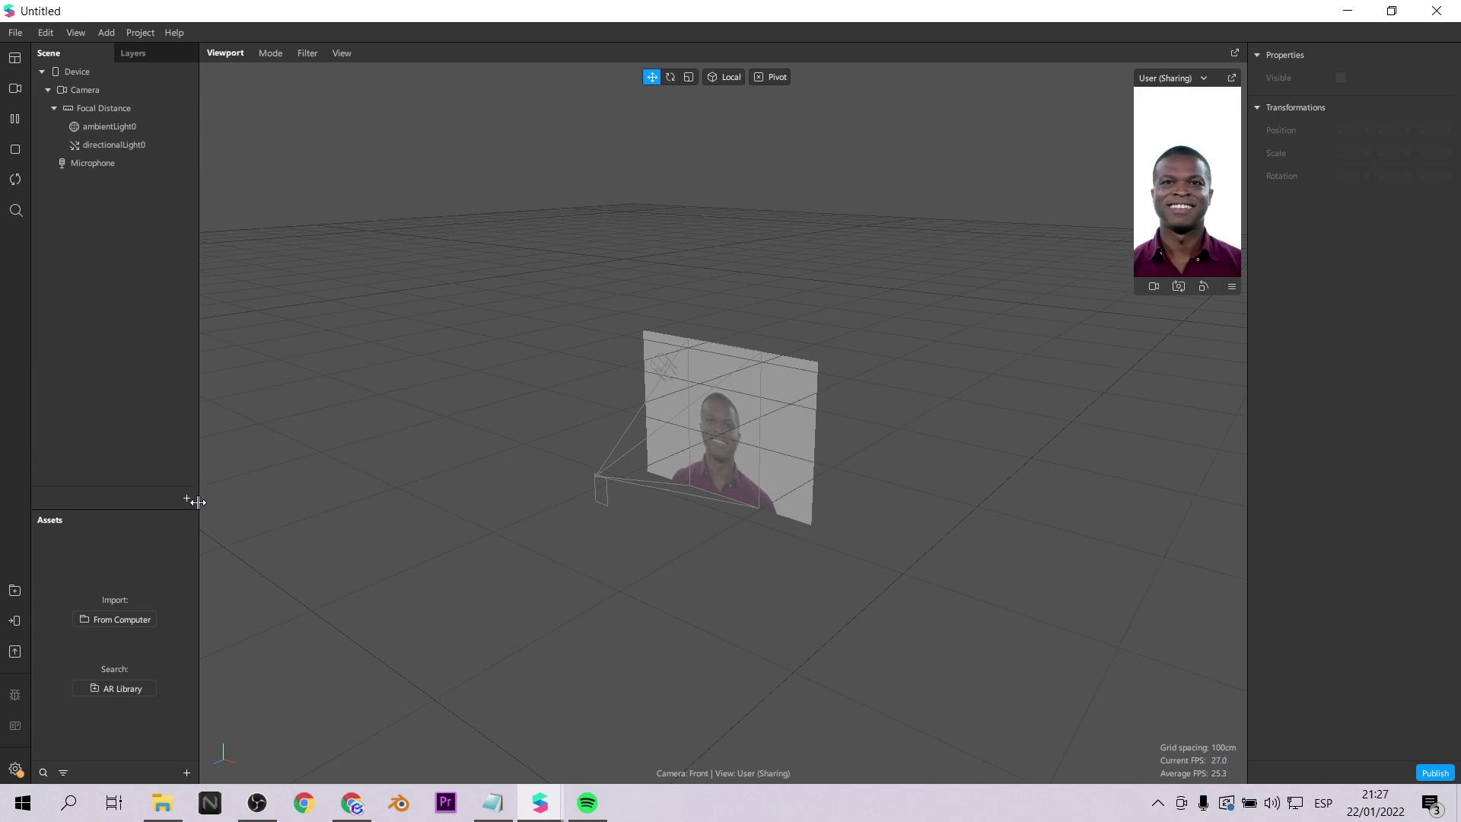
click(187, 500)
click(121, 293)
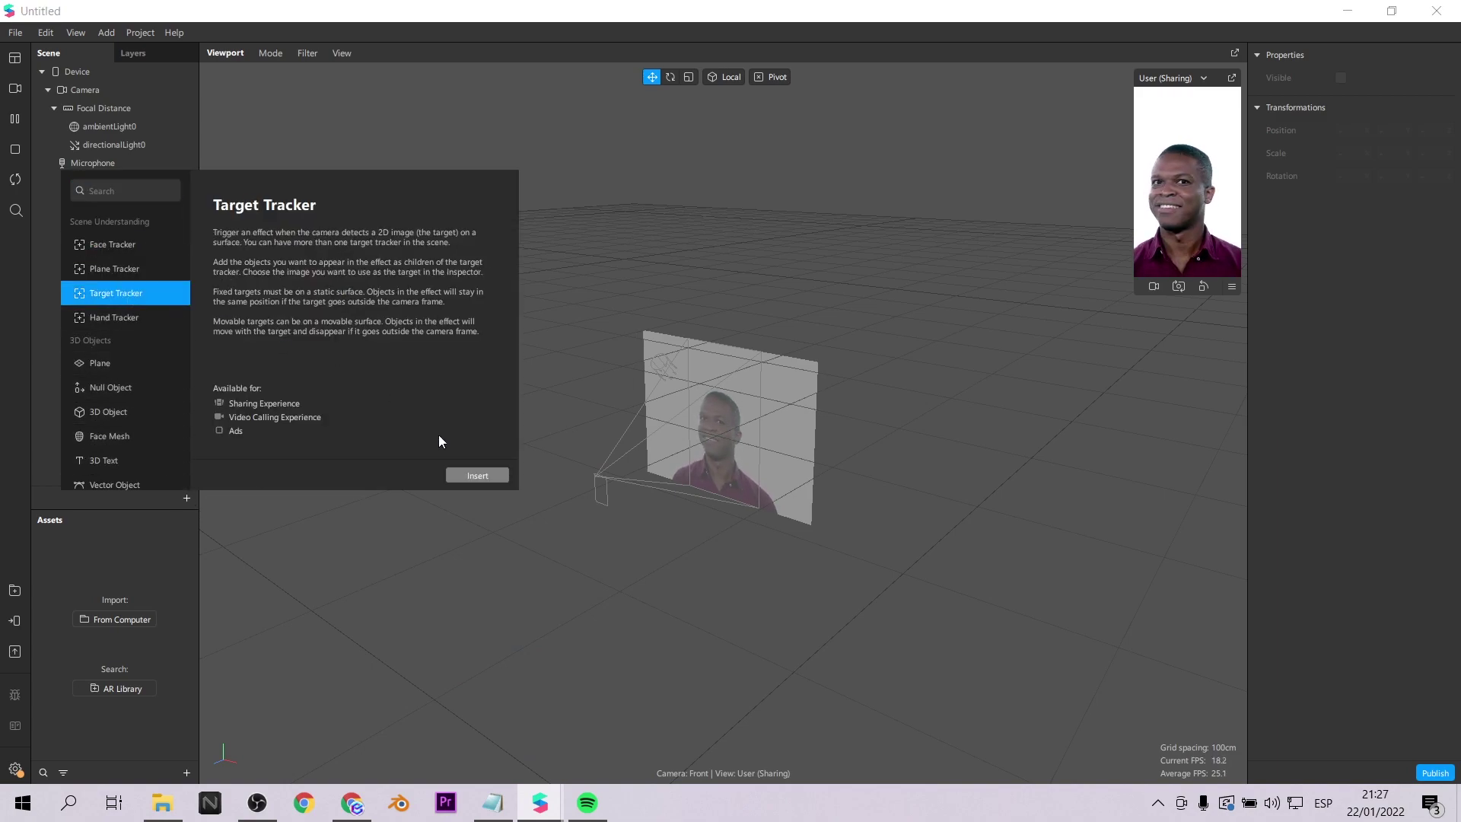
click(477, 472)
- Import the image "bussiness card 1" as a new texture for the target tracker
click(1354, 149)
click(1370, 161)
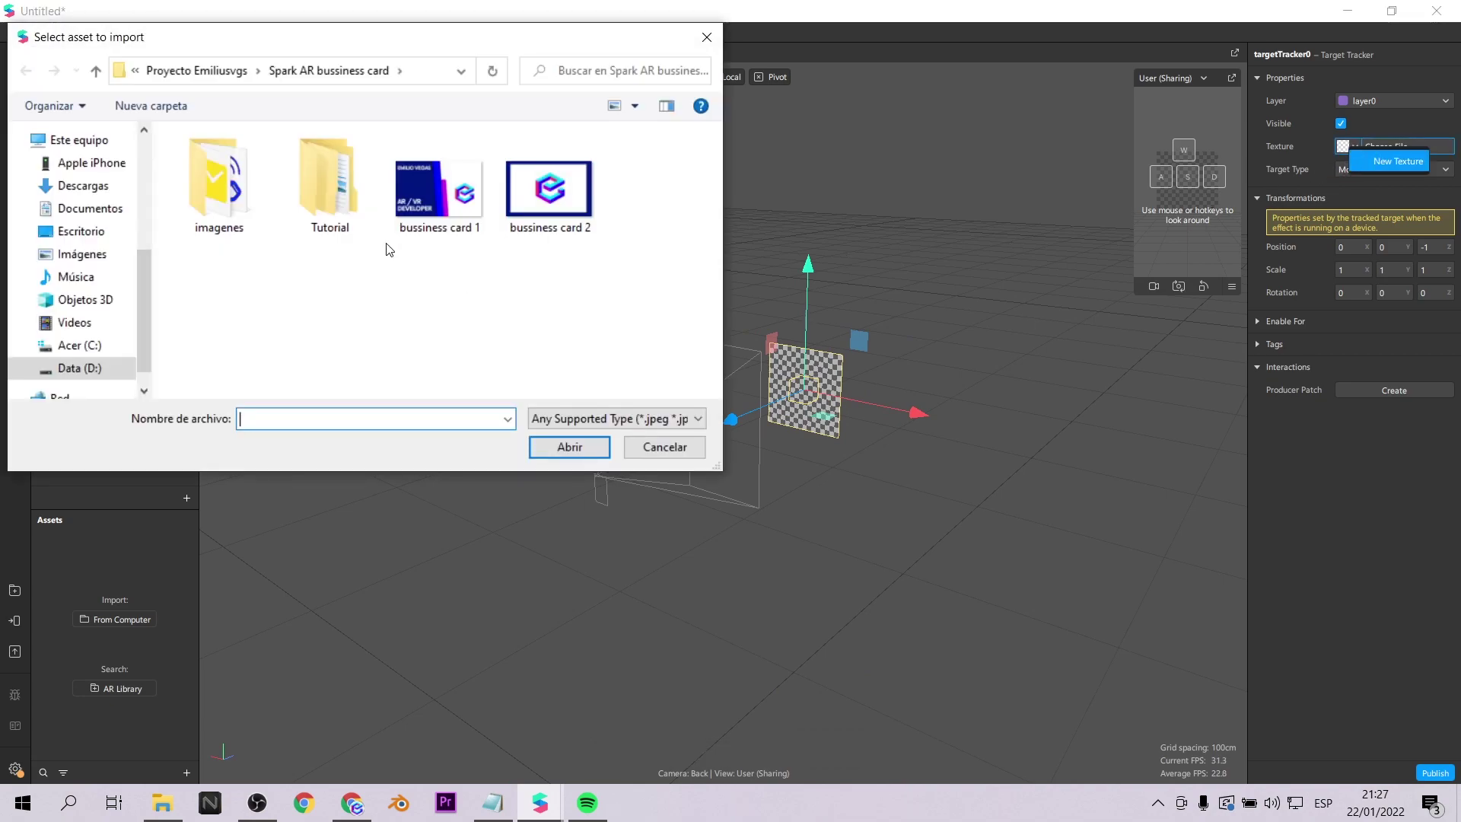
click(418, 202)
click(567, 446)
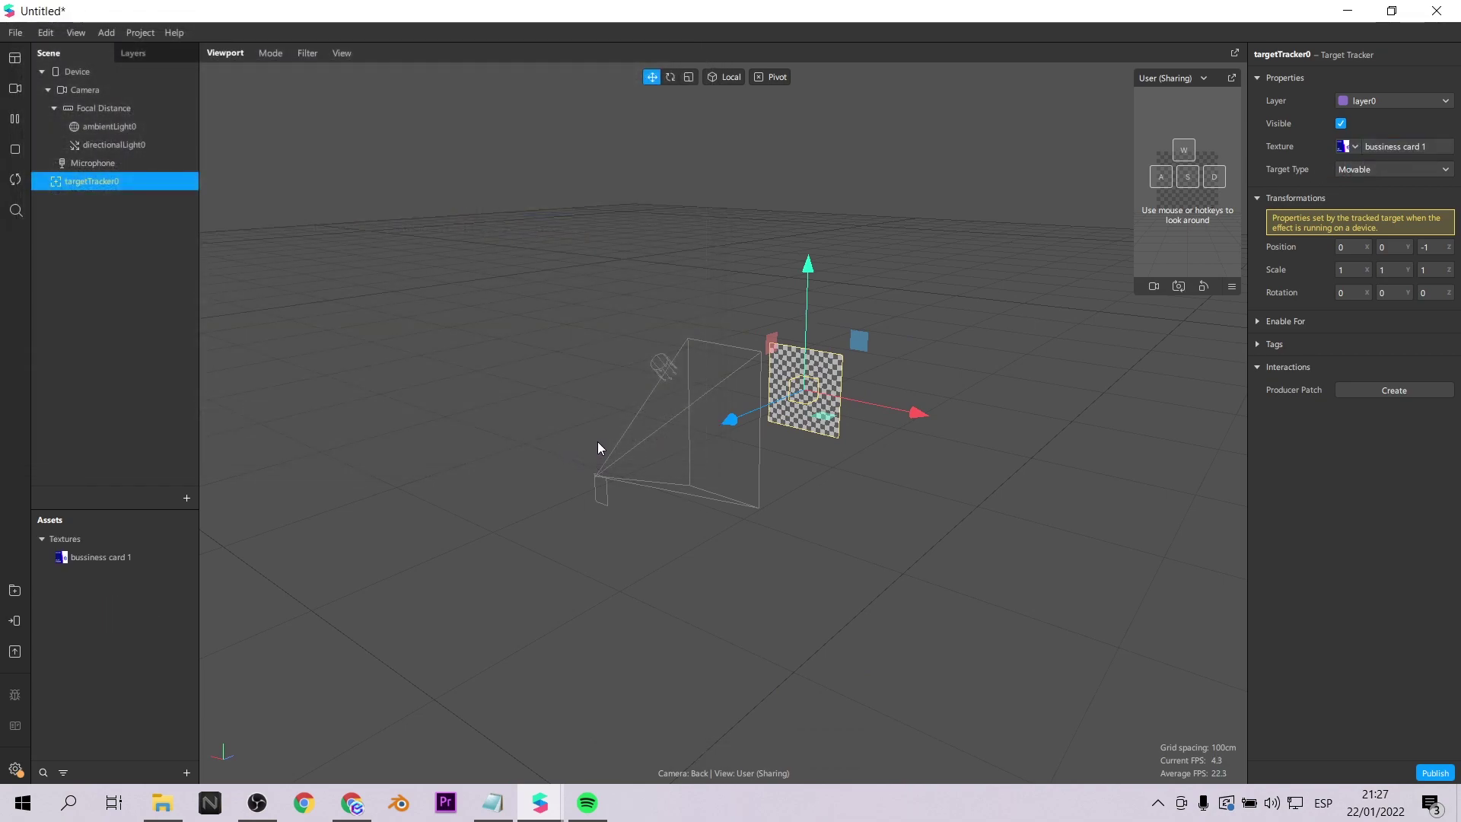
mouse_move(853, 398)
mouse_down()
mouse_move(795, 398)
mouse_move(852, 398)
mouse_up()
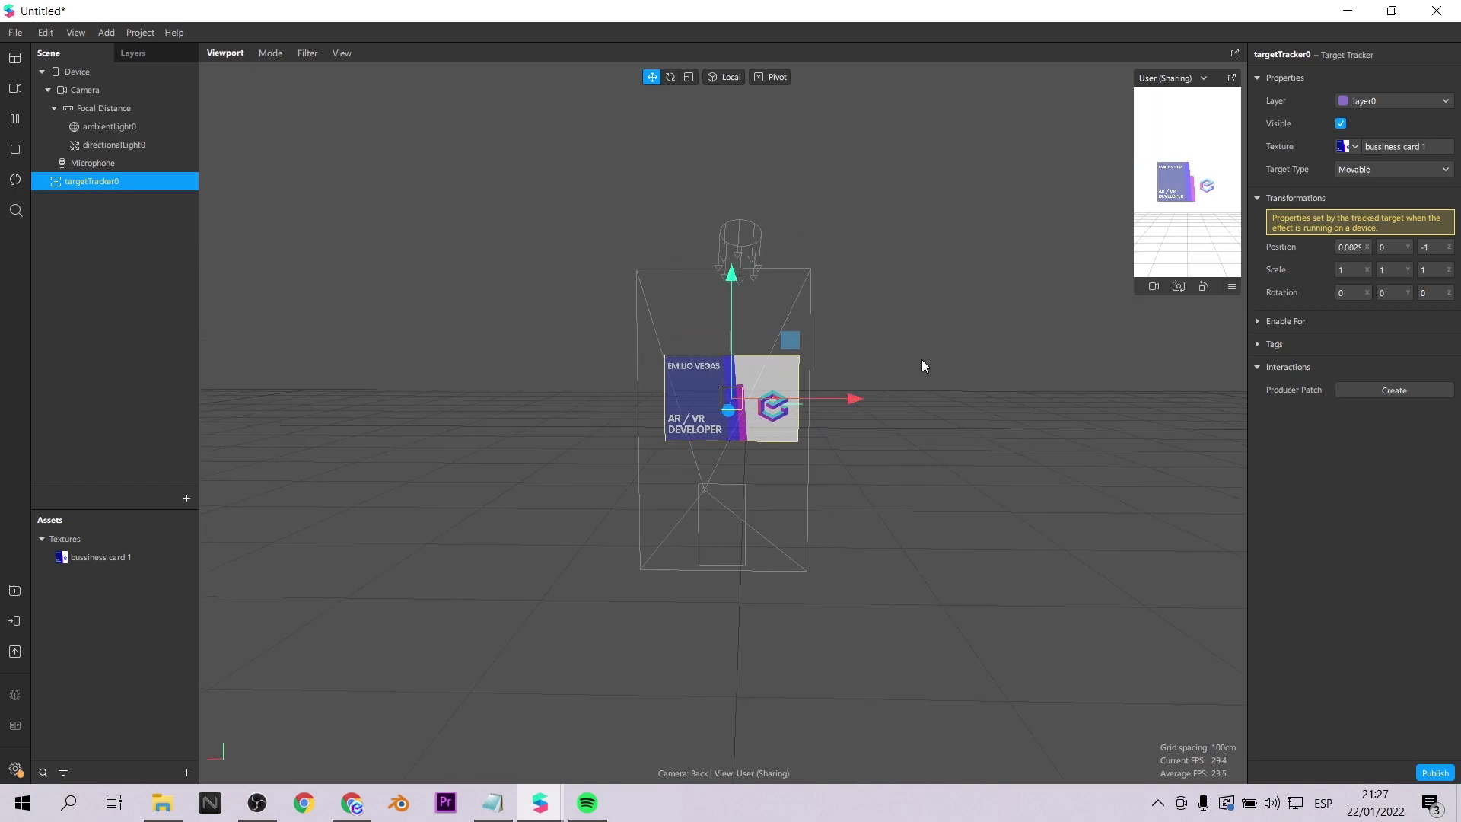
- Add a plane as a child of the target tracker
right_click(89, 181)
mouse_move(119, 196)
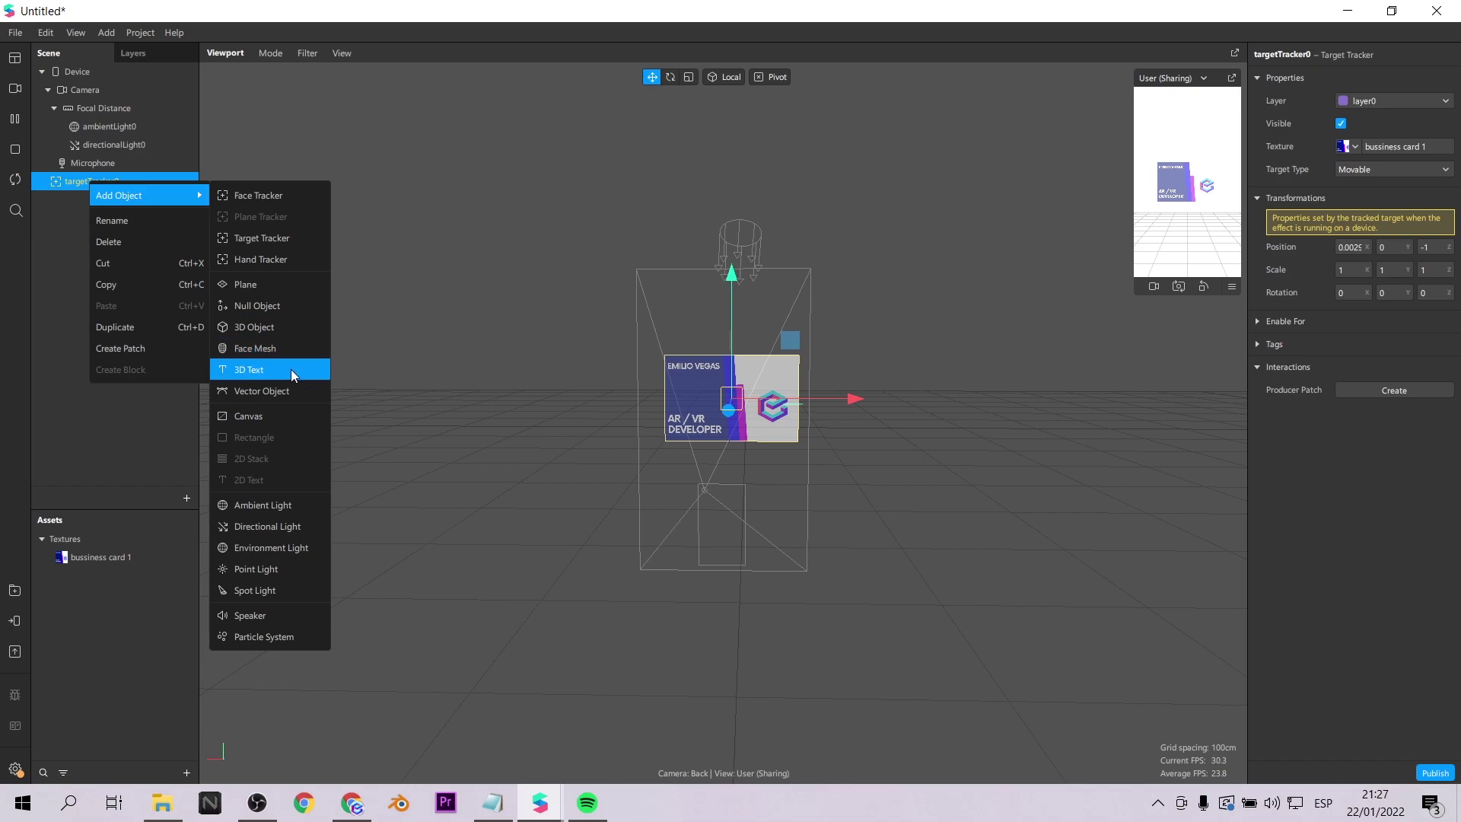
click(291, 285)
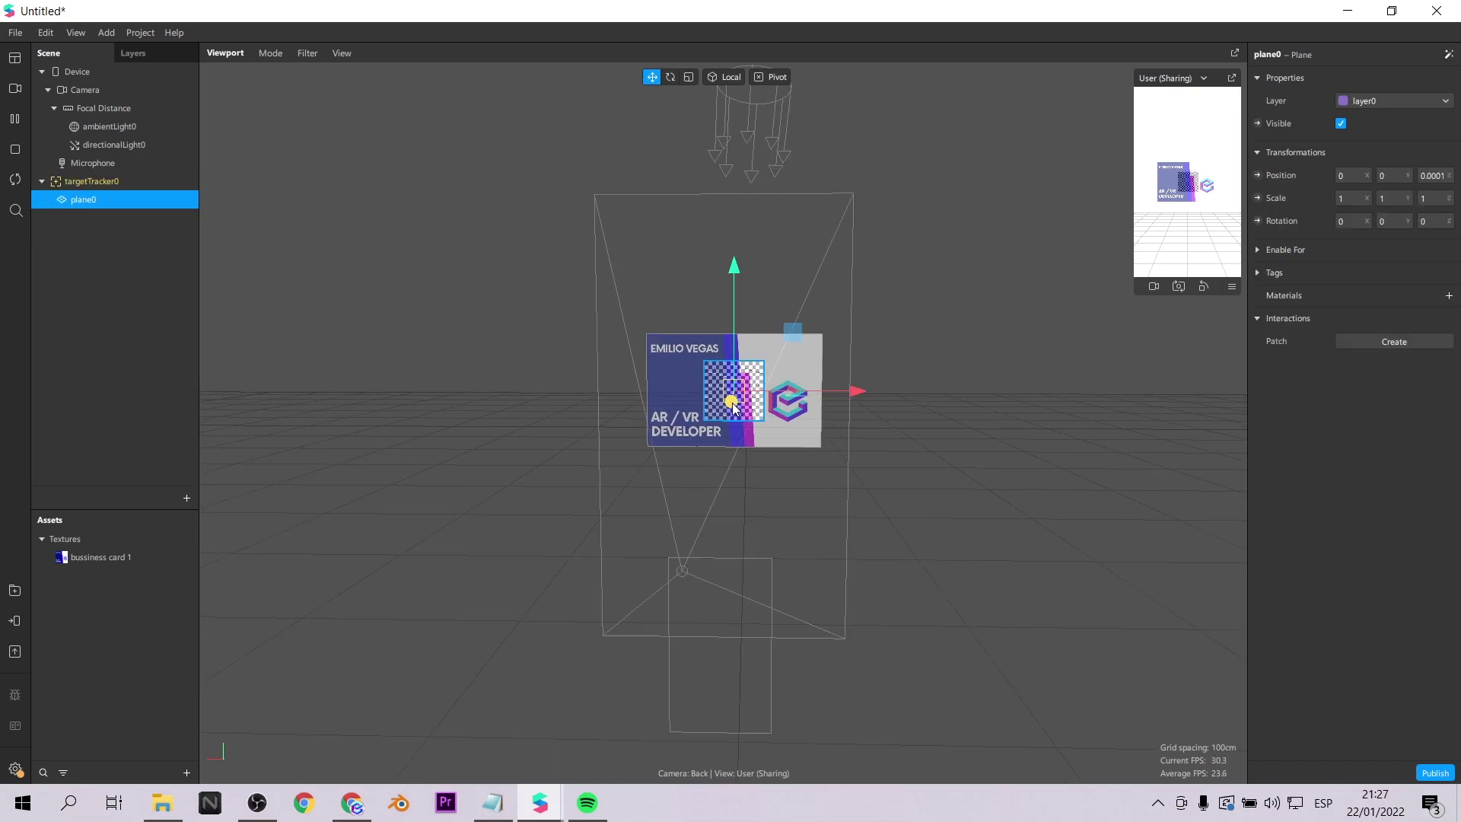
- Scale the plane to about 2.92 × 1.84 and shift it slightly so it covers the tracked card image
drag(793, 338, 864, 391)
click(688, 77)
key(w)
drag(737, 269, 733, 274)
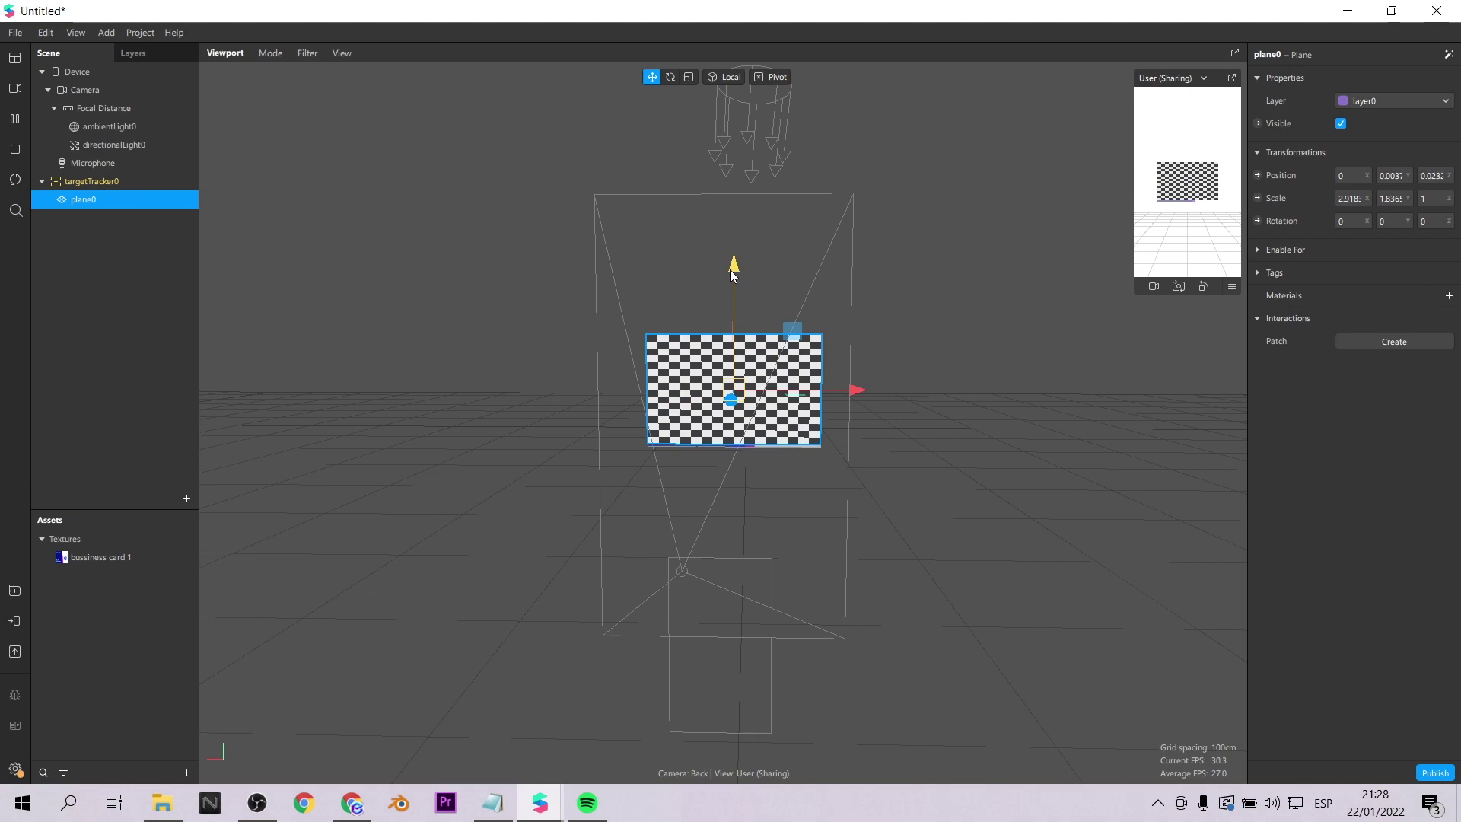
- Create a new material for the plane and rename it tracker1
click(1448, 297)
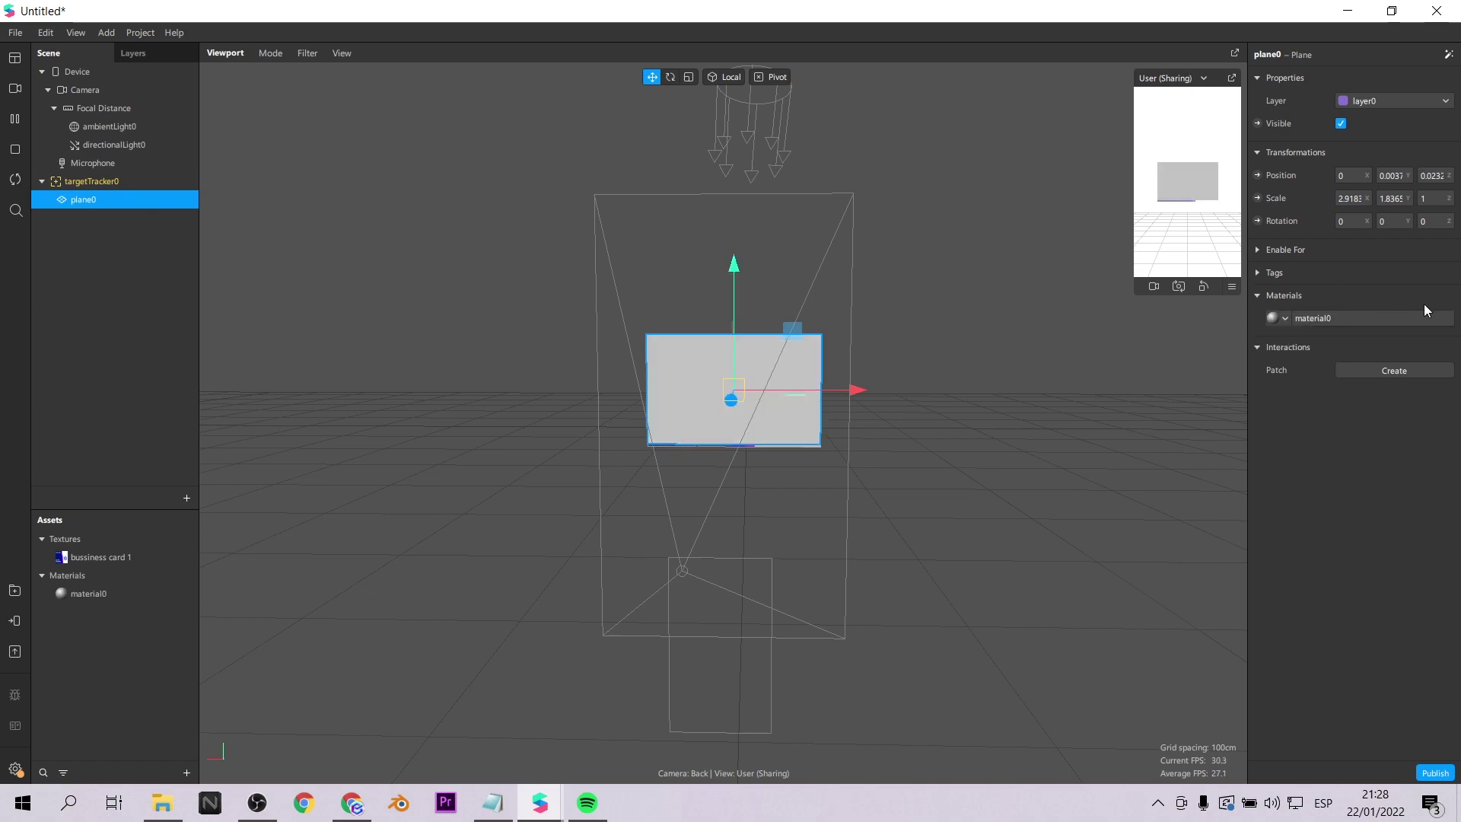
double_click(81, 594)
text(tracker1)
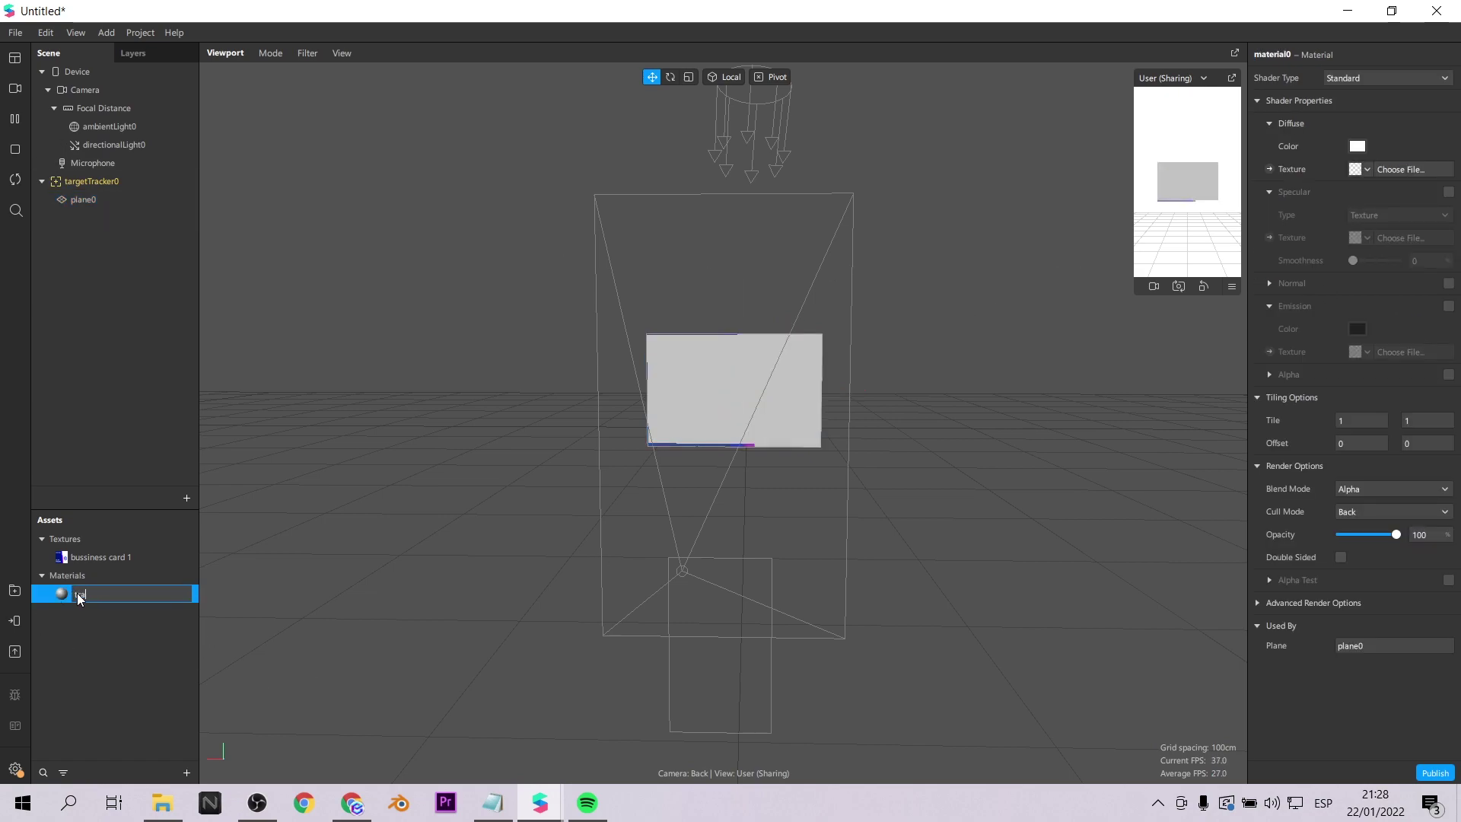
key(Return)
- Set the tracker1 material's shader type to Flat and its diffuse texture to "bussiness card 1"
click(1368, 78)
click(1369, 89)
click(1367, 169)
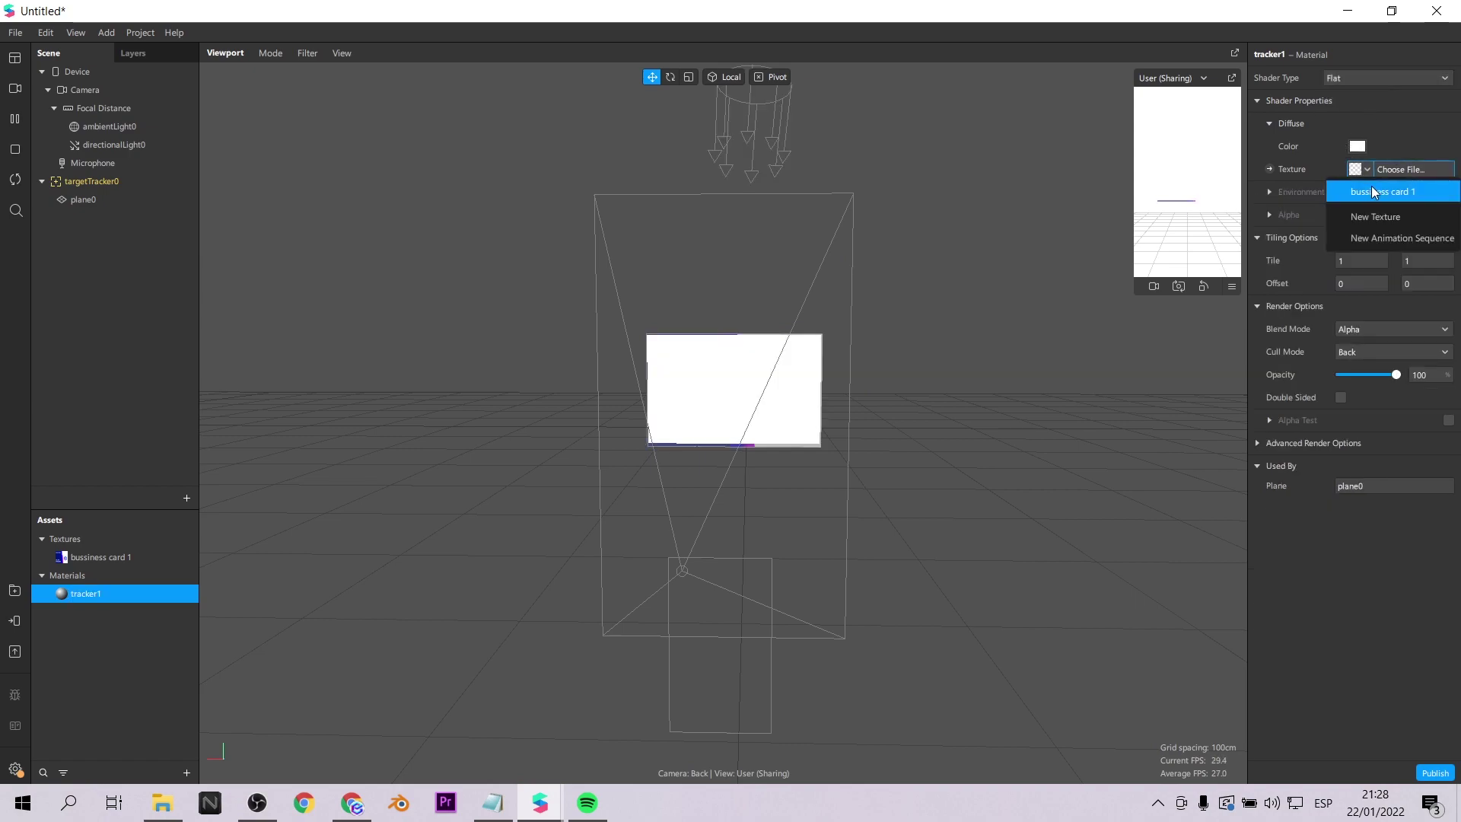
click(1381, 190)
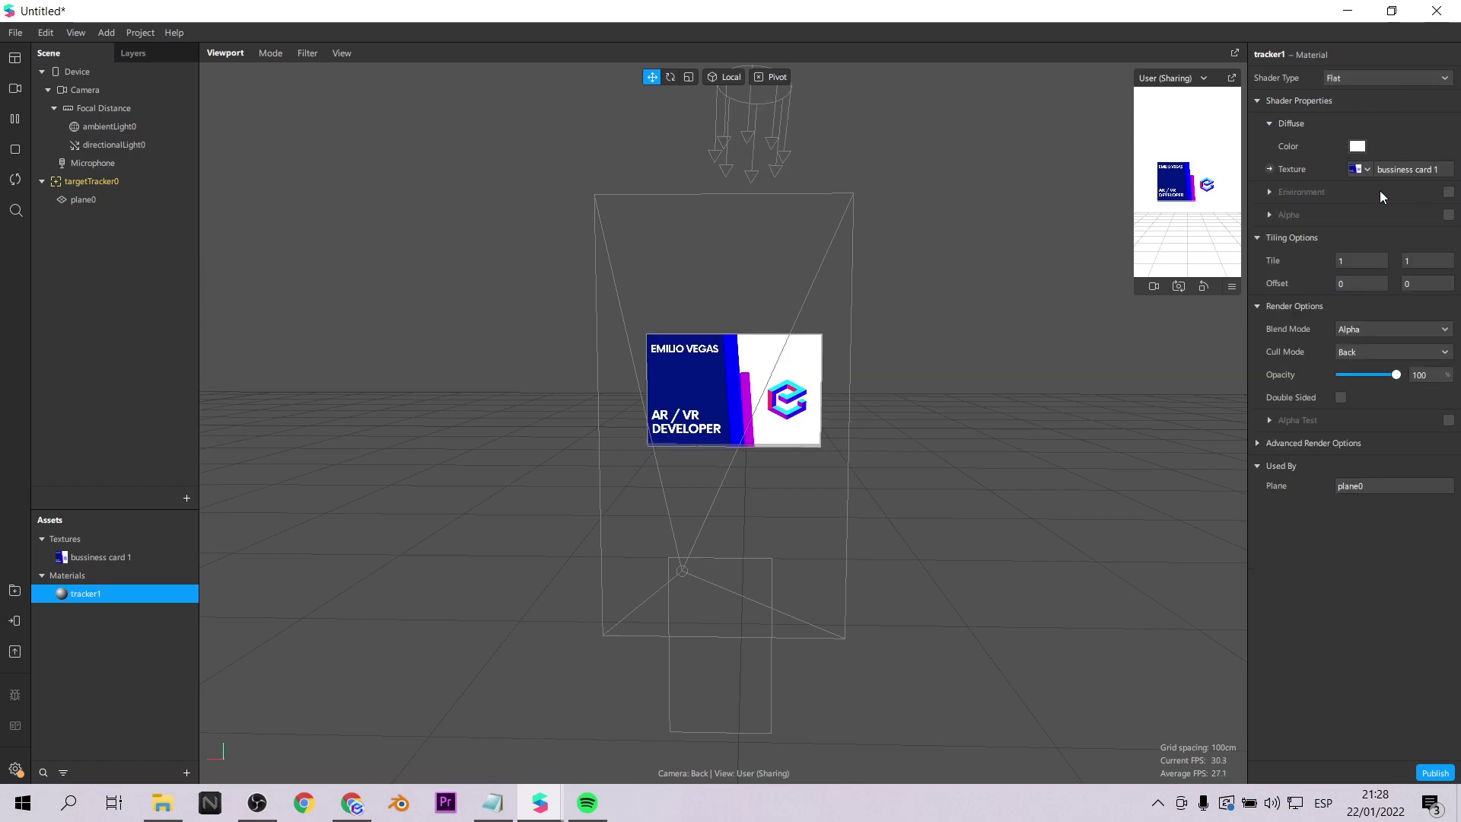
- Rename the plane under the target tracker as tracker1
double_click(89, 199)
text(tracke)
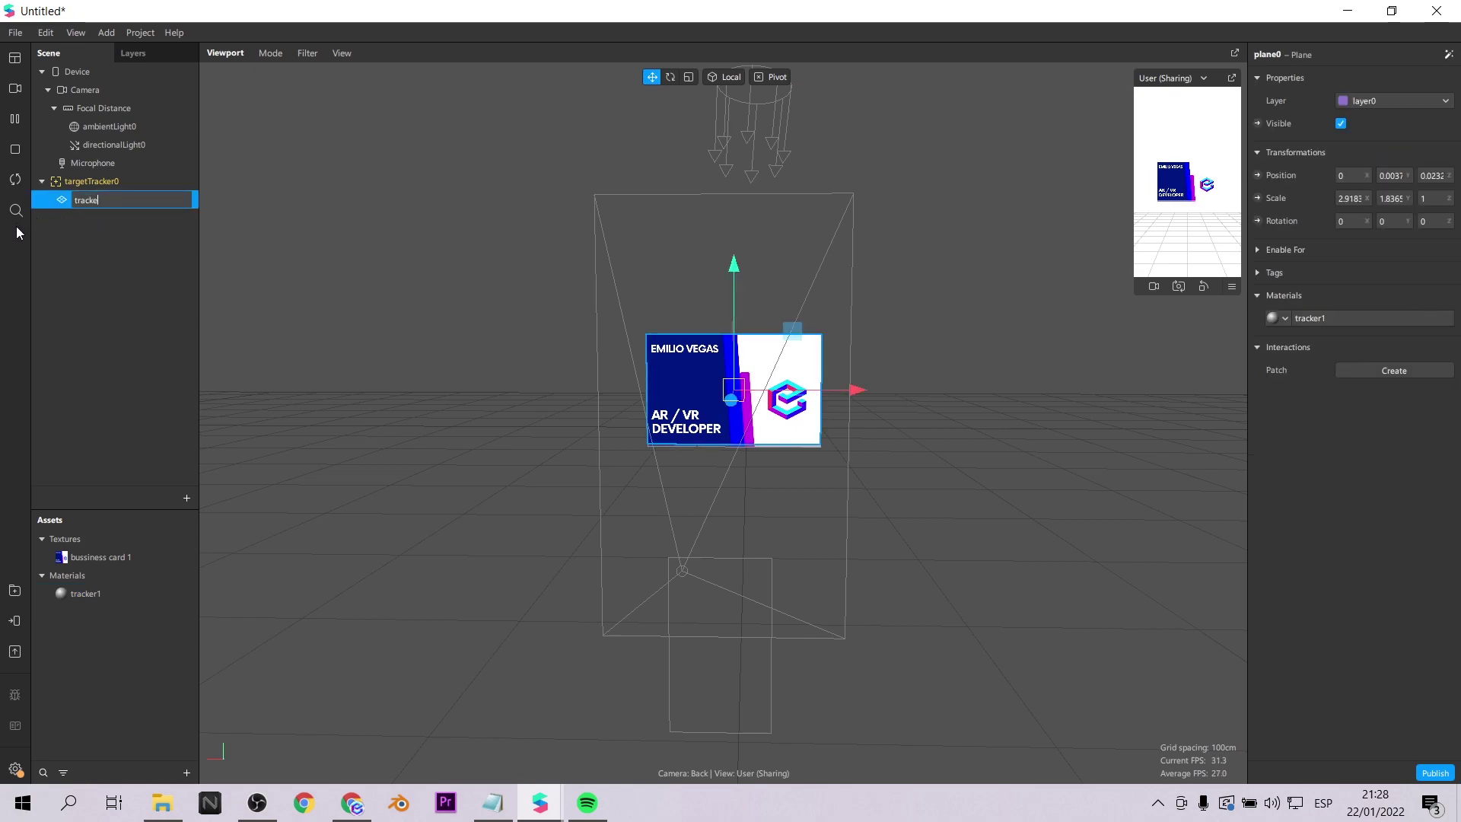
text(r1)
key(Return)
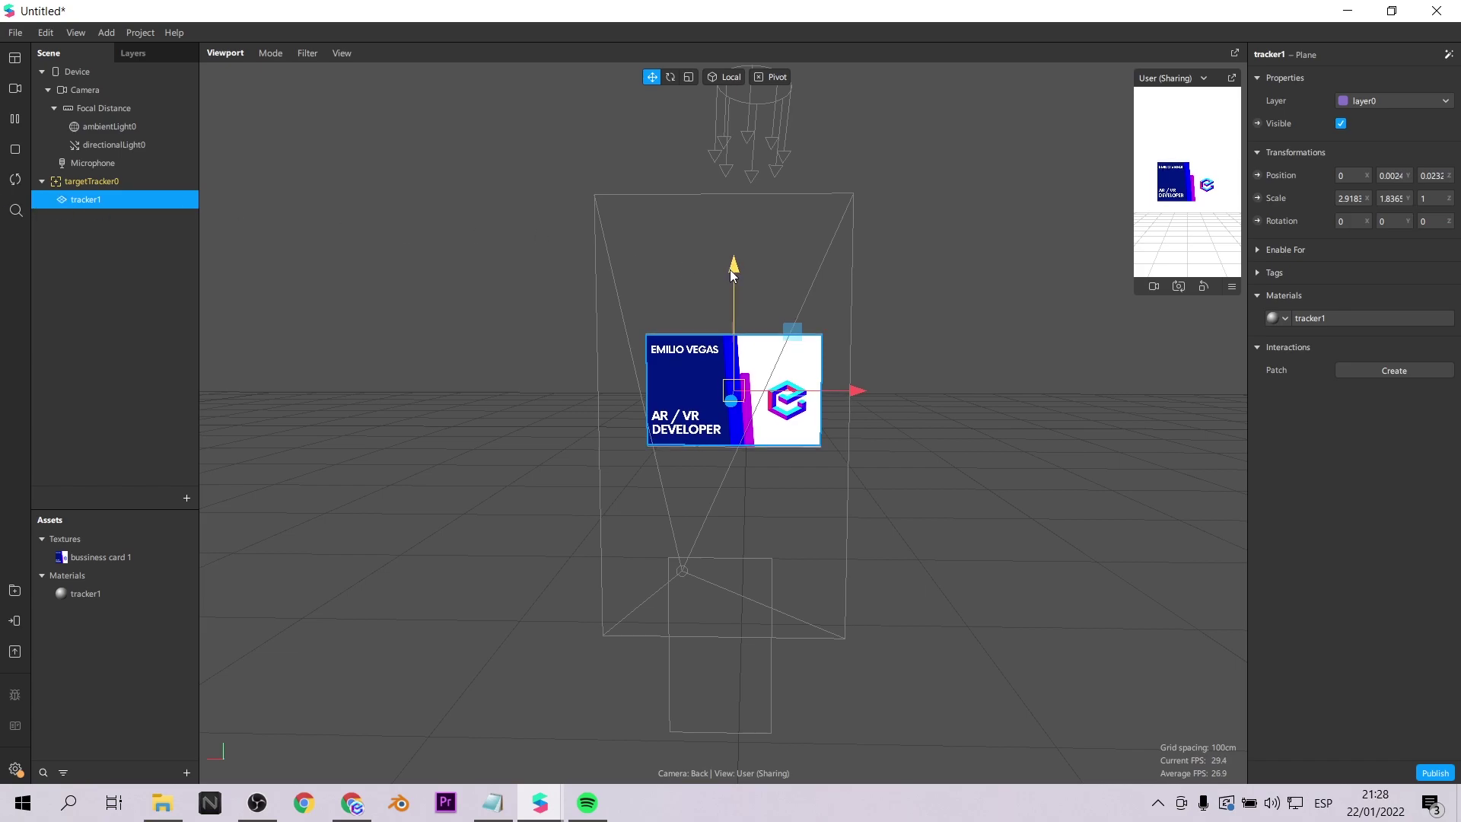
- Fine-tune the tracker1 plane to a scale of about 2.97 × 1.87 and a Y position of about 0.0012
drag(730, 274, 731, 276)
drag(898, 464, 1011, 485)
click(1011, 486)
click(102, 202)
double_click(86, 593)
click(535, 221)
drag(815, 333, 792, 334)
click(97, 200)
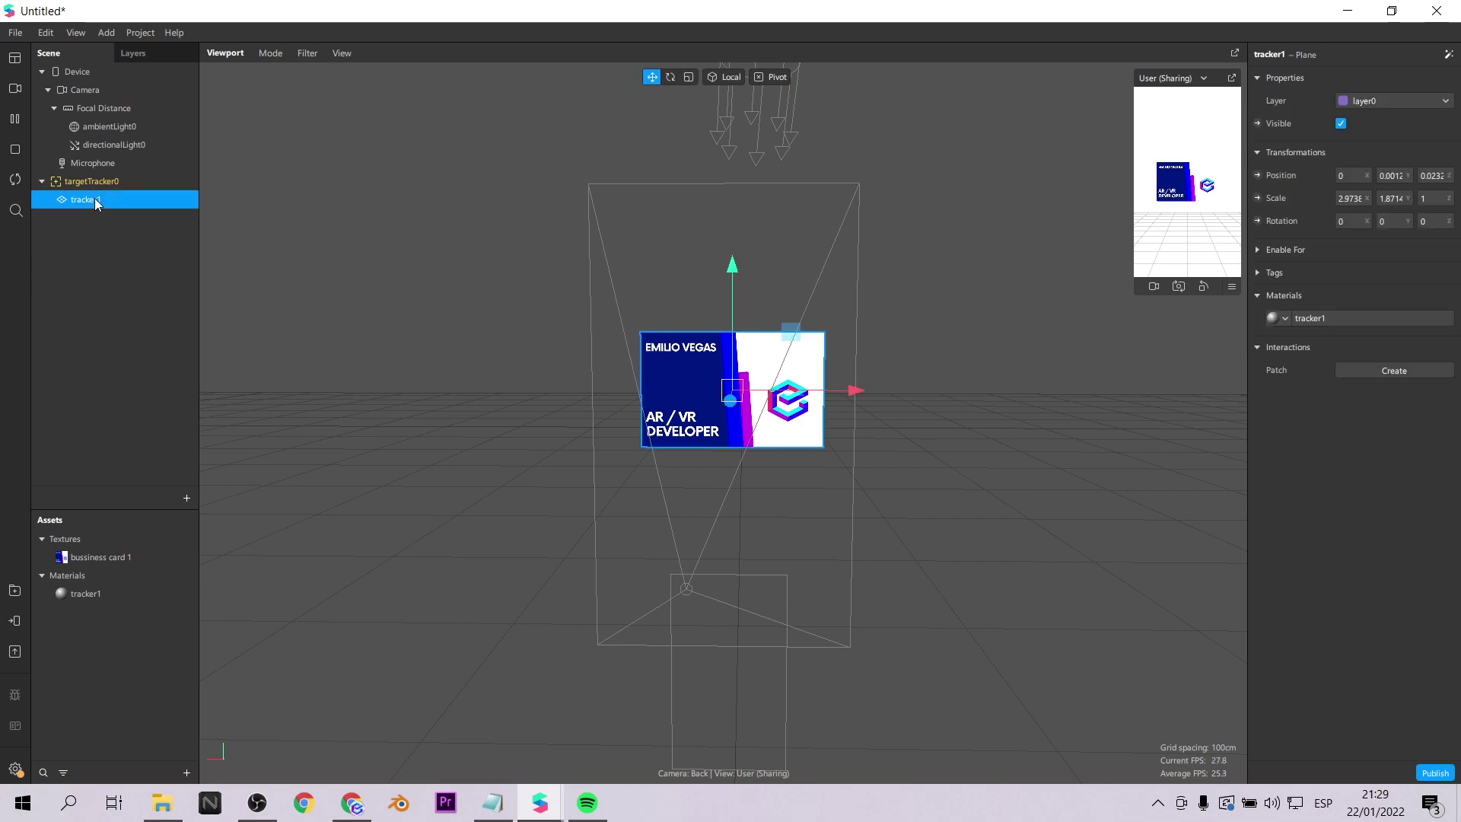
- Add a plane under tracker1, narrow its X scale to about 0.503 and place it beside the card at X about 0.085
right_click(98, 202)
mouse_move(118, 214)
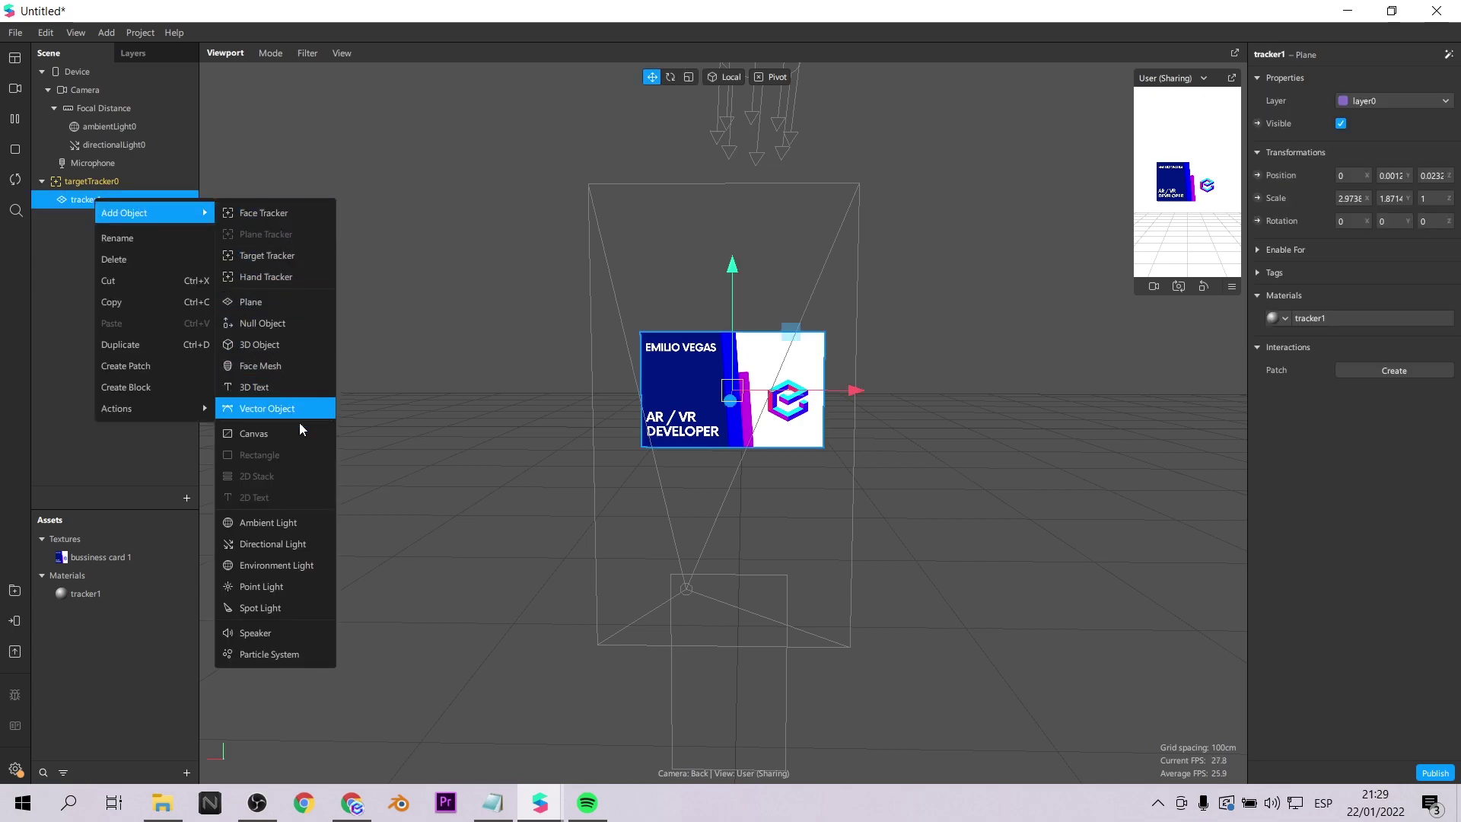
click(271, 304)
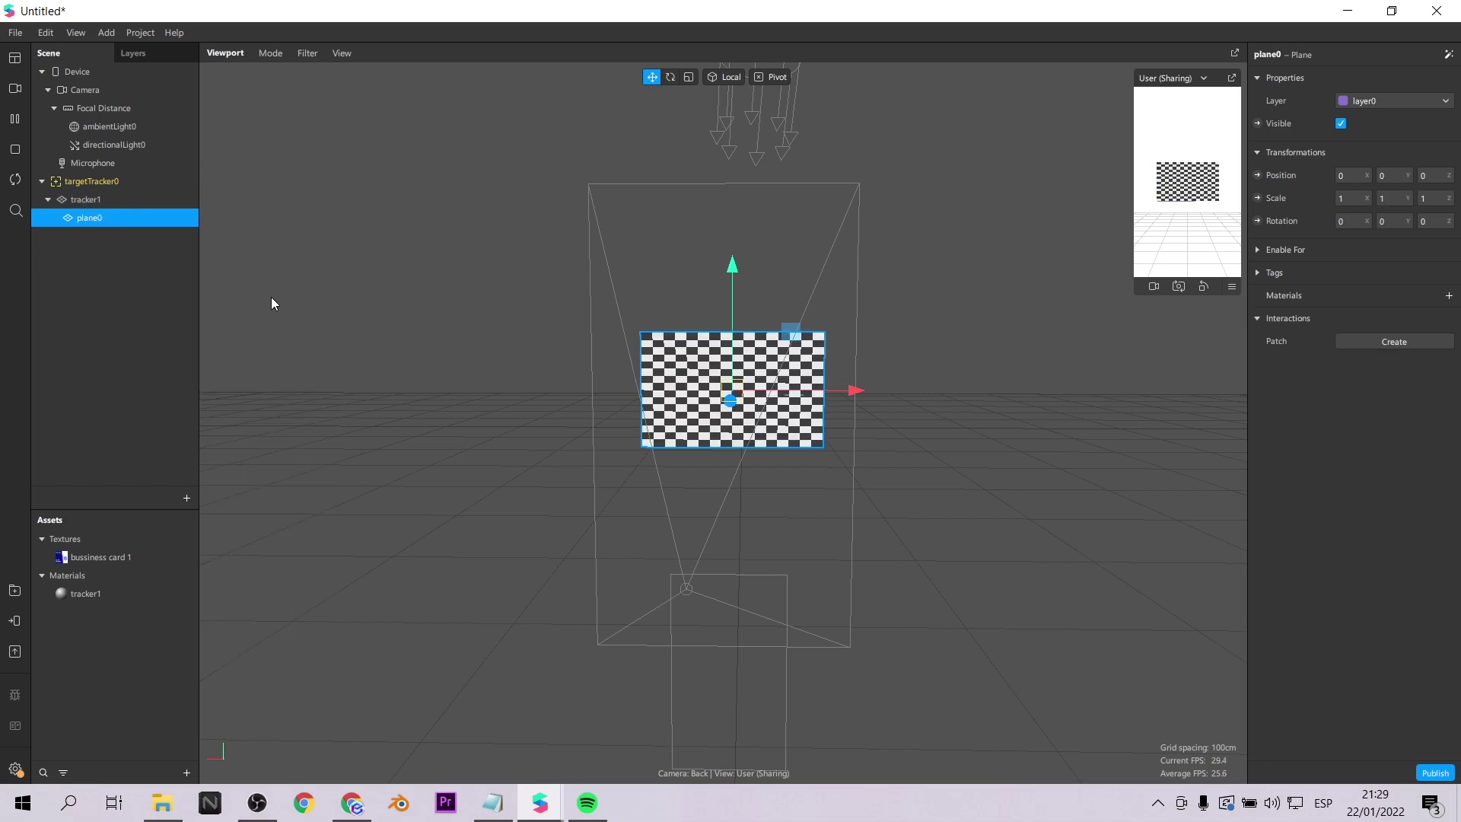
drag(852, 392, 975, 382)
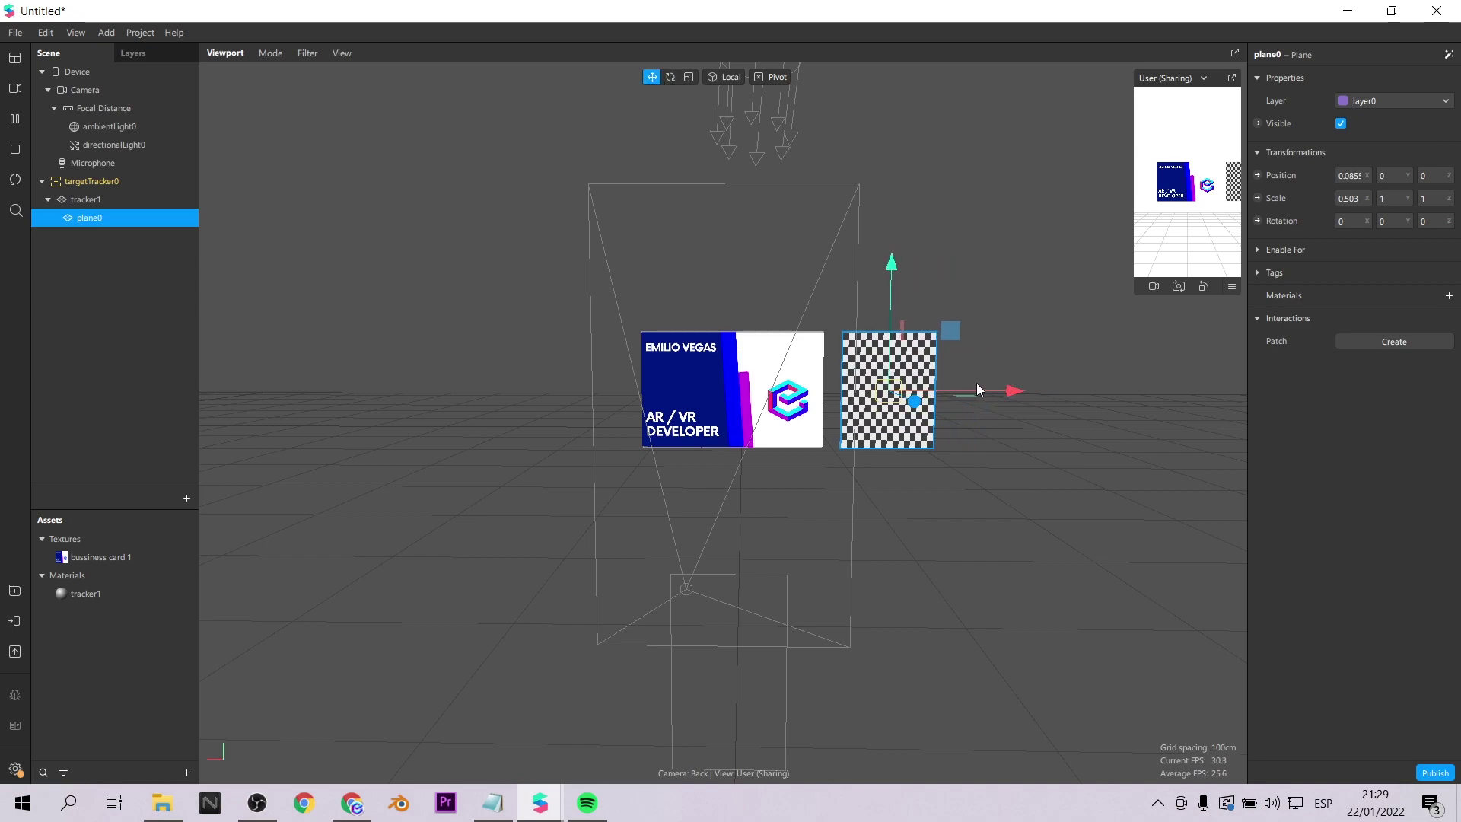
- Create a new material for the new plane and rename both the material and the plane as picture
click(1449, 296)
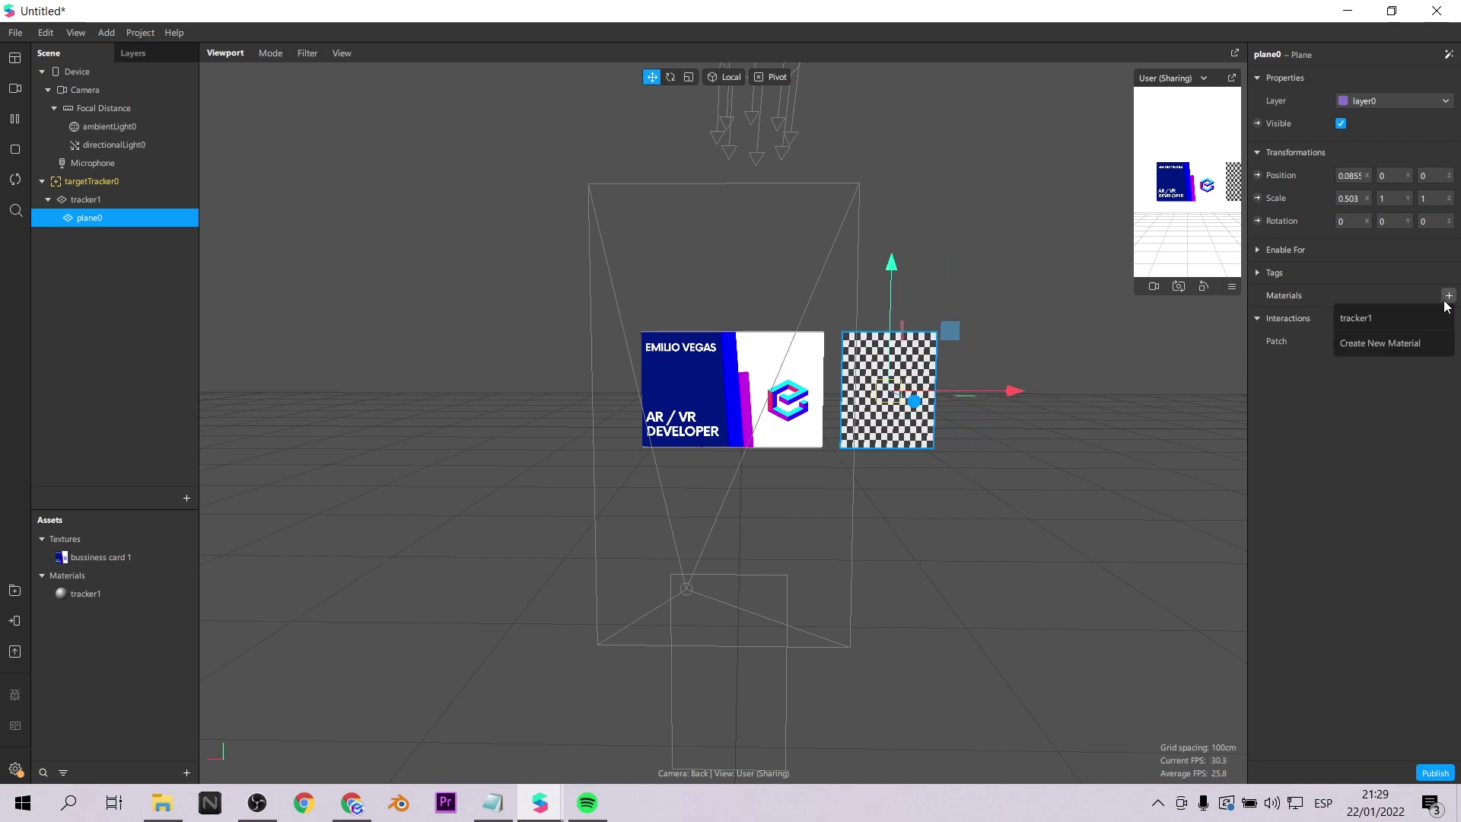
click(1407, 347)
double_click(111, 611)
text(picture)
key(Return)
double_click(95, 216)
text(picture)
key(Return)
- Set the picture material's shader type to Flat and assign a new animation sequence as its diffuse texture
click(114, 611)
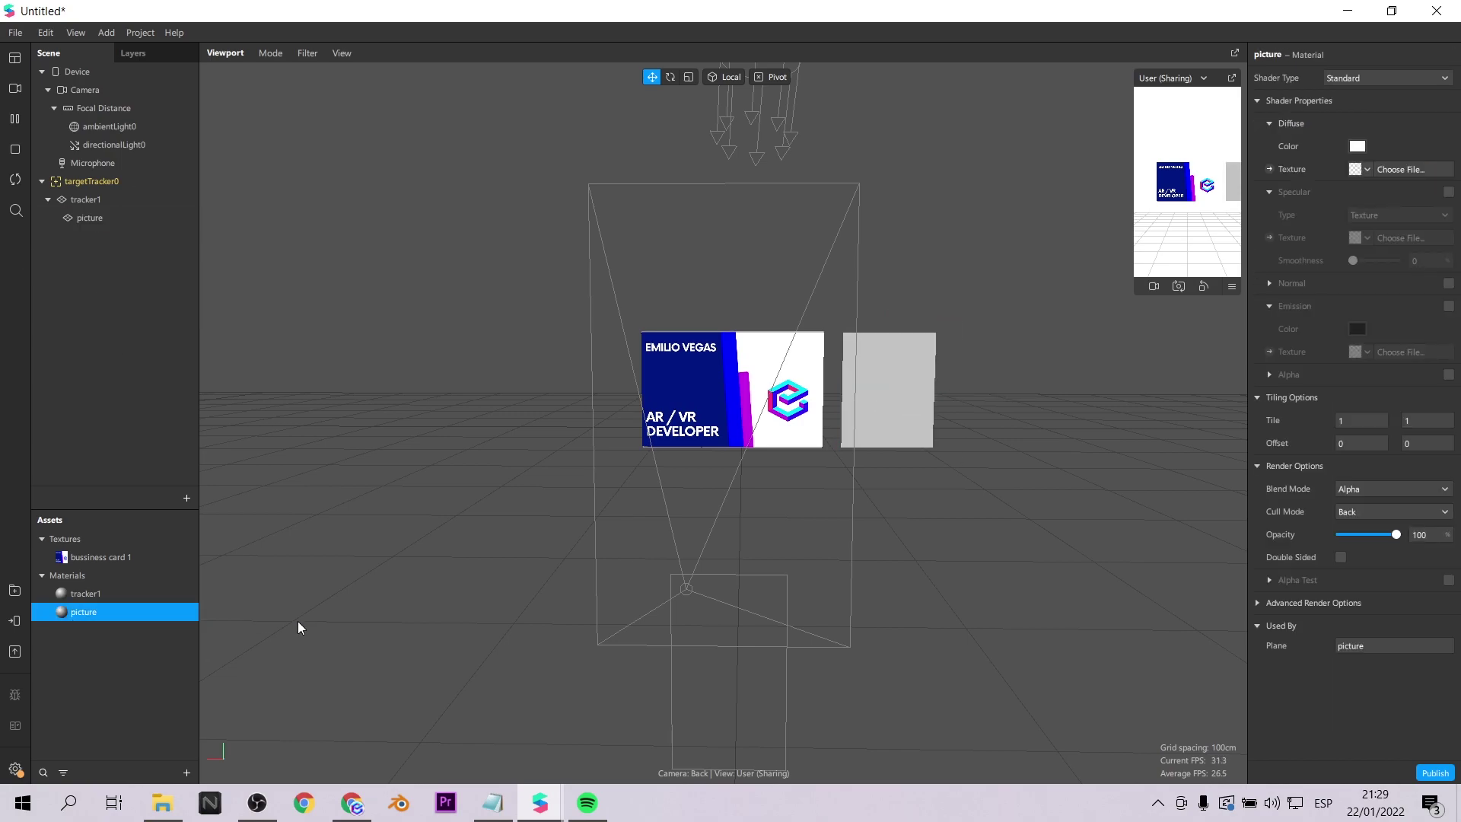
click(1368, 76)
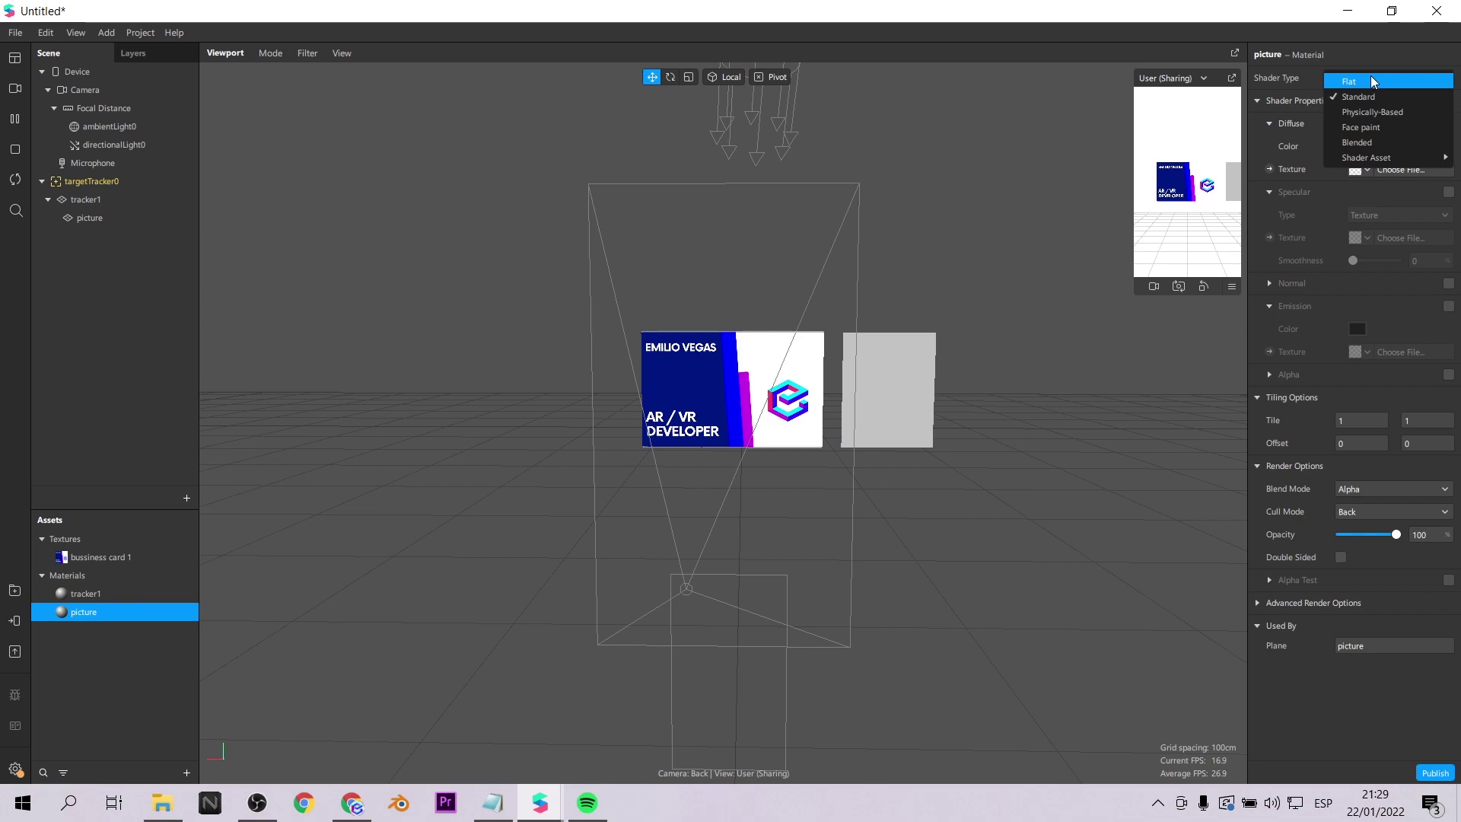
click(1362, 93)
click(1369, 170)
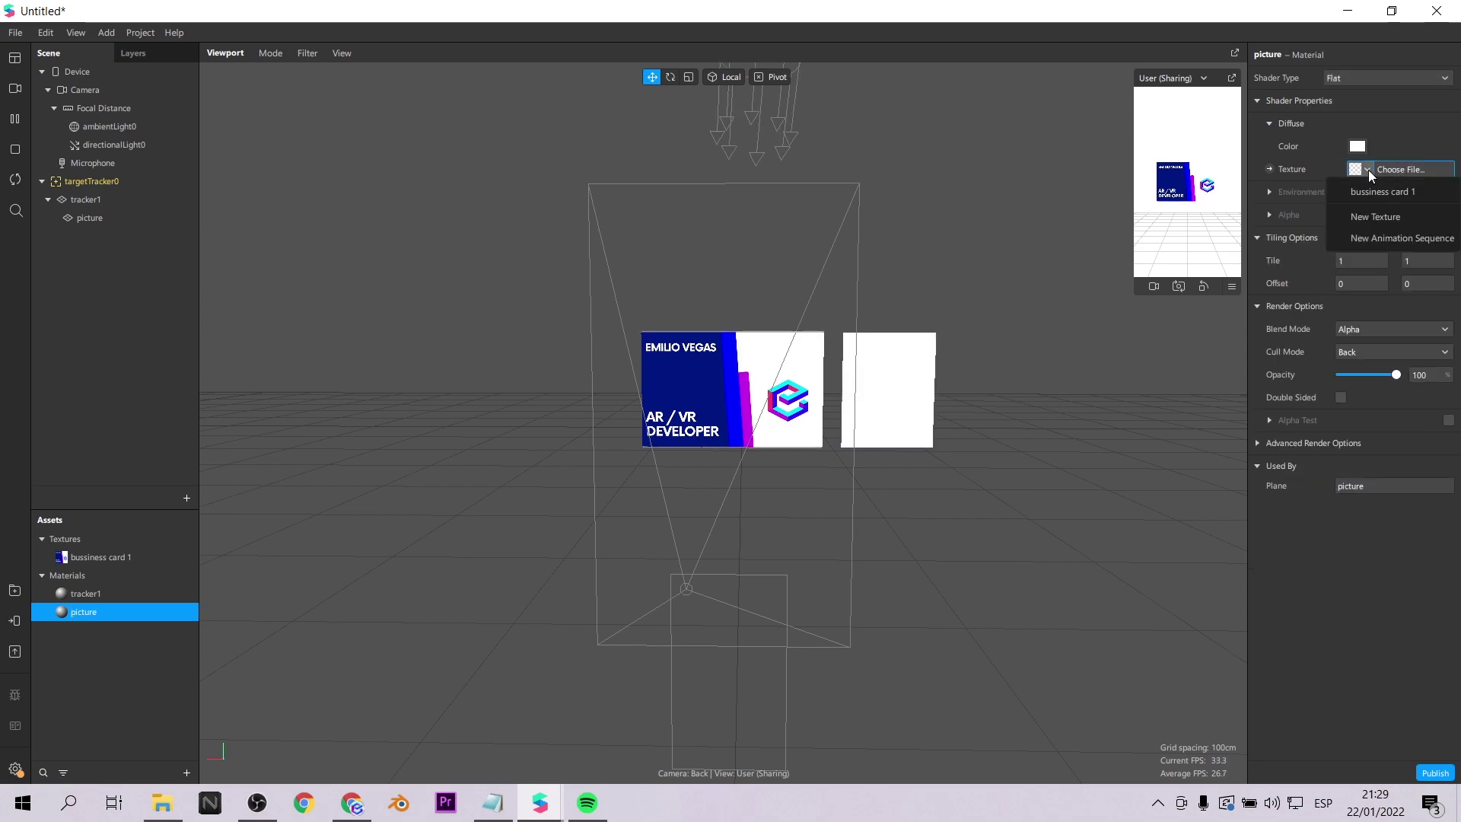
click(1400, 238)
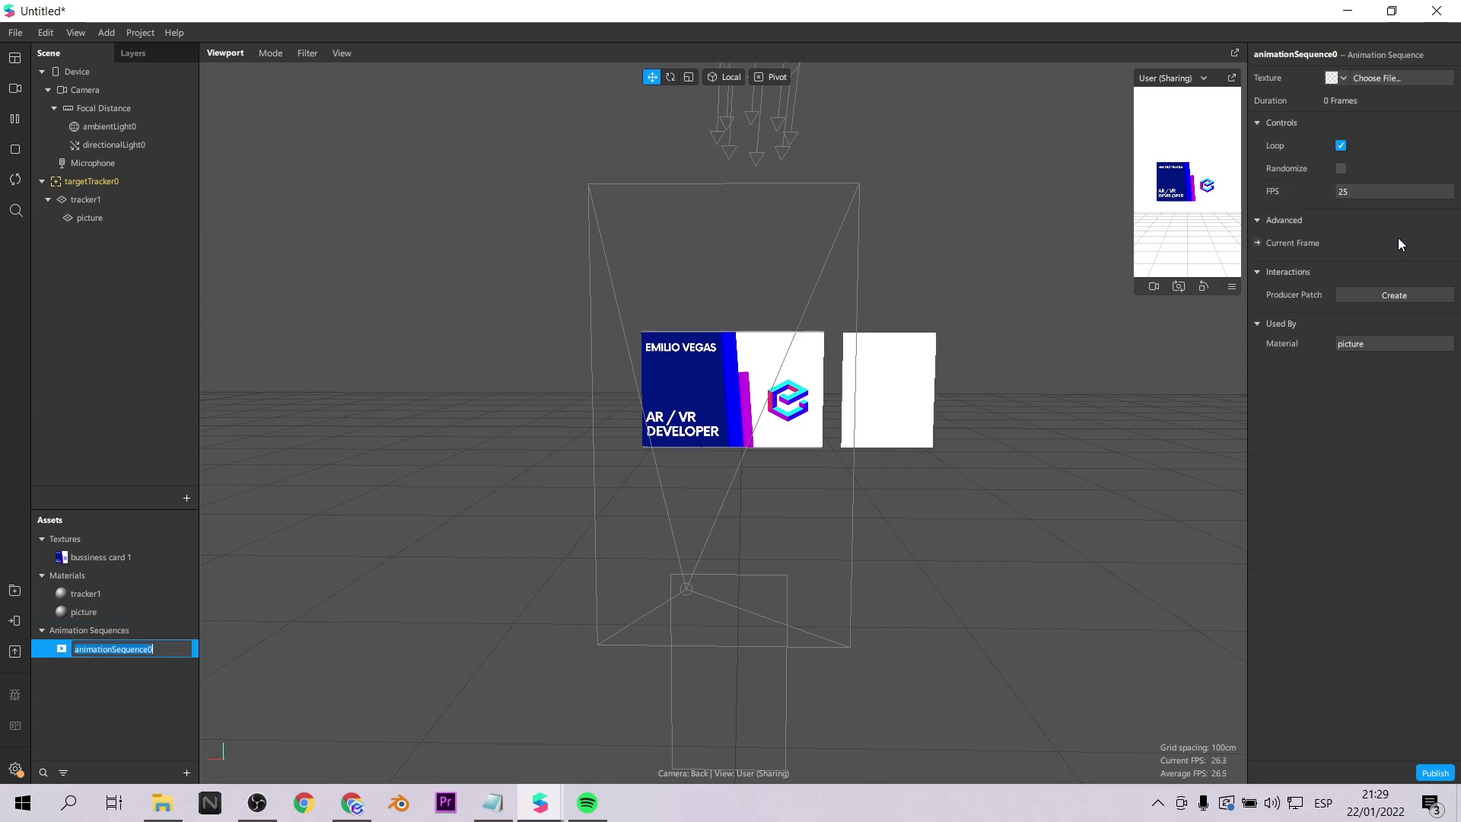
- Import images IMG_7815 to IMG_7819 as the animation sequence's texture and set its playback to 4 FPS
click(1344, 84)
click(1345, 103)
click(216, 179)
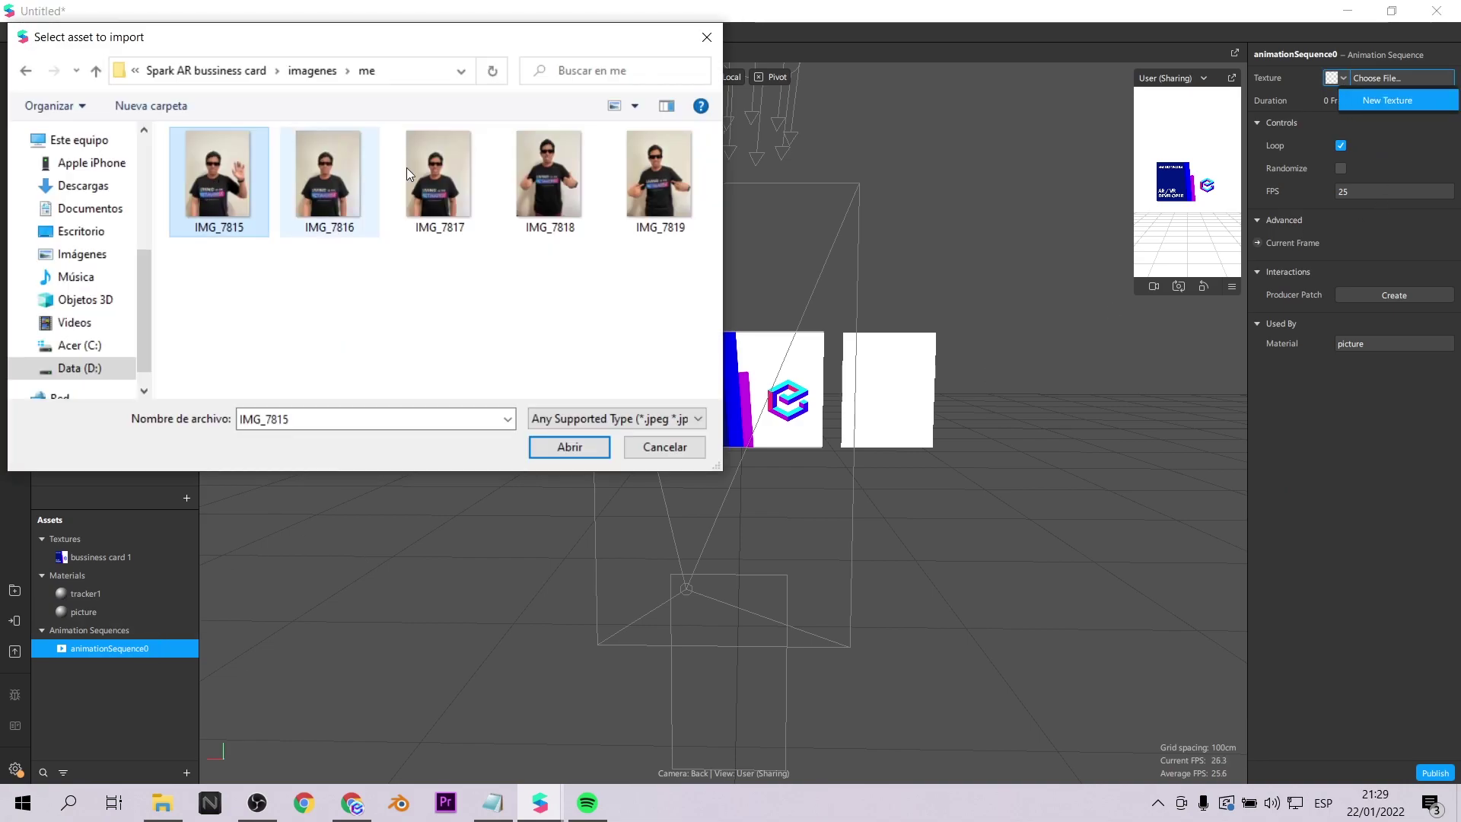
shift+click(659, 171)
click(567, 447)
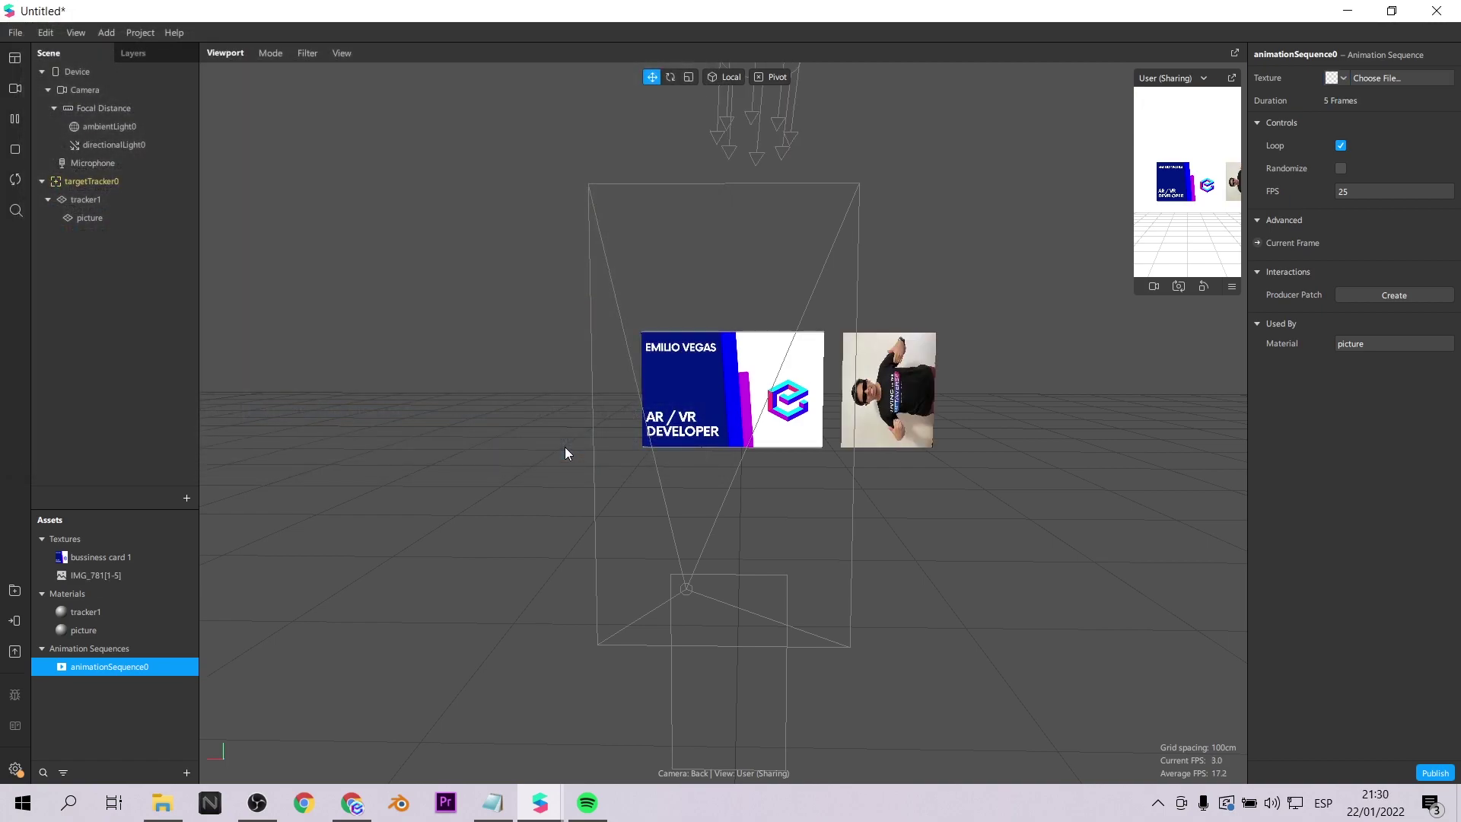
click(1367, 191)
text(4)
key(Return)
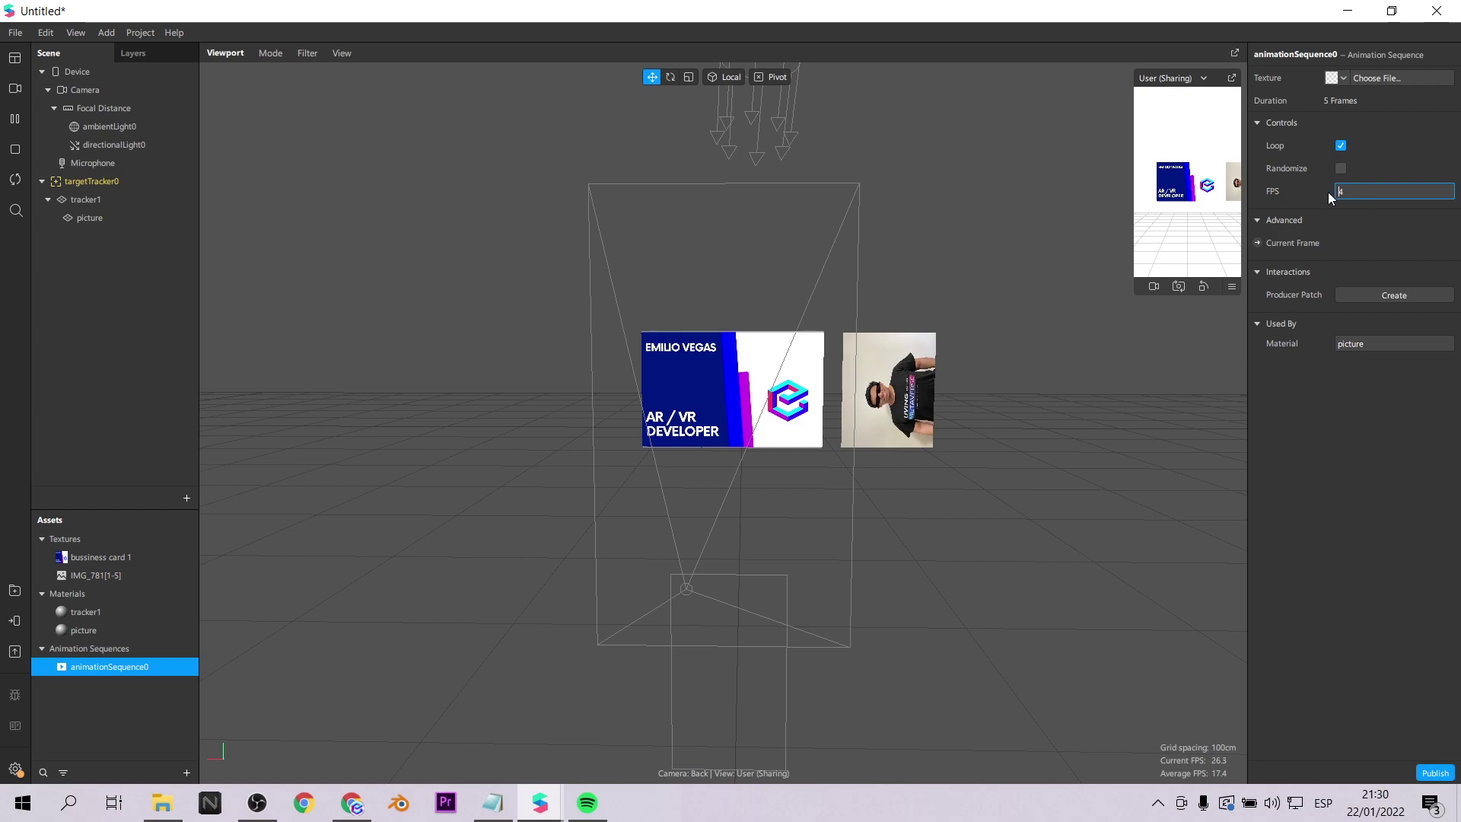
- Rotate the picture plane about −90° around its Z axis so the photo stands upright
click(670, 78)
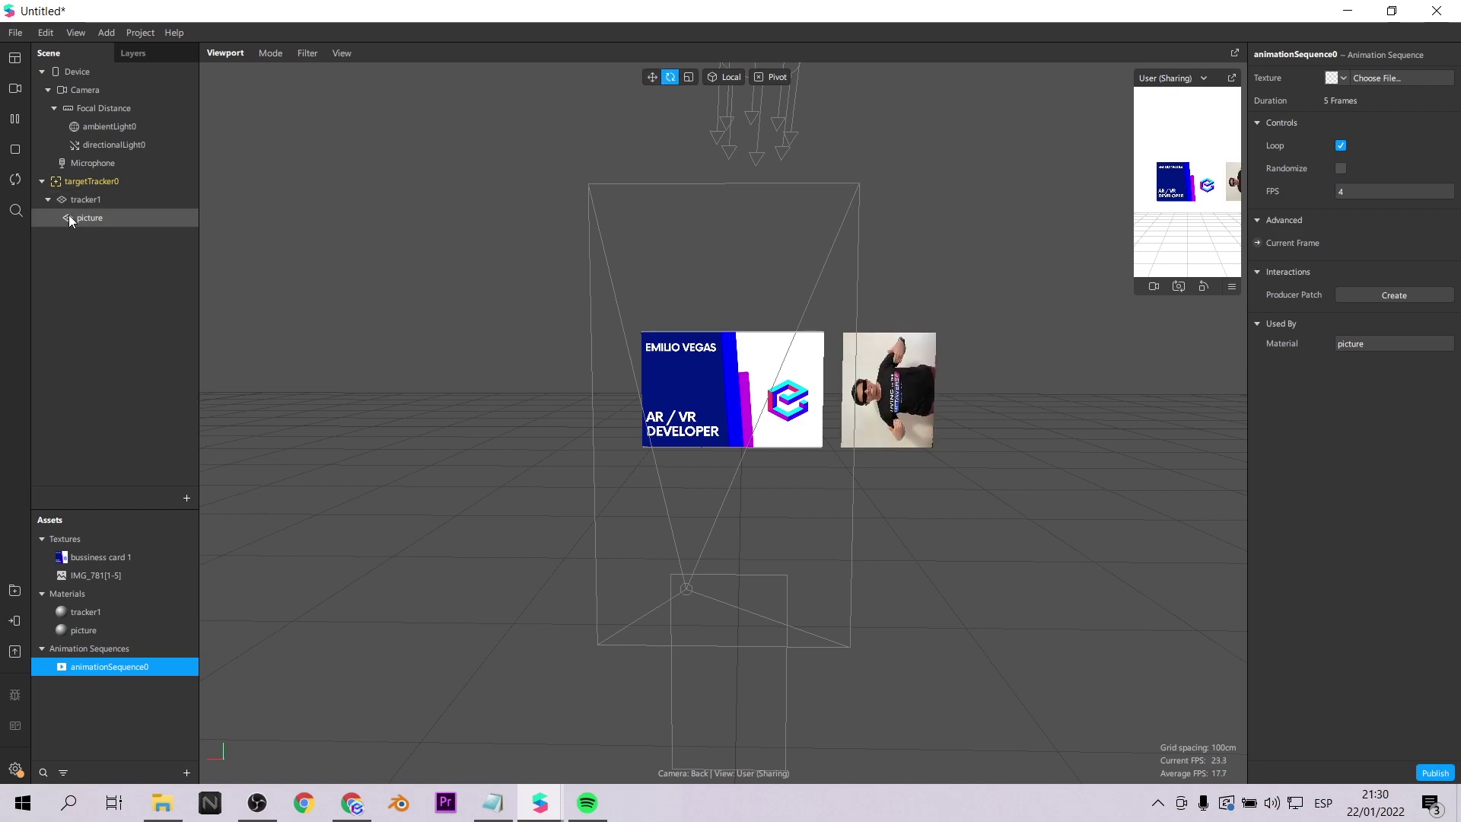
click(923, 380)
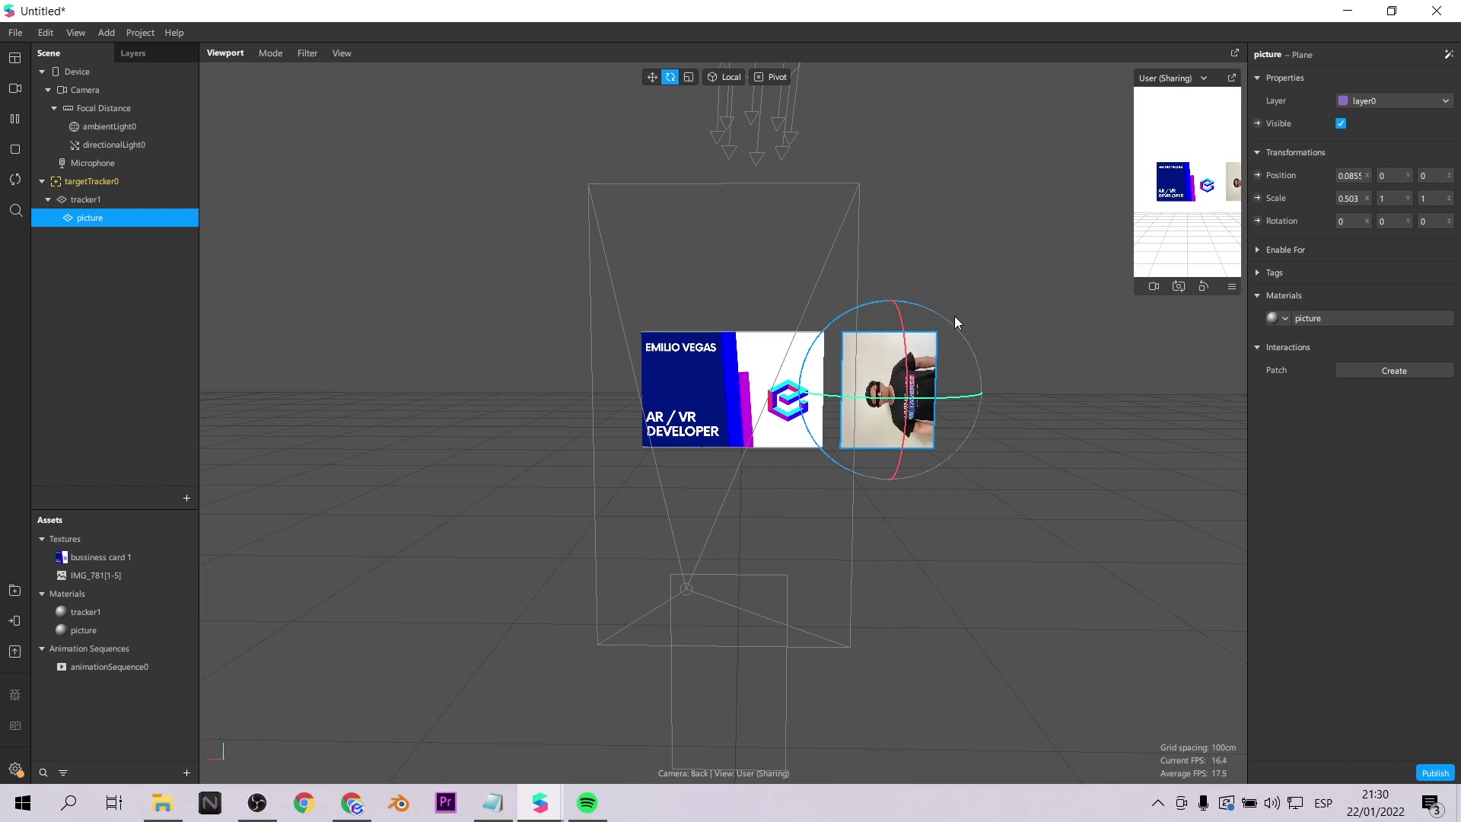
drag(948, 329, 933, 418)
key(ctrl+z)
drag(1061, 426, 1054, 457)
drag(1004, 340, 1028, 536)
- Scale the picture plane to about 0.946 × 0.454 so the photo has portrait proportions
click(688, 77)
drag(1051, 388, 974, 376)
drag(920, 500, 924, 527)
drag(1011, 381, 1071, 418)
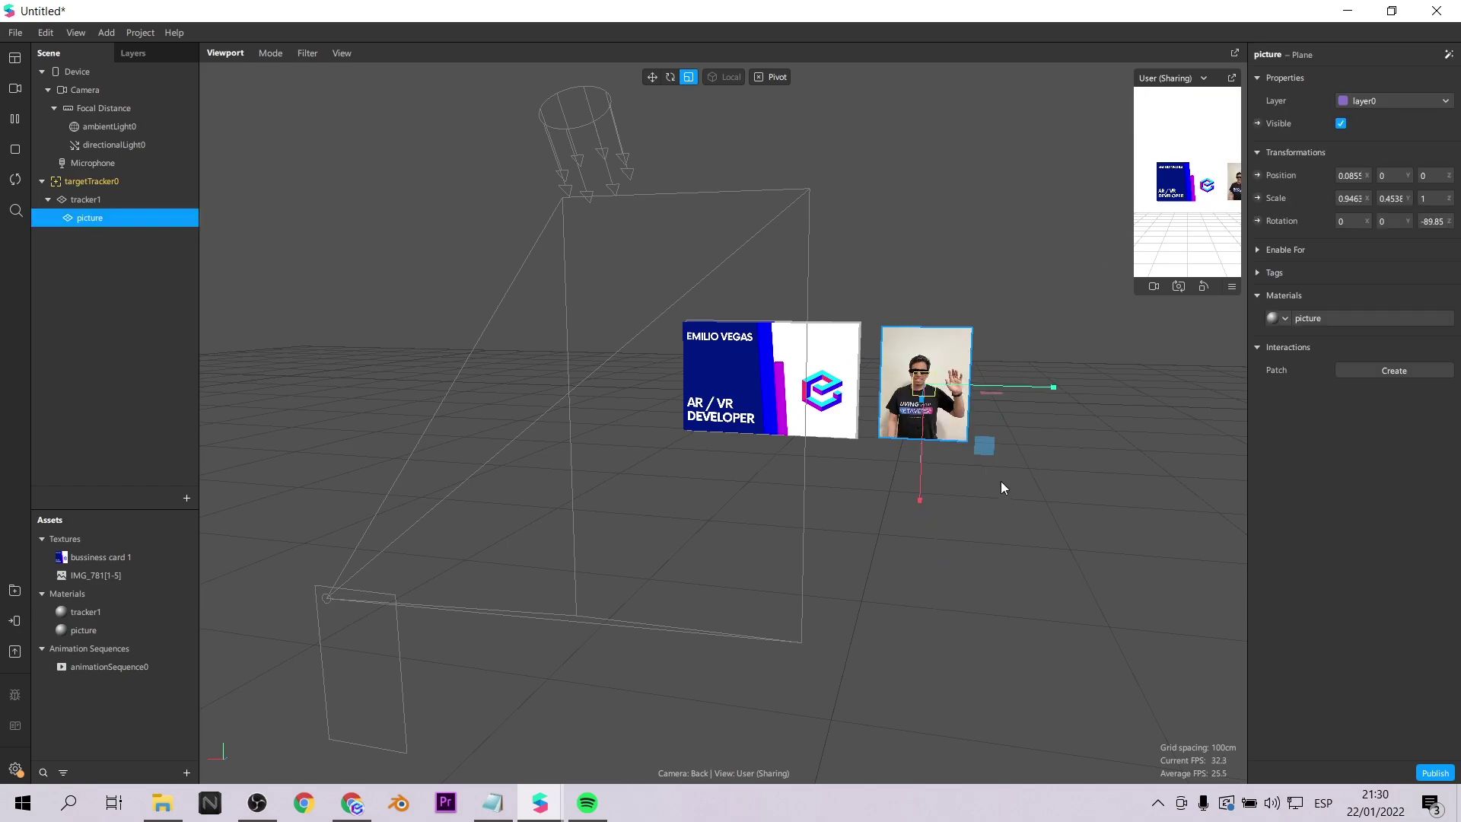
scroll(990, 456, up, 5)
scroll(1008, 403, down, 5)
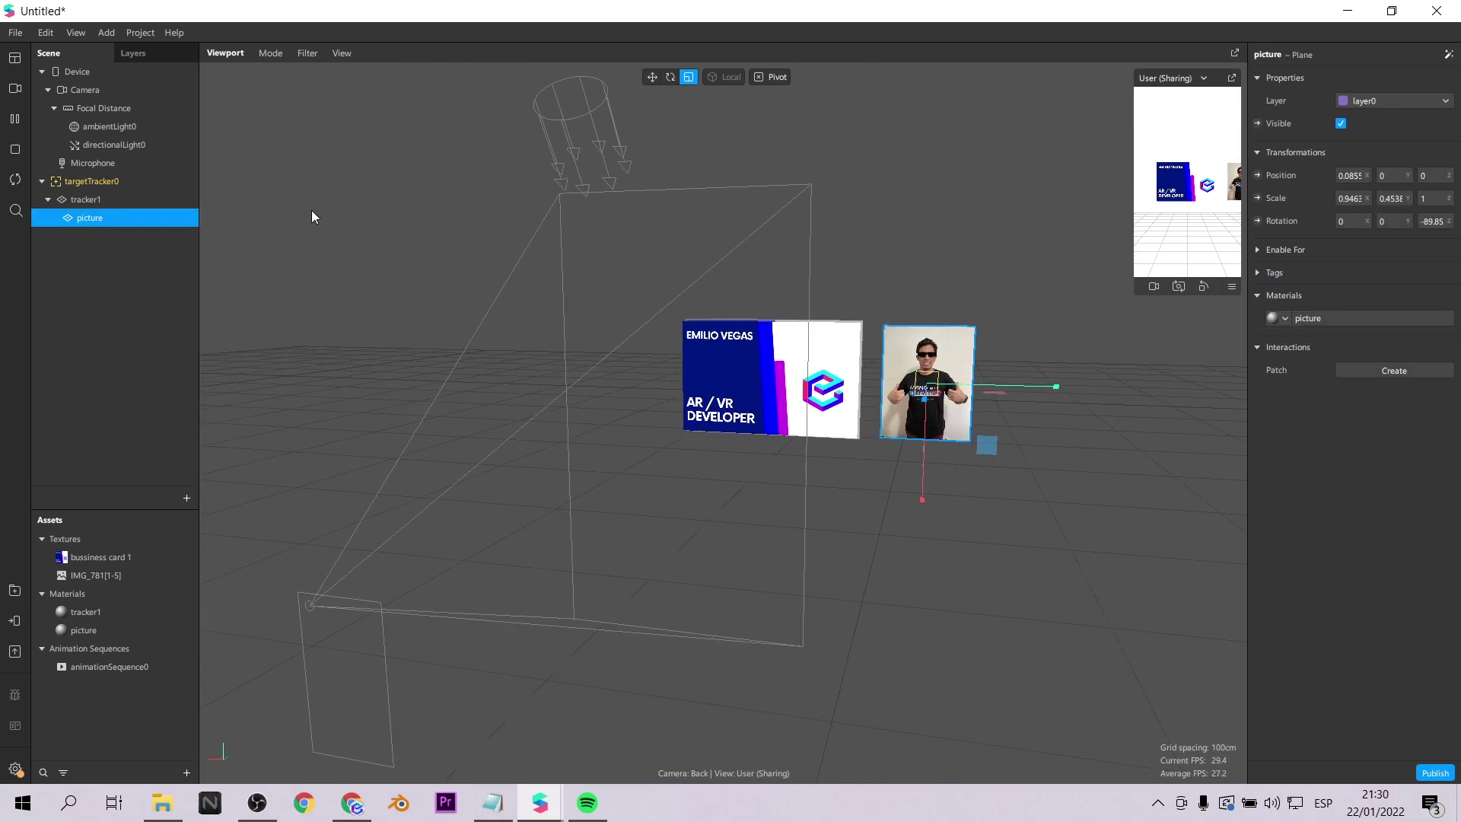
- Show the Patch Editor and add the tracker1 plane to it as a patch
click(105, 32)
mouse_move(76, 32)
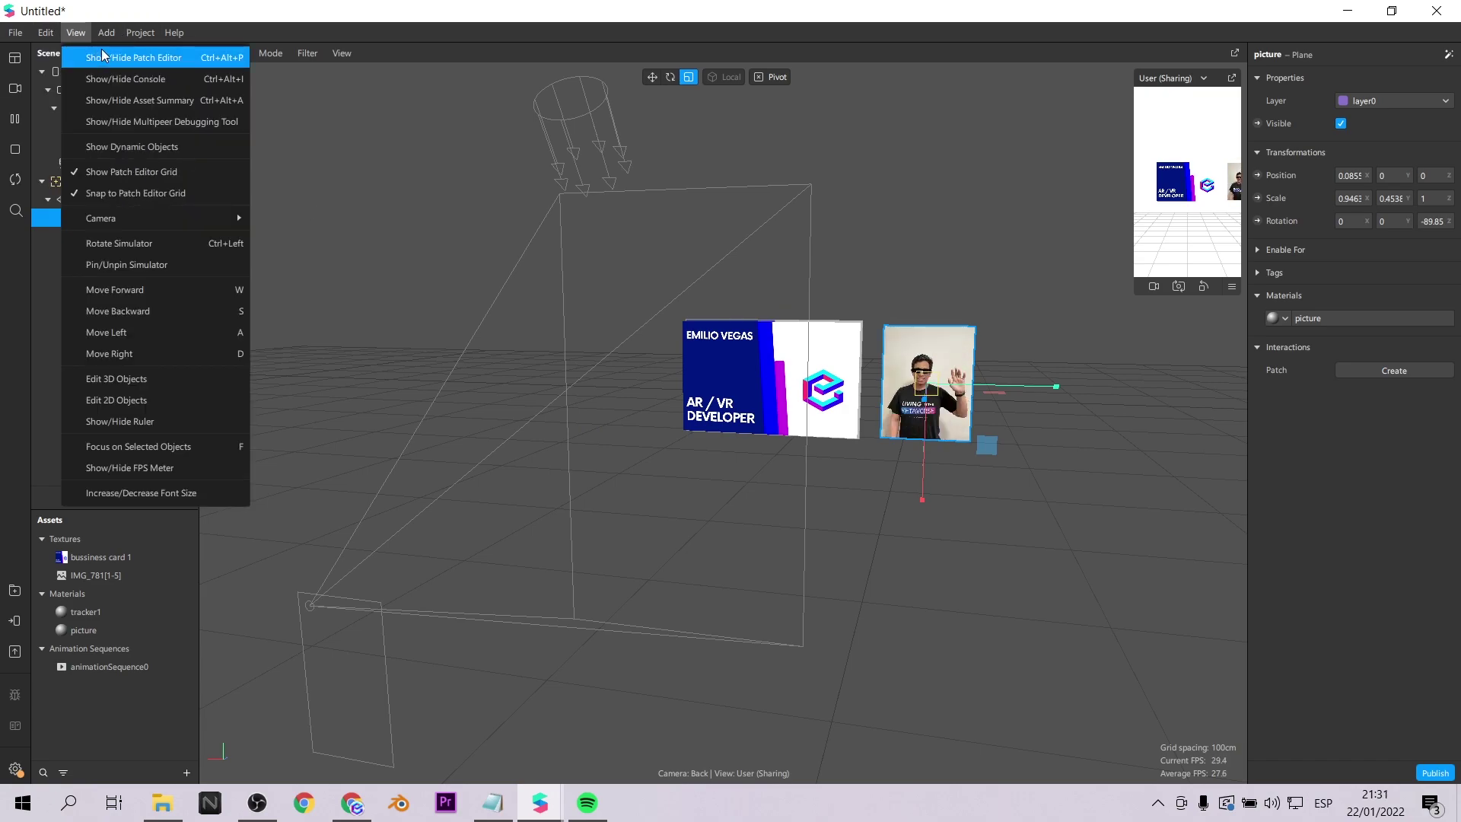
click(105, 57)
drag(85, 199, 440, 738)
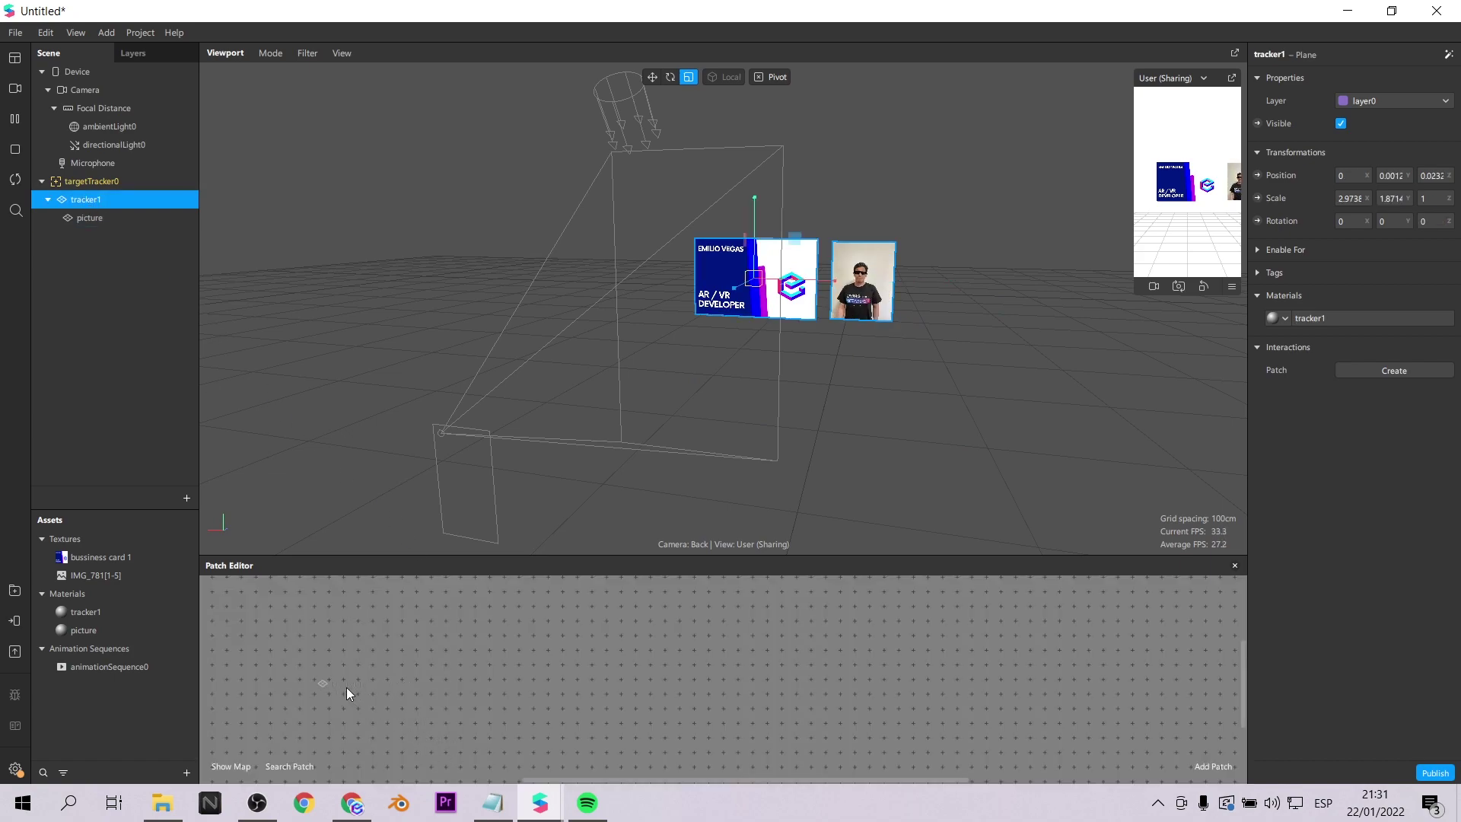
drag(346, 688, 347, 688)
scroll(542, 647, up, 3)
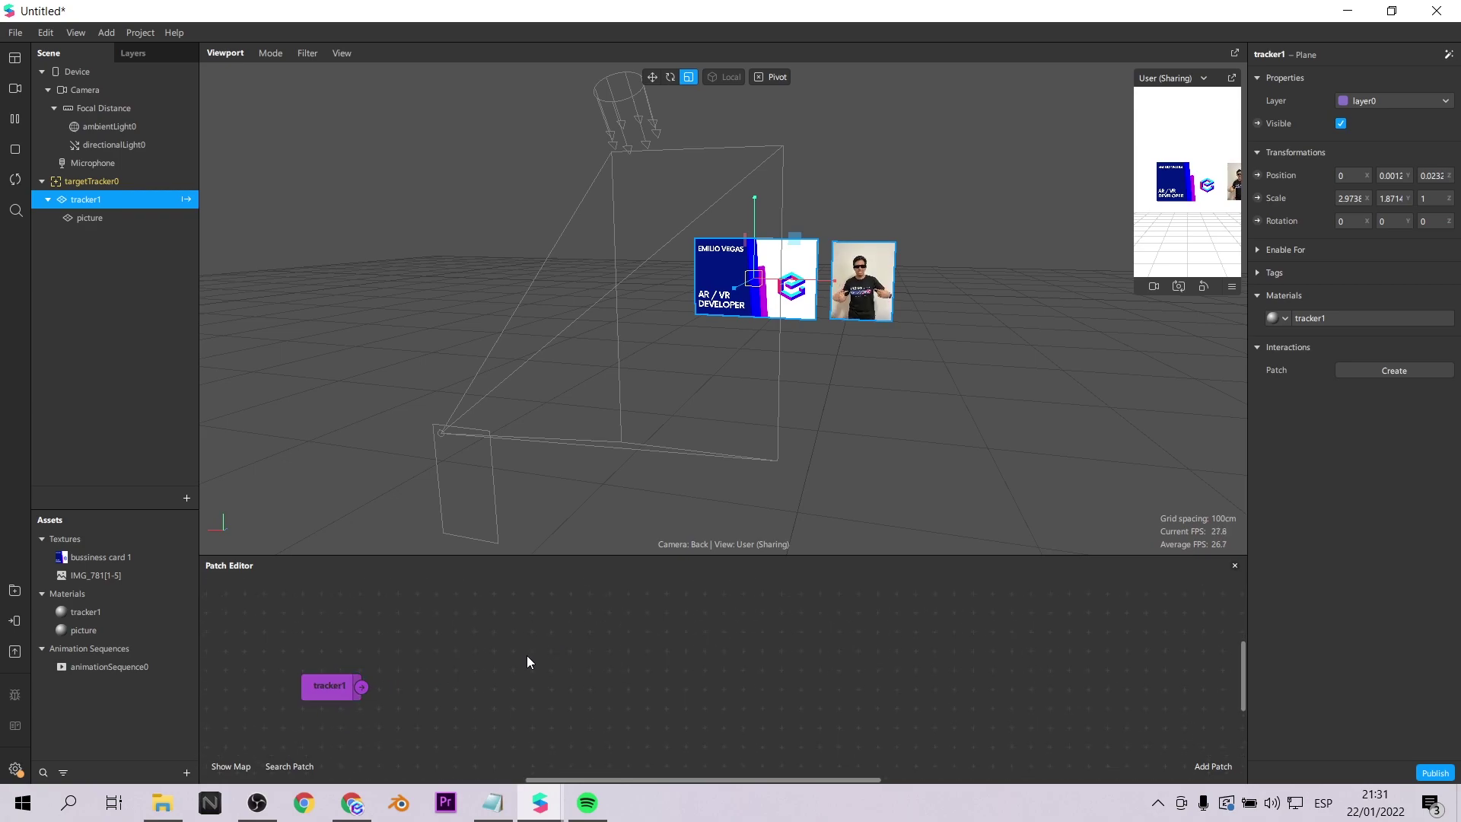
- Add an Object Tap patch and connect the tracker1 patch to its Object input
double_click(527, 655)
text(obje)
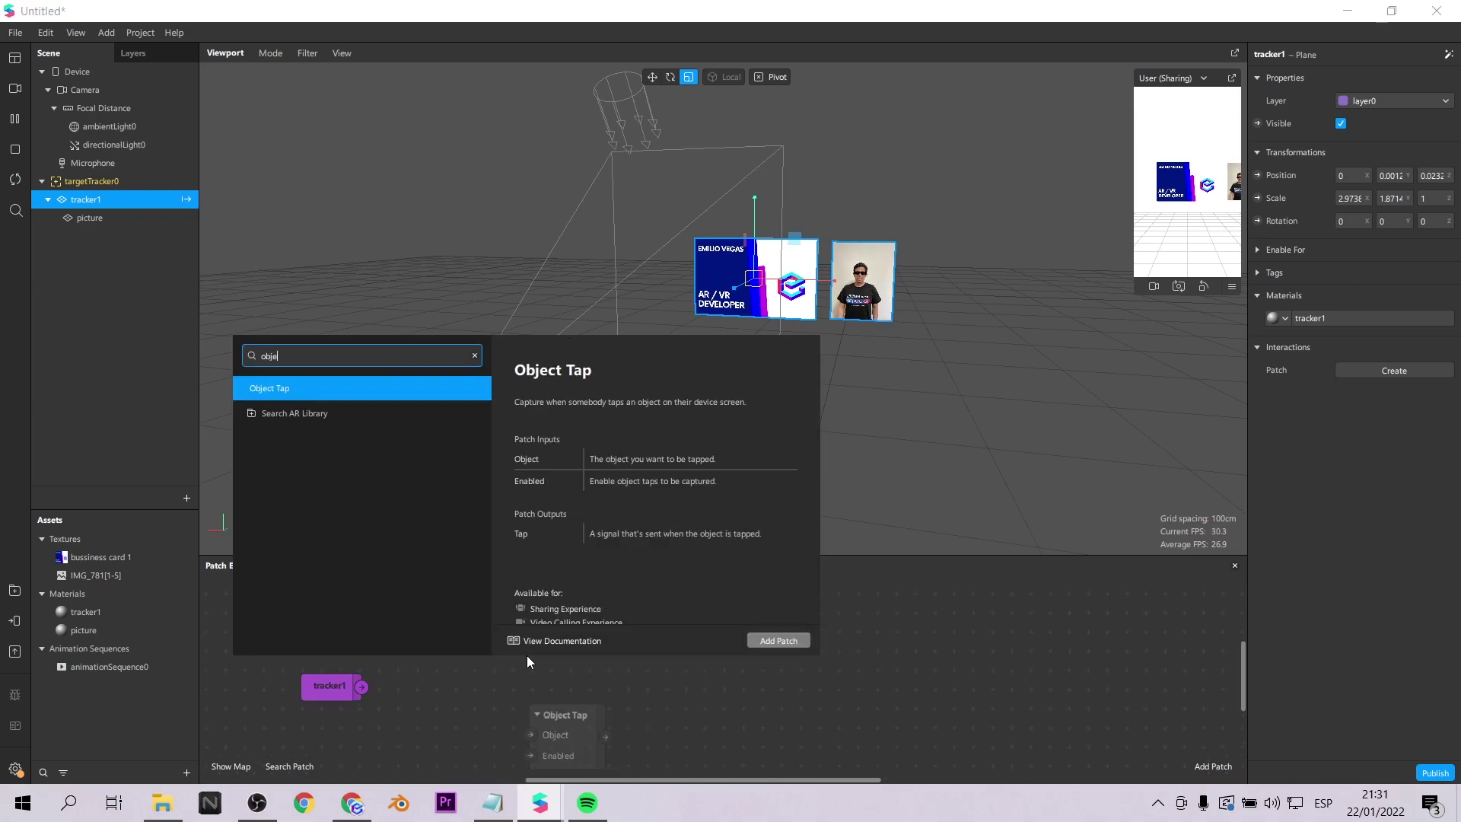
key(Return)
mouse_move(580, 722)
mouse_down()
mouse_move(497, 664)
mouse_move(487, 689)
mouse_up()
mouse_move(363, 687)
mouse_down()
mouse_move(432, 700)
mouse_move(496, 658)
mouse_up()
- Add an Animation patch and connect the Object Tap output to its Play input
double_click(851, 628)
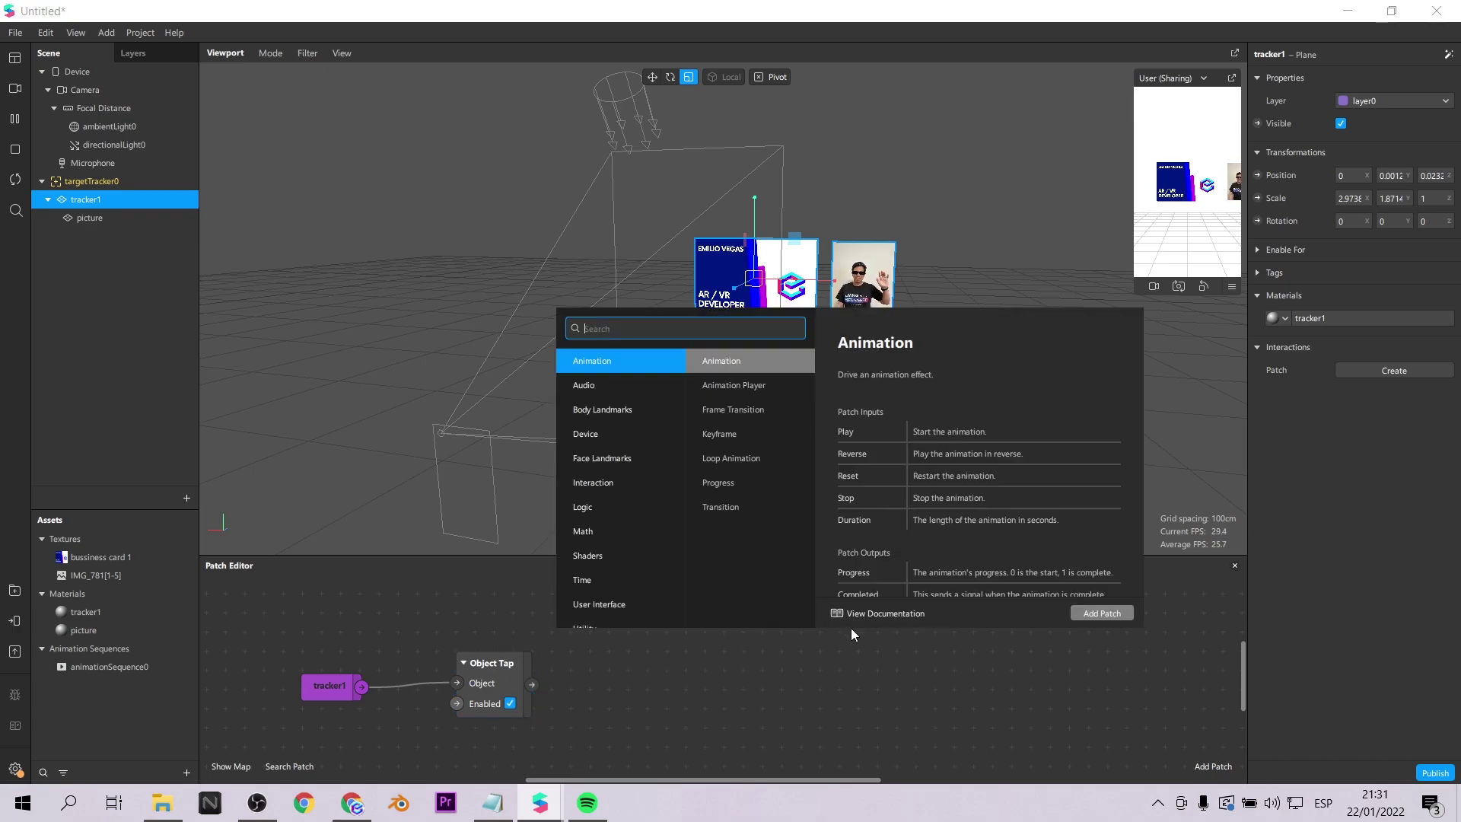
text(anim)
key(Return)
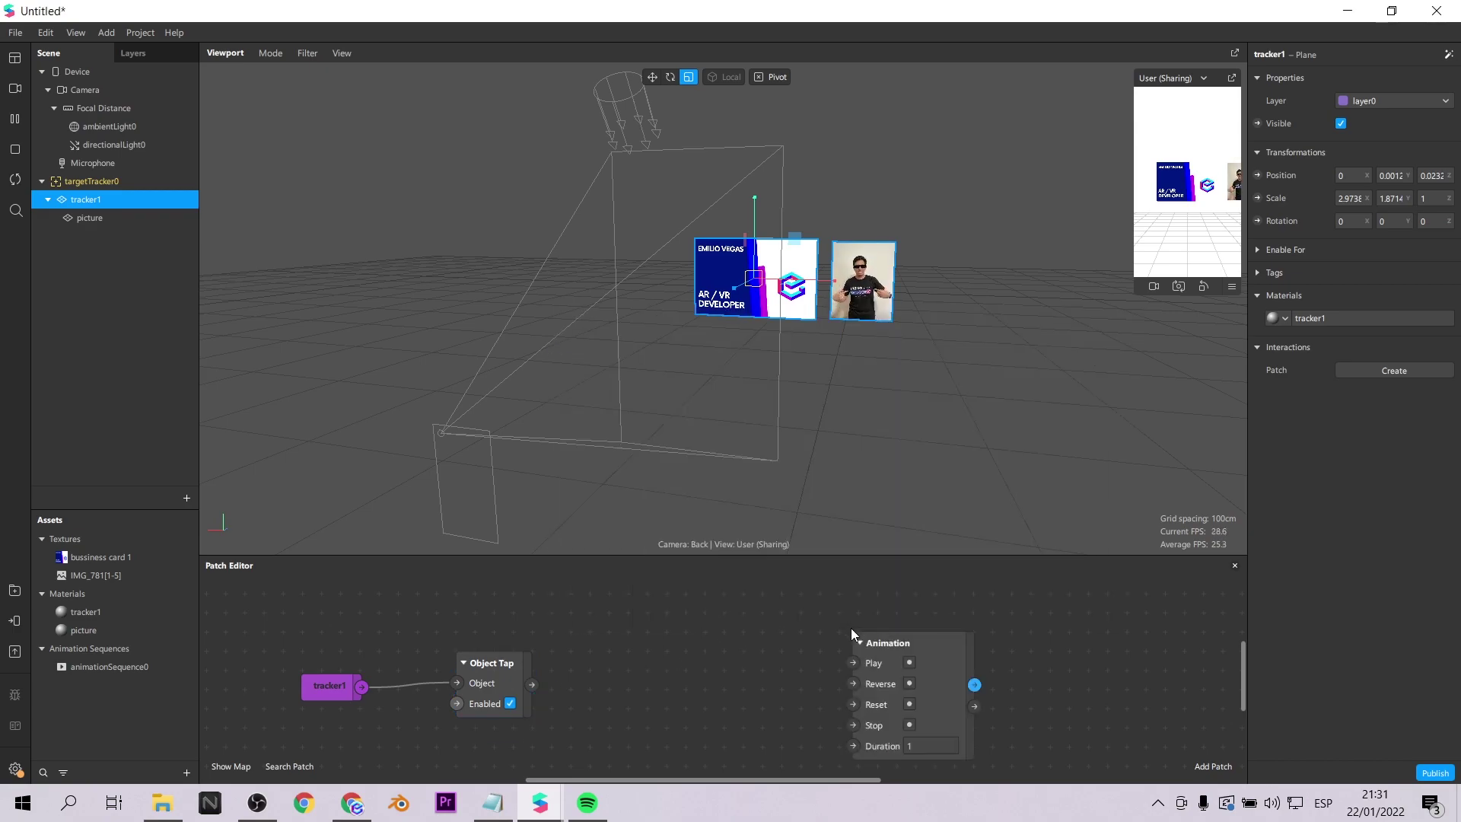
drag(855, 668, 852, 664)
scroll(840, 680, down, 5)
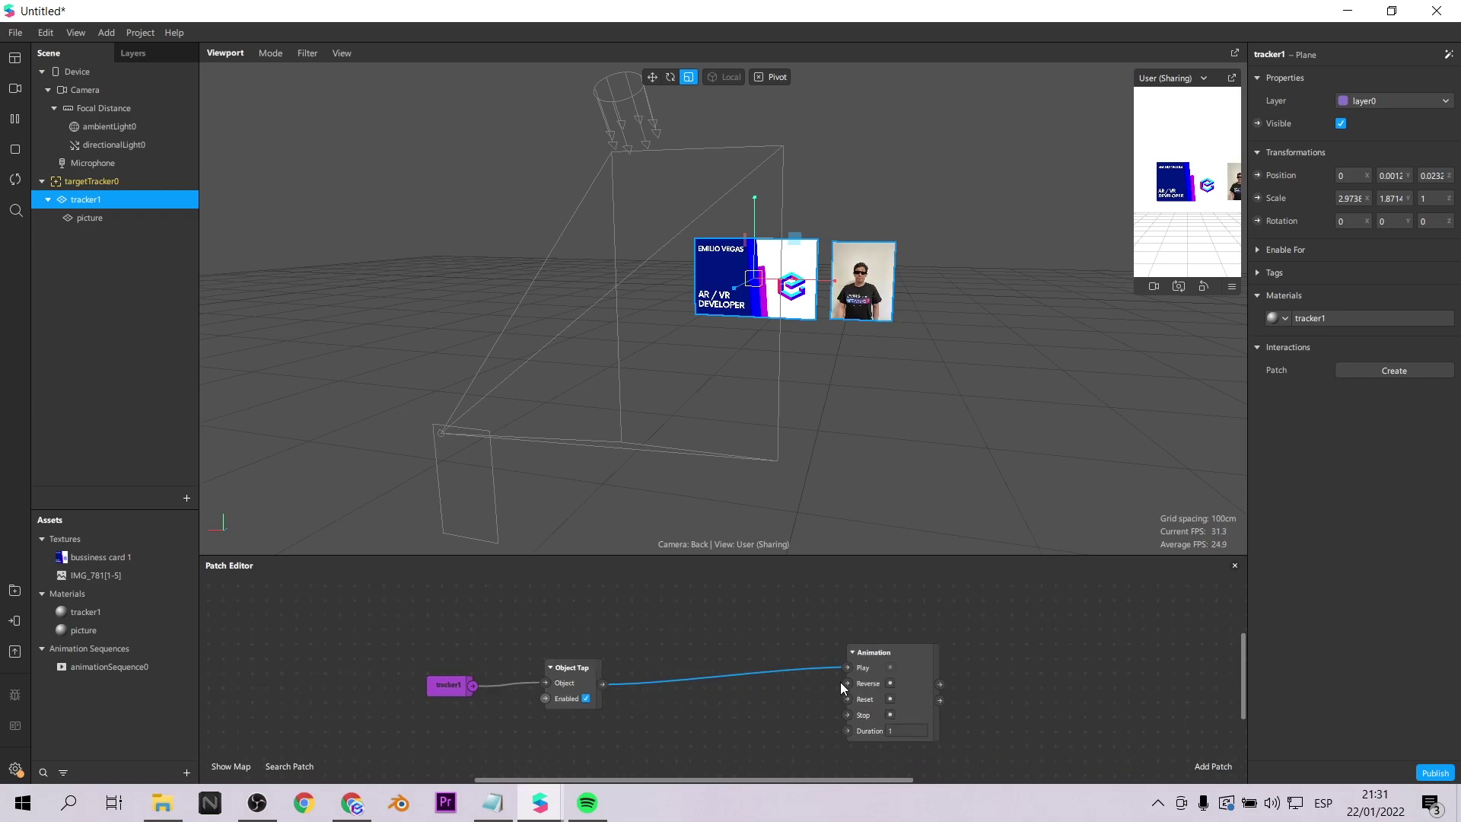
scroll(784, 683, right, 3)
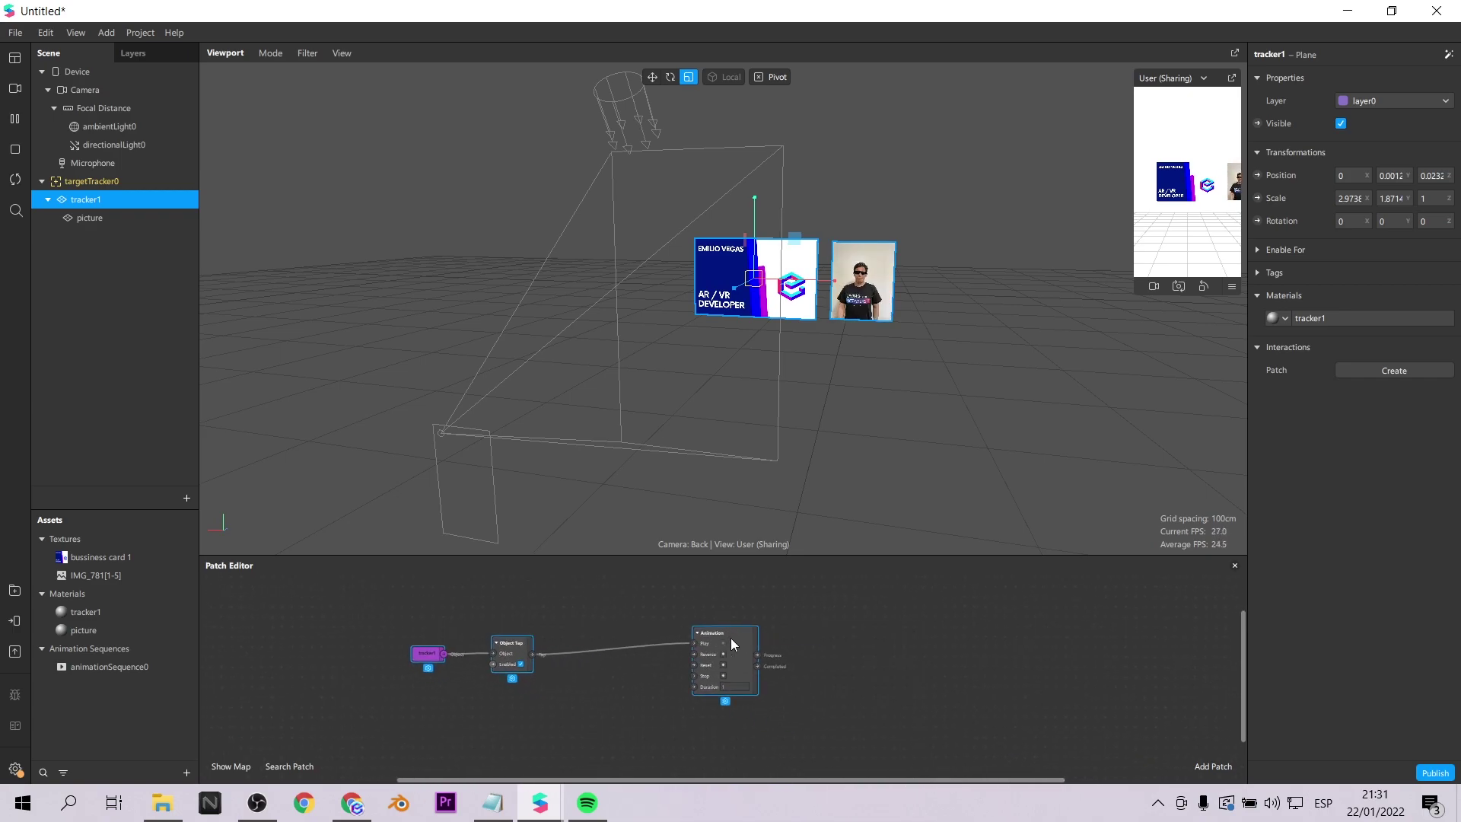
scroll(895, 679, up, 3)
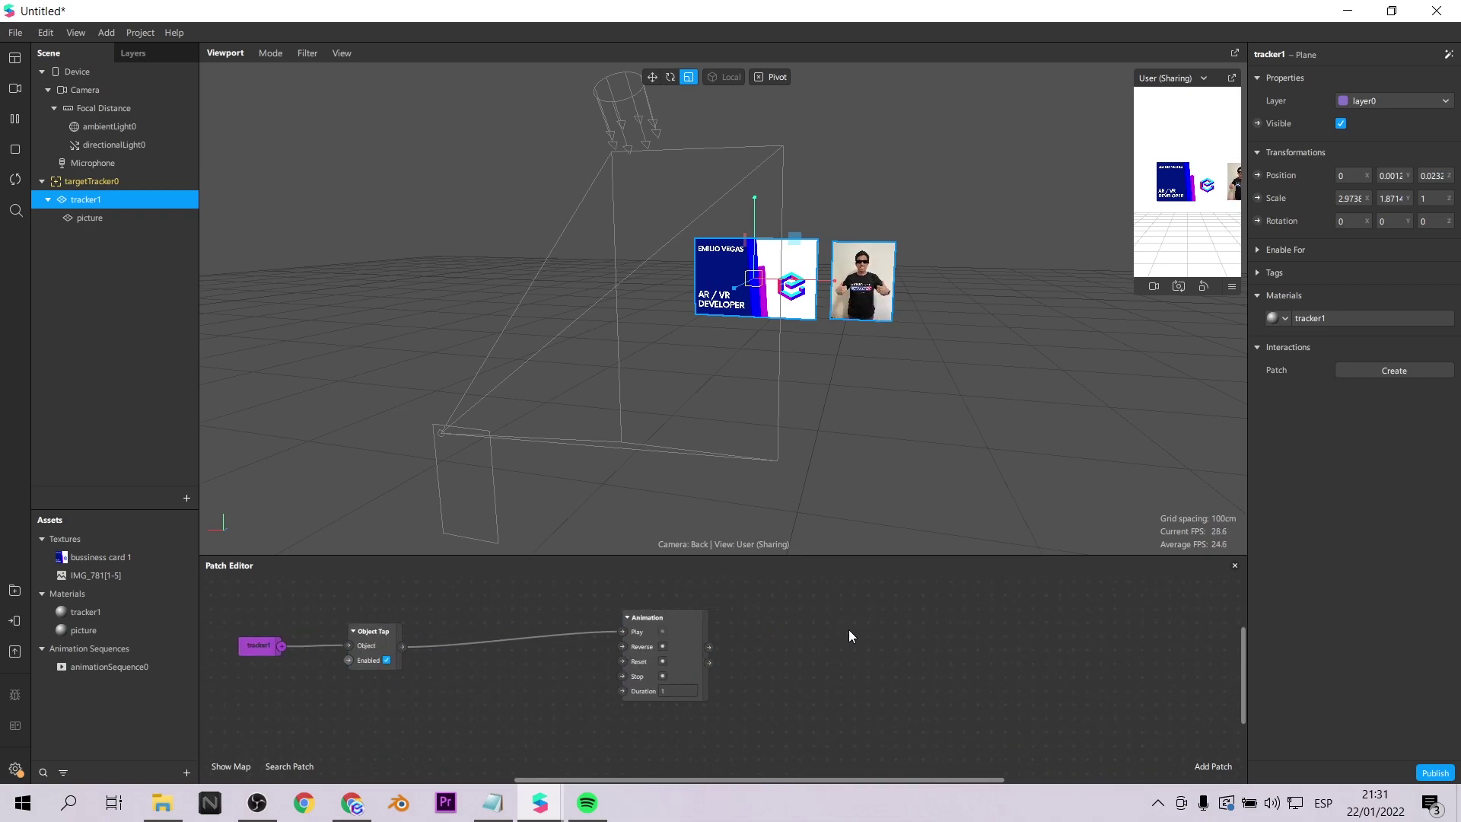
- Add a Transition patch beside the Animation patch and connect the animation's Progress output to its Progress input
right_click(847, 629)
text(trans)
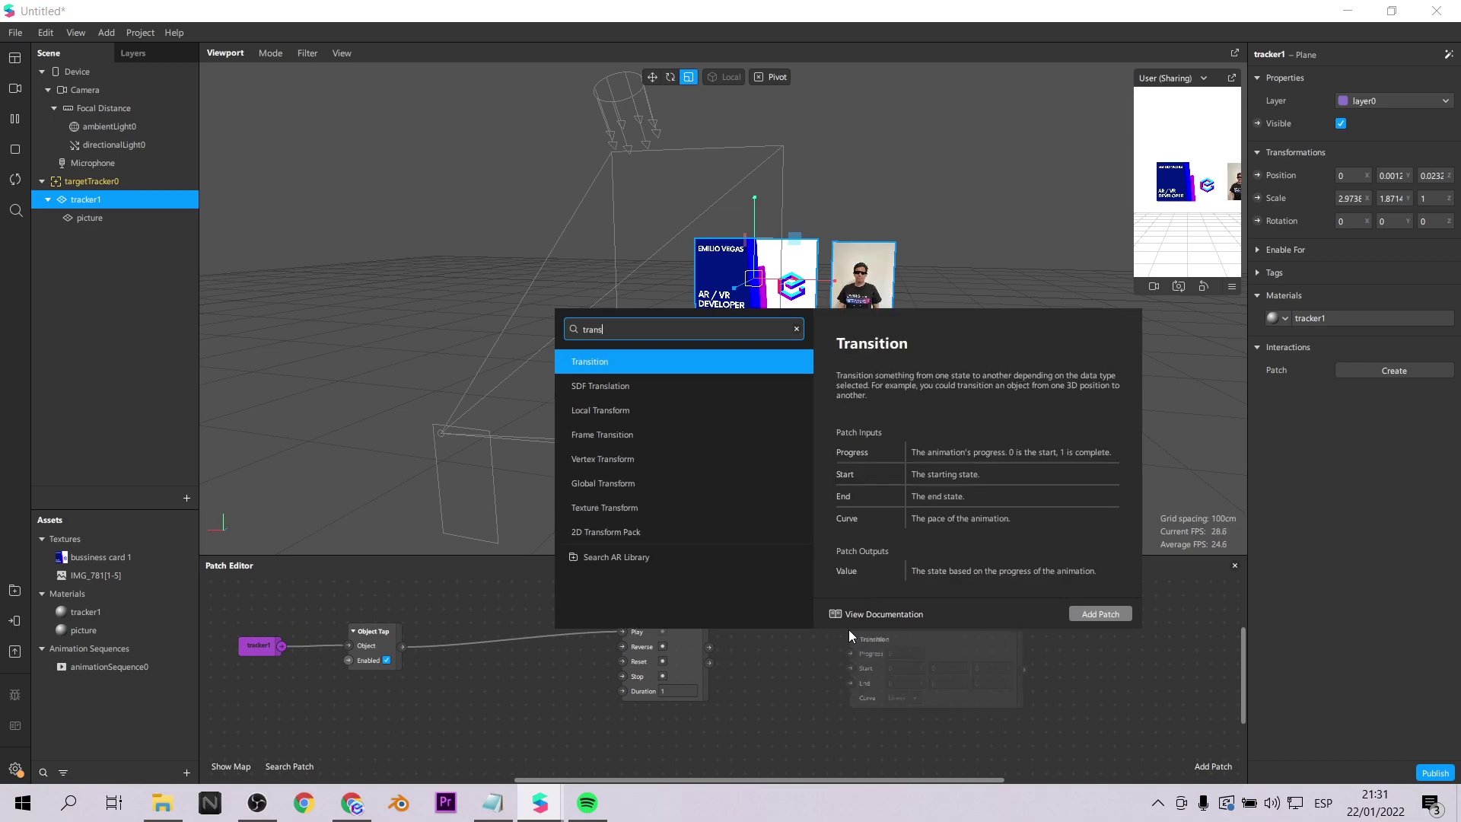
click(1118, 618)
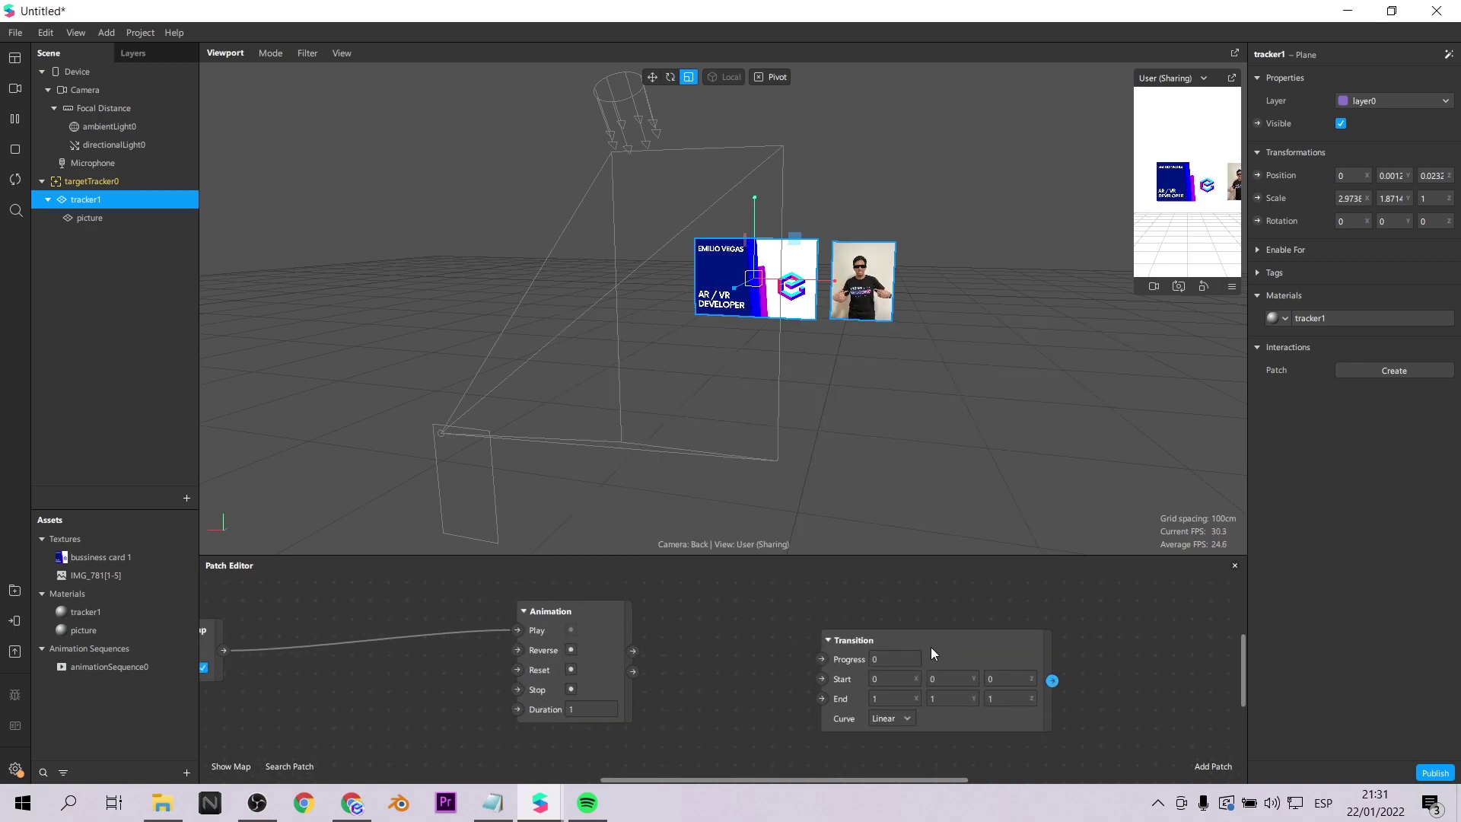
drag(884, 618, 862, 613)
drag(637, 652, 738, 630)
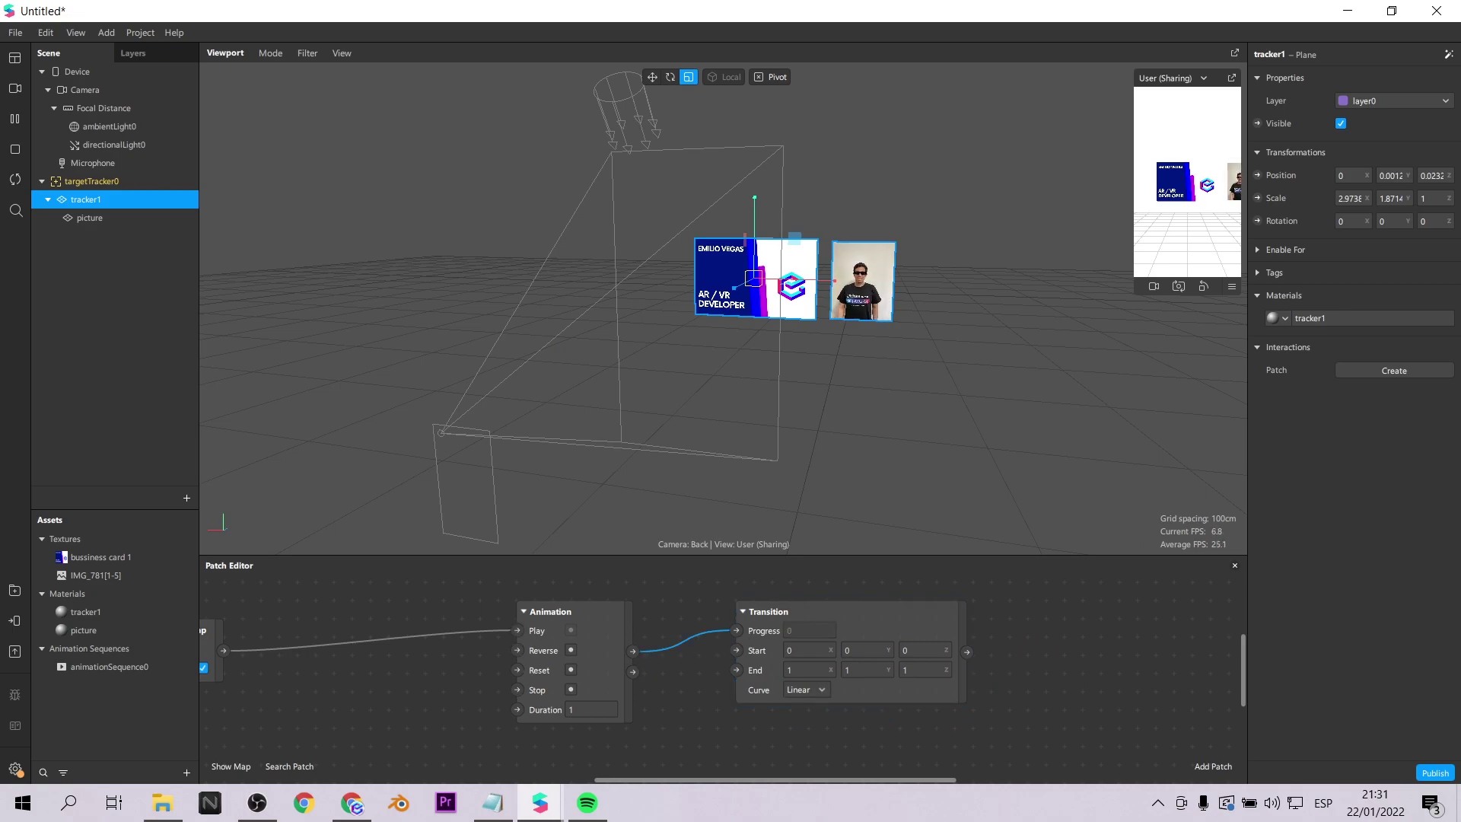
- Create a 3D Position patch for the picture plane and feed it with the Transition's Value output
click(805, 671)
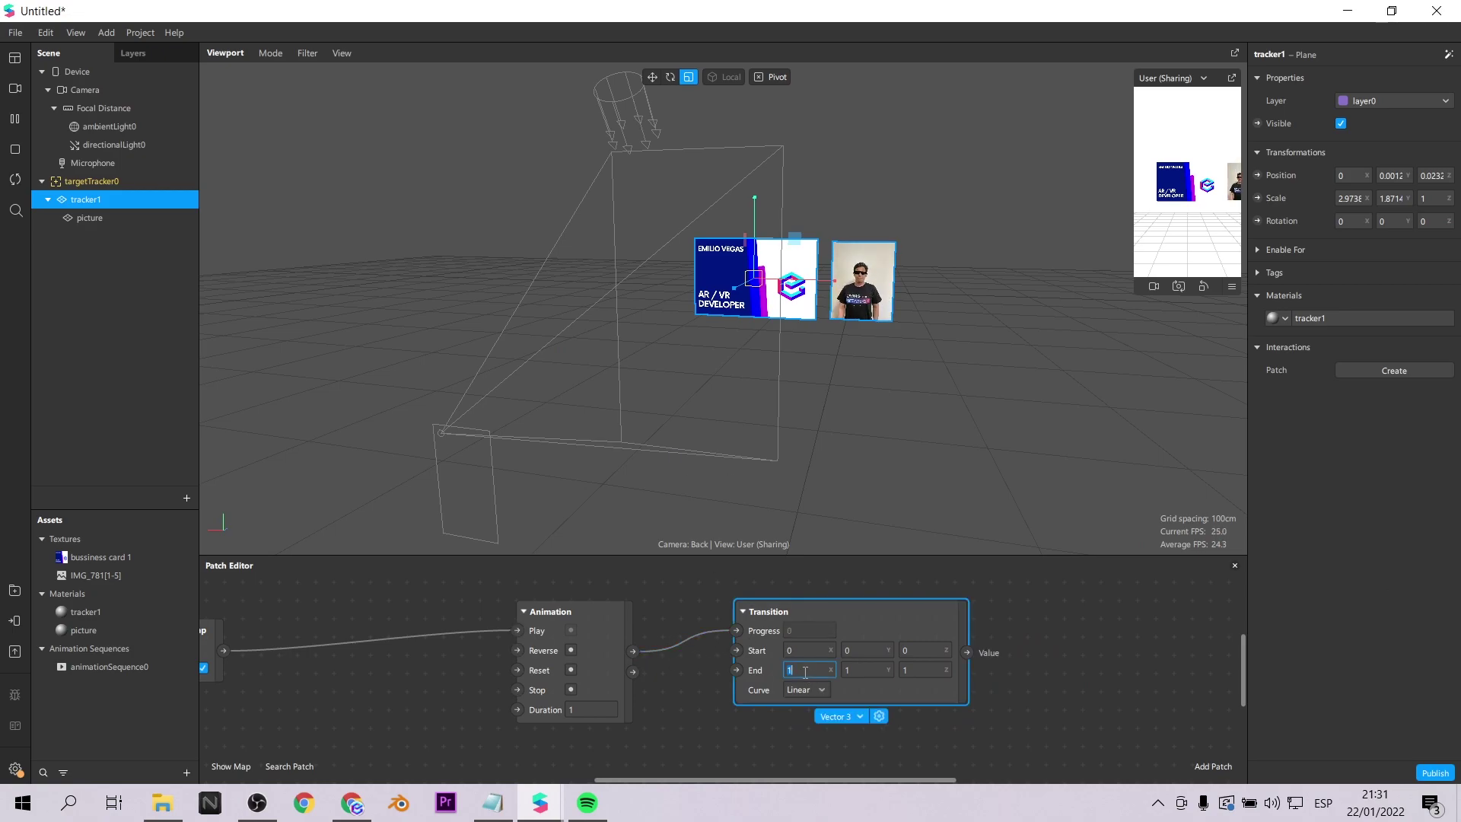
click(863, 280)
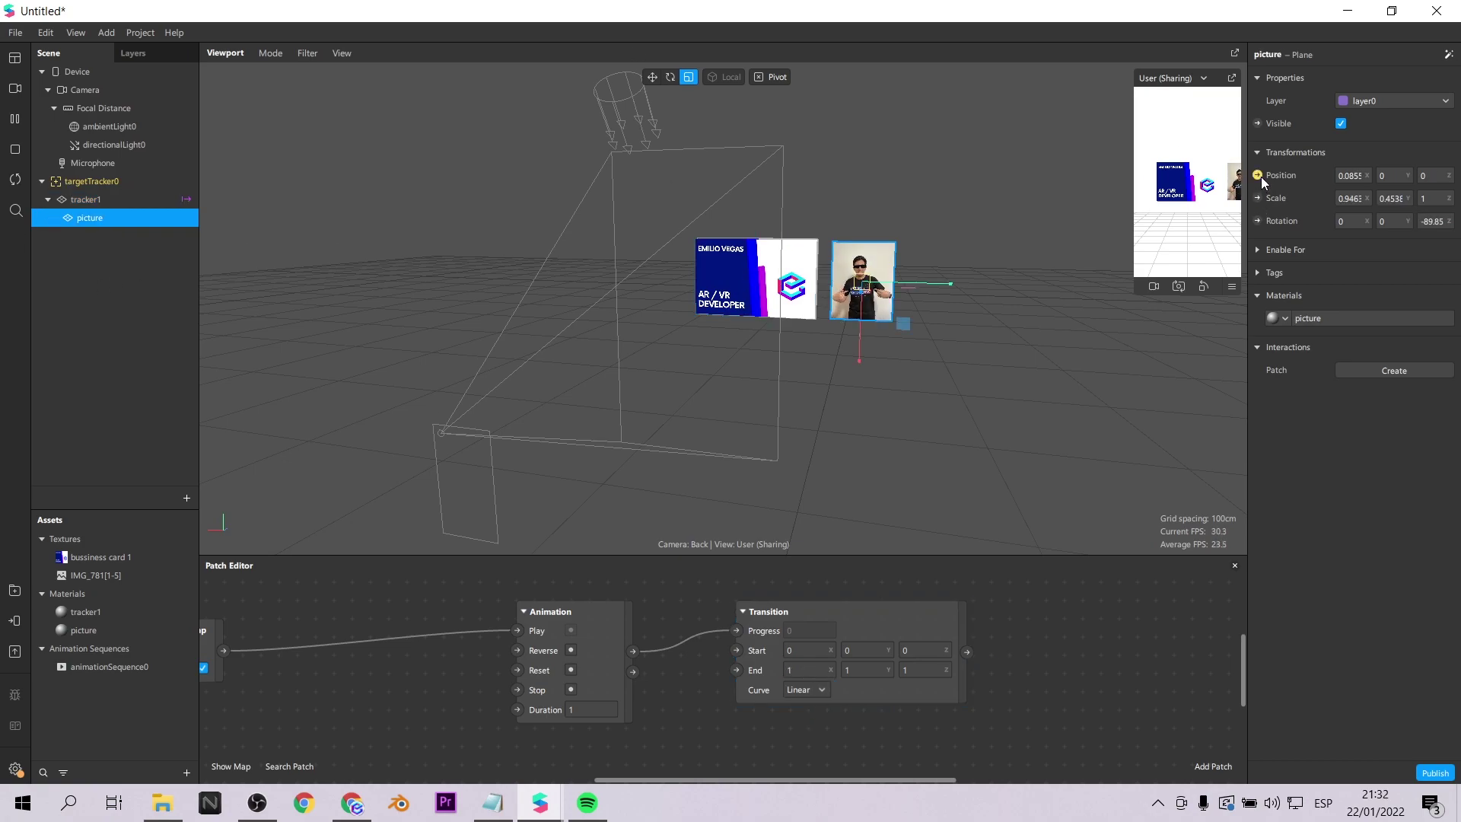
click(1258, 176)
drag(798, 691, 1098, 609)
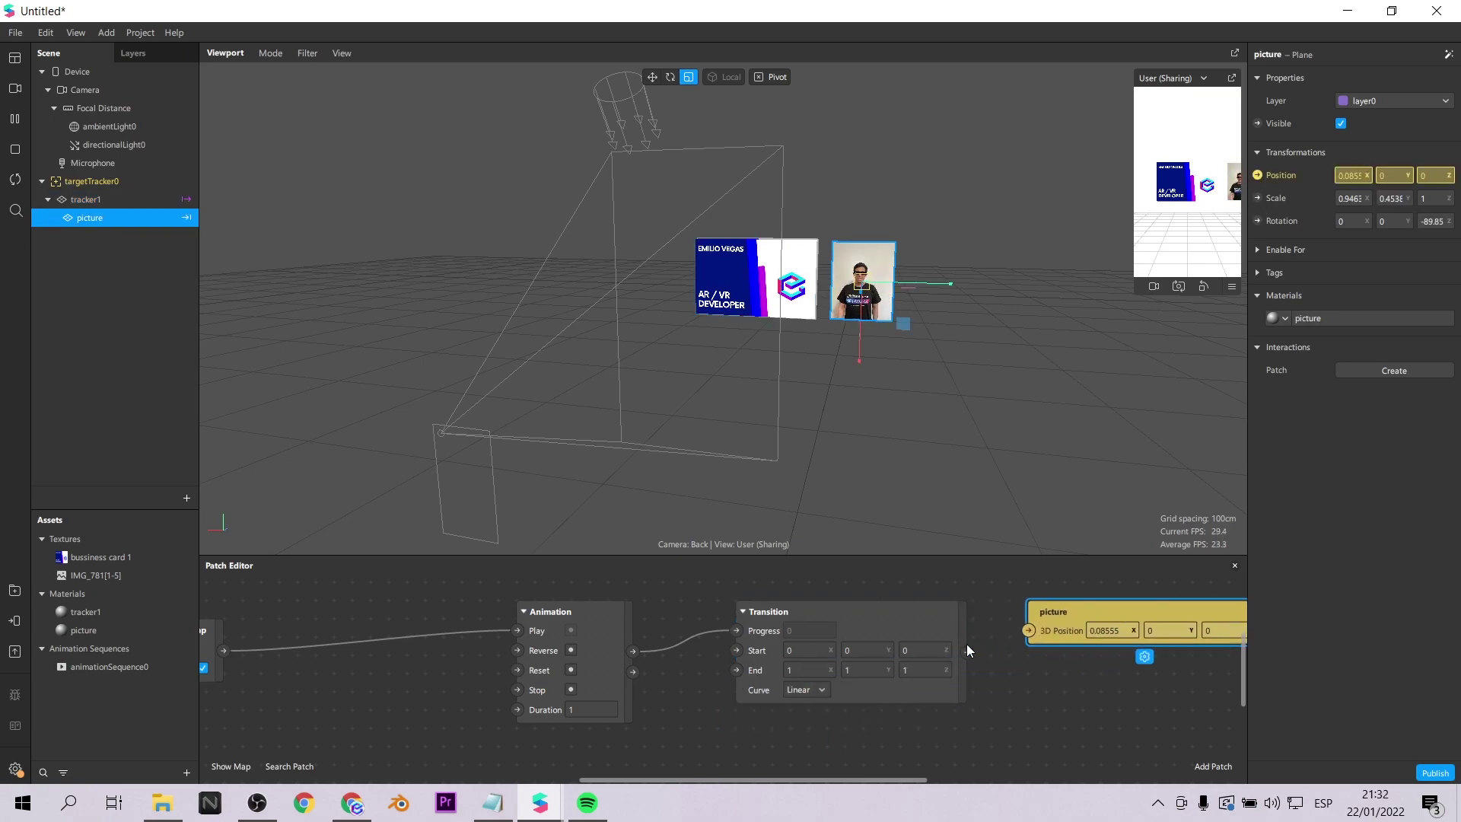
drag(966, 653, 1028, 632)
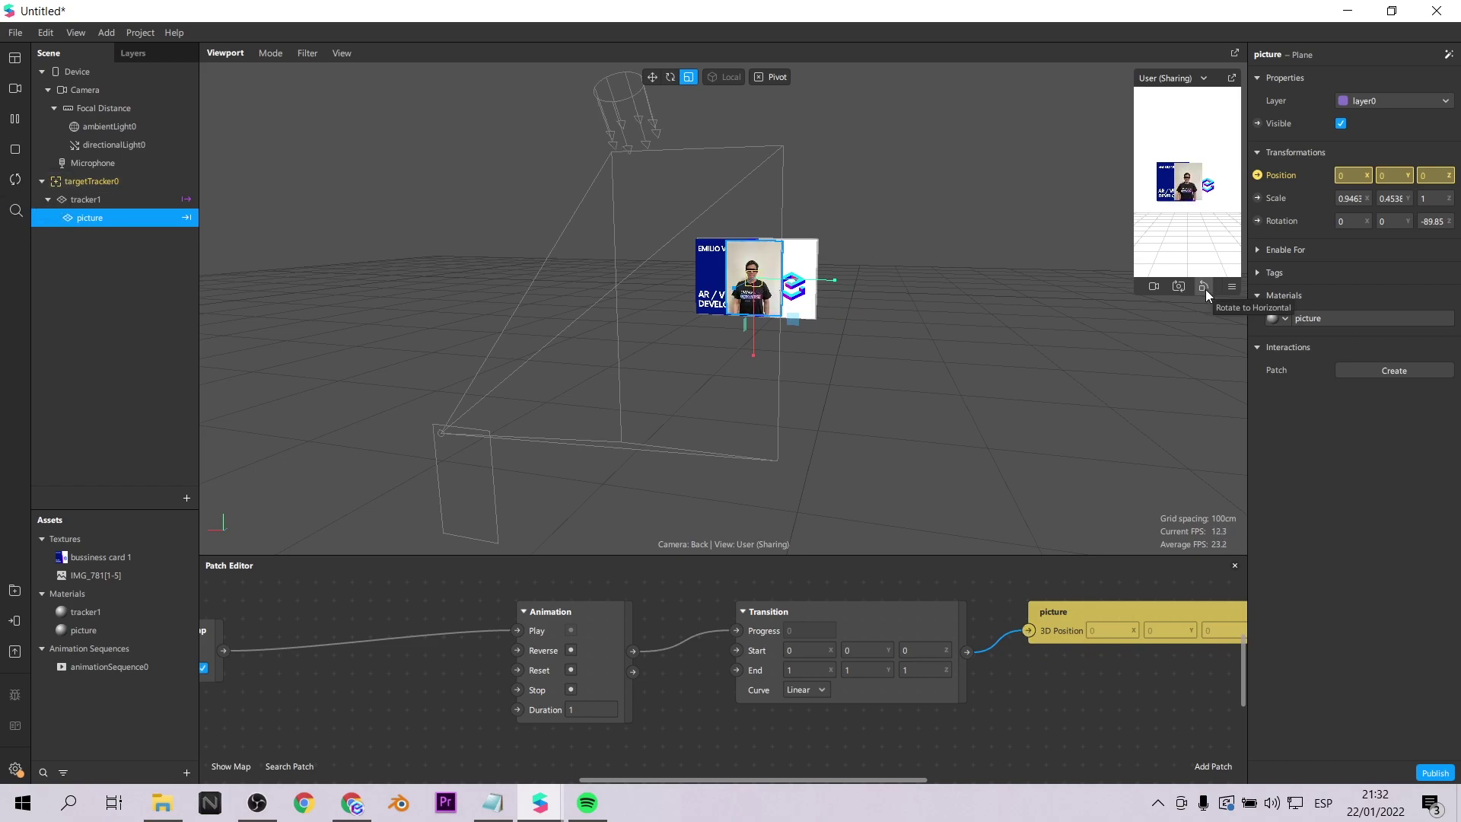
- Enlarge the preview simulator and test the tap animation on the card
drag(1134, 299, 1042, 460)
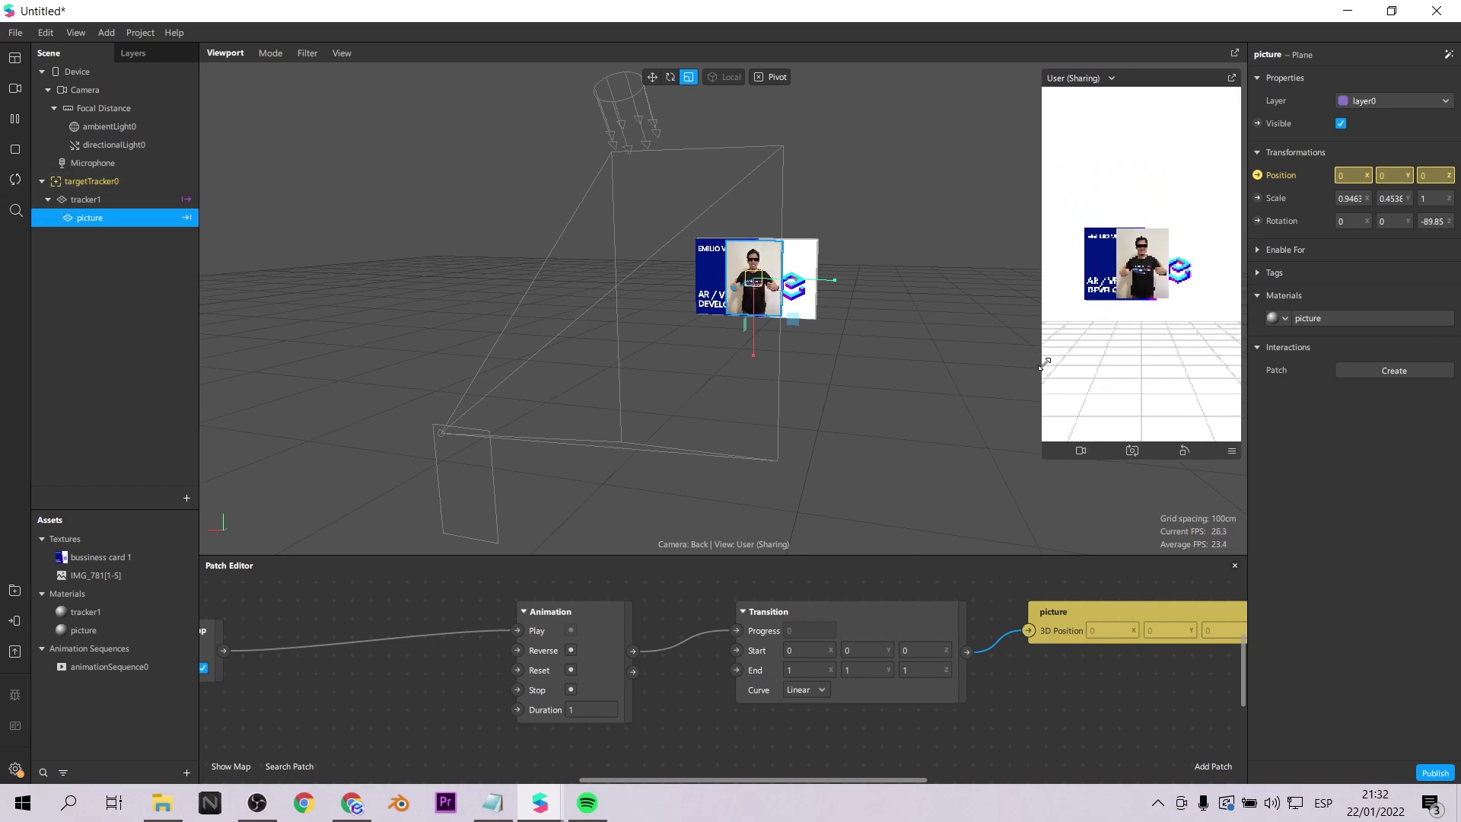
click(1231, 450)
click(1240, 463)
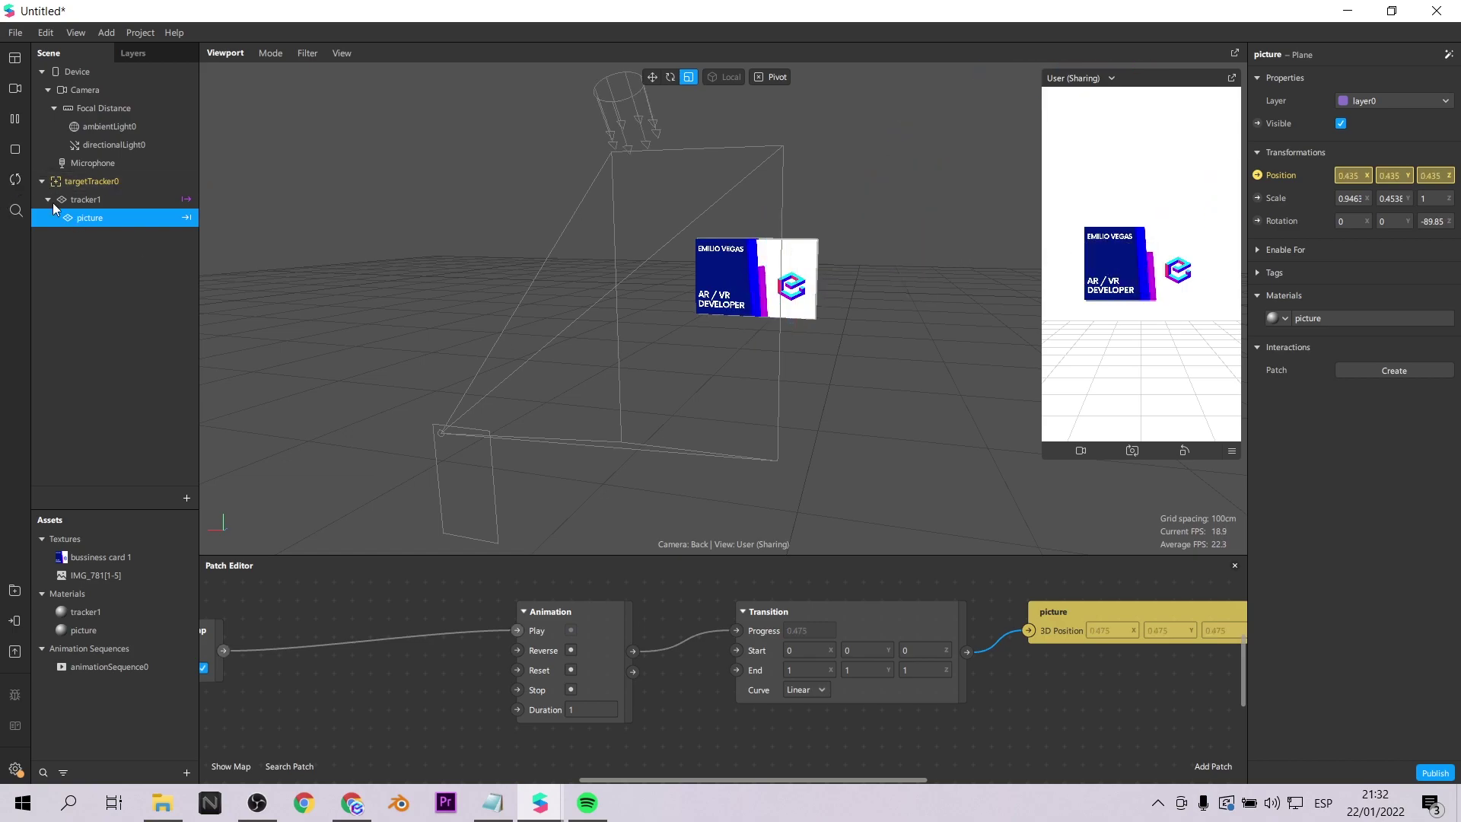
- Set the Transition's End values to 0.09, 0 and -0.02, and its Start Z value to -0.02
click(809, 672)
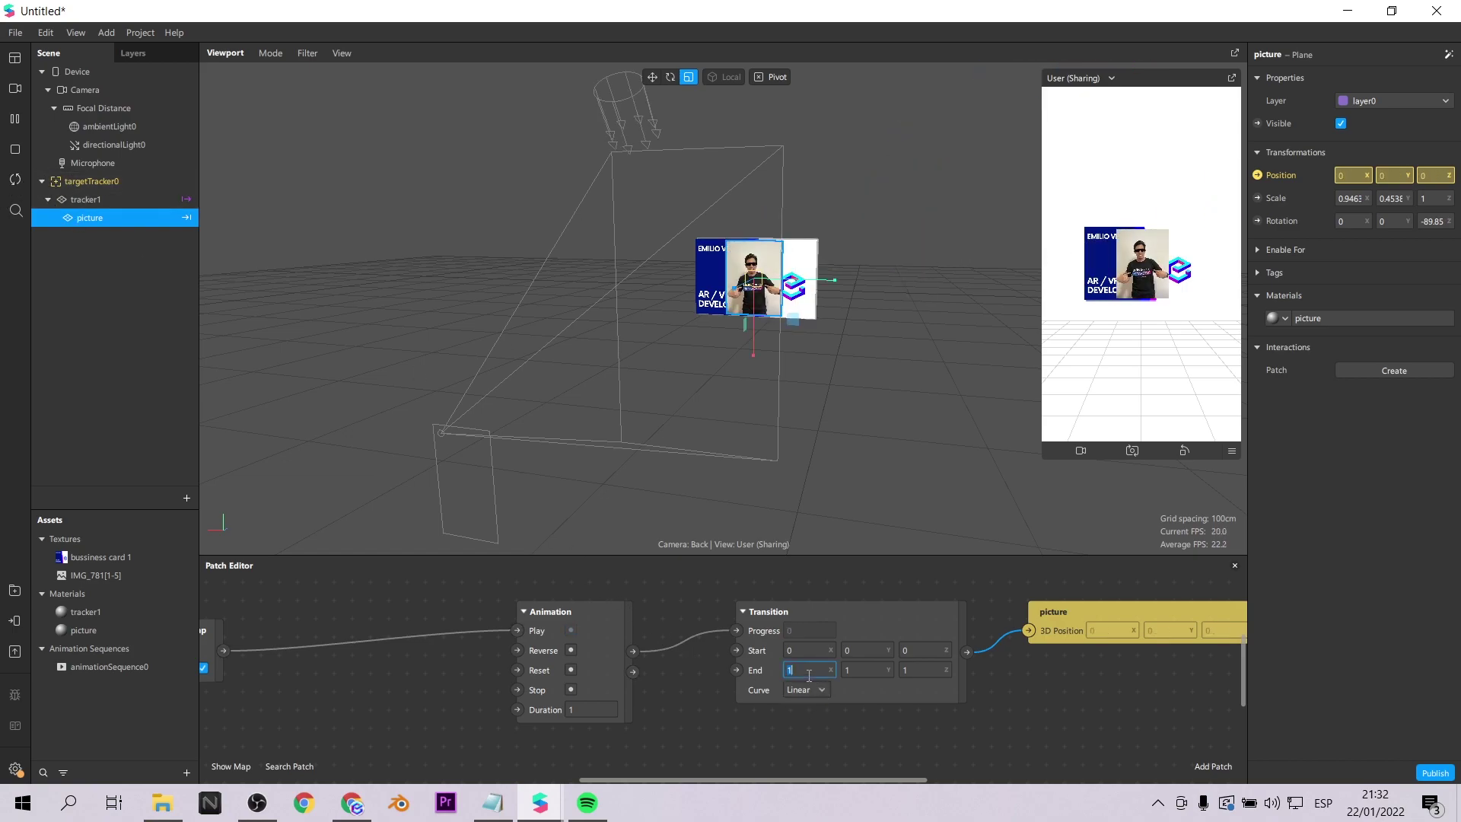
key(BackSpace)
text(0.05)
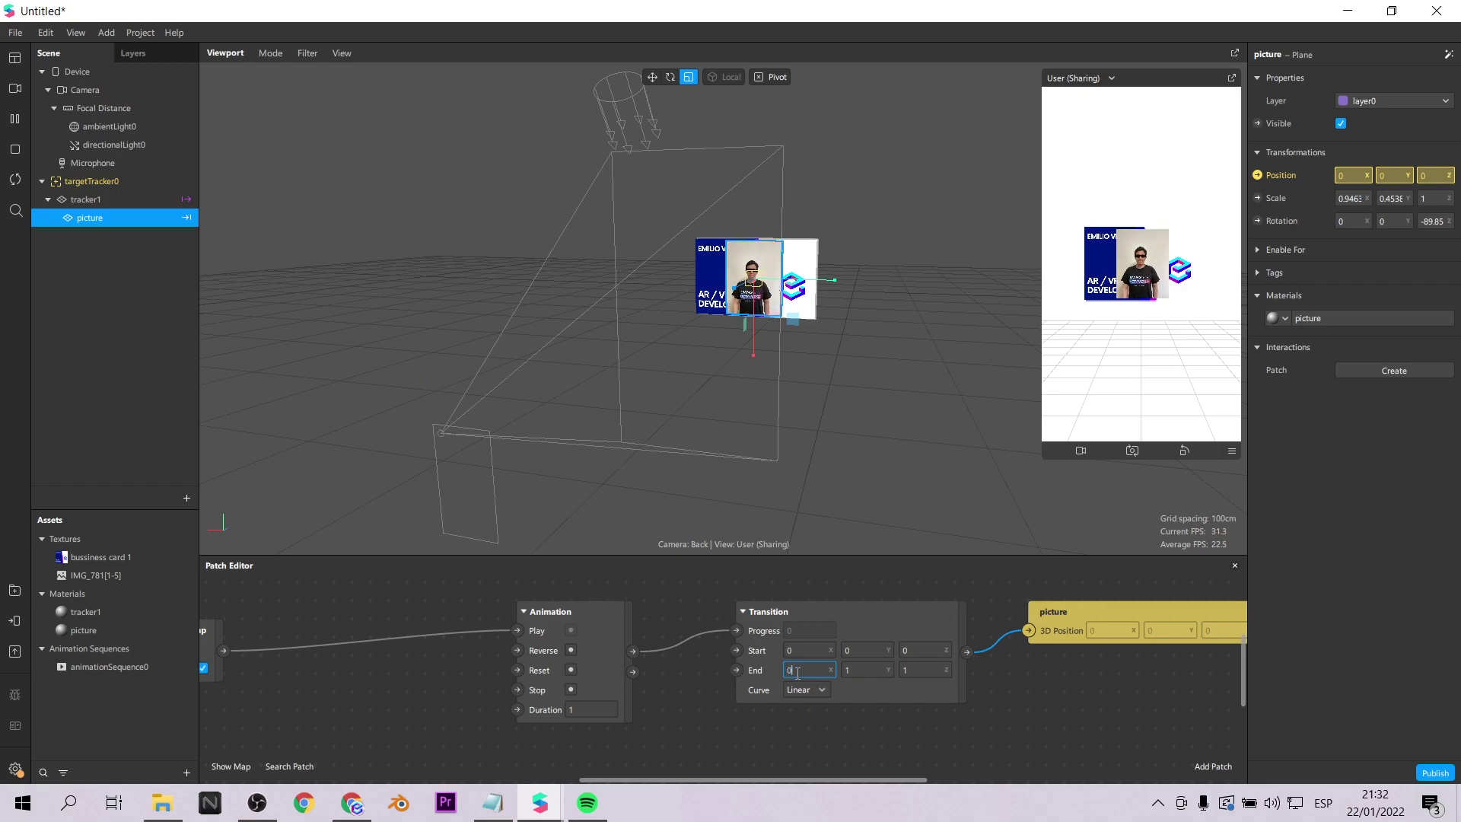
key(Tab)
text(0)
drag(913, 655, 910, 654)
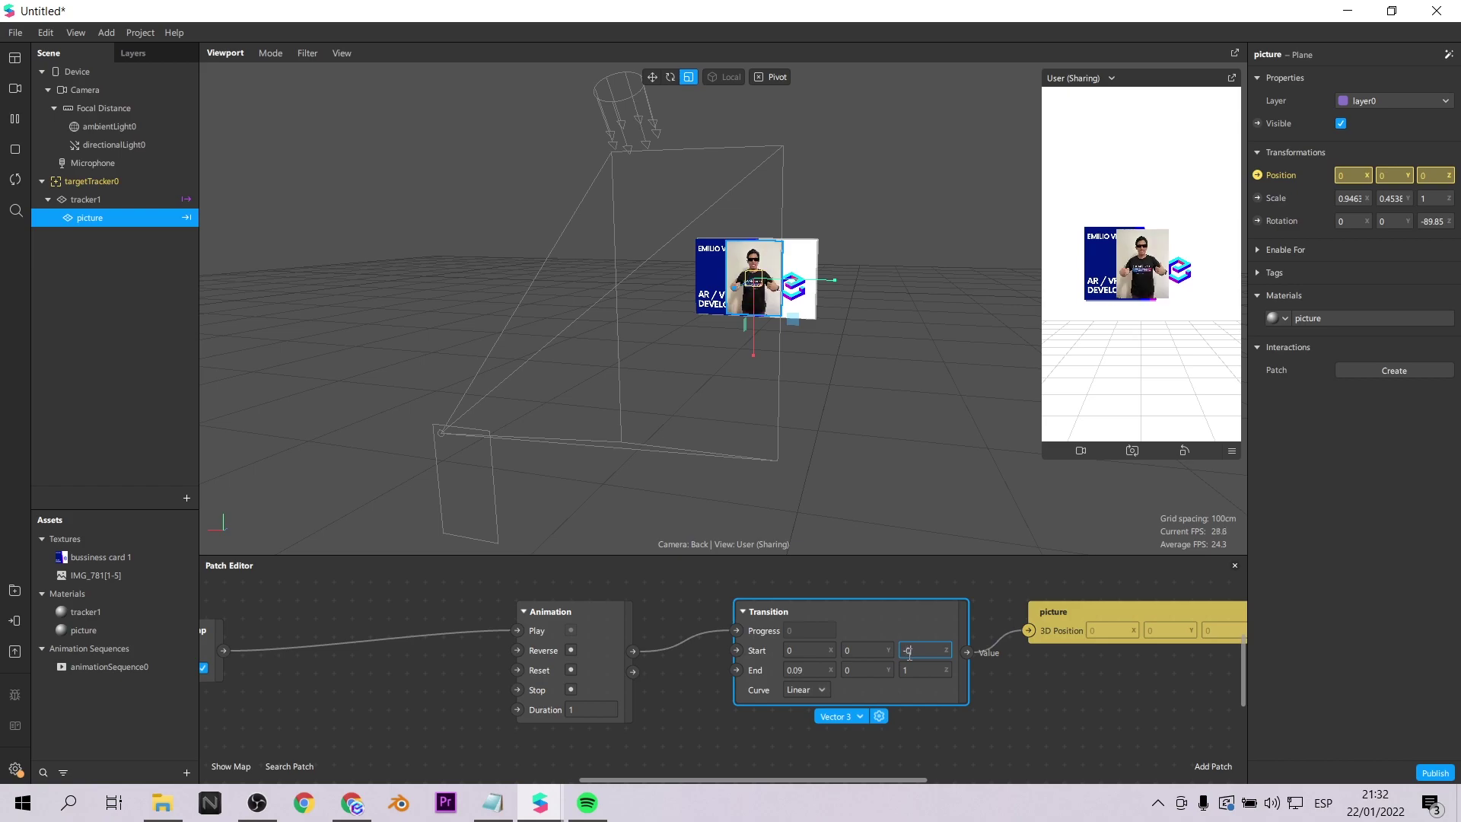
click(929, 666)
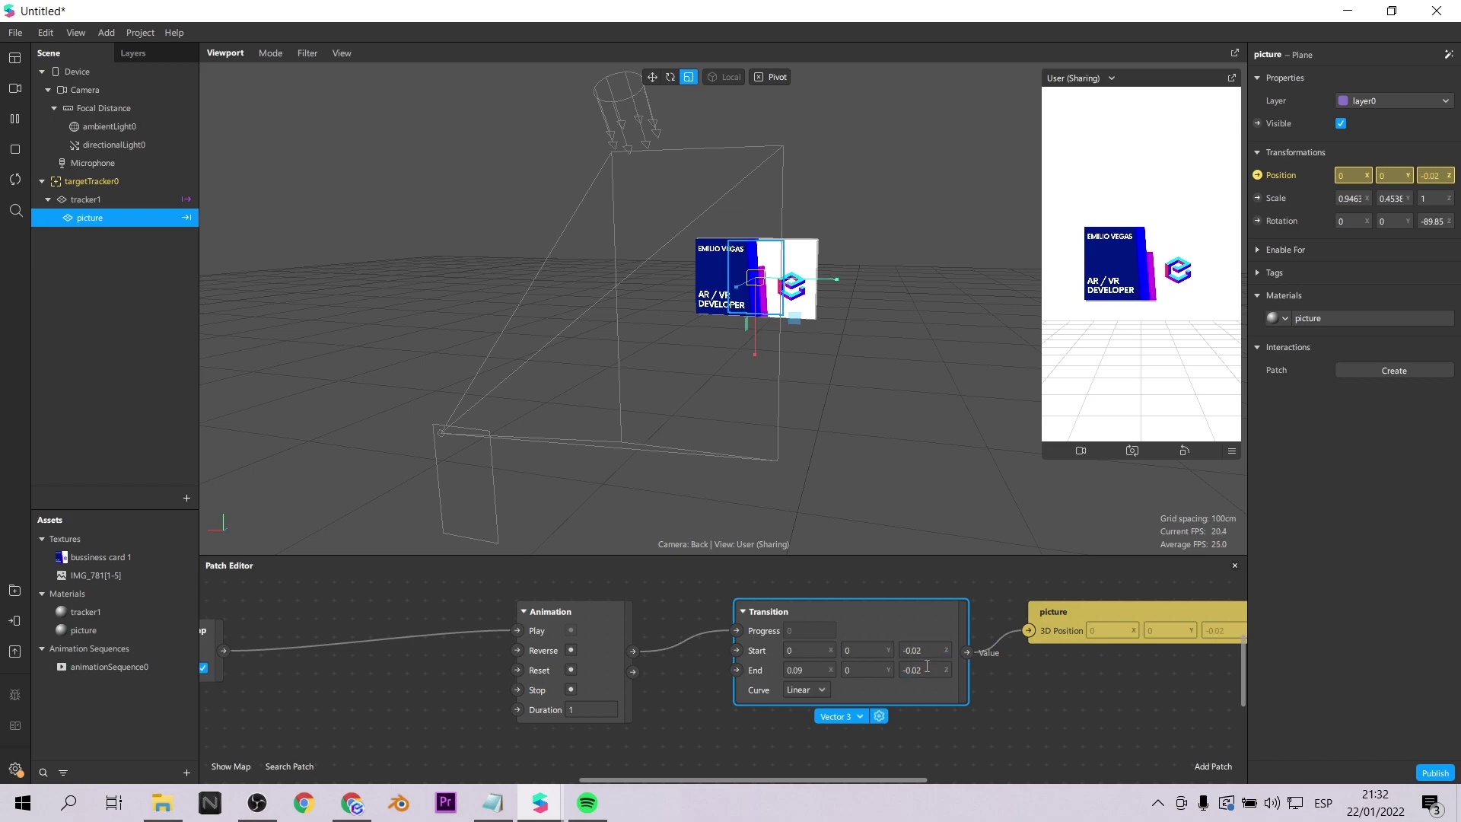
- Enlarge the preview simulator and switch its simulation mode to test the photo's slide-out animation by tapping the card
drag(1042, 458, 983, 256)
click(1170, 247)
click(1233, 369)
click(1255, 377)
click(1232, 369)
click(1255, 377)
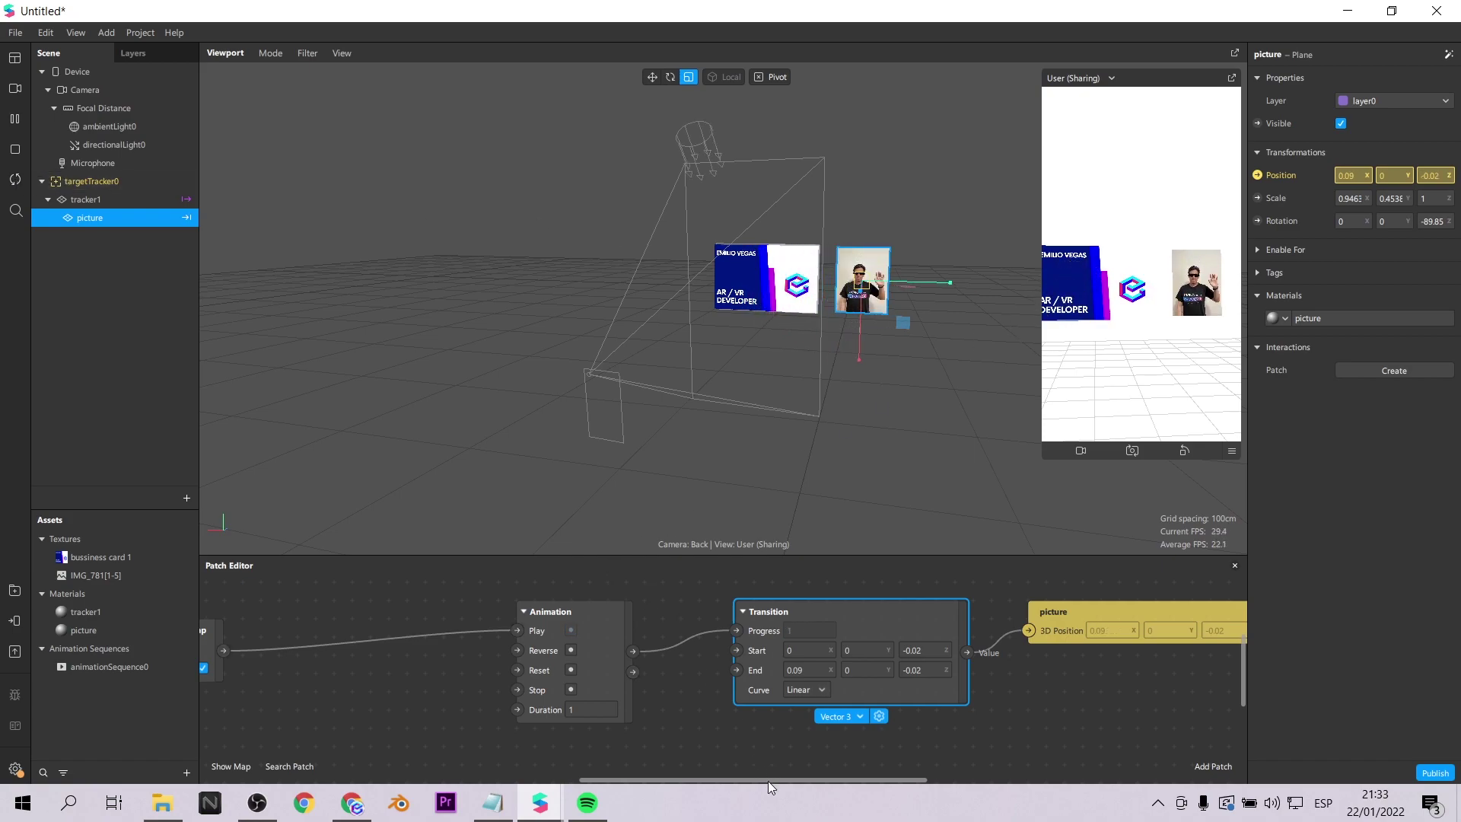
- Add a Not patch and a Switch patch below the Object Tap and Animation patches
drag(776, 779, 669, 774)
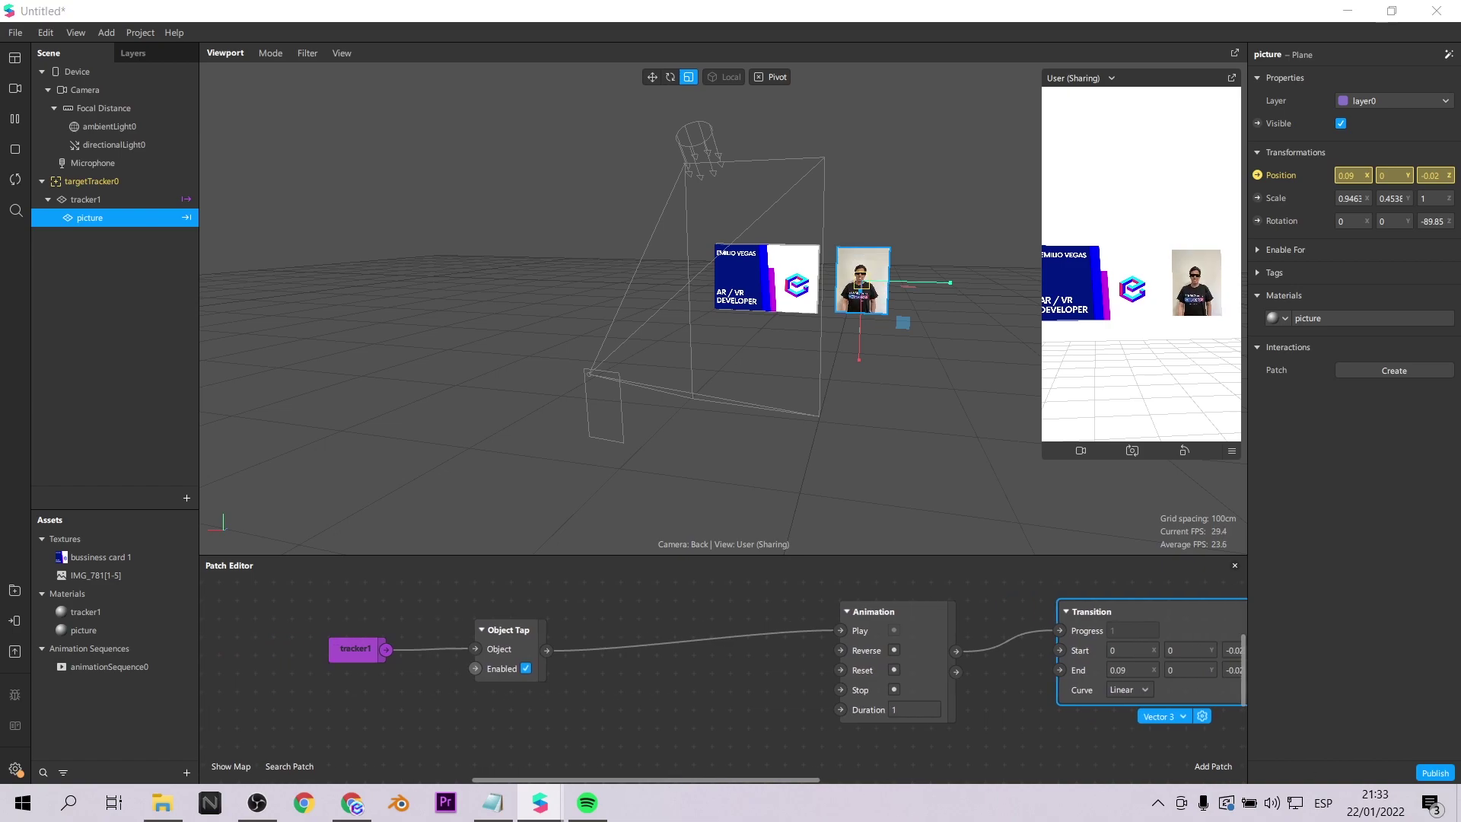
double_click(670, 721)
text(not)
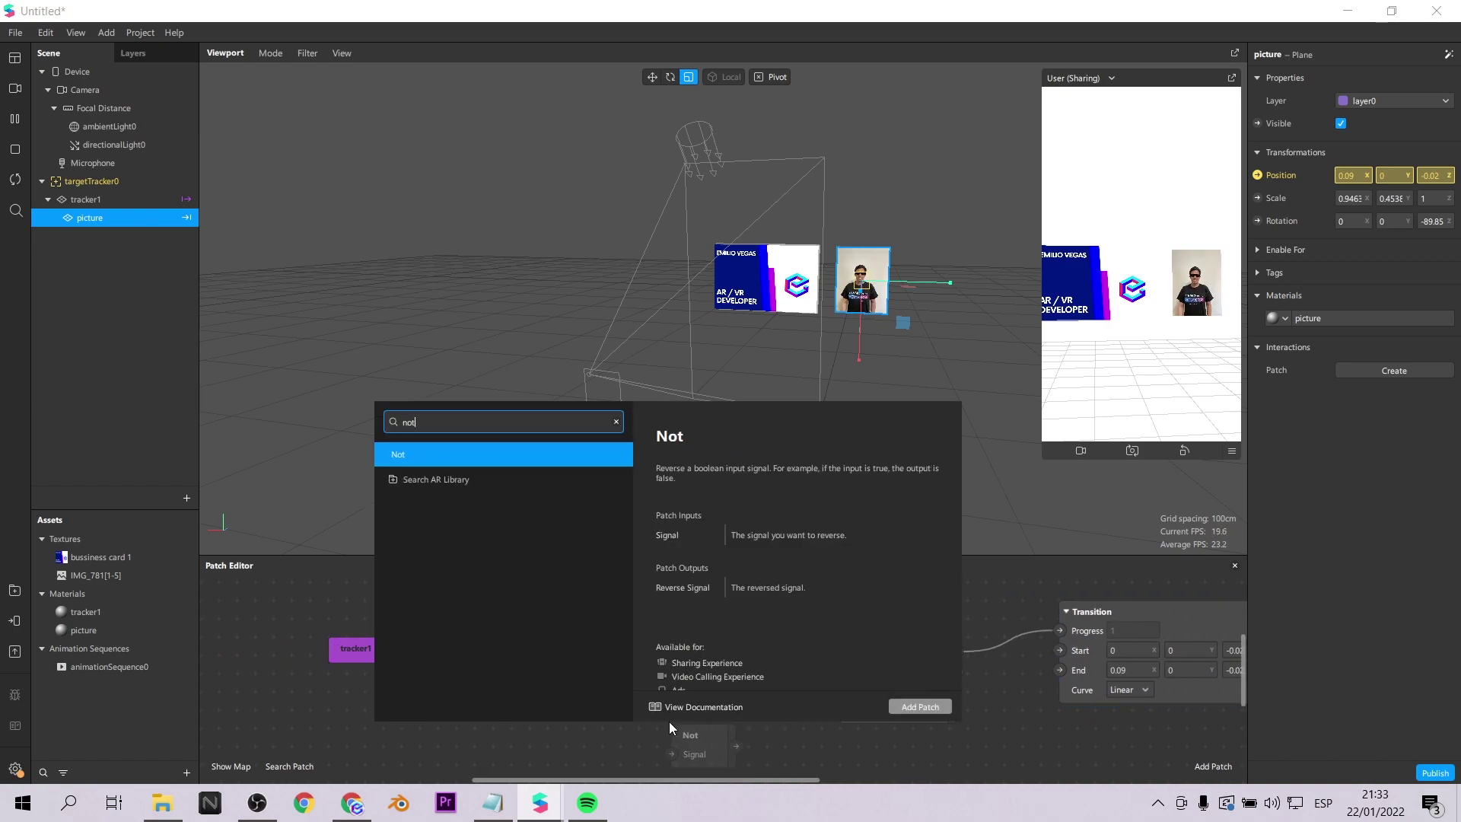
key(Return)
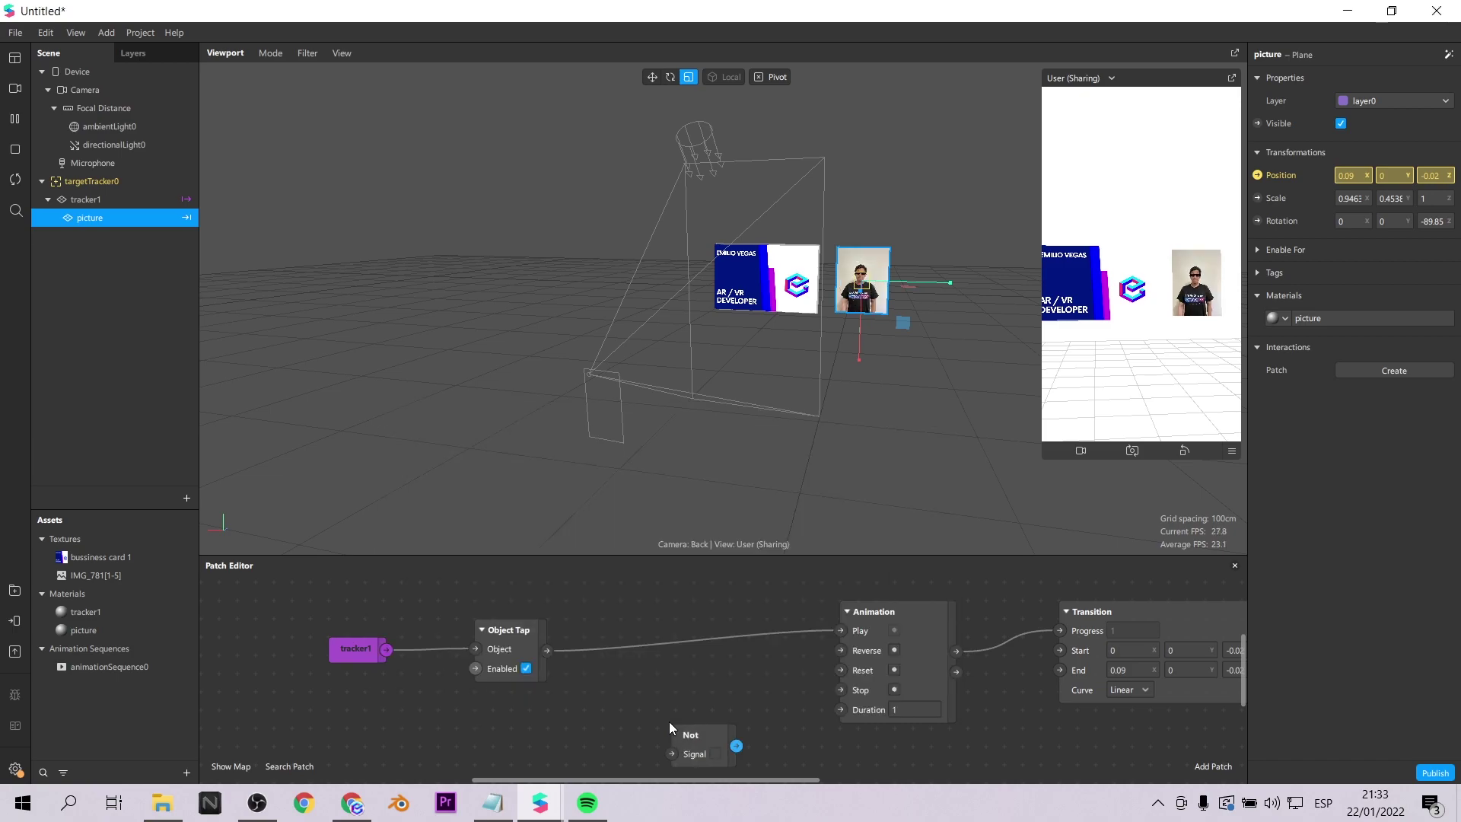
double_click(601, 745)
text(sw)
click(833, 725)
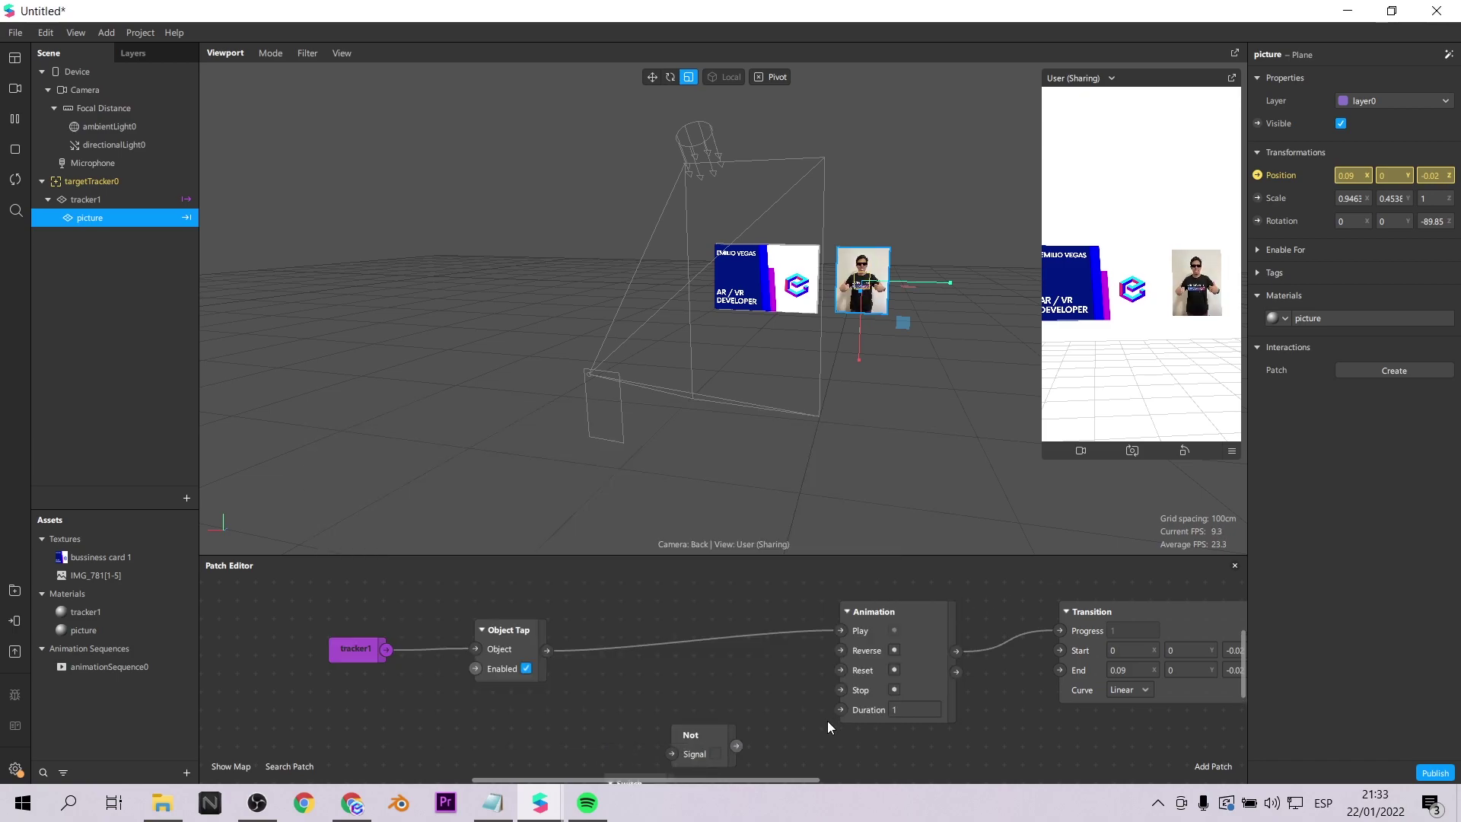
scroll(686, 723, down, 2)
- Arrange the patches and chain Switch through Not into a Pulse patch whose Turned On output feeds the Animation's Reverse input
drag(687, 712, 729, 708)
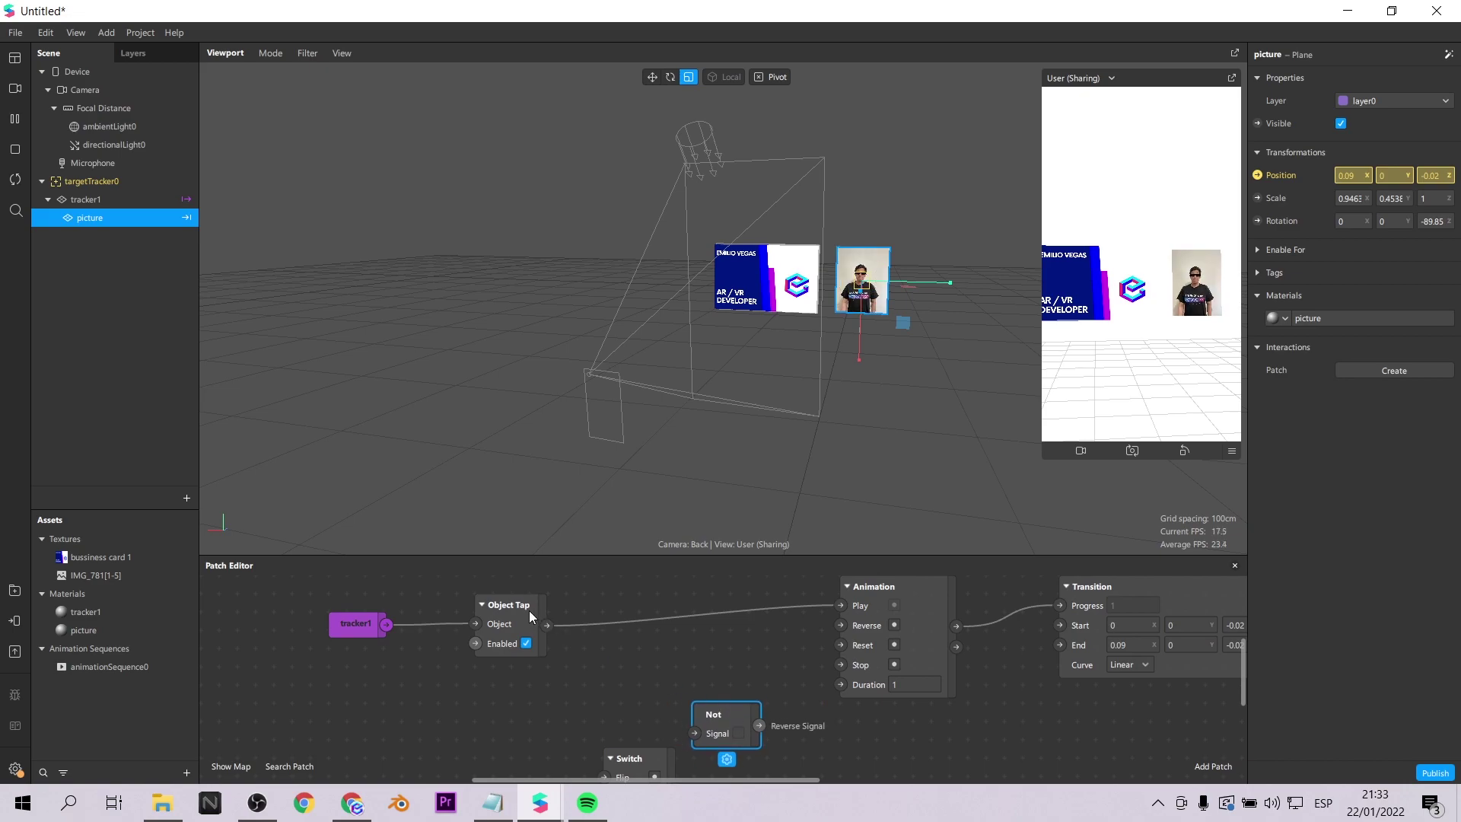
drag(527, 603, 491, 603)
drag(341, 627, 303, 636)
drag(478, 608, 442, 627)
drag(644, 764, 841, 625)
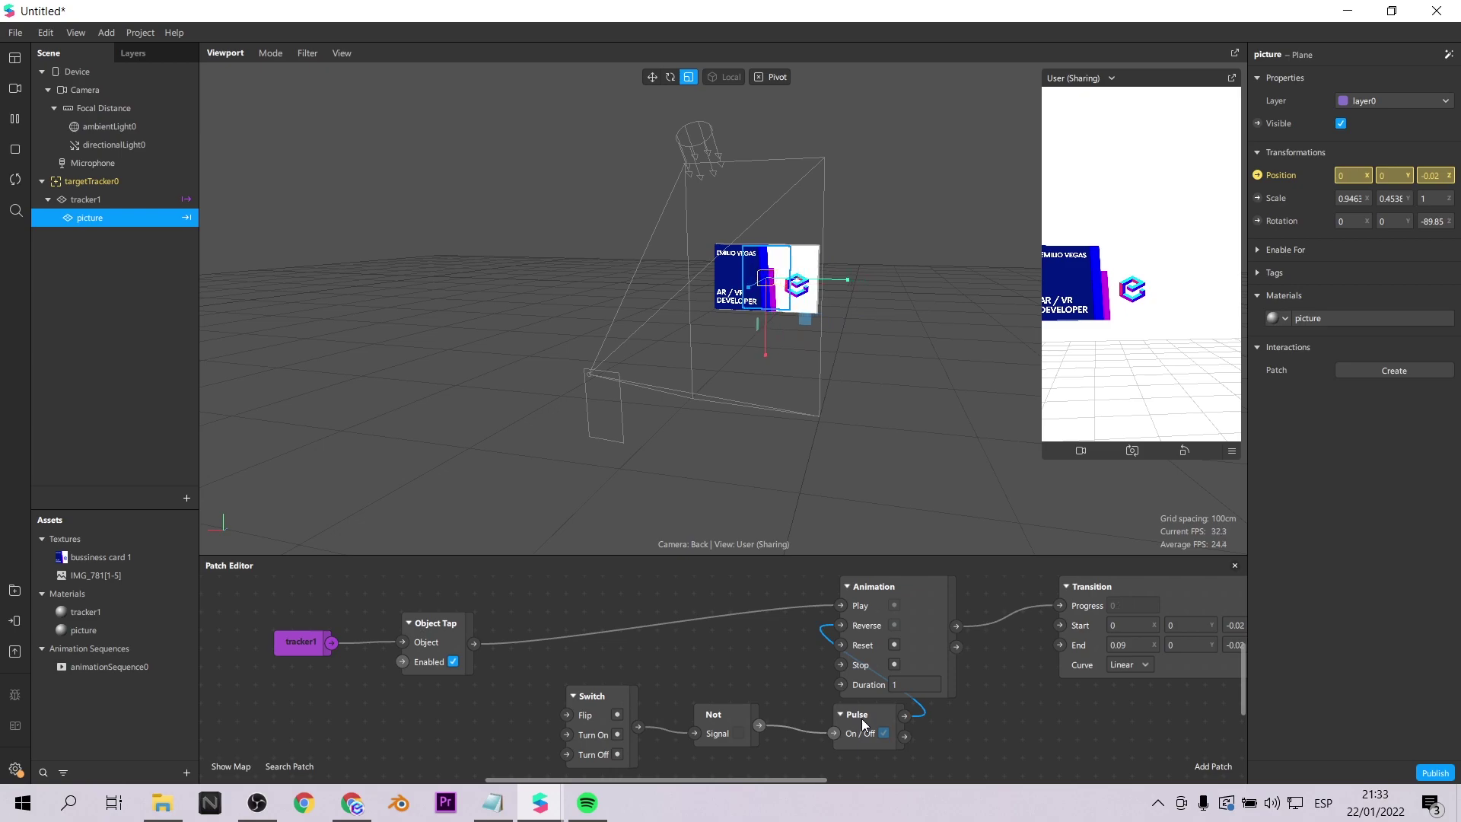
drag(551, 710, 755, 728)
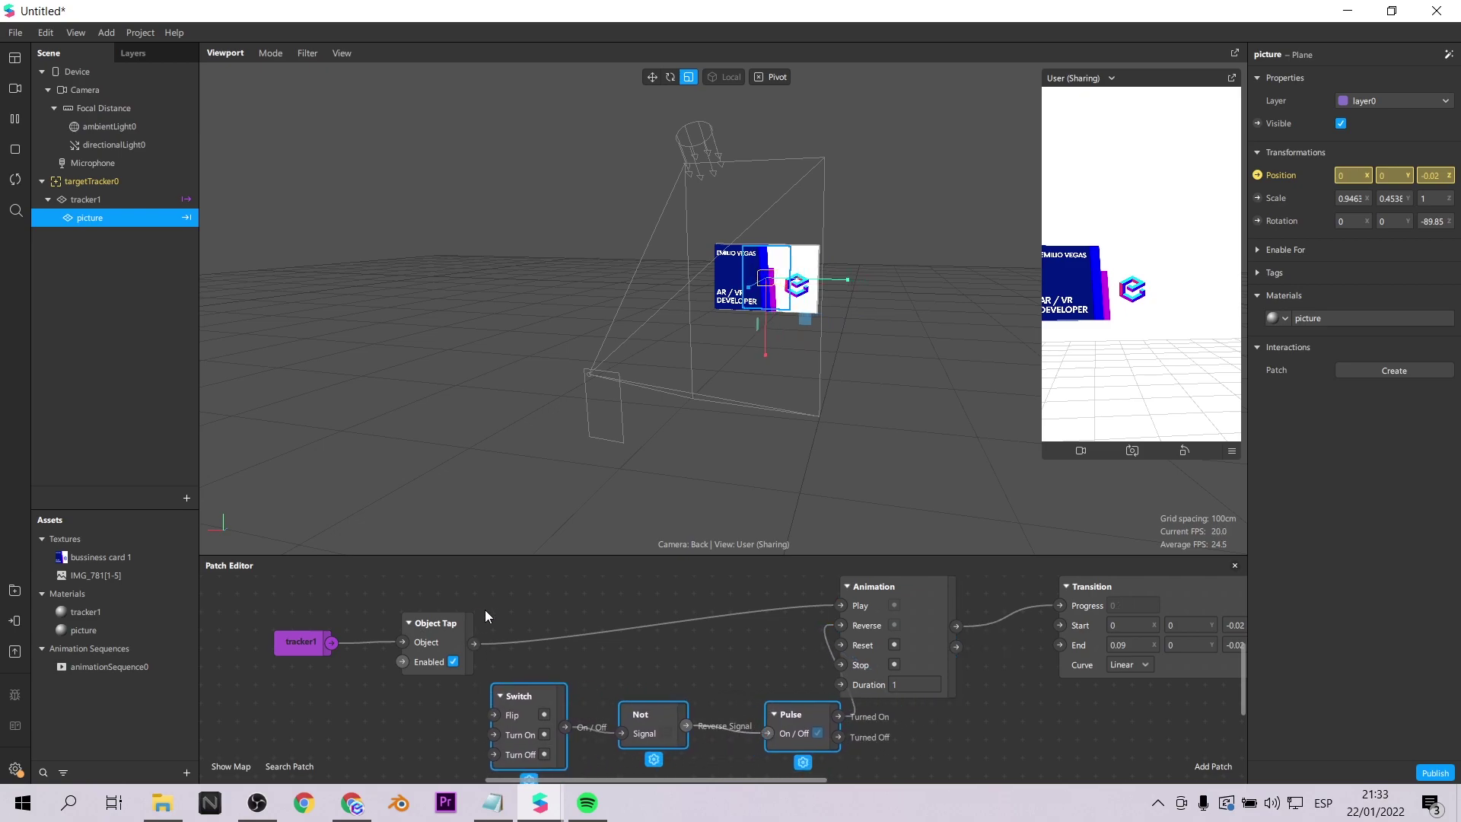
- Shift the tracker1 and Object Tap patches and connect the Object Tap output to the Switch's Flip input
click(240, 615)
drag(241, 615, 335, 618)
click(418, 696)
drag(486, 709, 495, 715)
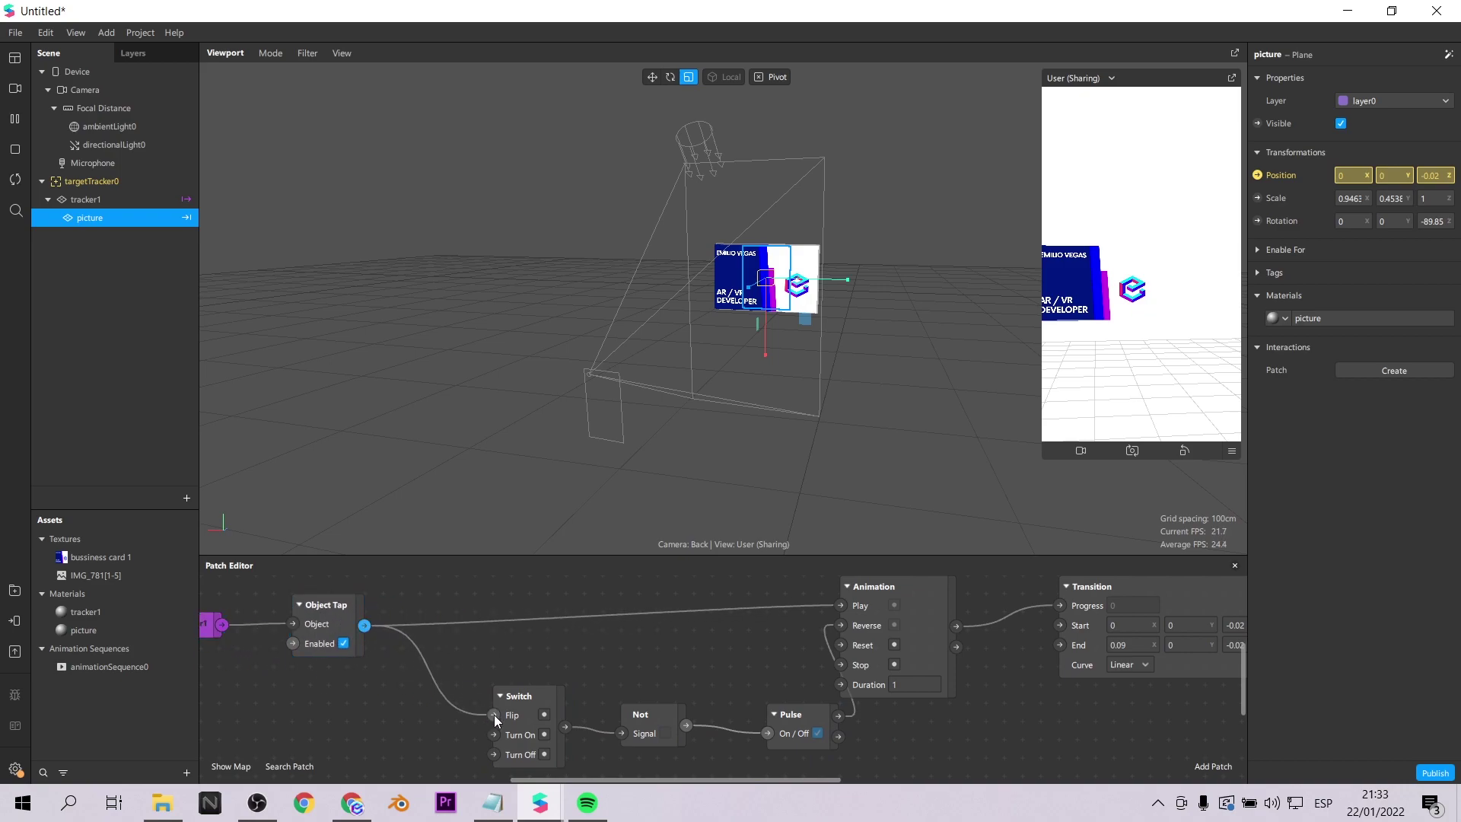
- Tap the card repeatedly in the preview to test the photo sliding out and back
click(1081, 275)
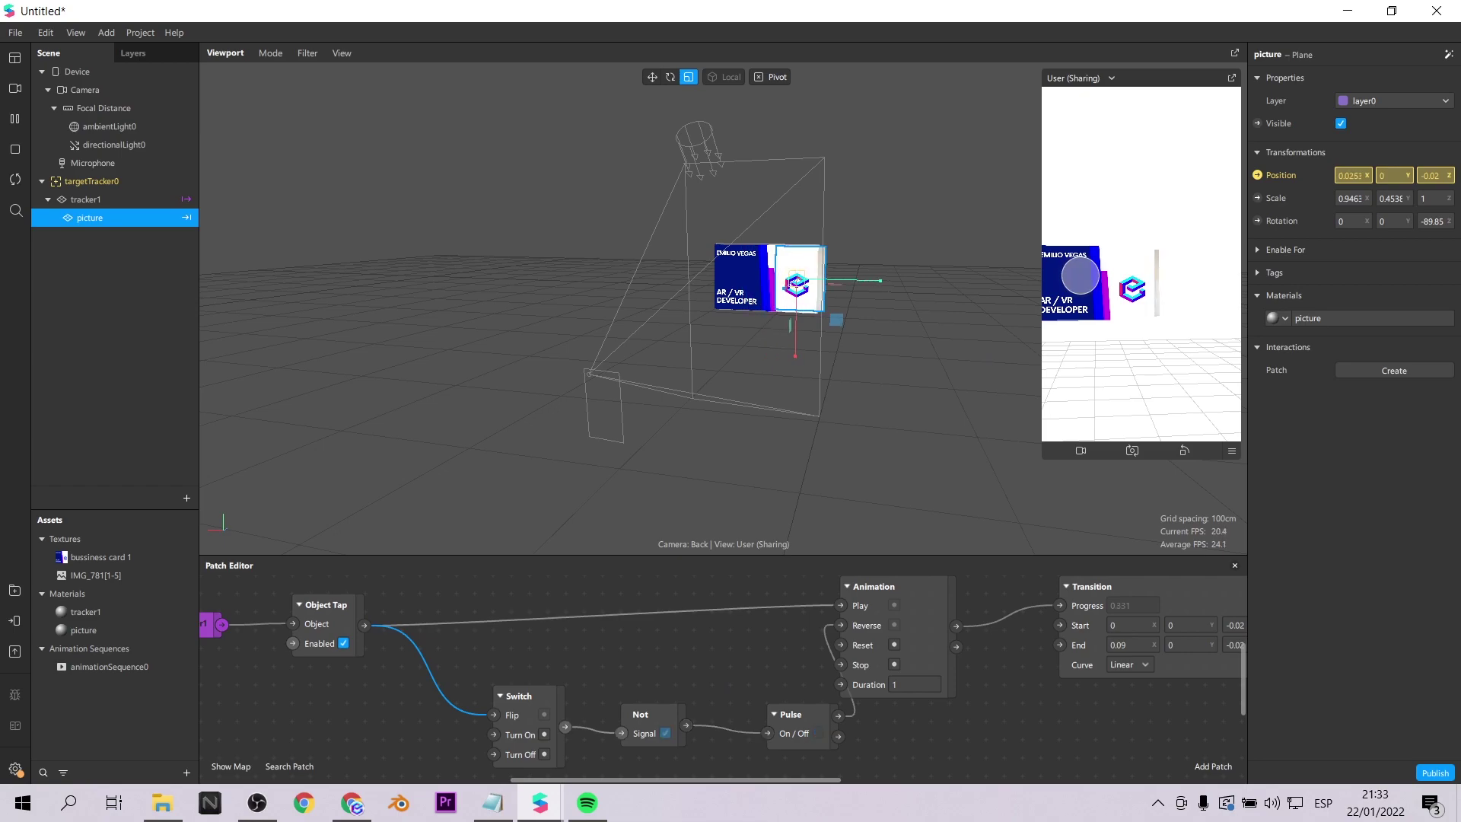
click(1081, 276)
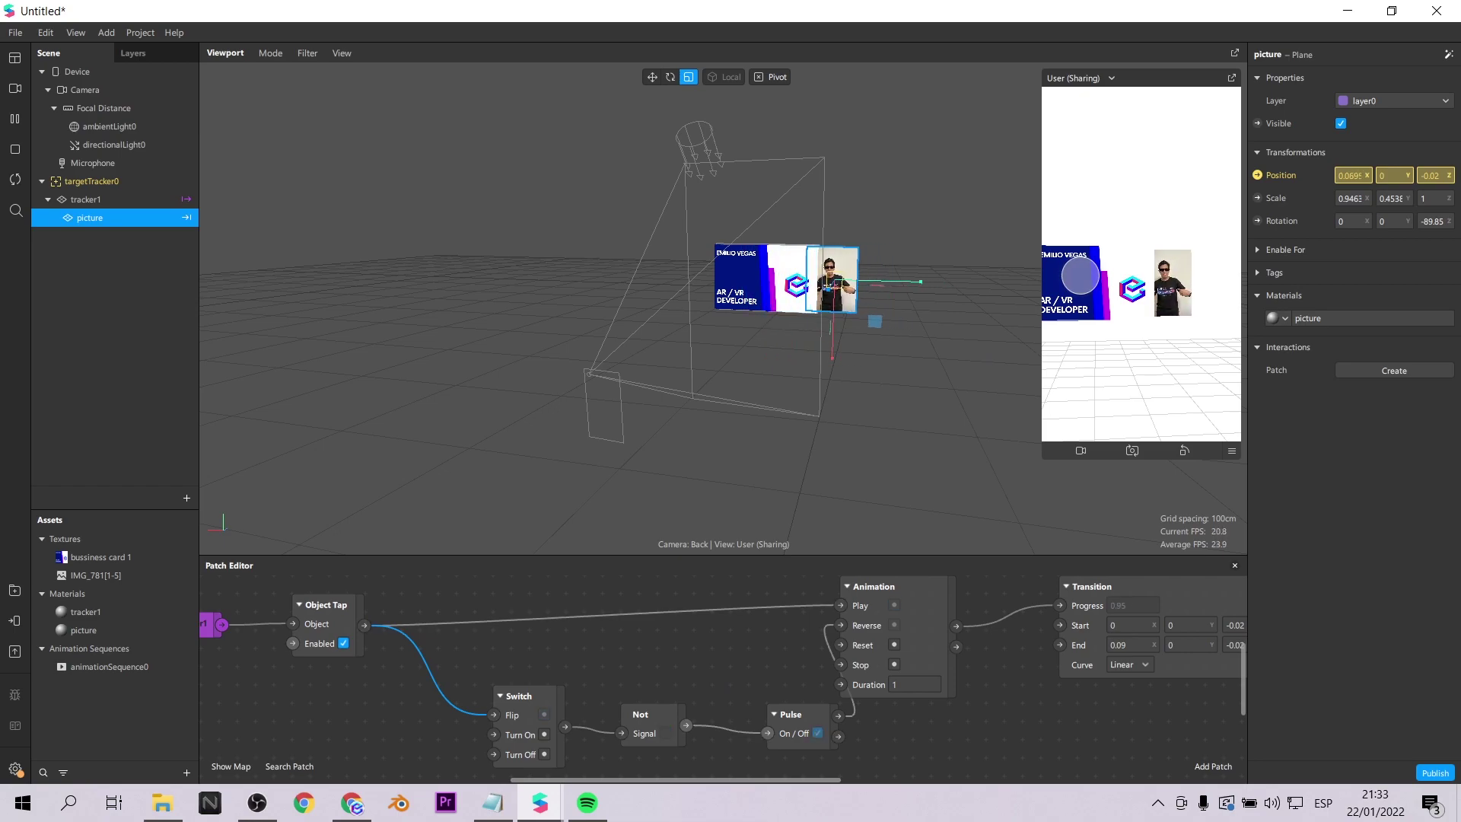
click(1080, 276)
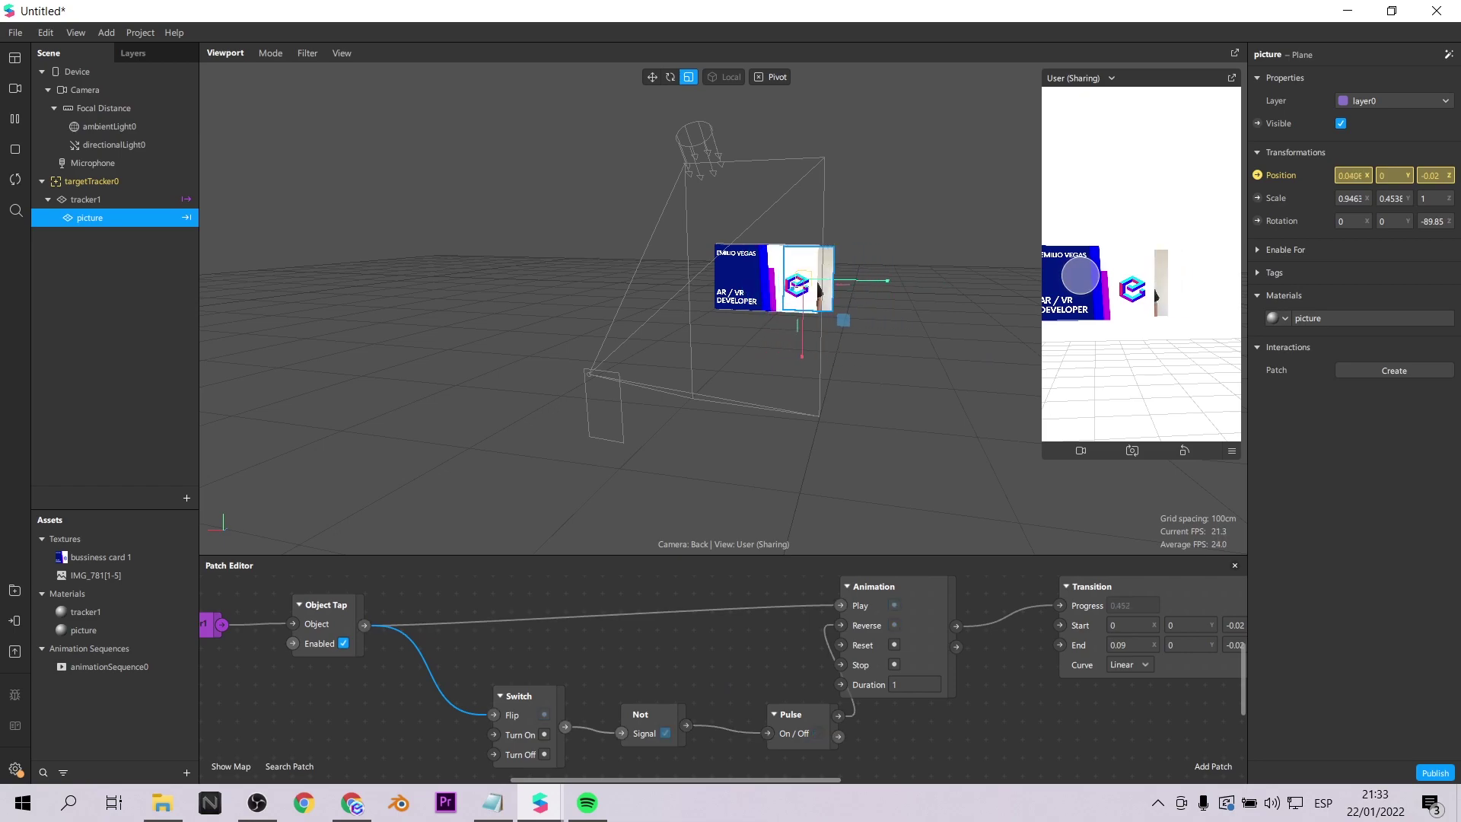
- Set the Transition's End X value to 0.08
key(BackSpace)
text(8)
key(Return)
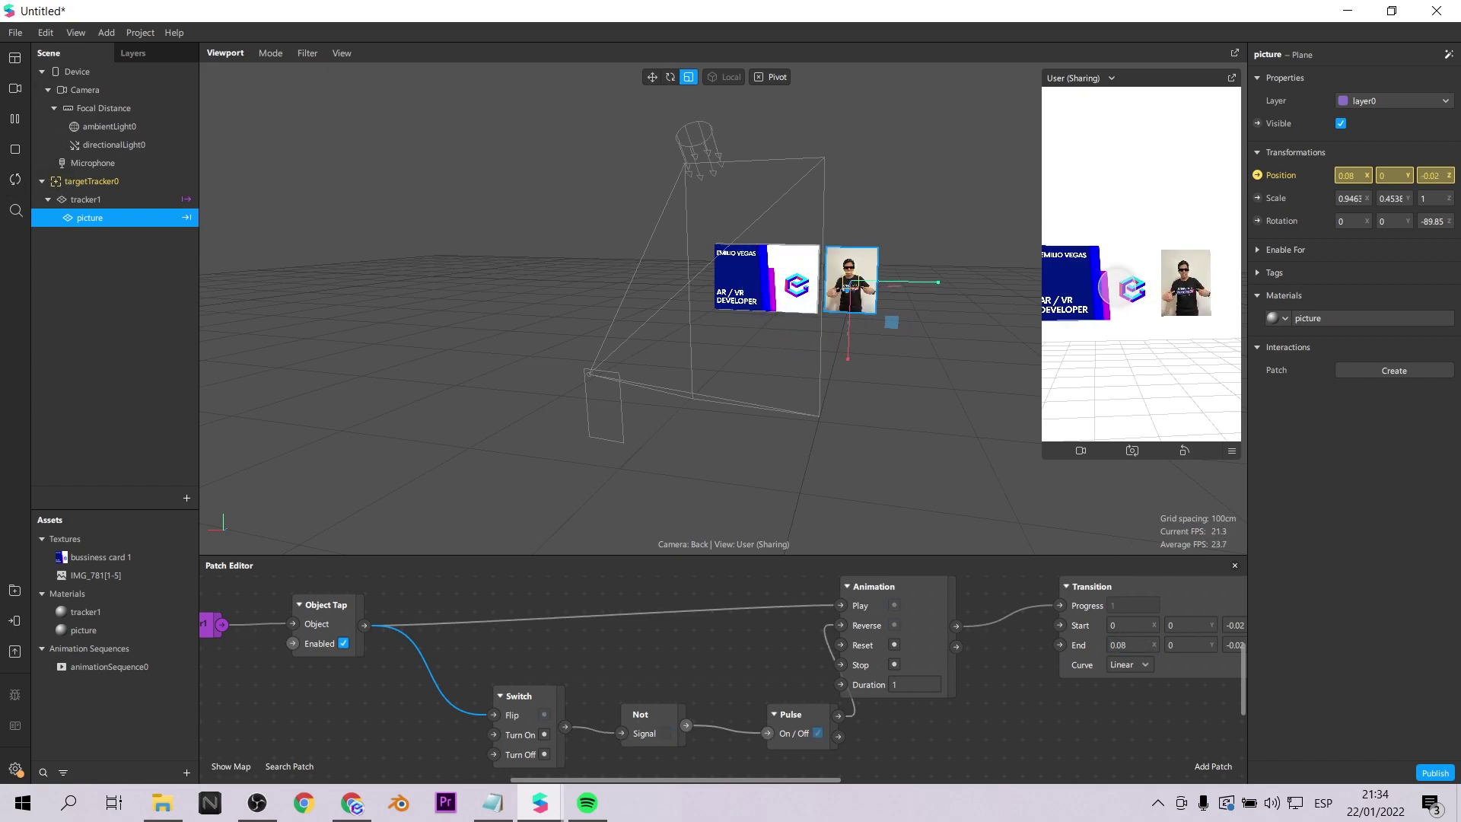
- Add a null object under tracker1 and rename it contact-me
scroll(1001, 718, down, 3)
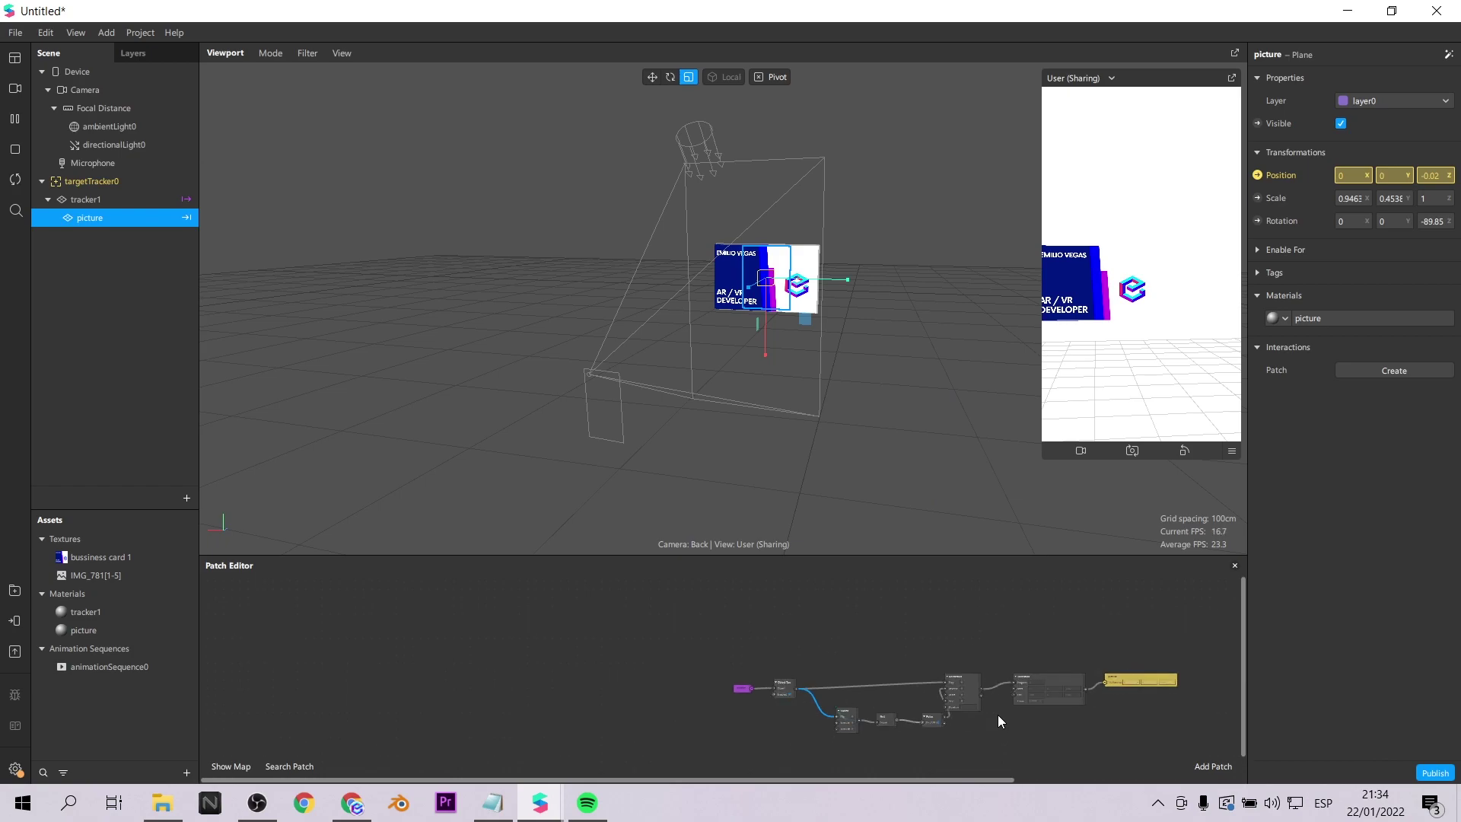
click(92, 198)
right_click(92, 201)
mouse_move(128, 213)
click(268, 320)
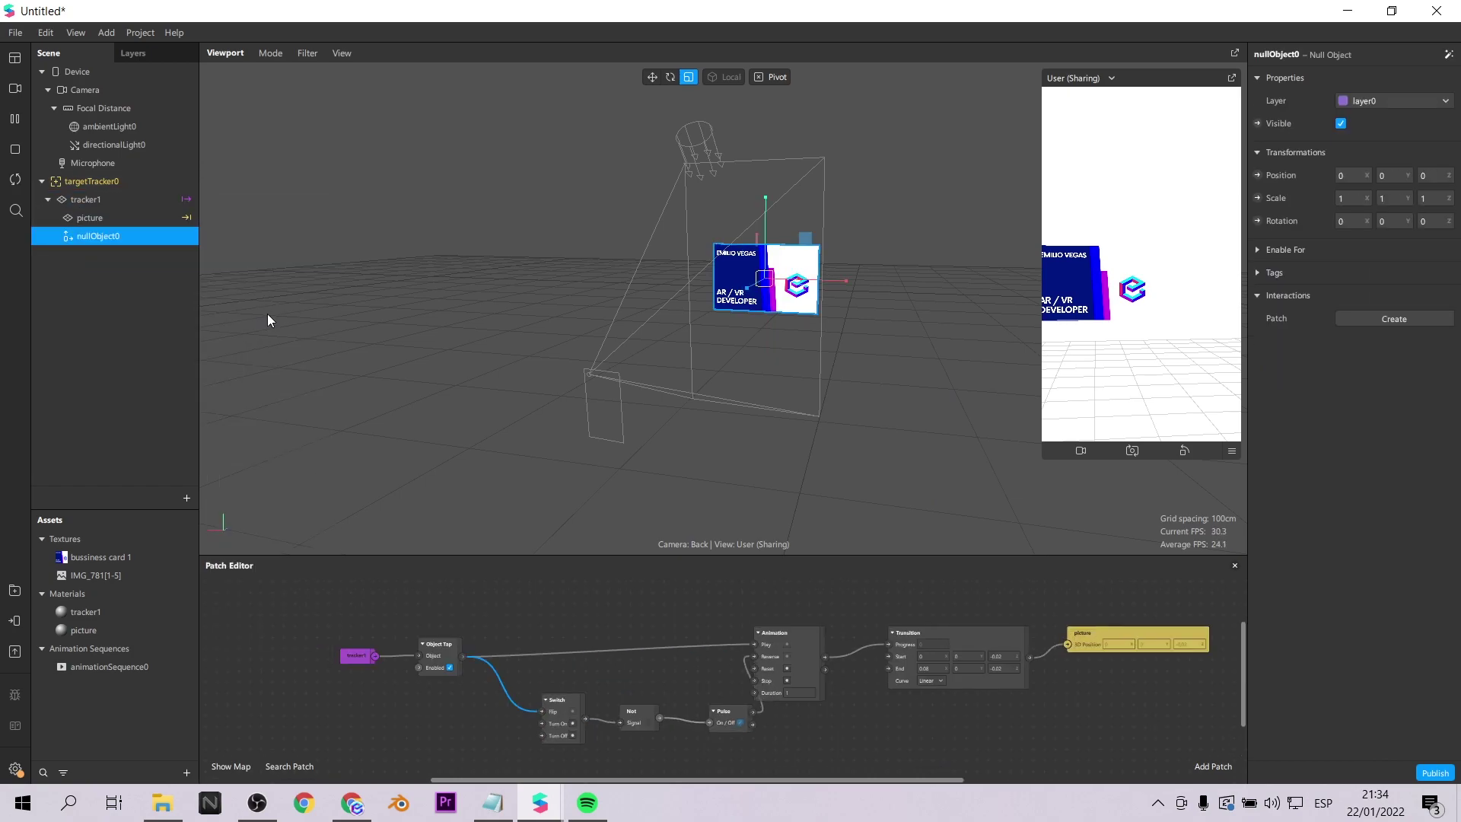
double_click(98, 236)
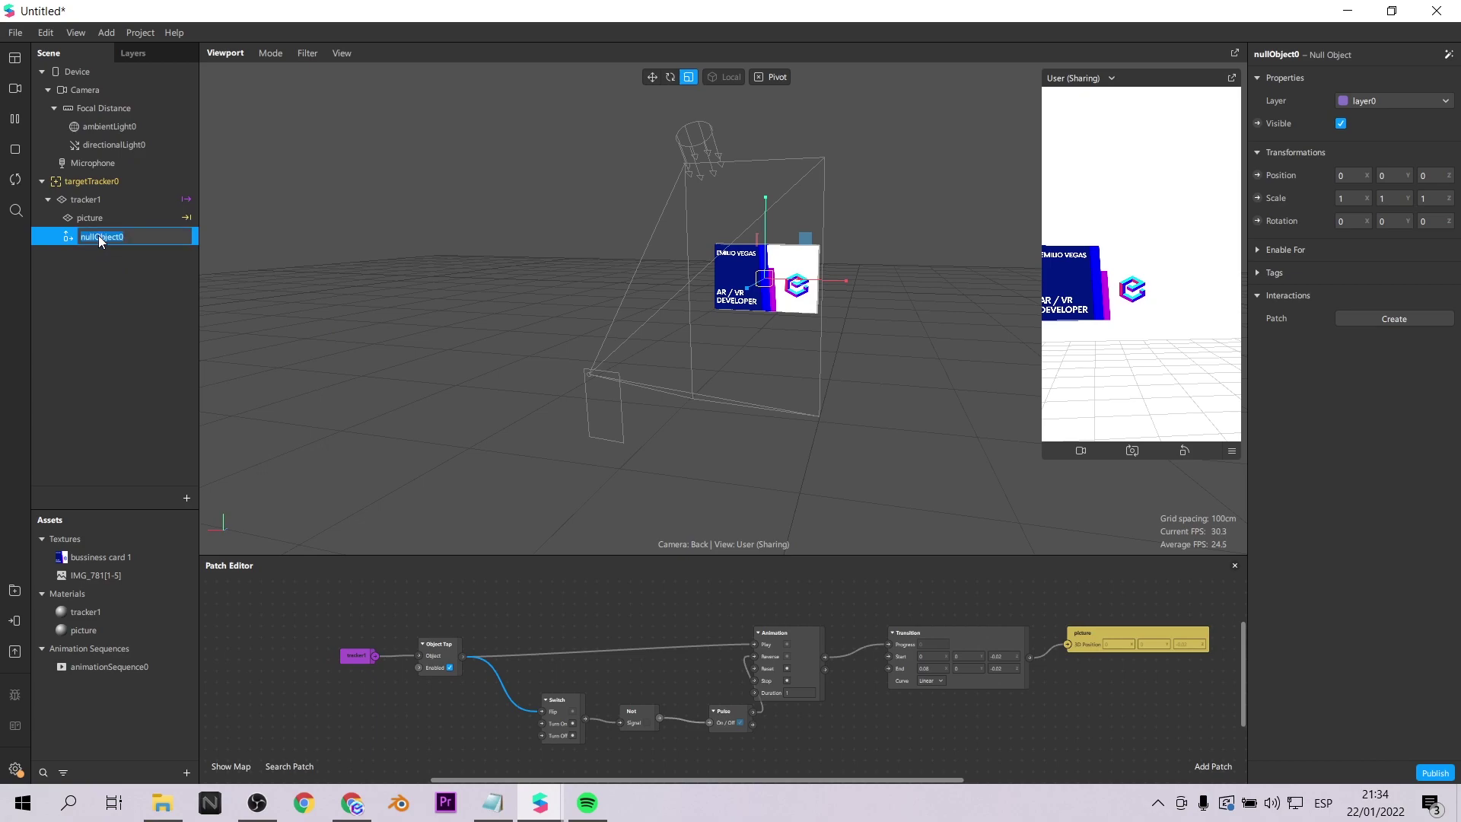
text(contact-me)
key(Return)
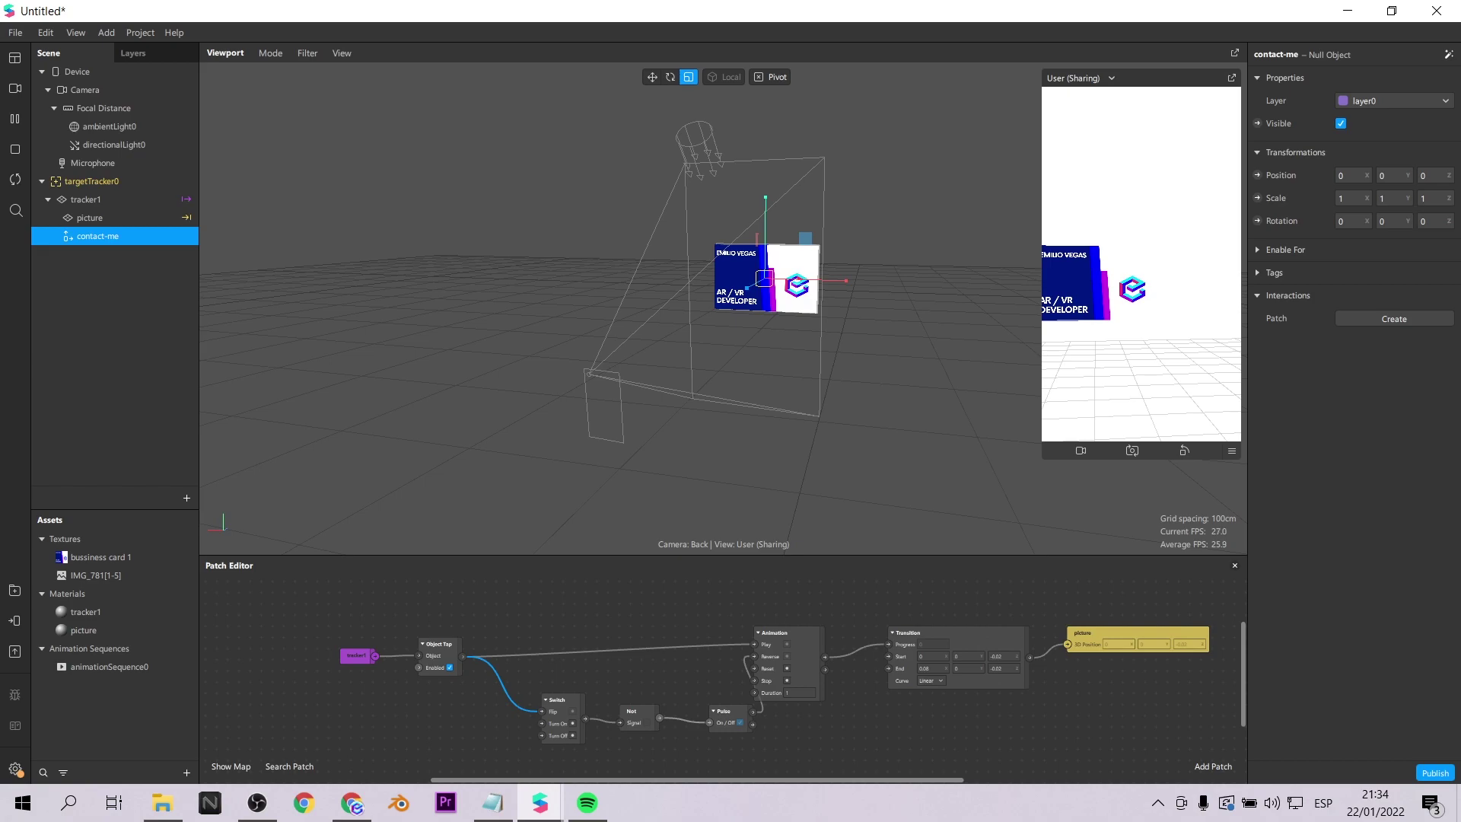
- Add a plane as a child of the contact-me null object
key(w)
key(alt+Tab)
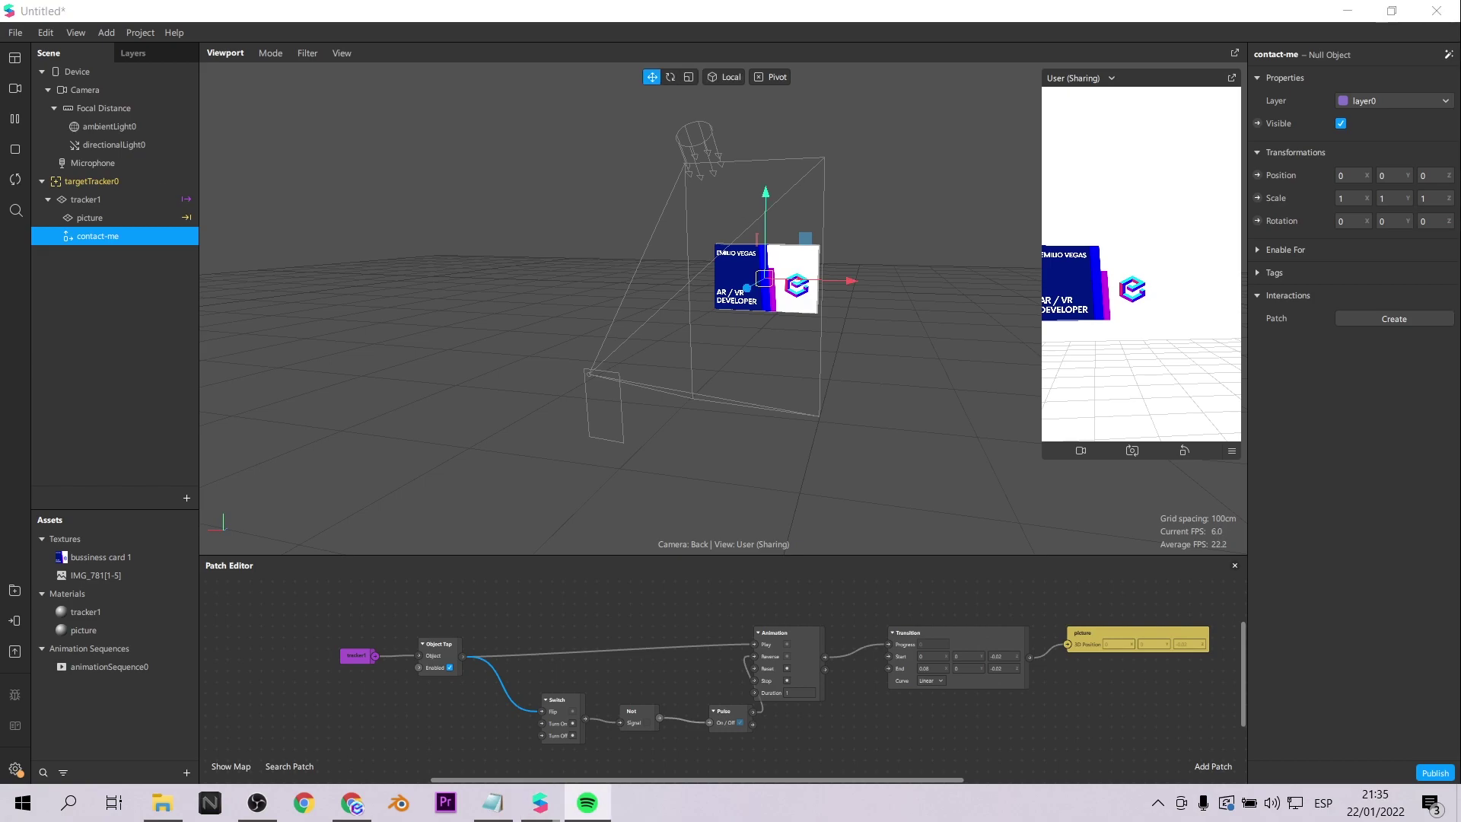
right_click(111, 236)
mouse_move(141, 252)
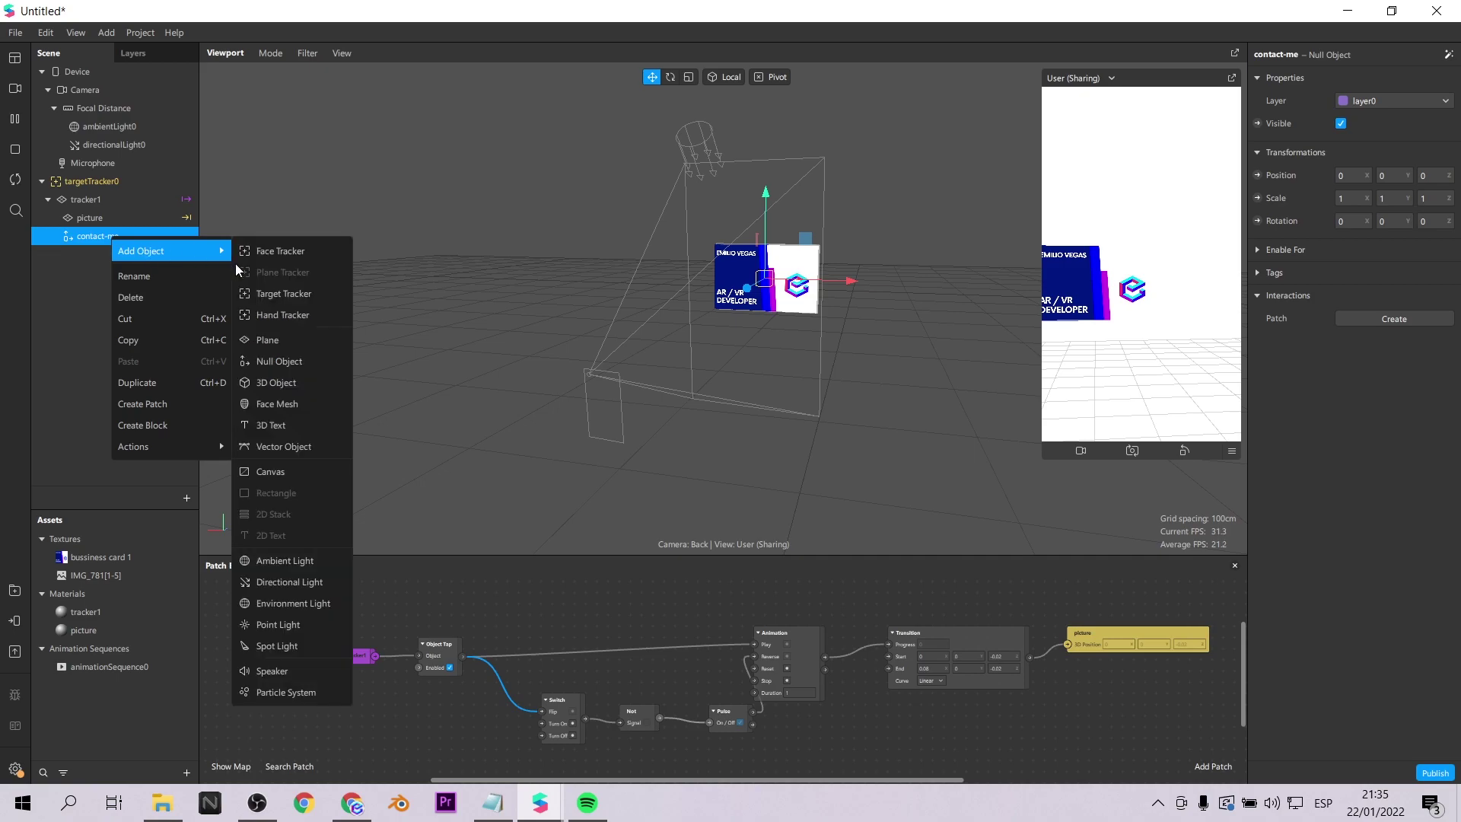
click(257, 342)
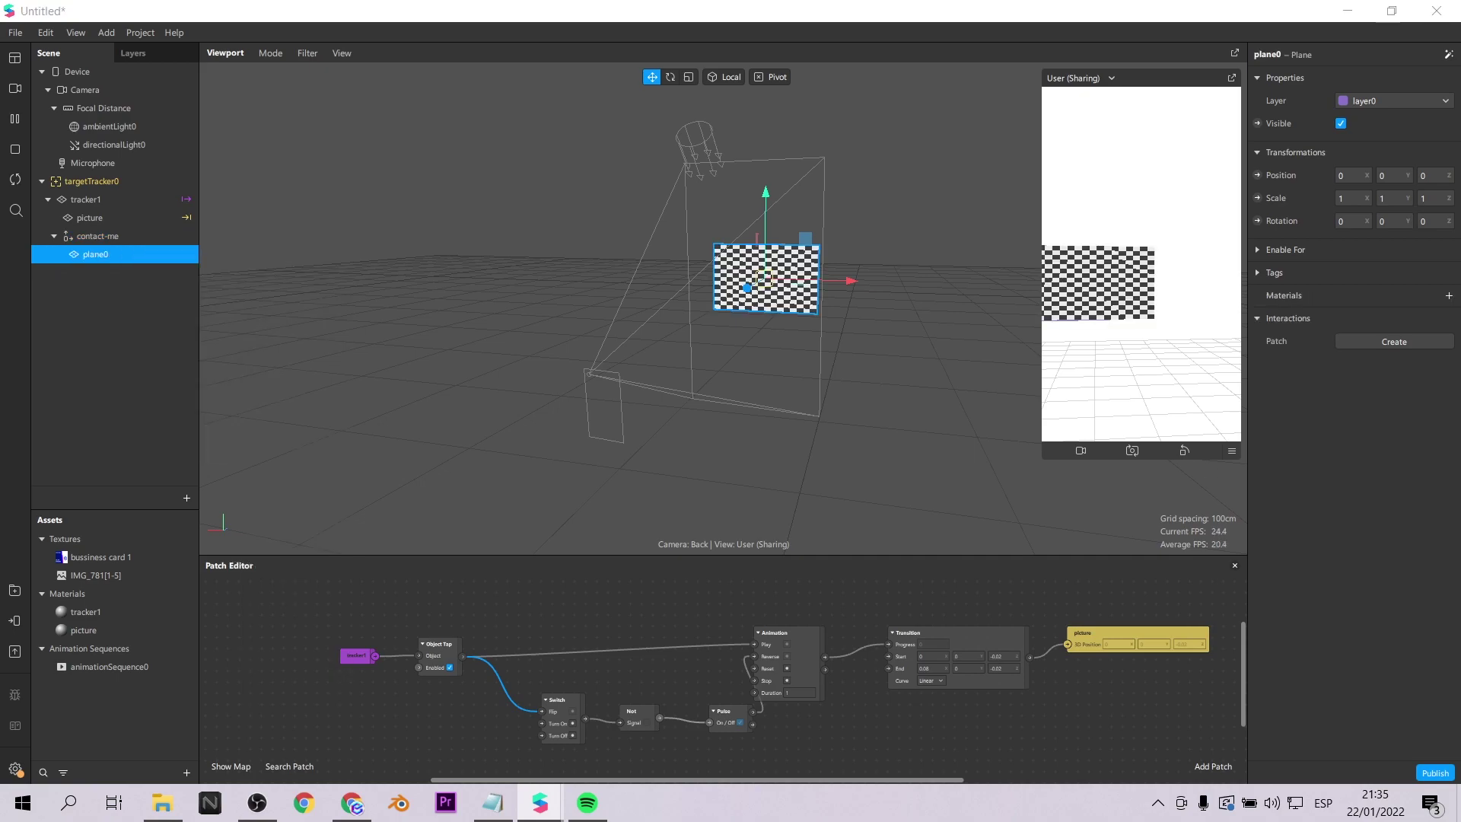
- Move the new plane above the card at about X -0.03, Y 0.14, and scale it to about 0.3 by 0.4
drag(765, 217, 767, 121)
key(r)
drag(845, 185, 784, 186)
key(w)
- Orbit the simulated view and test tapping the card by switching the preview between orbit and touch simulation
click(1231, 451)
click(1267, 478)
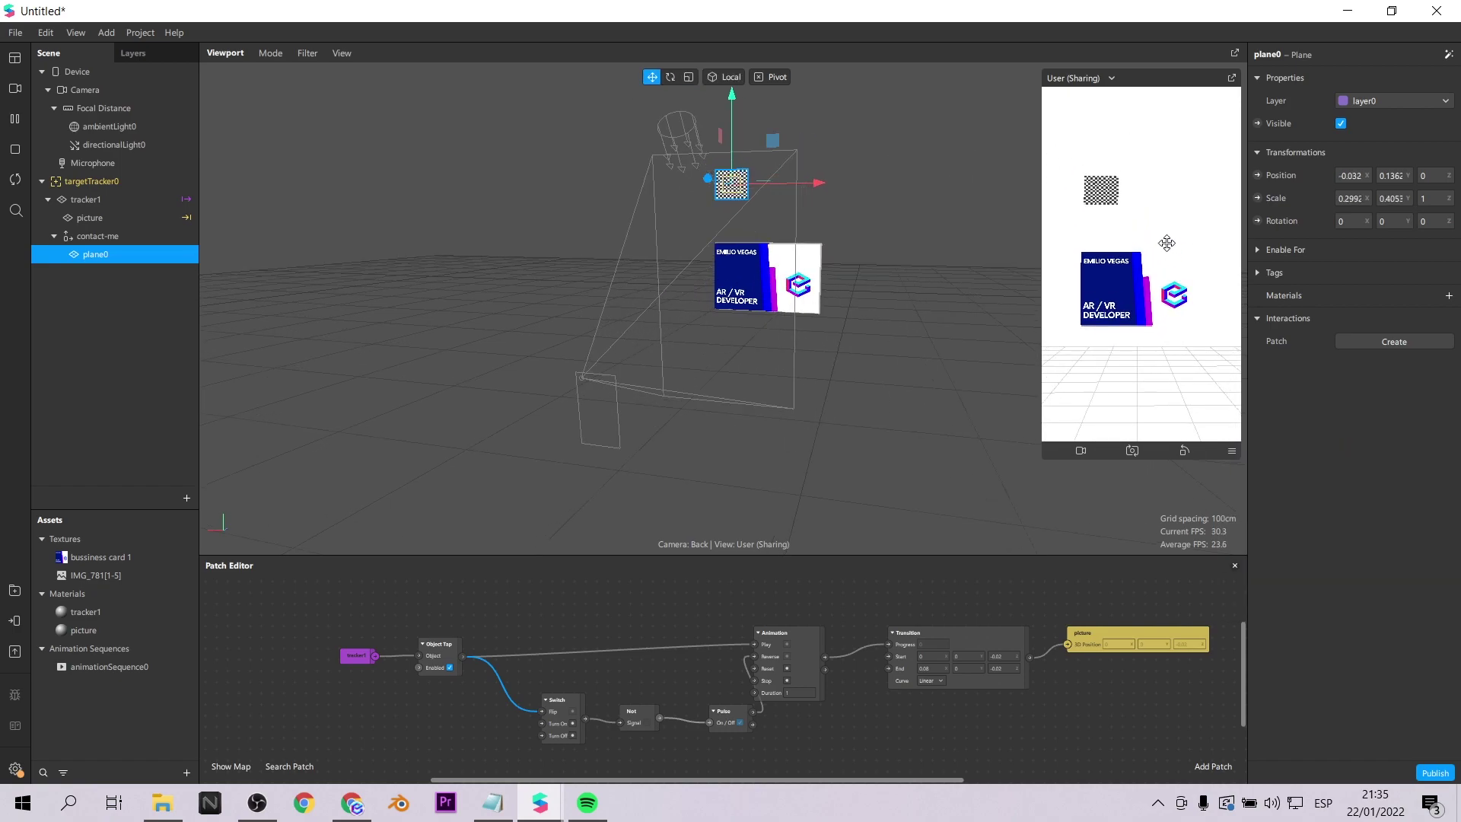
click(1232, 451)
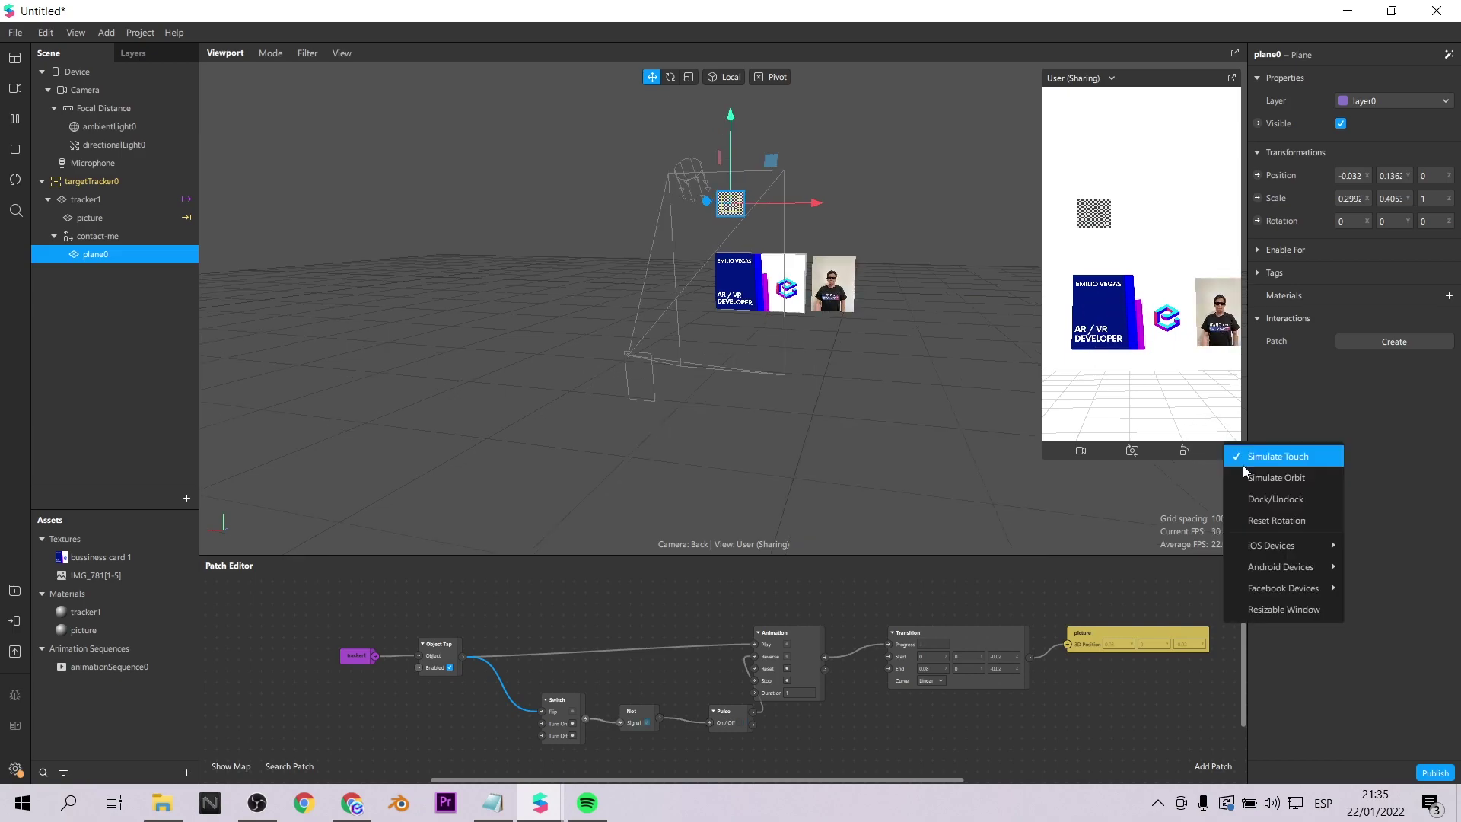
click(1260, 455)
click(1231, 450)
click(1287, 457)
- Lower the plane to about Y 0.085, just above the card, and give it a new material named phone
drag(734, 135, 734, 163)
click(1448, 296)
click(1385, 365)
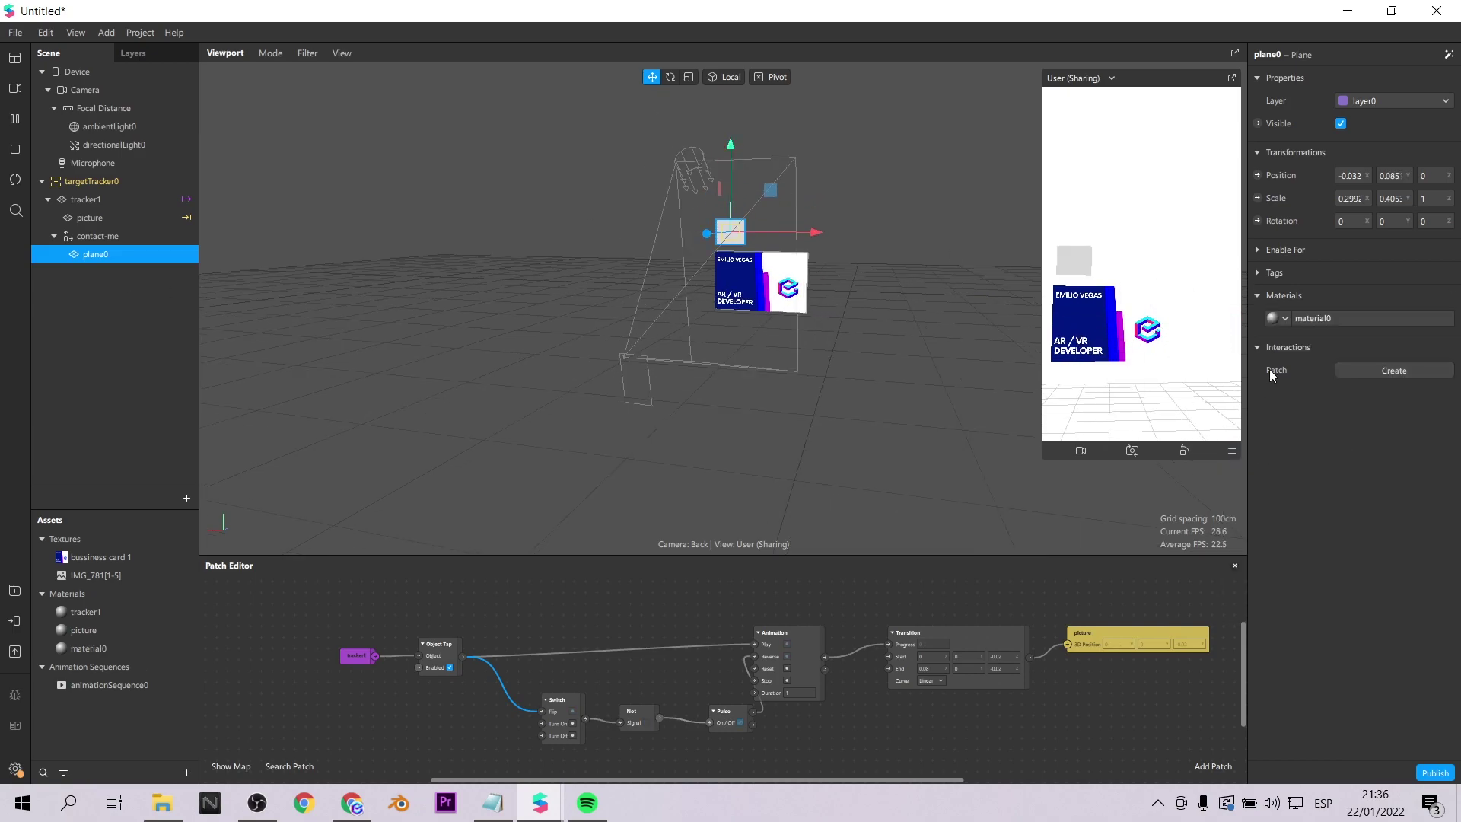
double_click(103, 652)
text(phone)
key(Return)
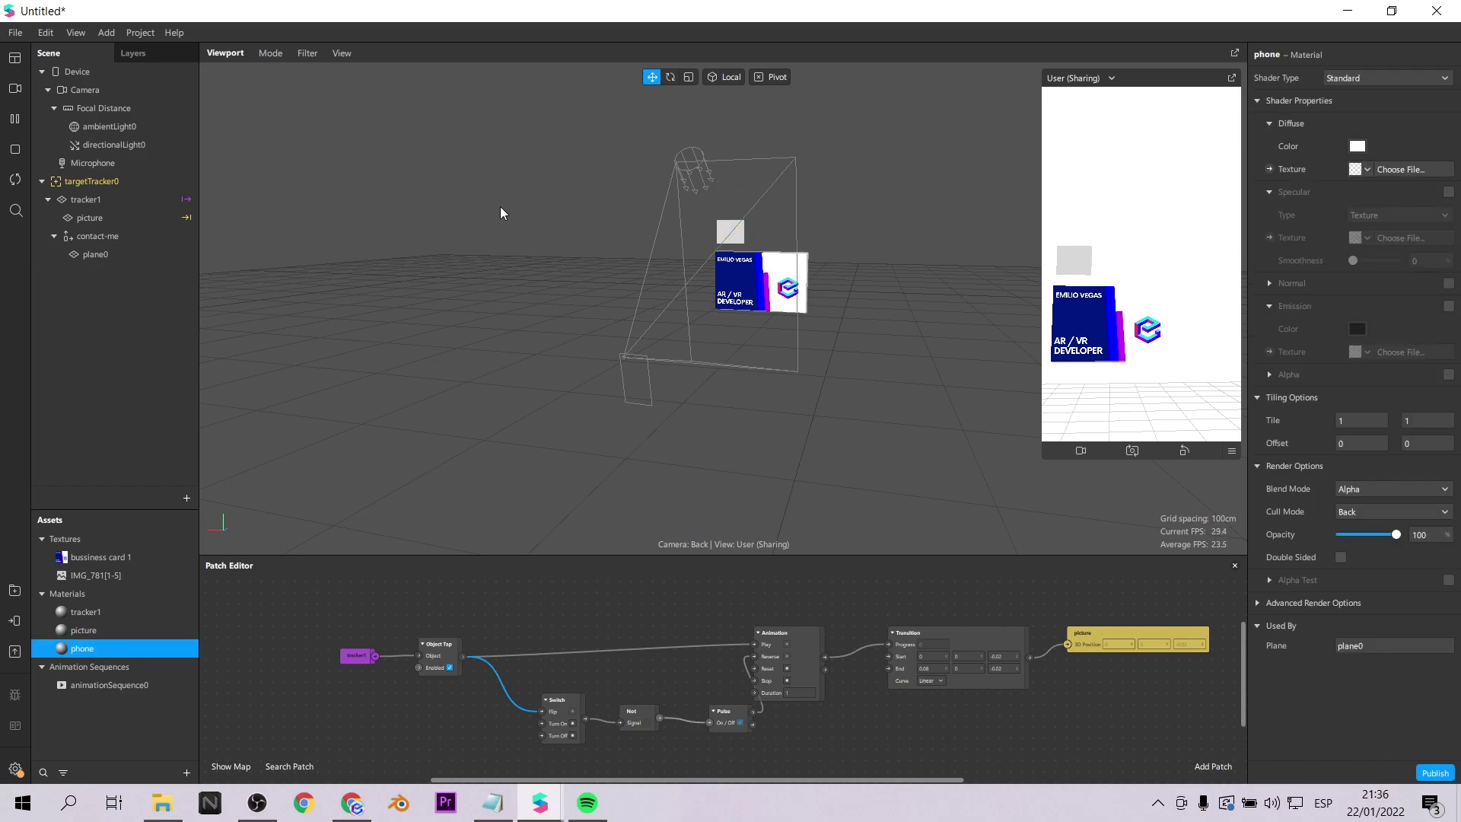
- Set the phone material's shader to Flat and import the call image from the imagenes folder as its texture
click(1385, 77)
click(1363, 98)
click(1367, 169)
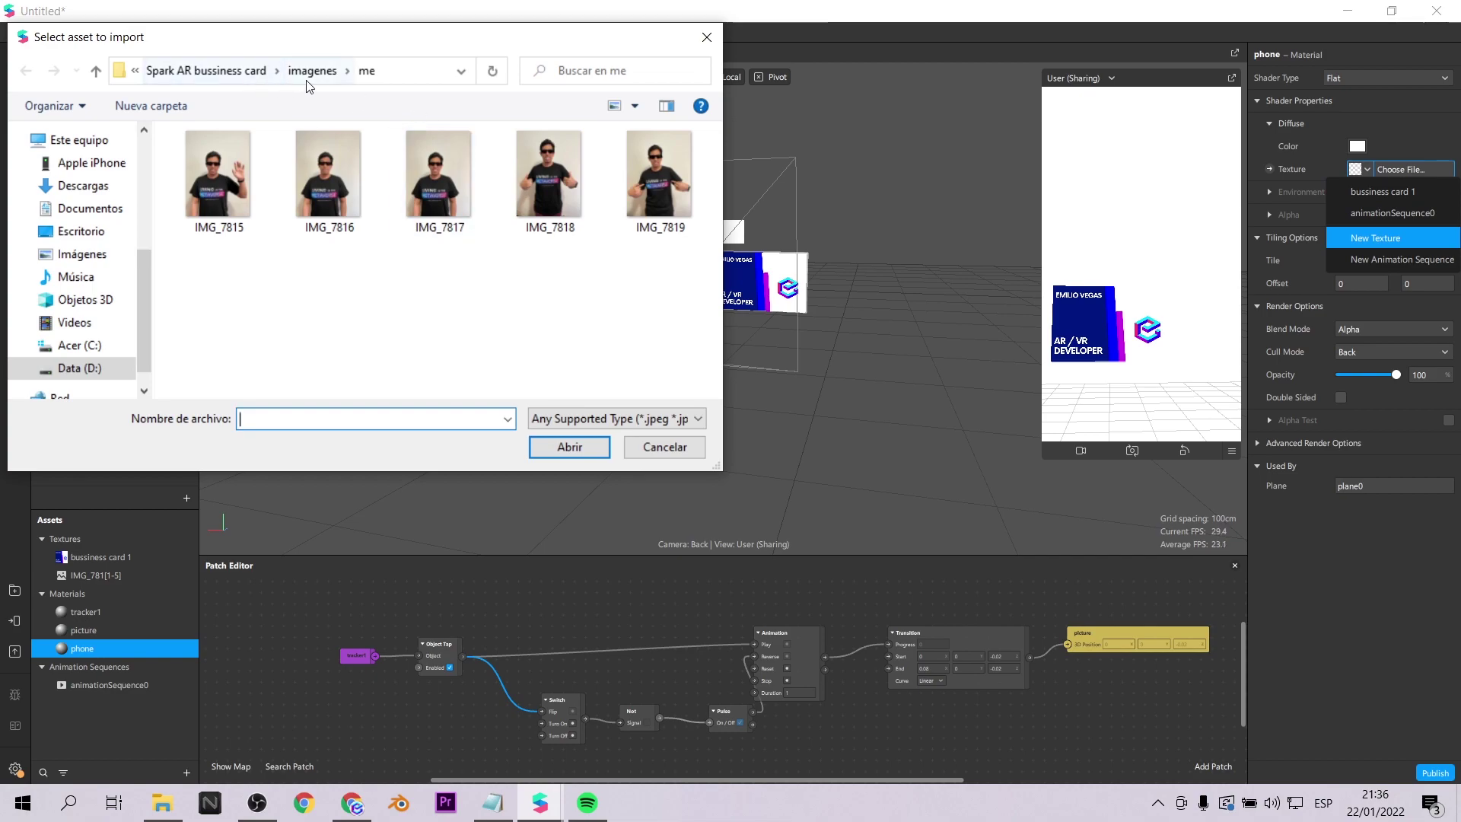
click(313, 73)
click(323, 175)
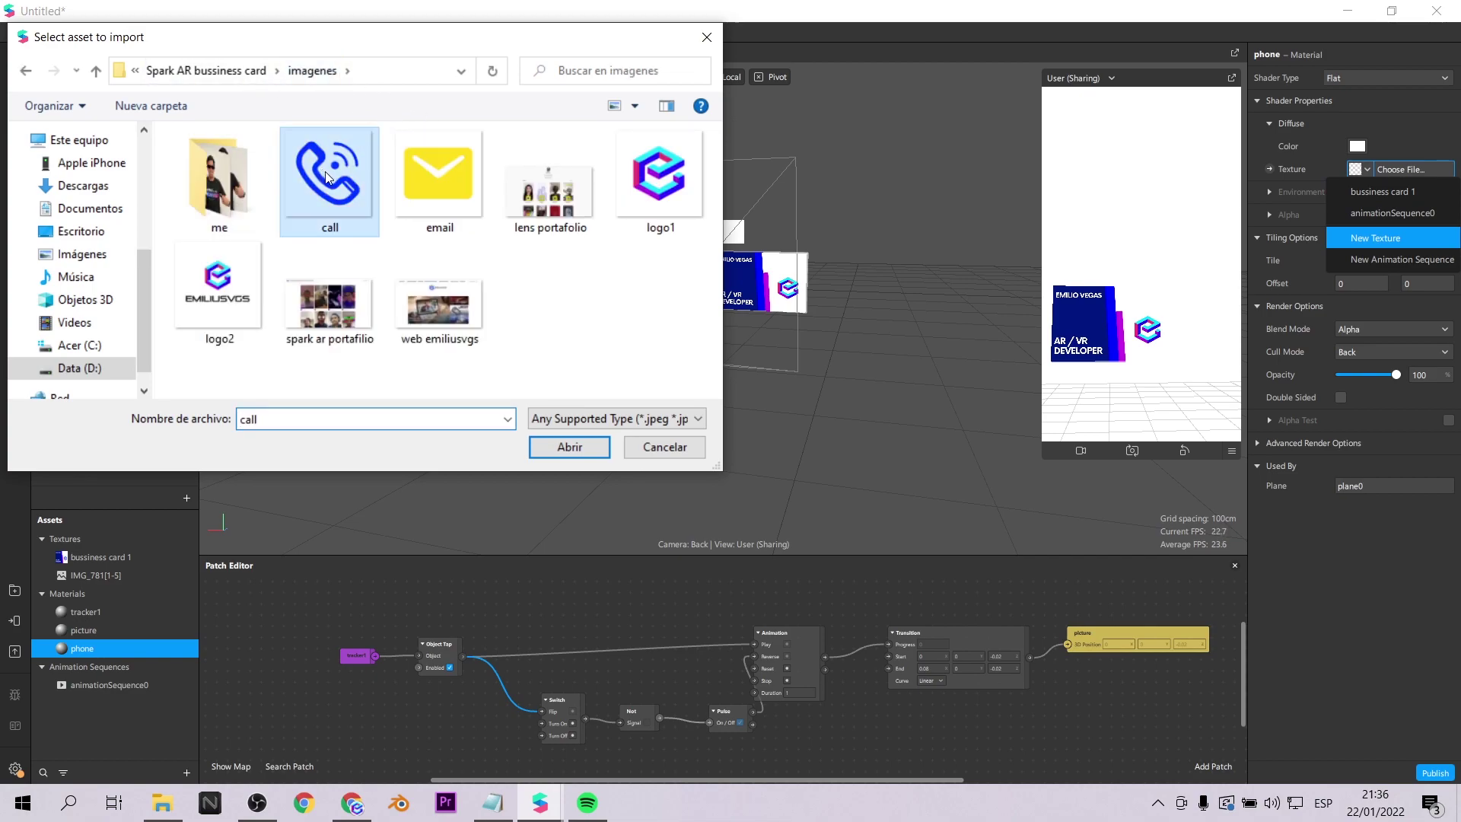
click(555, 452)
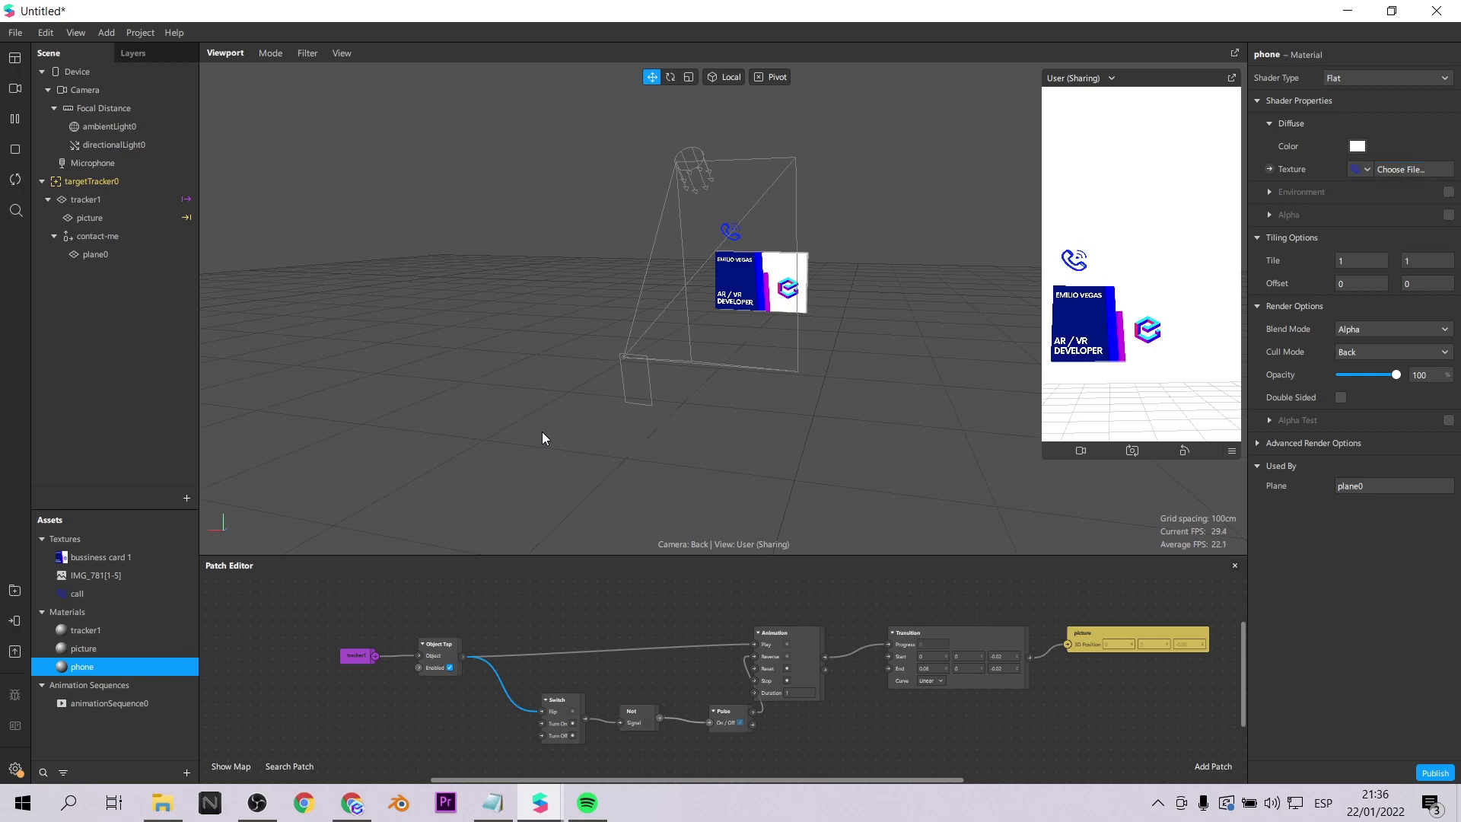
- Rename the plane as phone, narrow its X scale to about 0.24 and shift it to about X -0.039
double_click(97, 254)
text(phone)
key(Return)
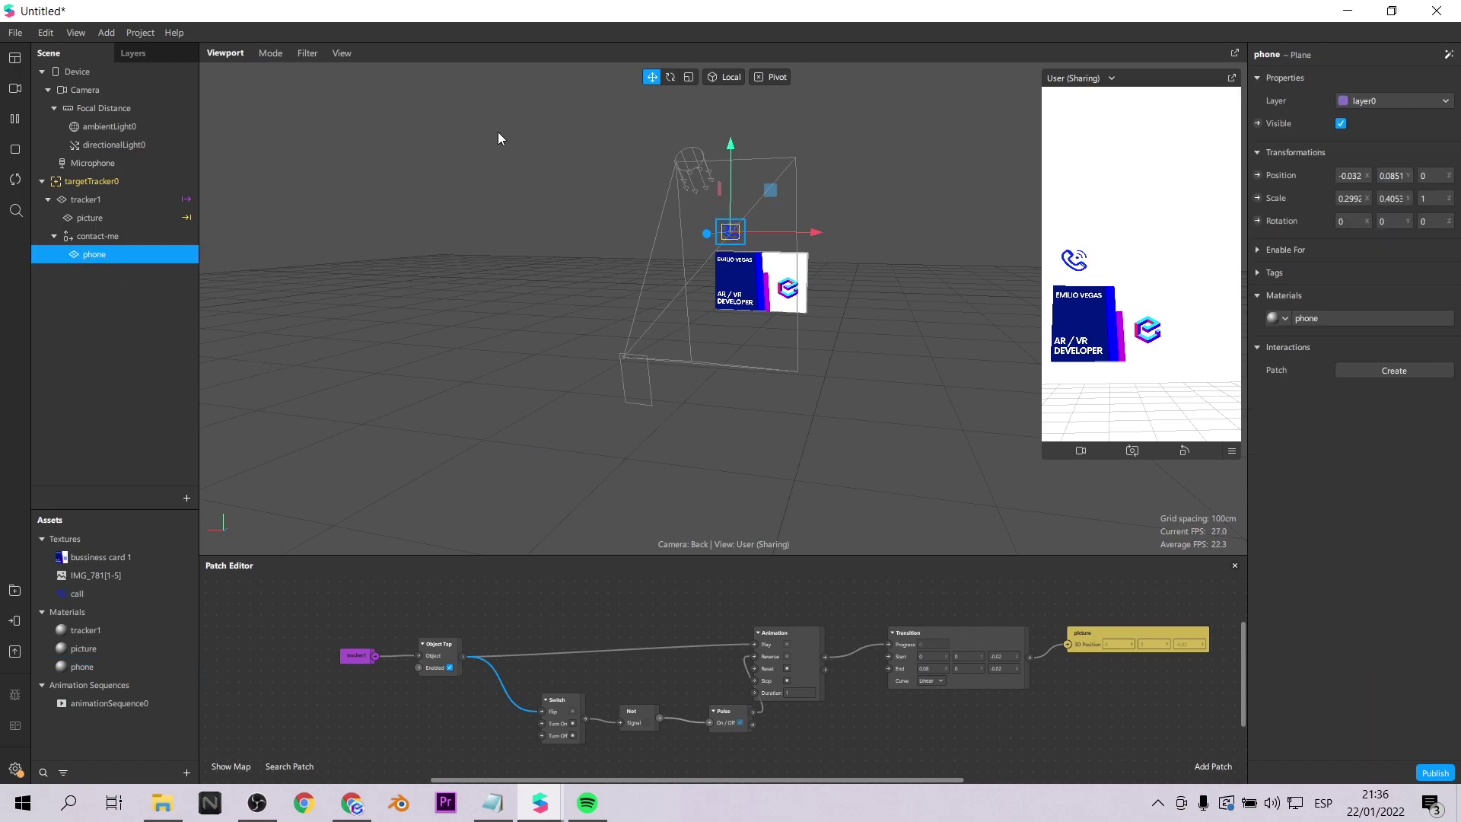
drag(805, 196, 803, 198)
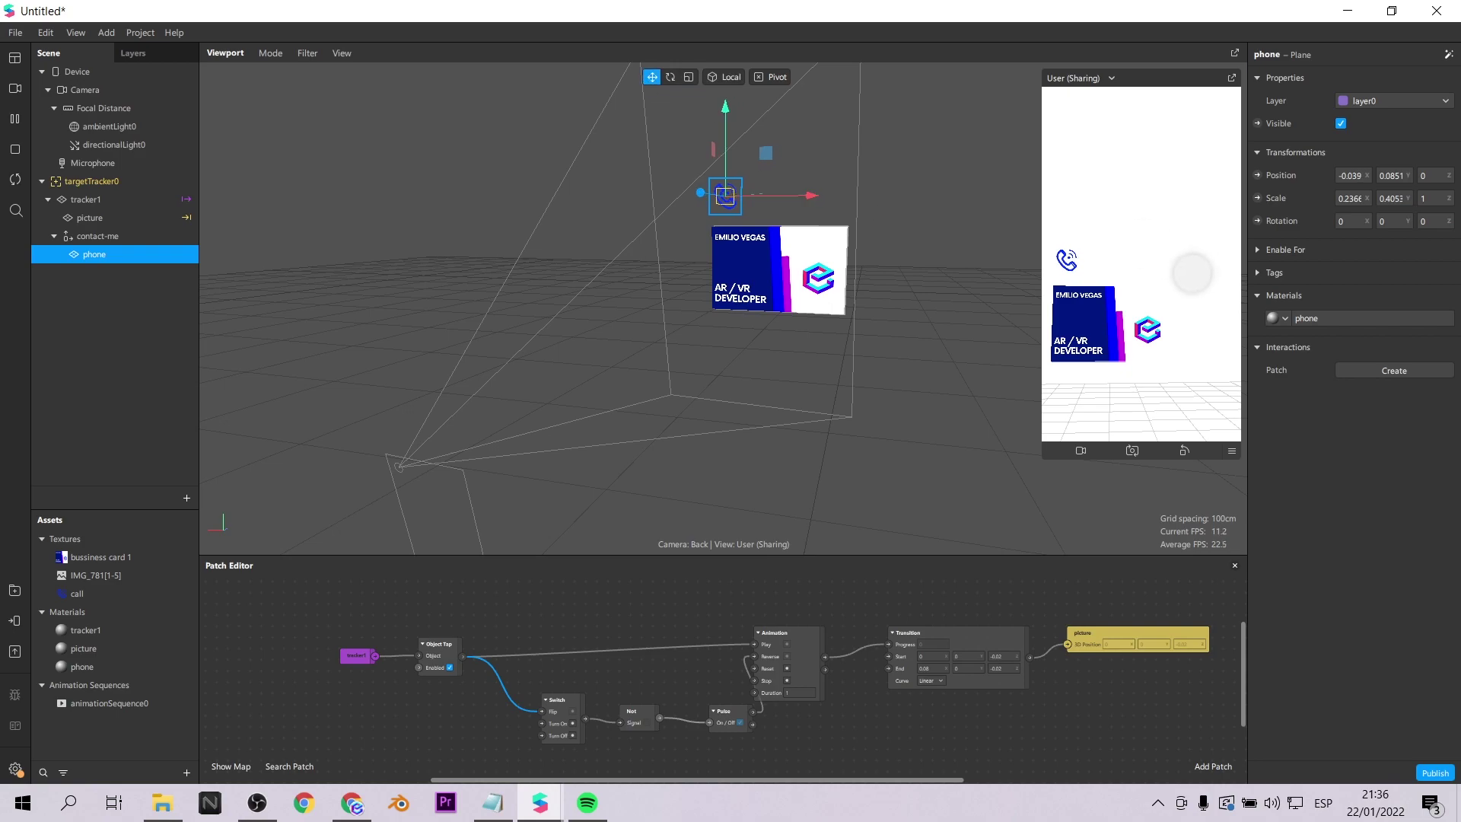
- Add a 3D Text object inside the phone plane and place it beside the call icon, at about X 0.08, Y 0.01
double_click(115, 253)
right_click(115, 253)
mouse_move(175, 266)
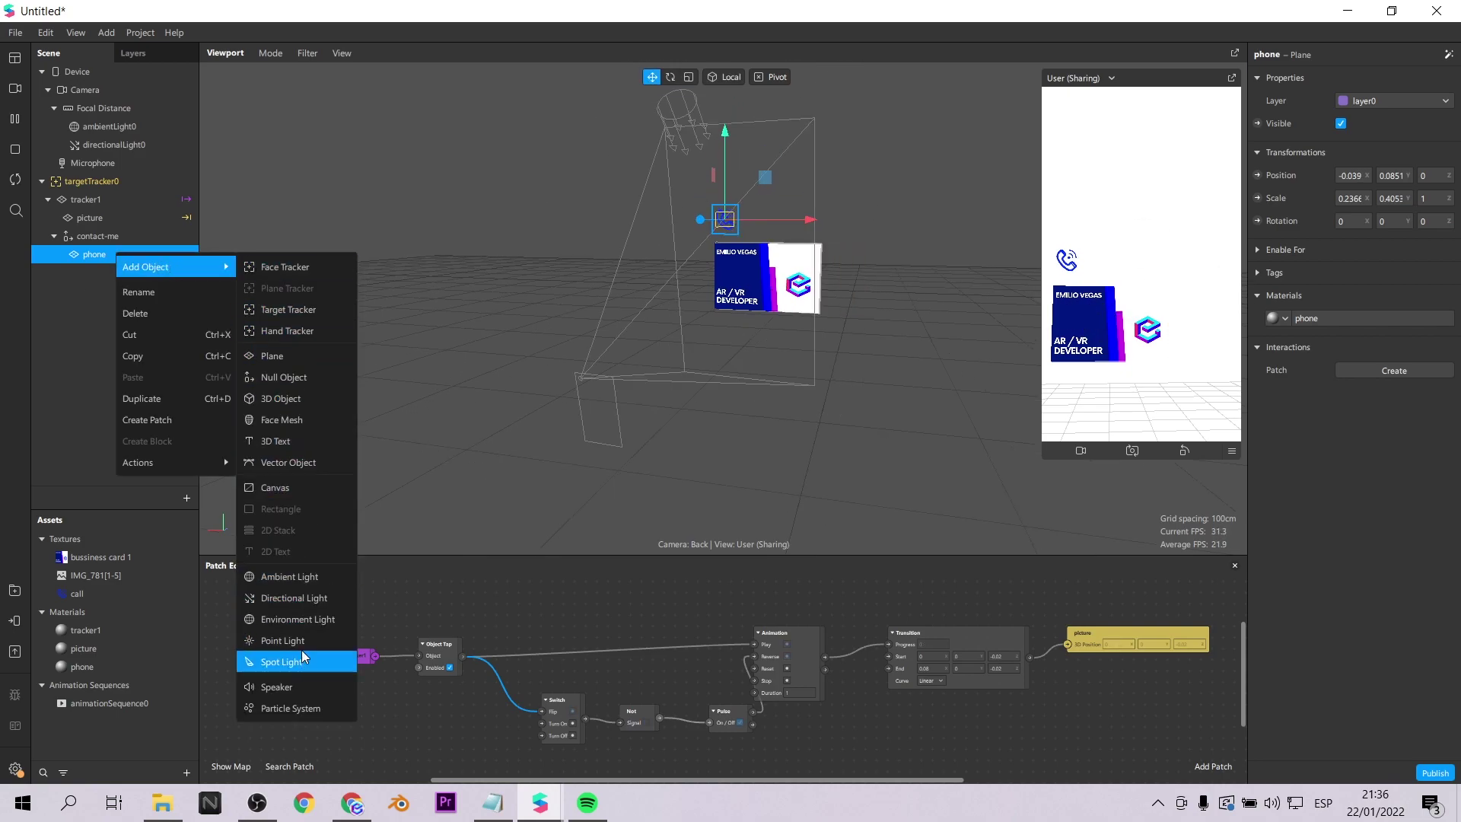
click(303, 443)
drag(813, 221, 832, 220)
drag(748, 167, 749, 164)
- Replace the 3D text's default wording with the placeholder phone number
click(1369, 290)
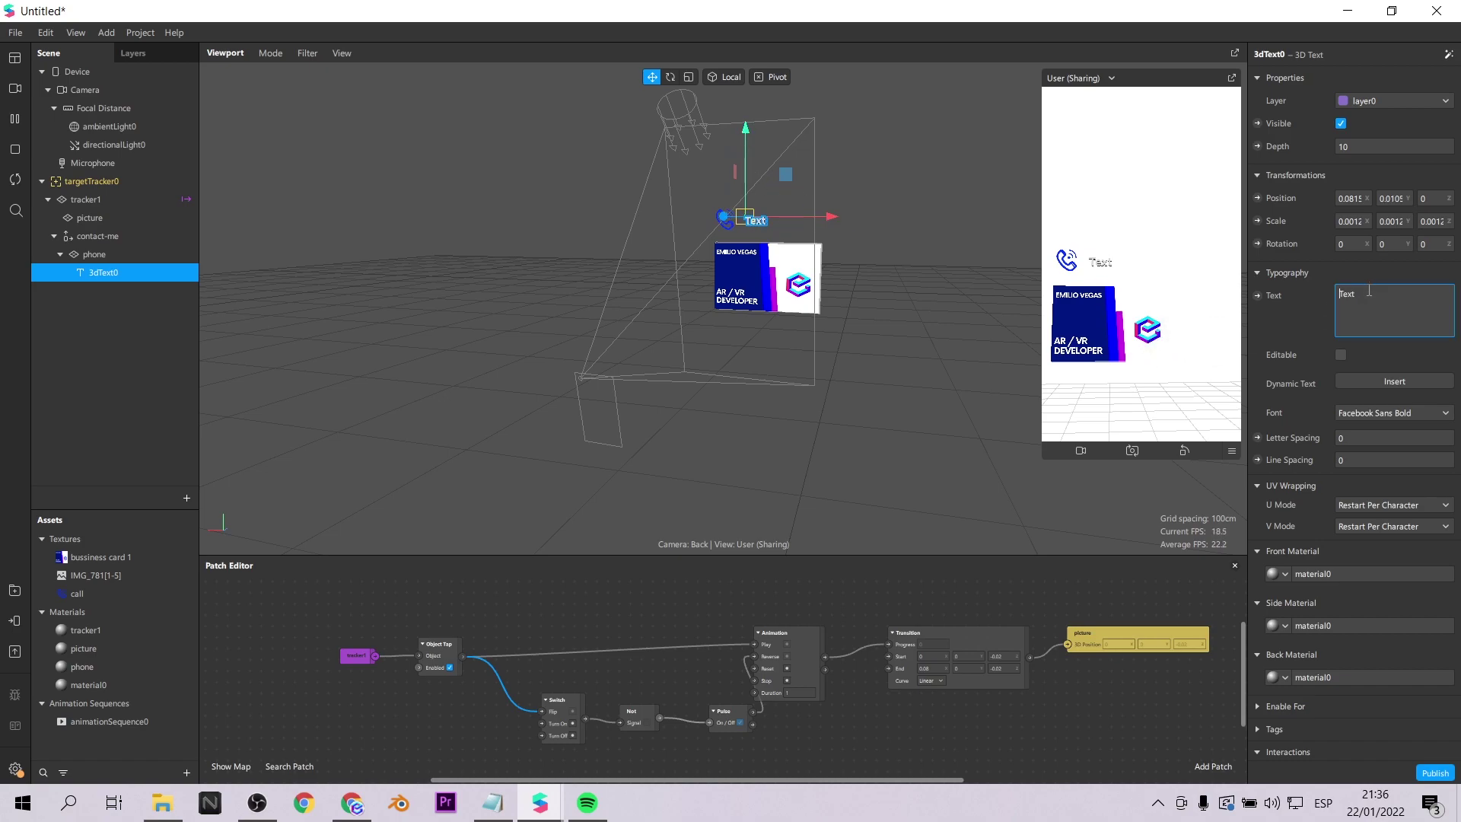
text(999-999.)
key(BackSpace)
text(-999)
click(847, 160)
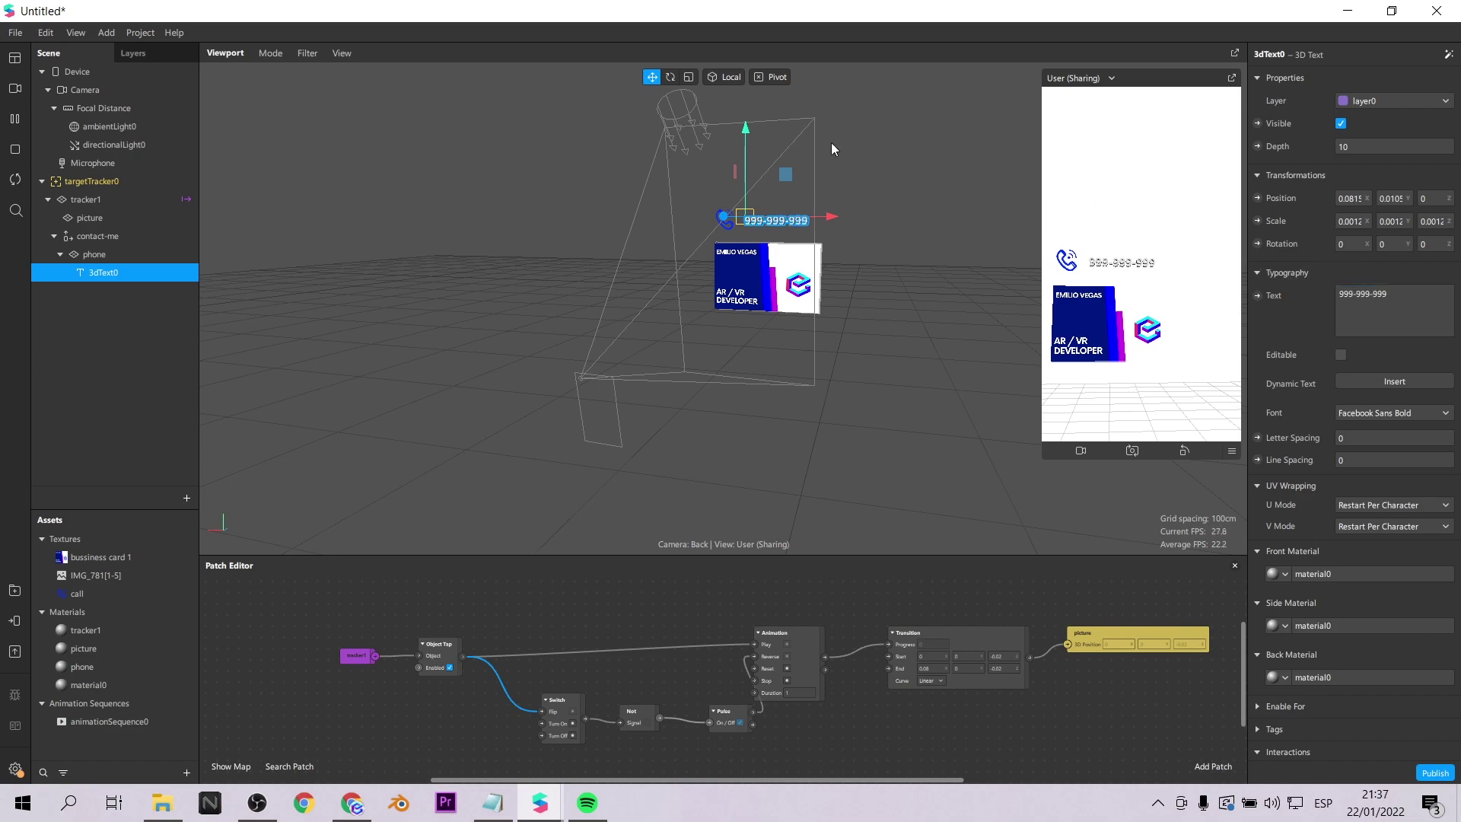
- Scale the phone number text to about 0.0011 in X and Y so it fits beside the call icon
click(689, 76)
drag(786, 177, 769, 183)
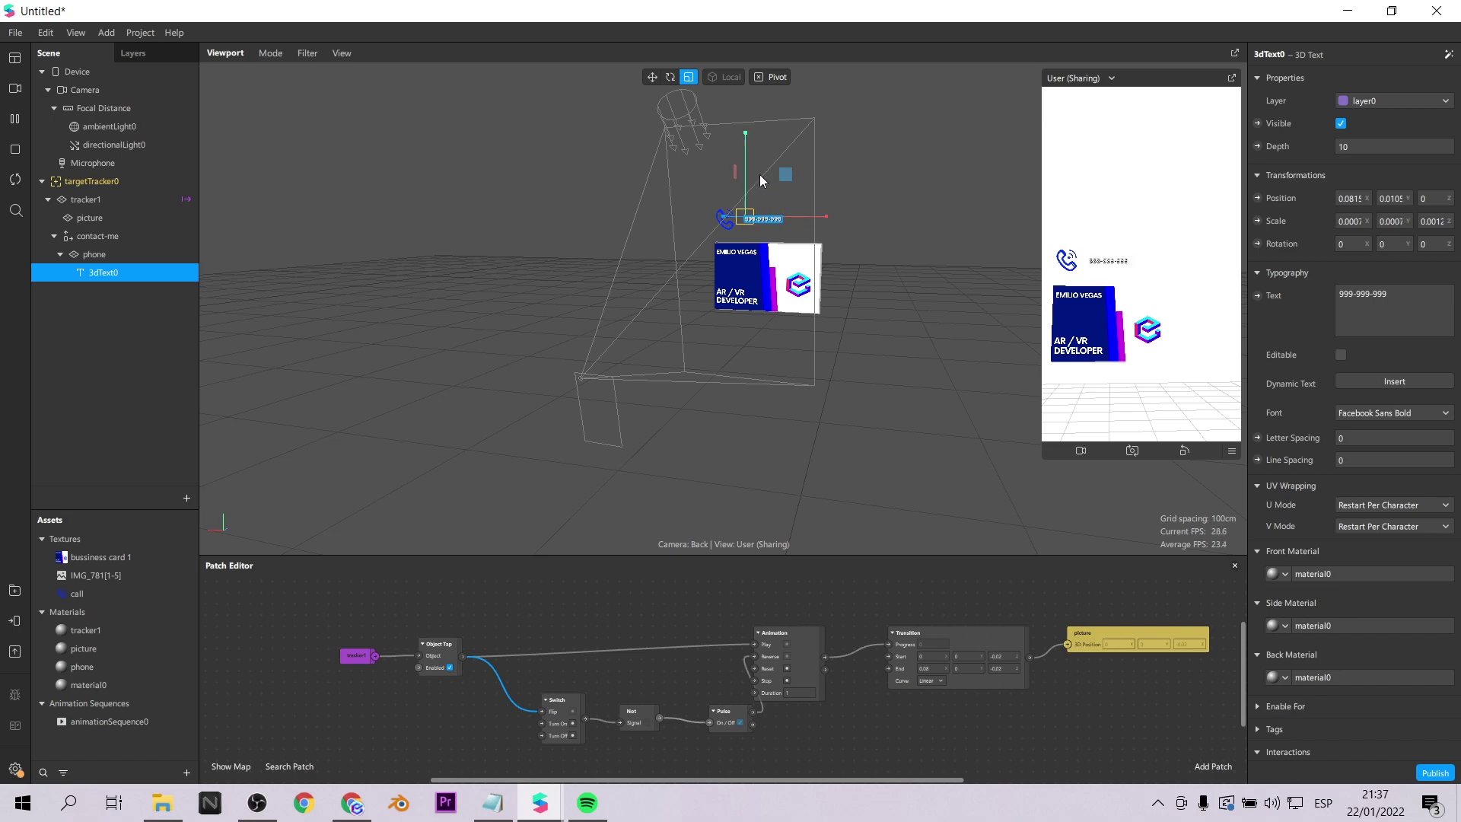
scroll(828, 271, up, 5)
scroll(799, 259, up, 3)
click(798, 309)
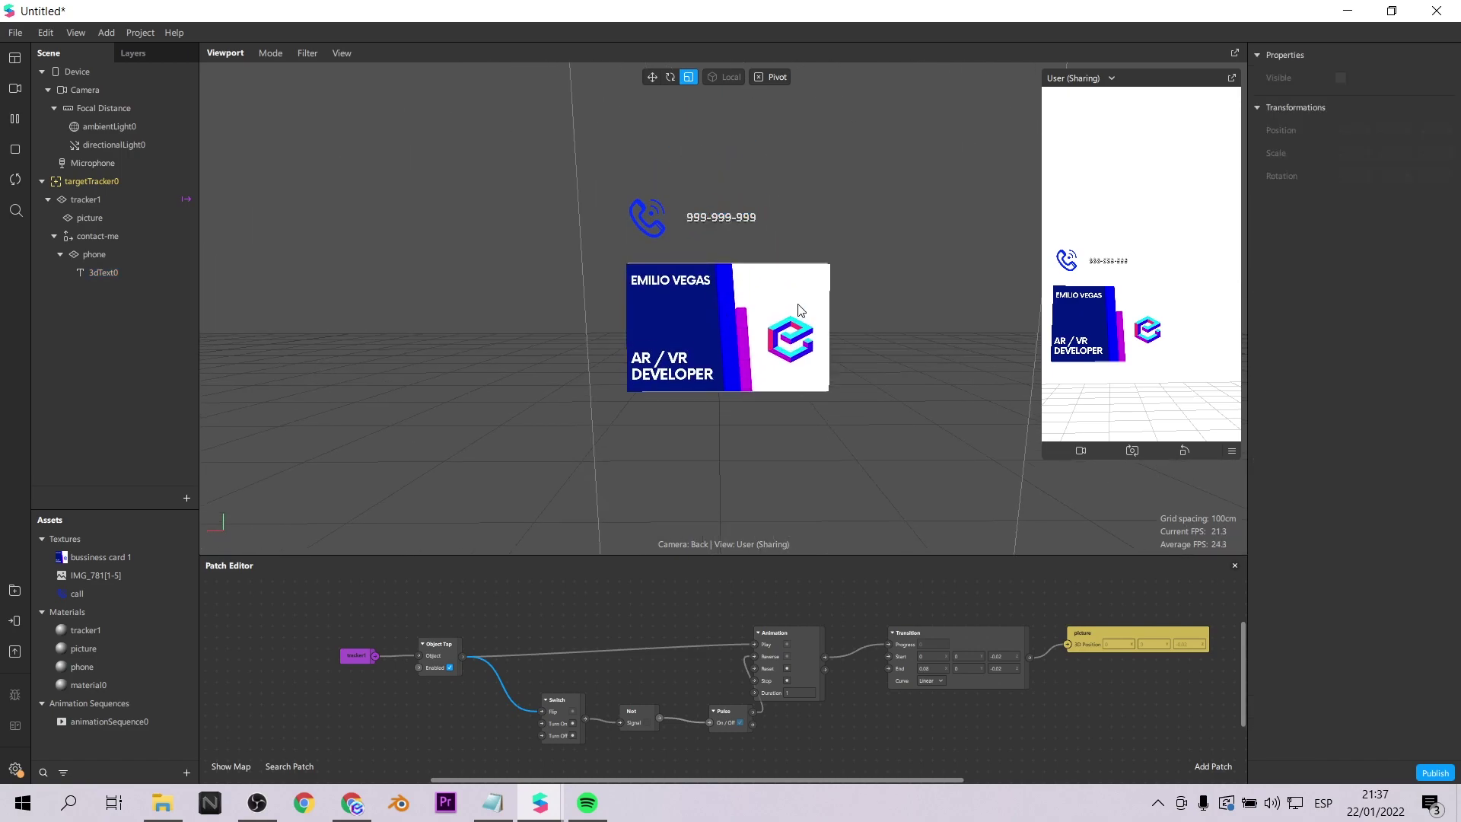
click(107, 273)
drag(727, 175, 760, 159)
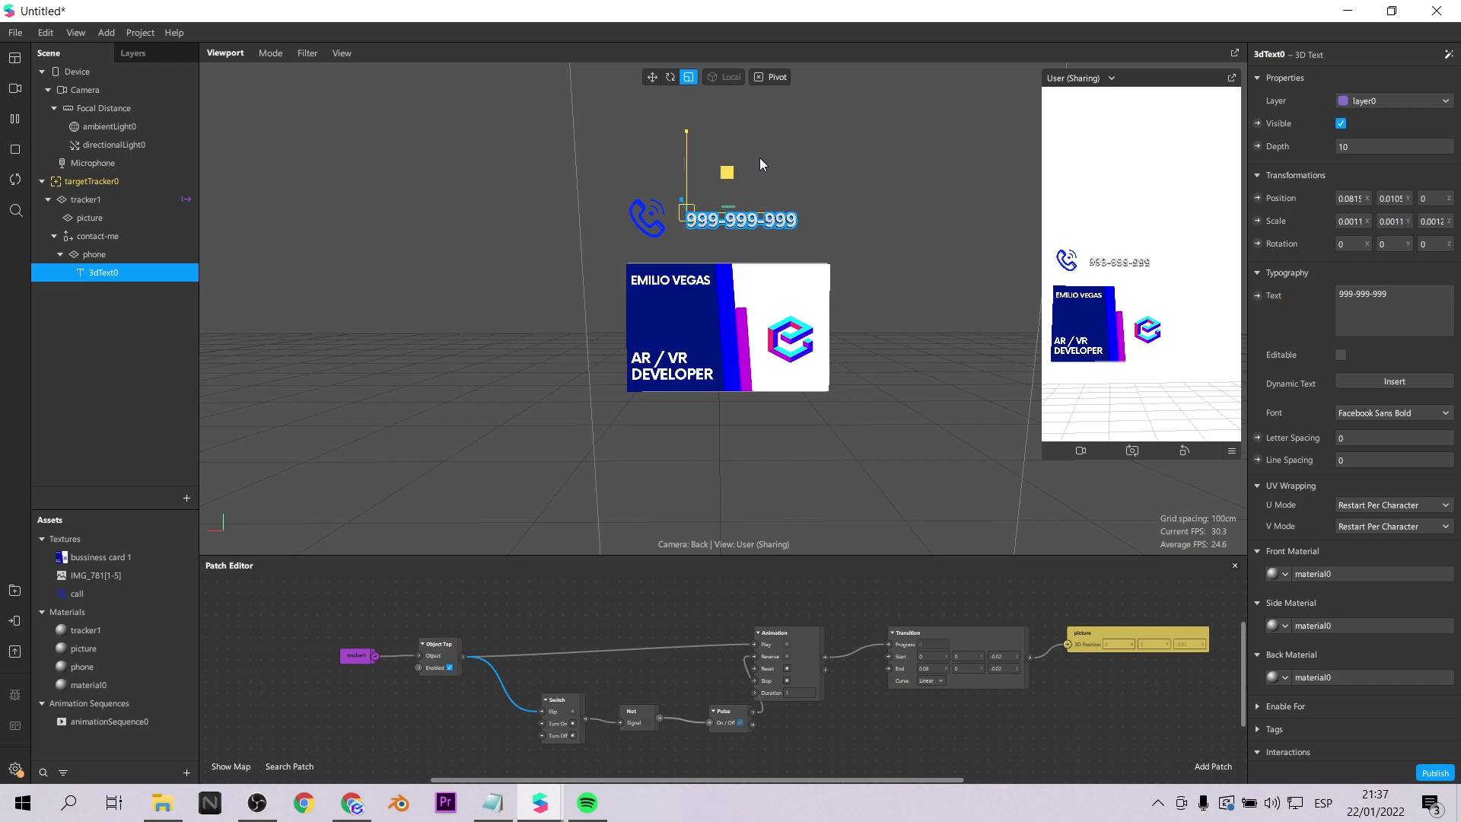
- Rename the phone number text's material as blue
click(1283, 576)
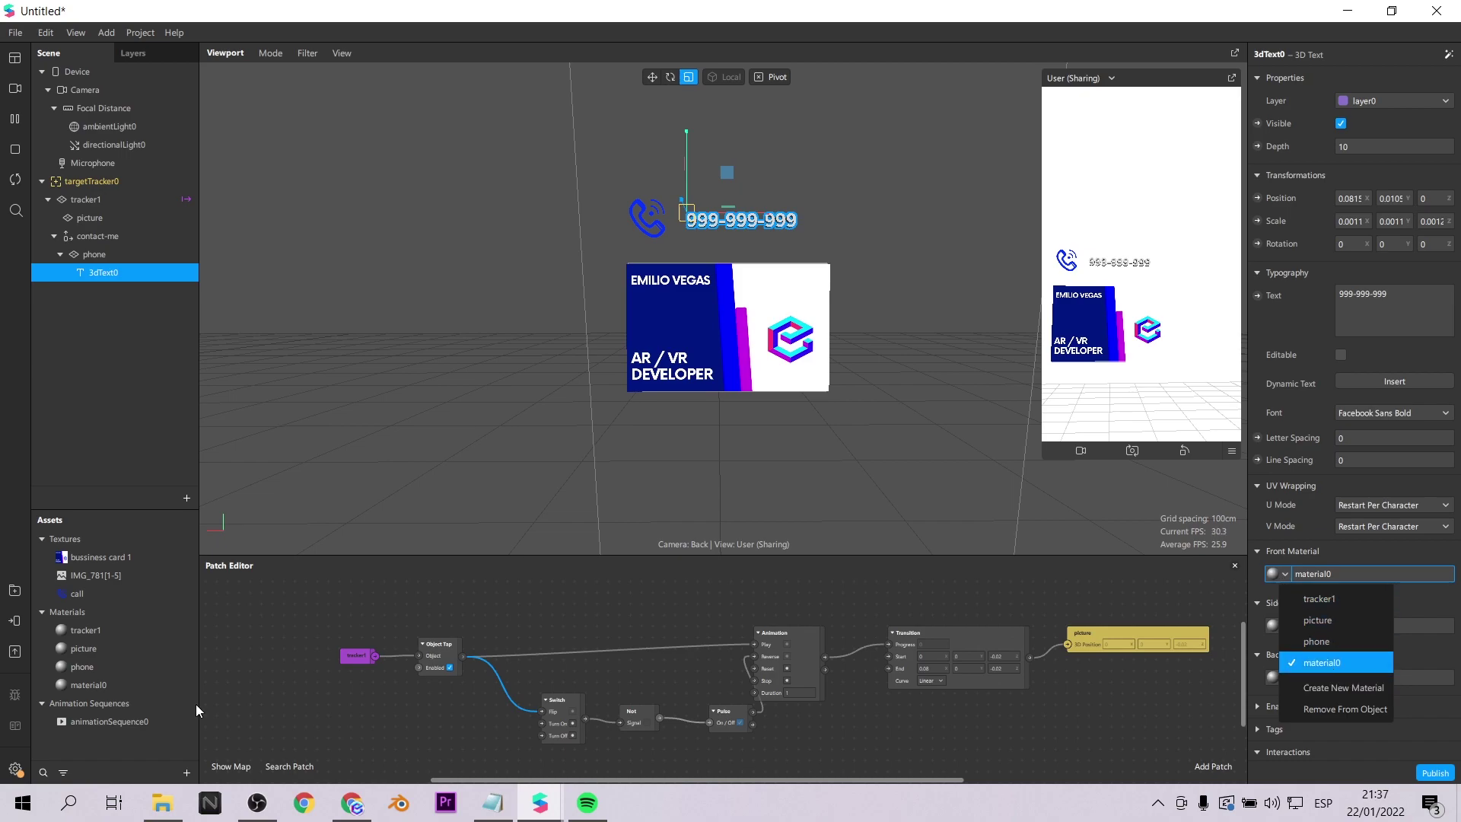
click(90, 685)
click(93, 687)
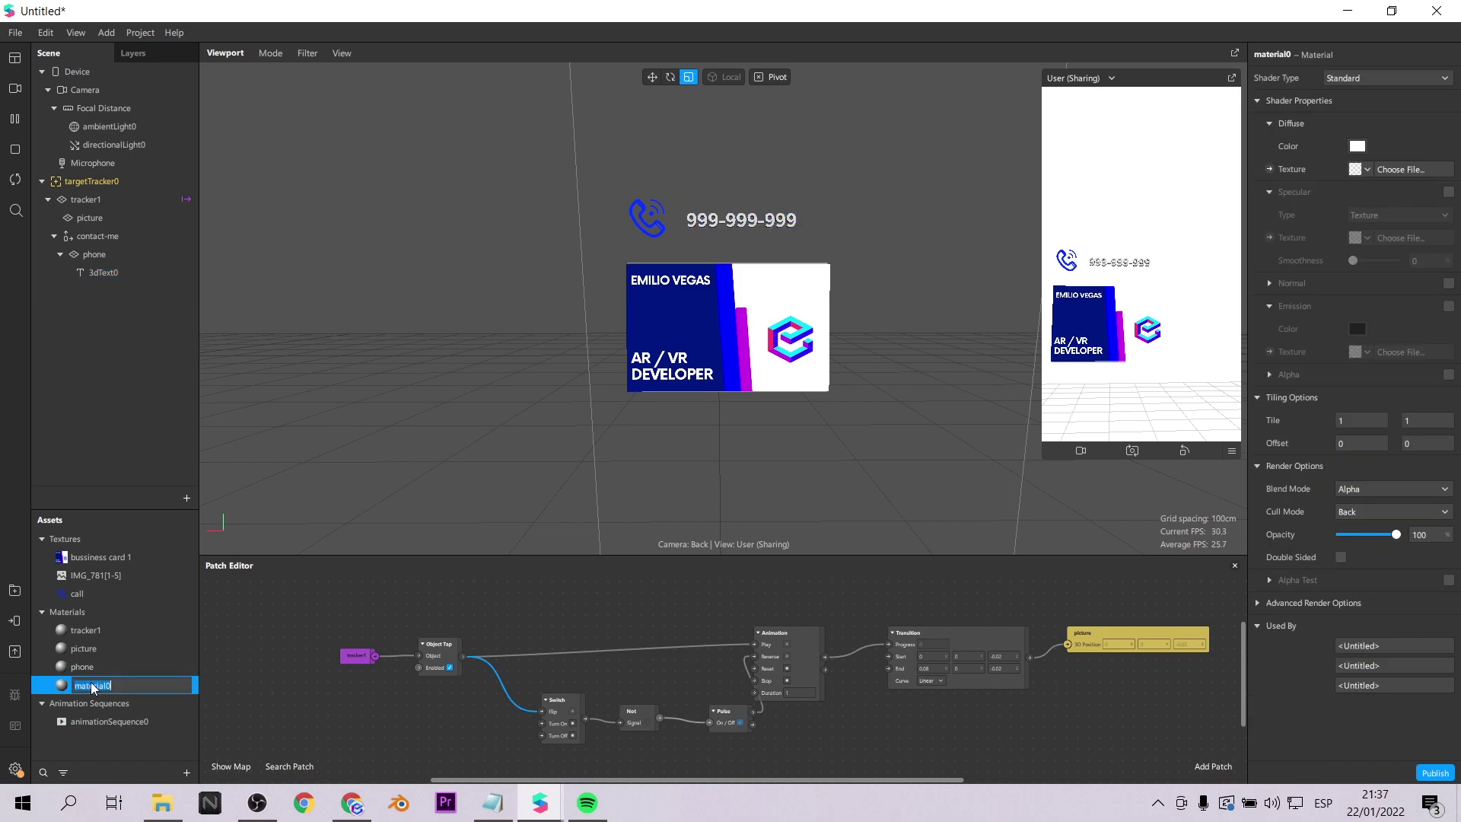
text(blue)
key(Return)
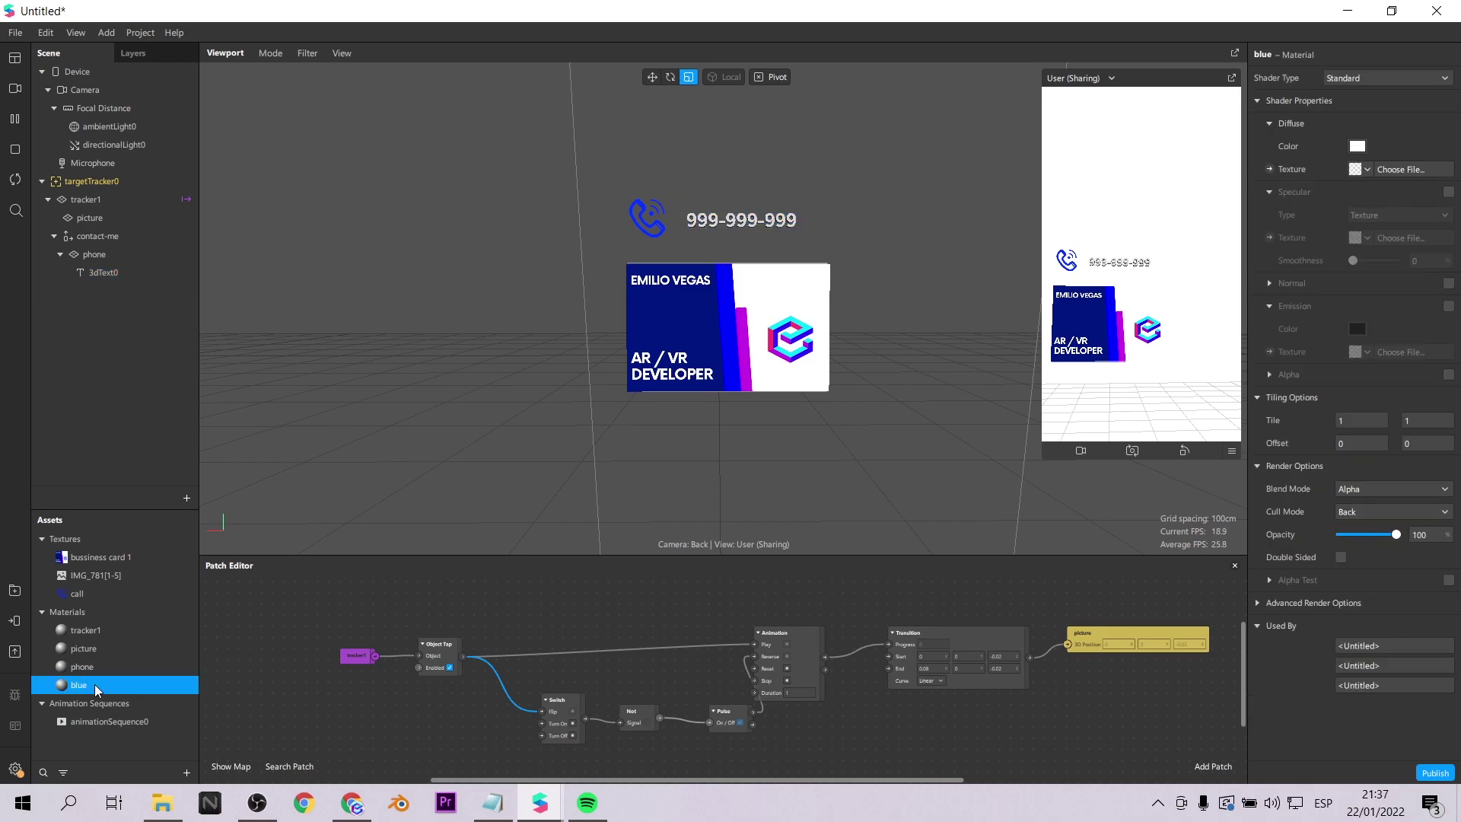
- Set the blue material's shader to Flat and its diffuse color to a strong blue
click(1362, 75)
click(1358, 80)
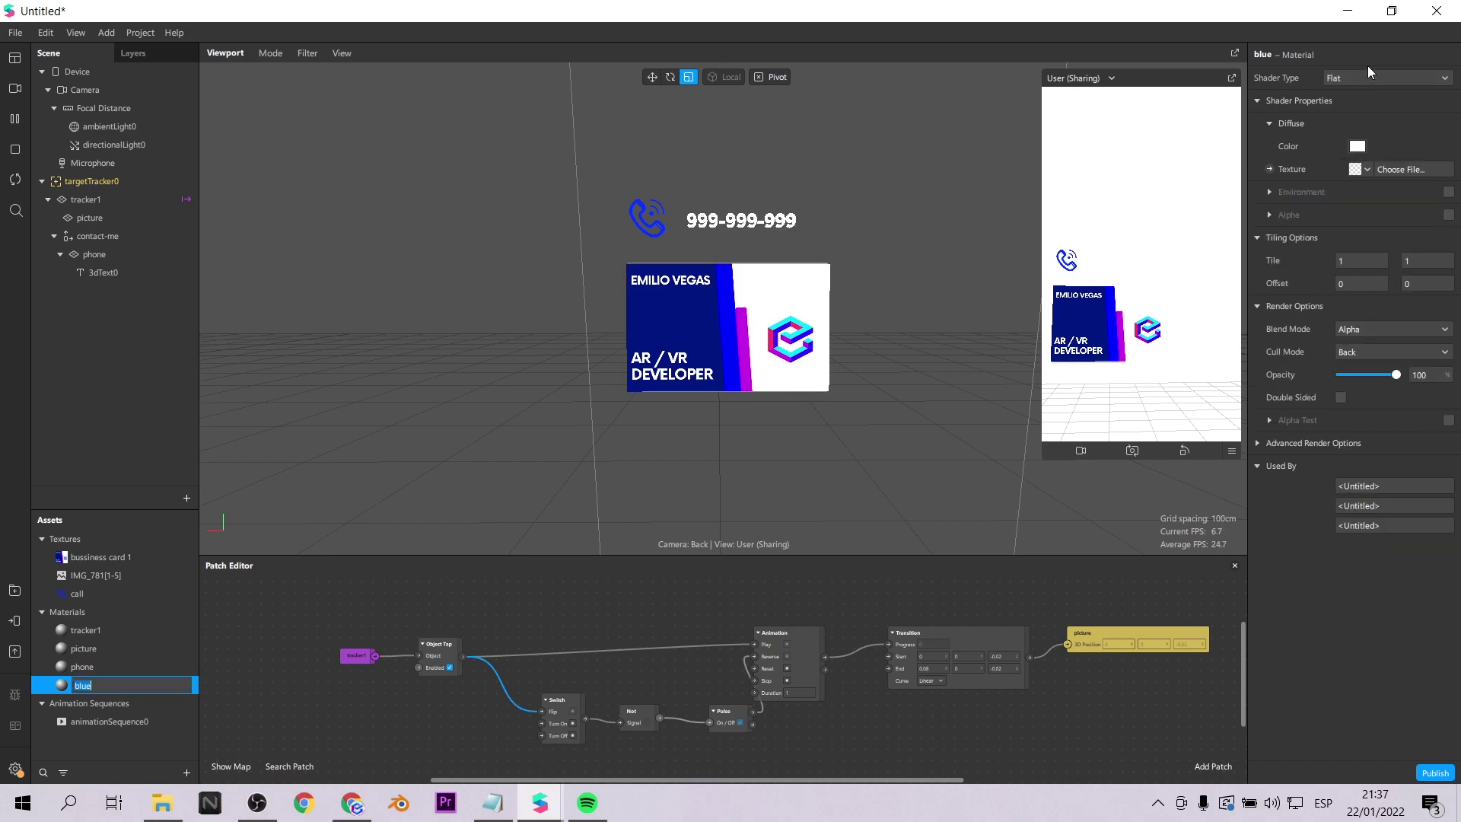
click(1358, 146)
click(552, 304)
click(807, 528)
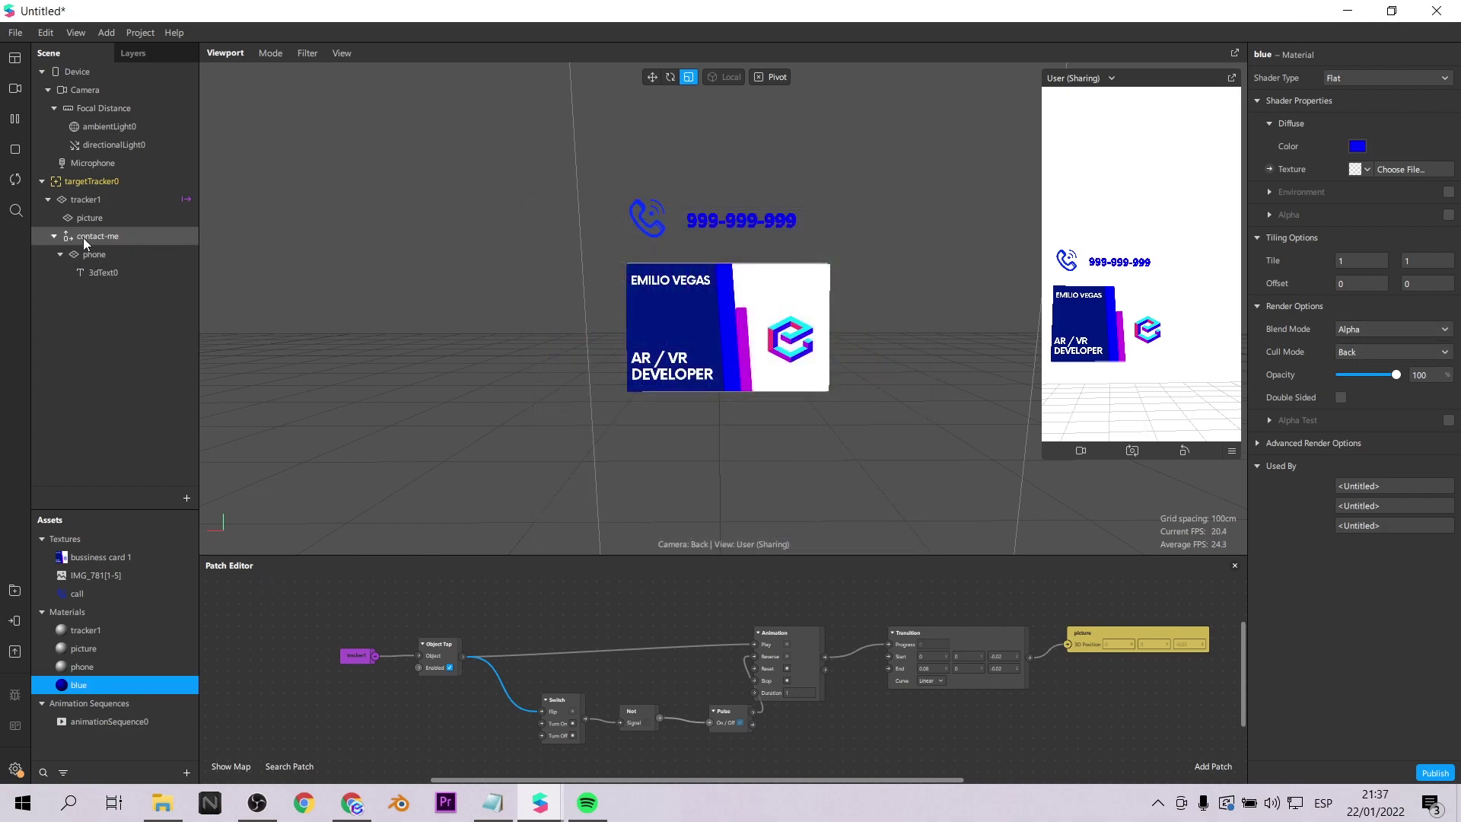
- Switch the blue material's shader type back to Standard
click(110, 273)
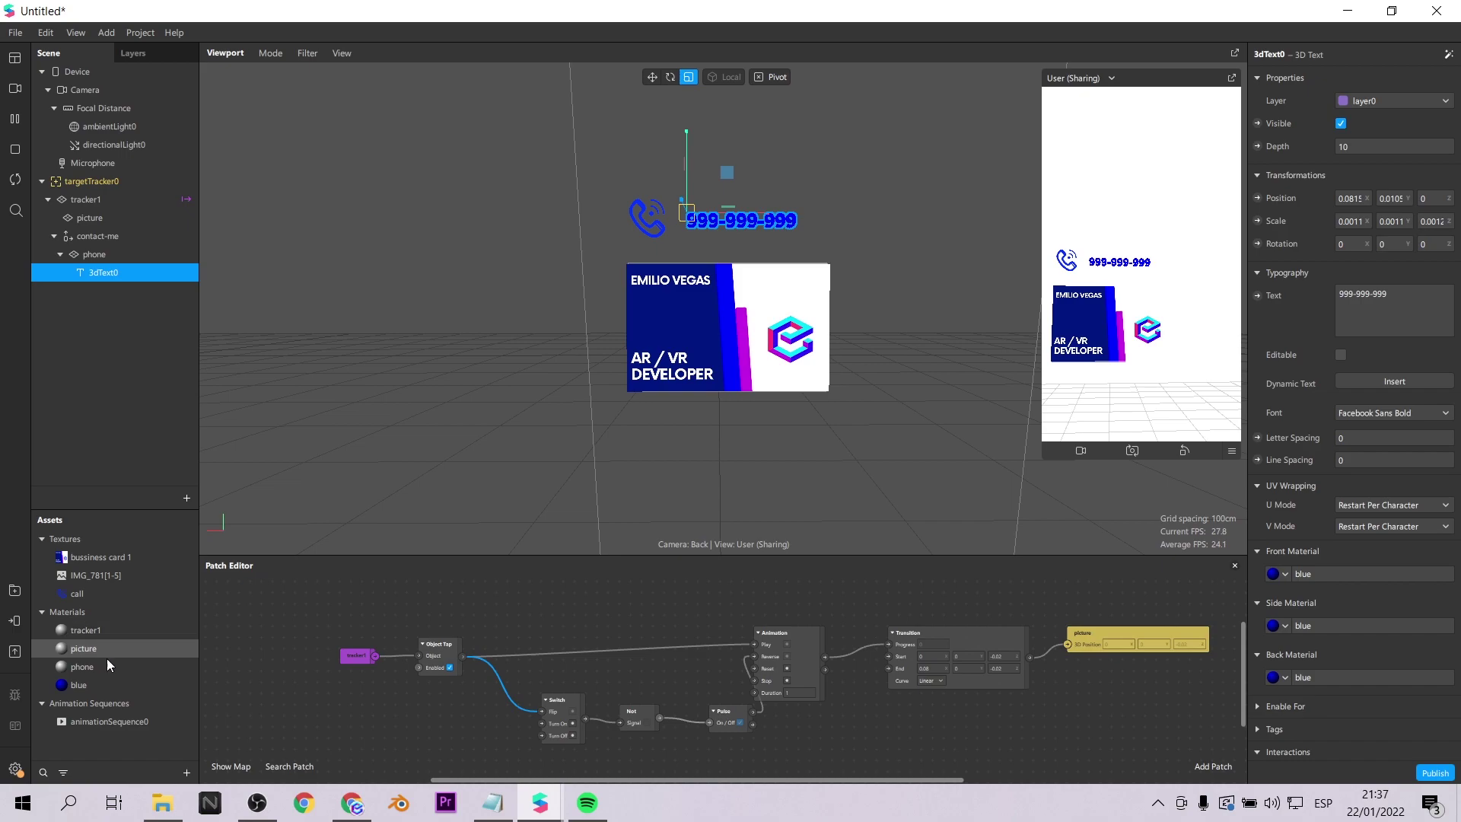
click(107, 684)
click(1372, 79)
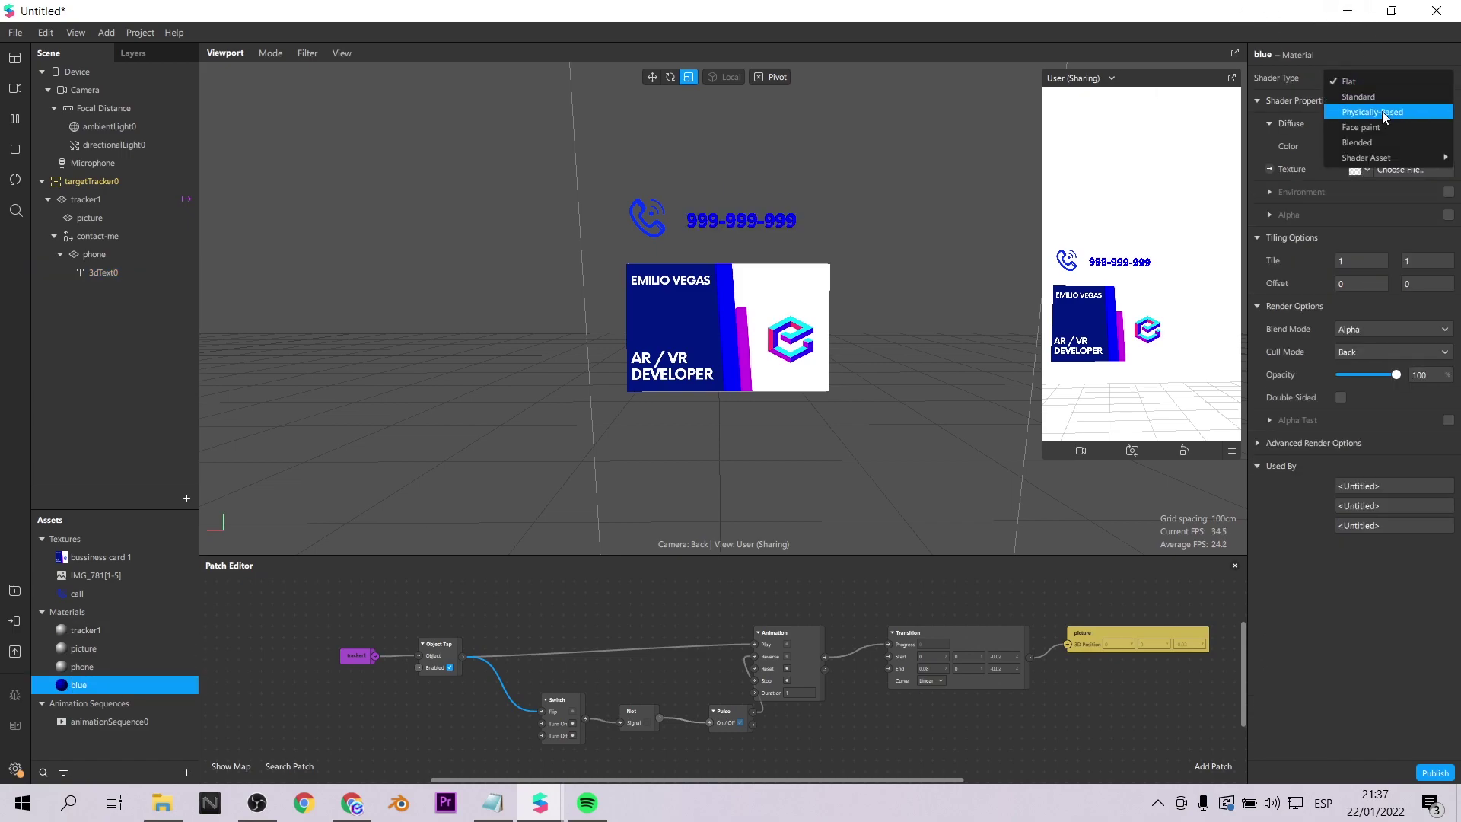
click(1381, 97)
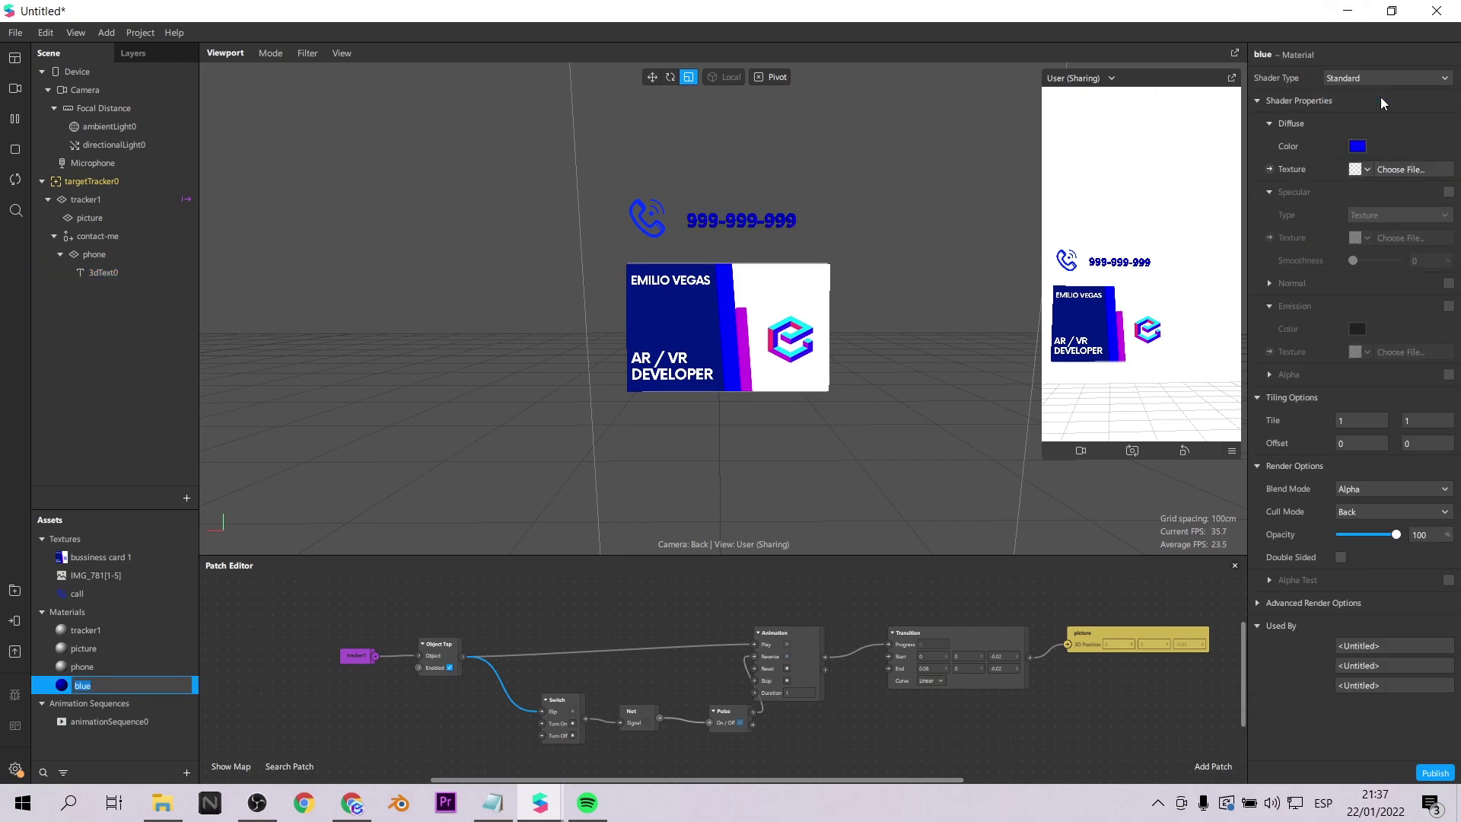
click(1300, 157)
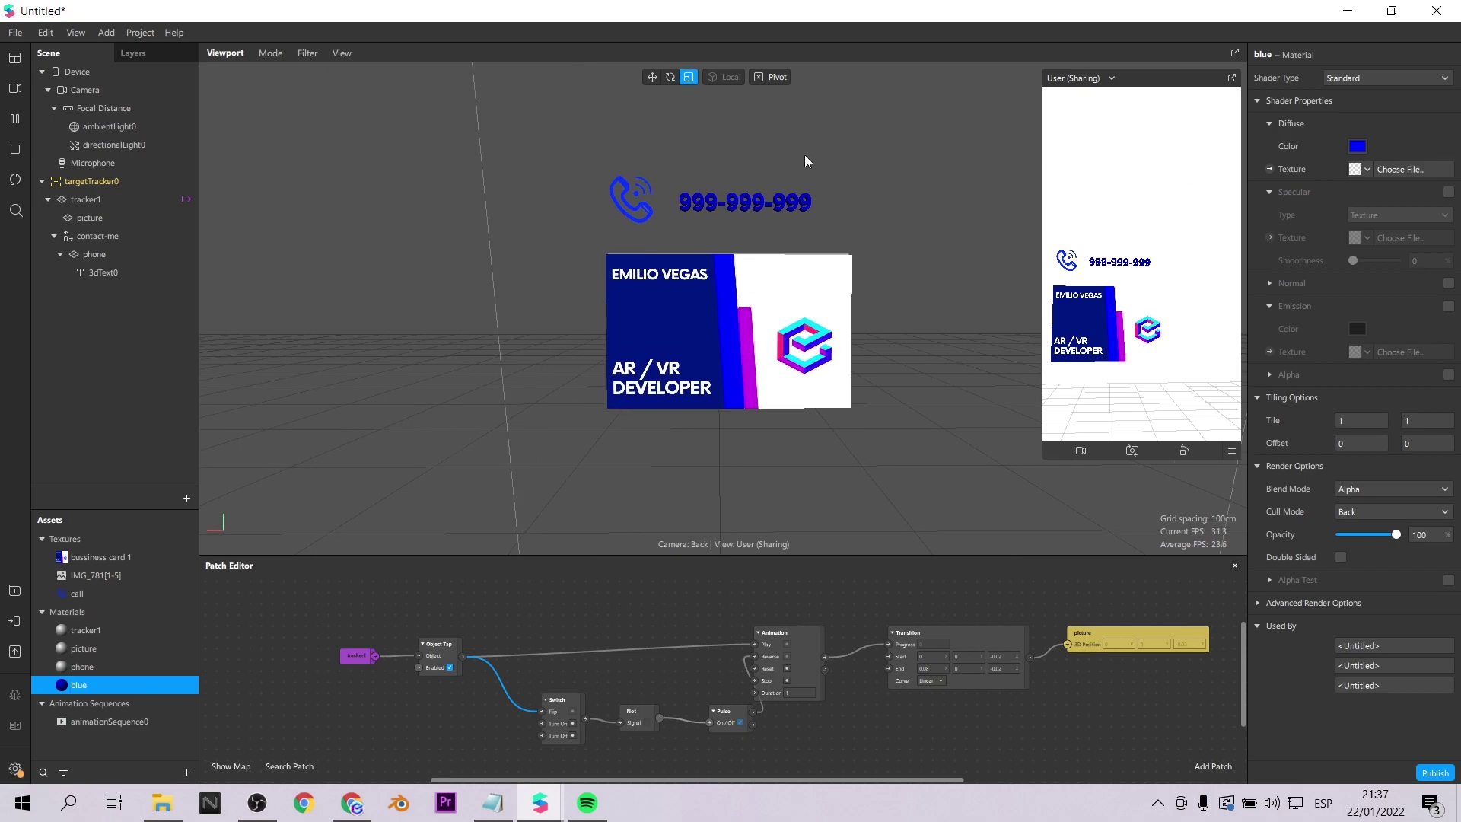
- Duplicate the phone plane together with its text and rename the copy as mail
click(92, 253)
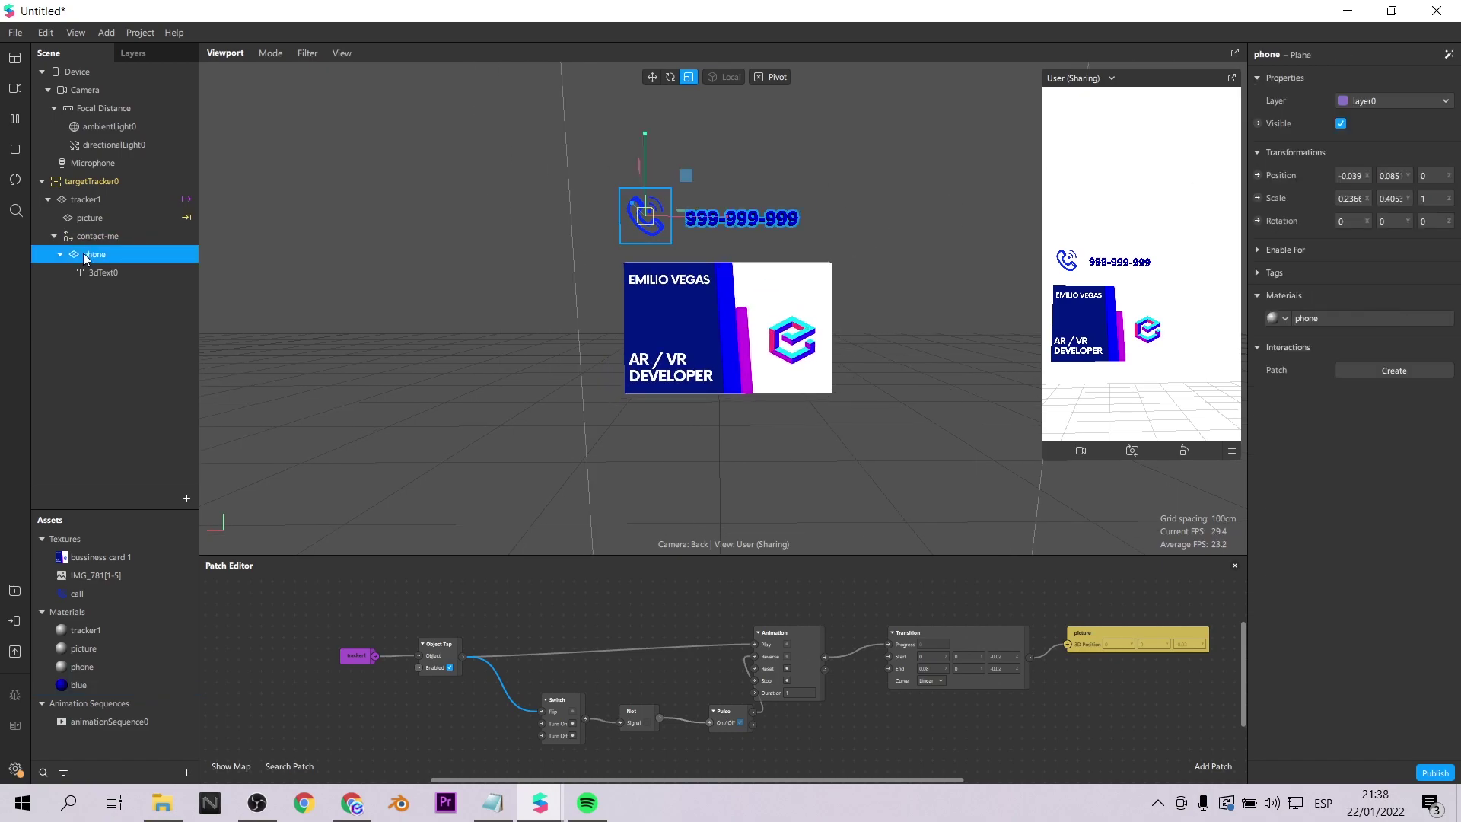
right_click(86, 256)
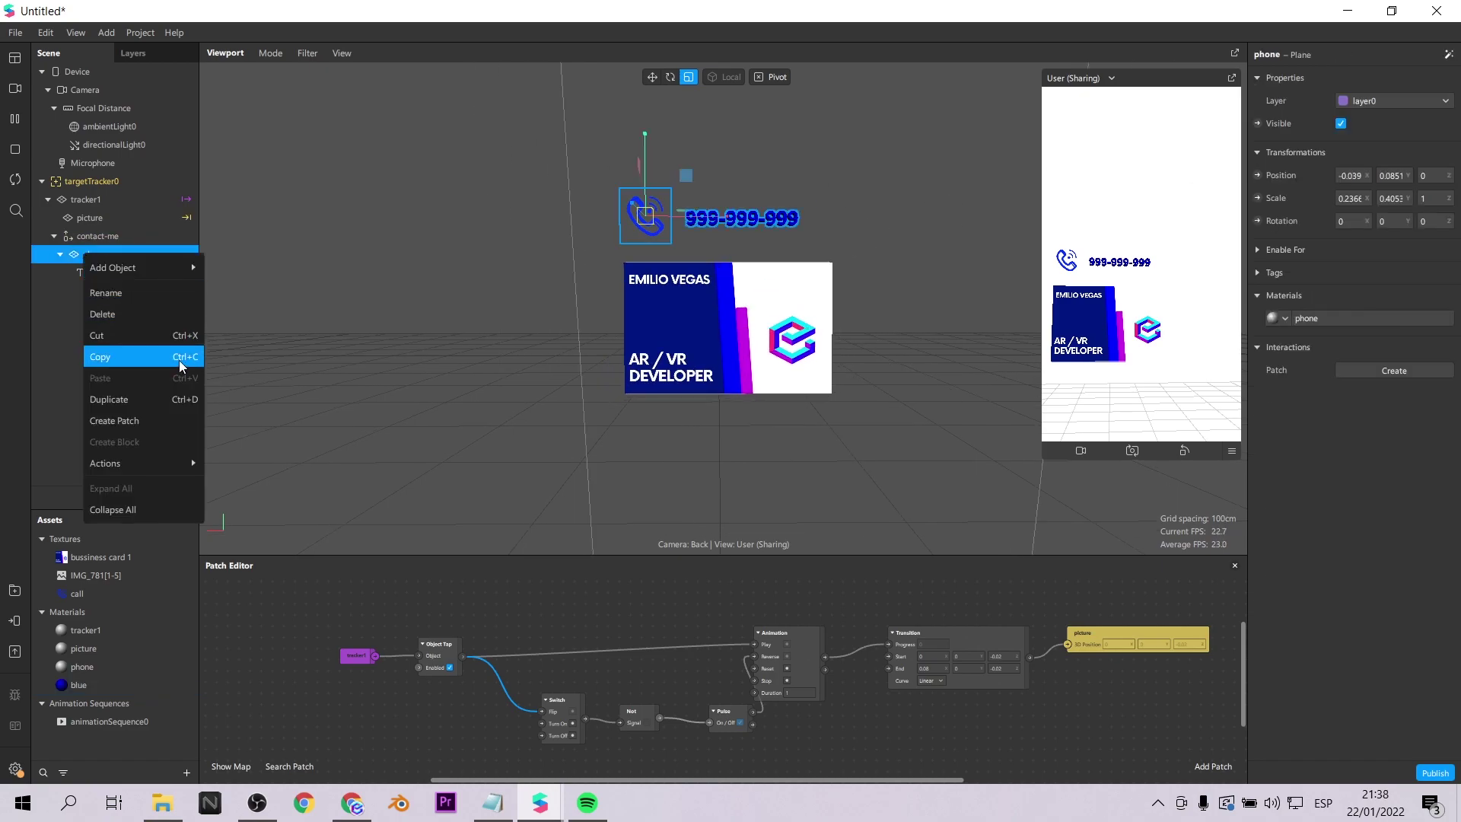
click(121, 399)
click(98, 292)
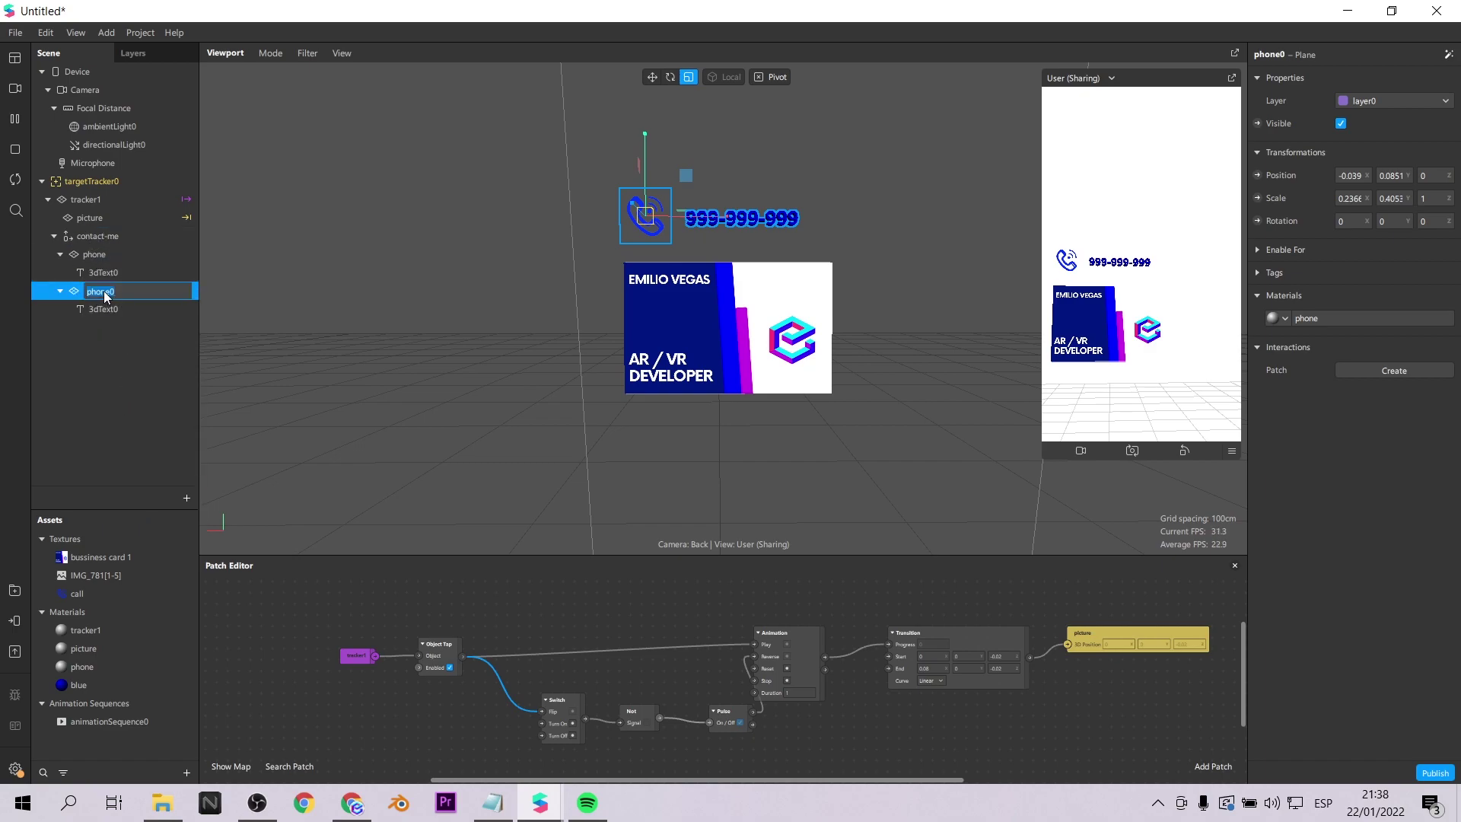
text(mail)
key(Return)
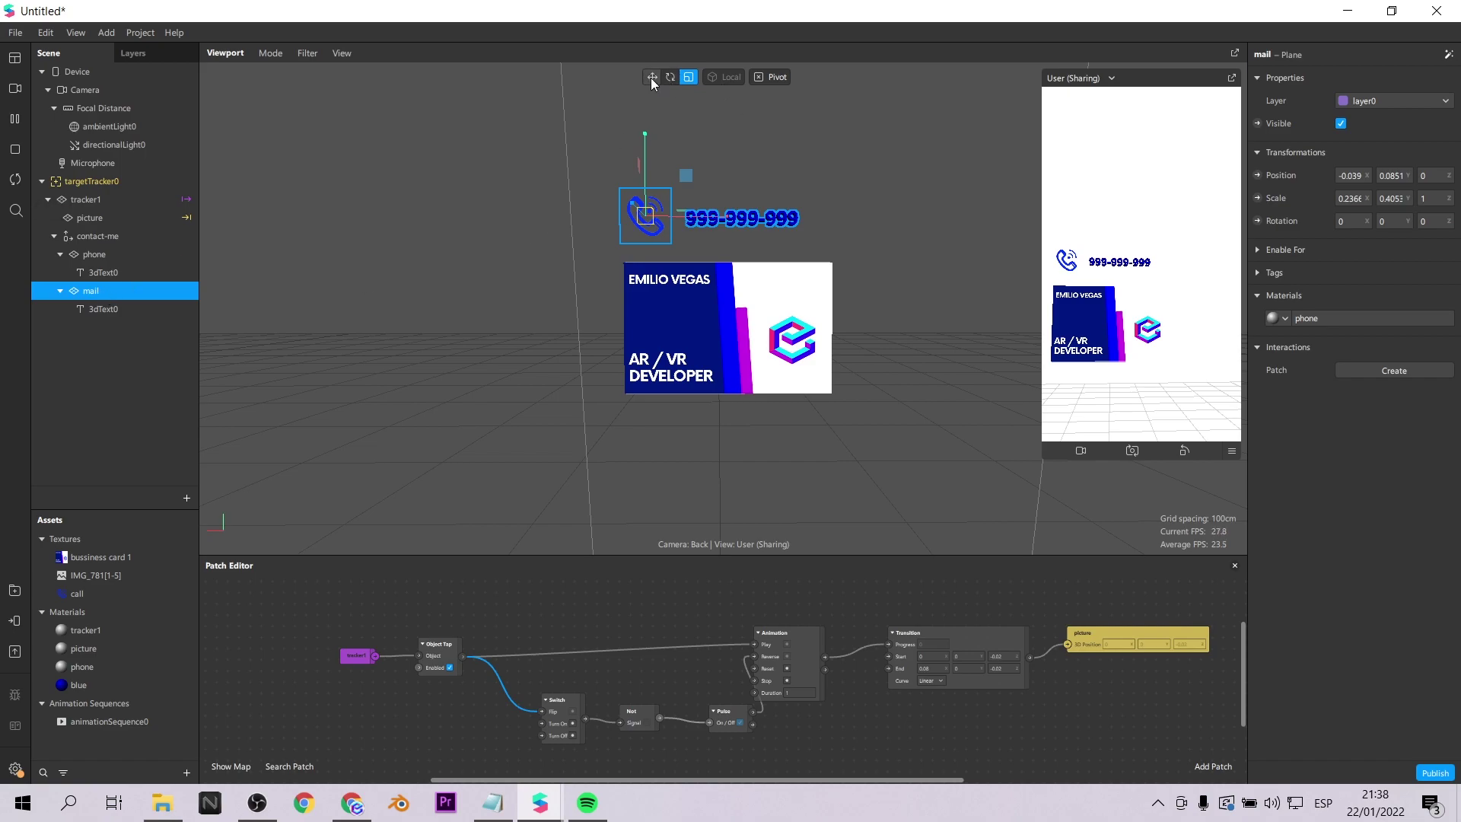
- Move the mail plane up above the phone row, to about Y 0.135
drag(650, 135, 637, 67)
click(112, 307)
click(95, 289)
- Give the mail plane a new material of its own and name that material mail
click(1285, 318)
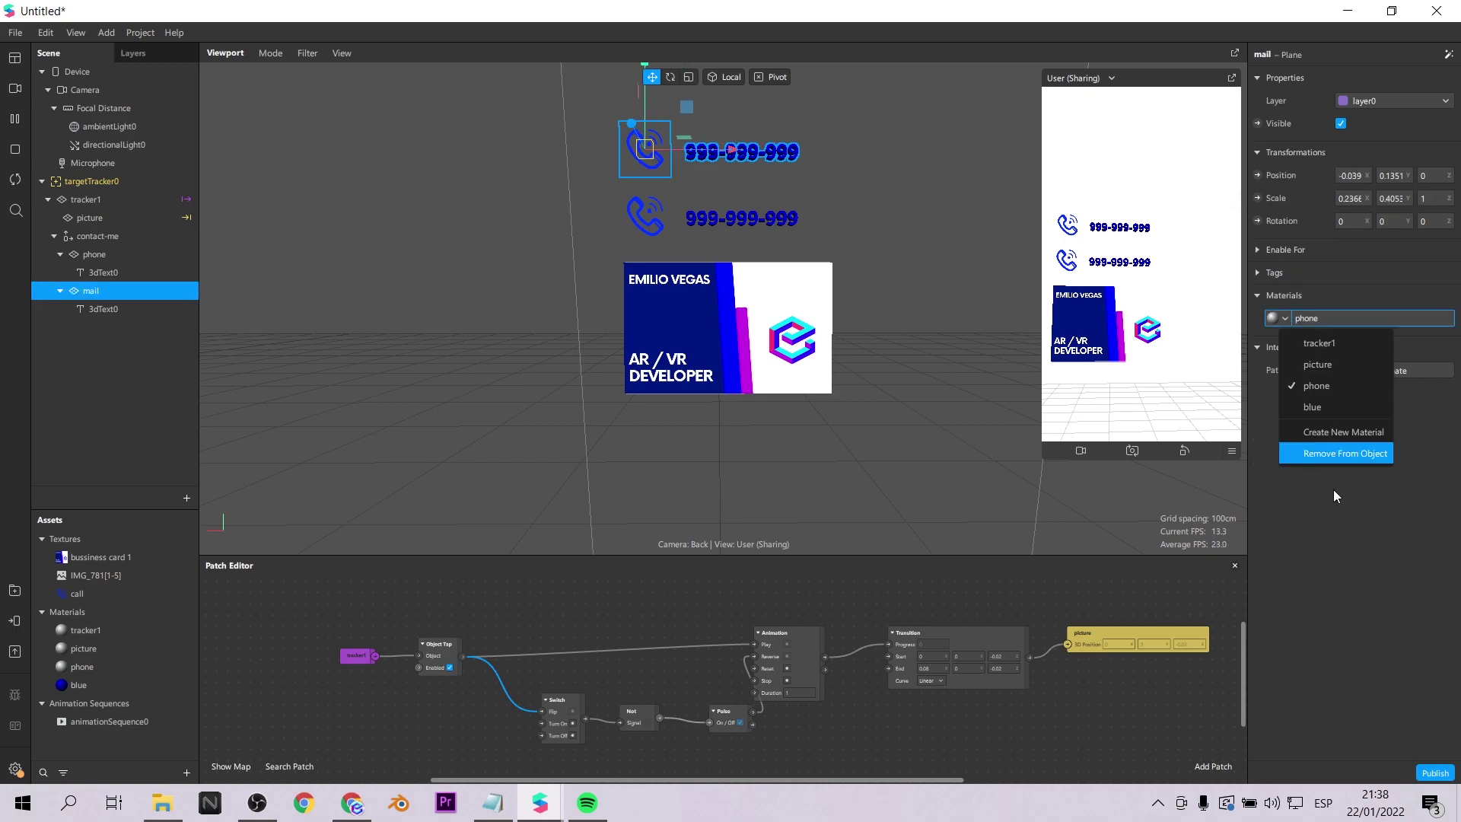
click(1332, 438)
double_click(89, 703)
text(mail)
key(Return)
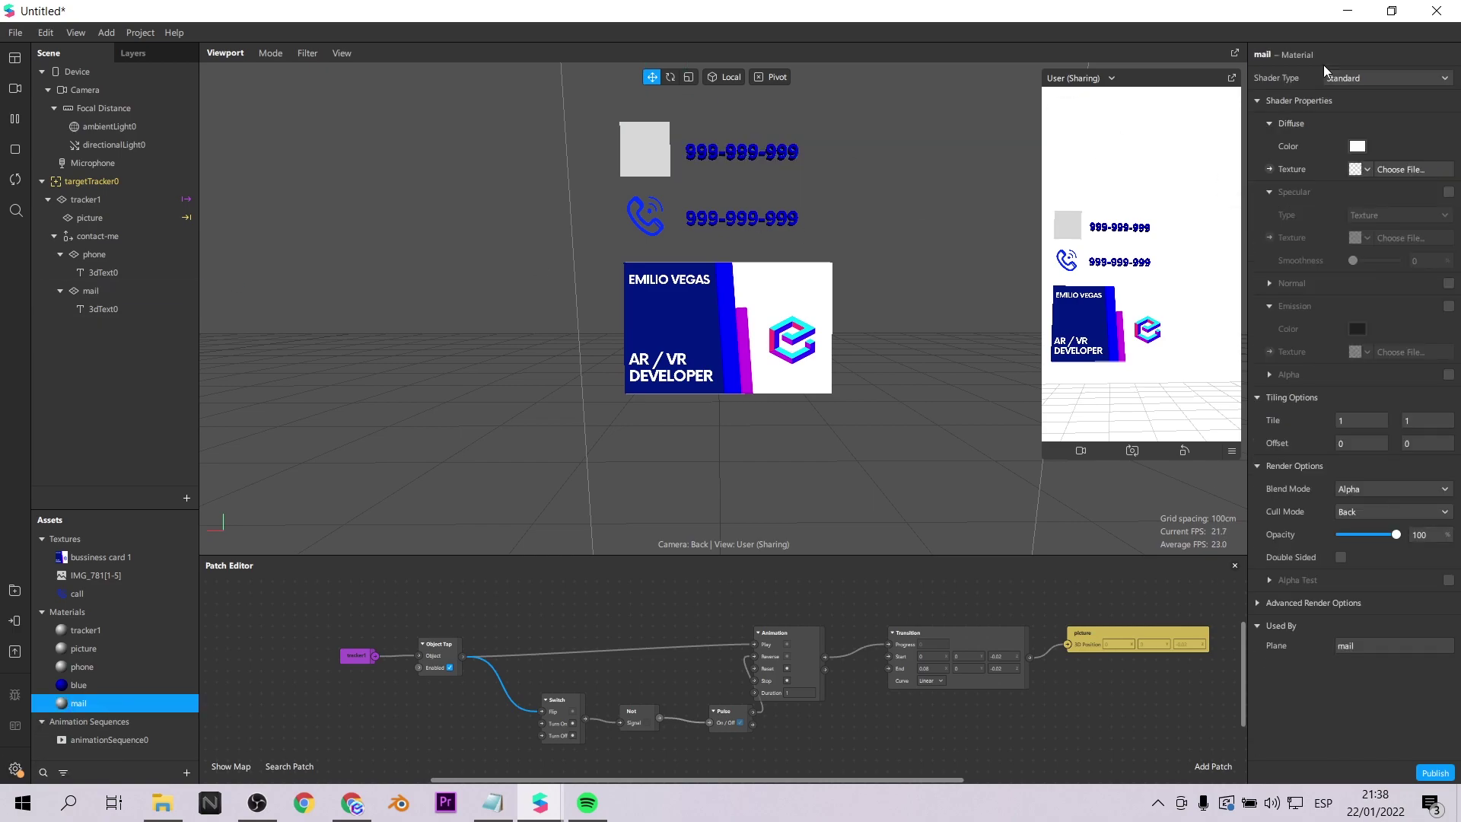
- Set the mail material's shader to Flat and import the email image from the imagenes folder as its texture
click(1374, 80)
click(1373, 82)
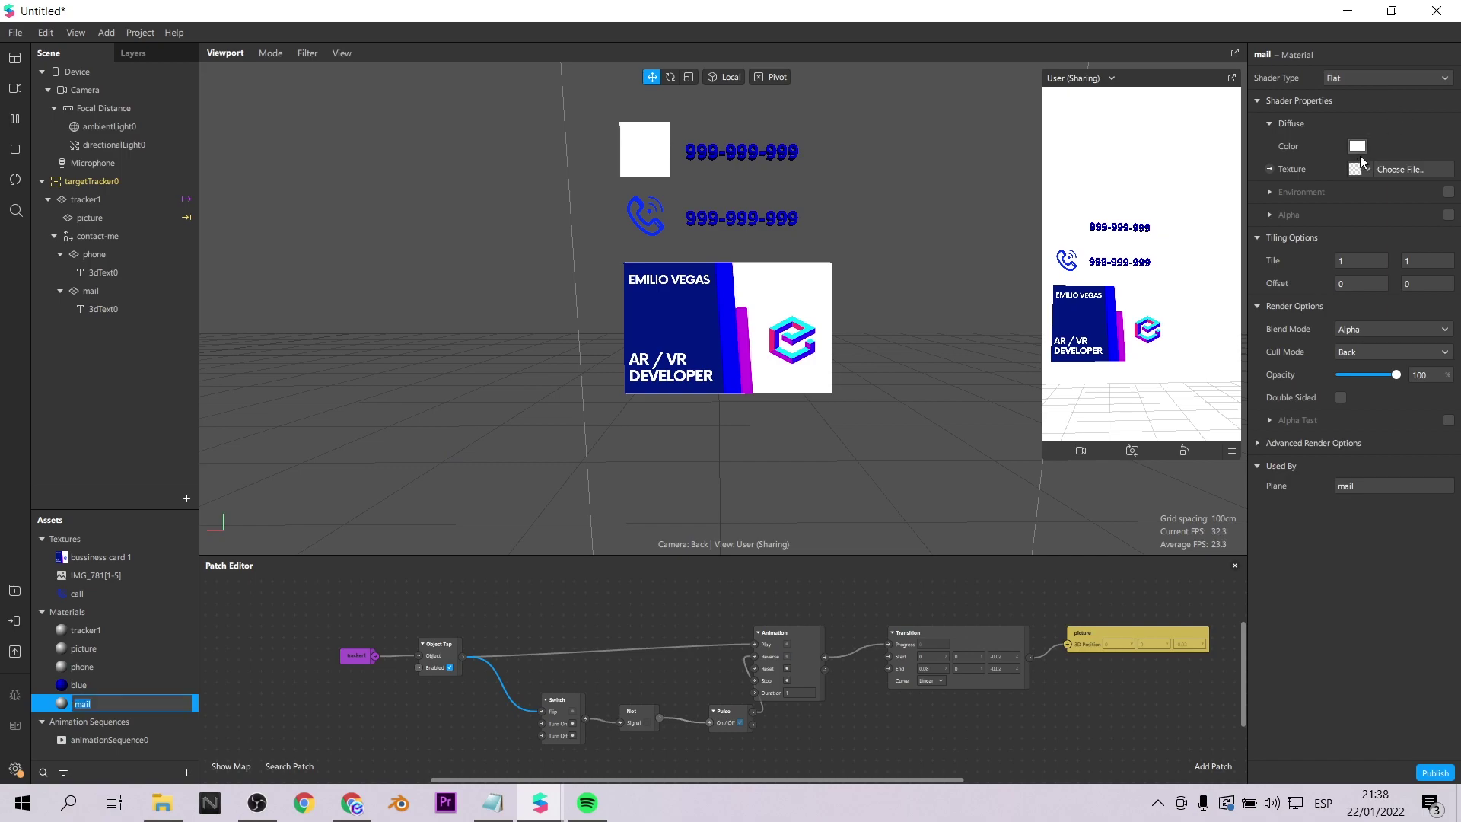
click(1359, 149)
click(802, 533)
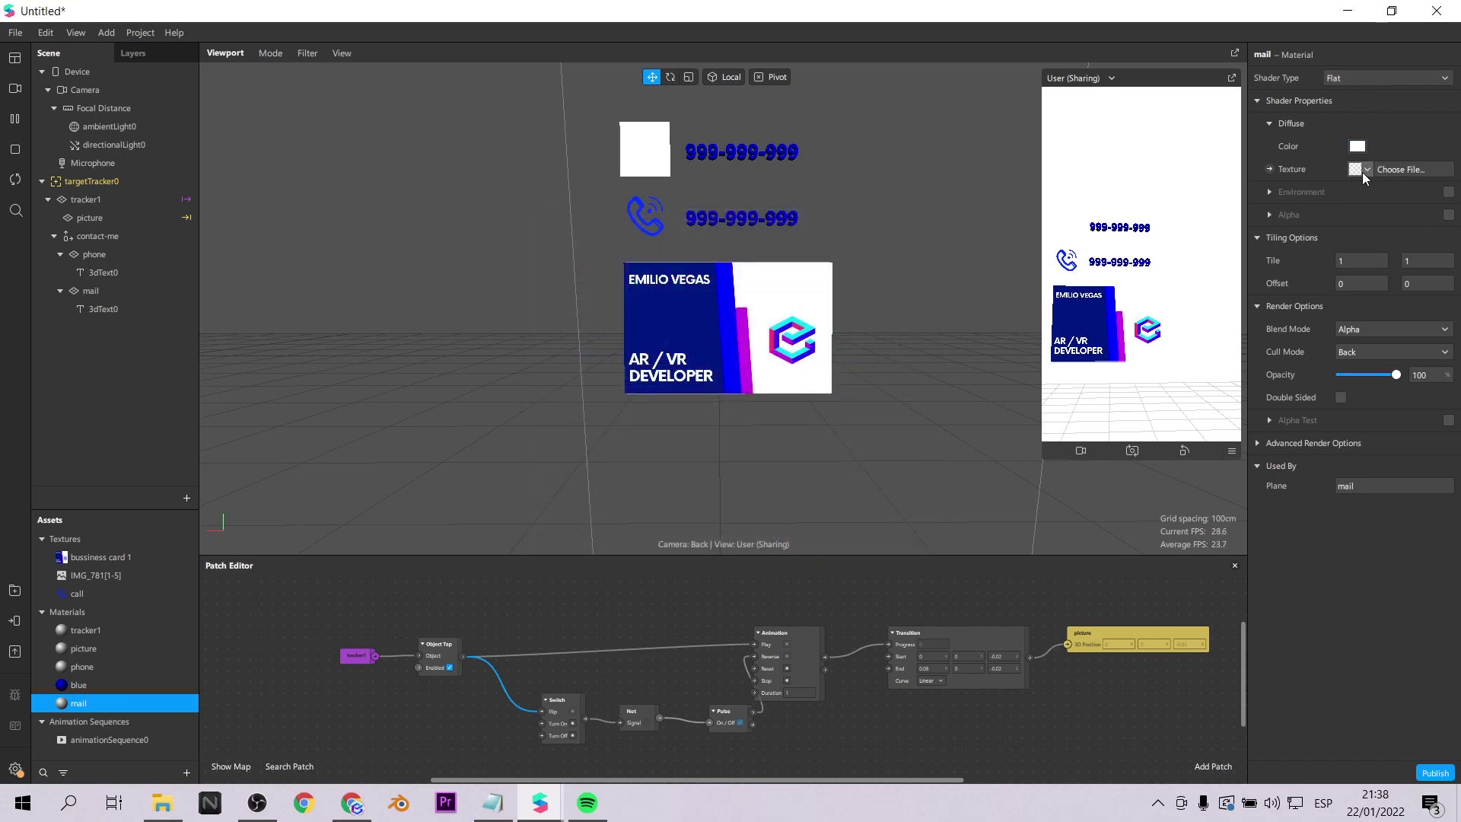
click(1363, 171)
click(1372, 260)
click(434, 169)
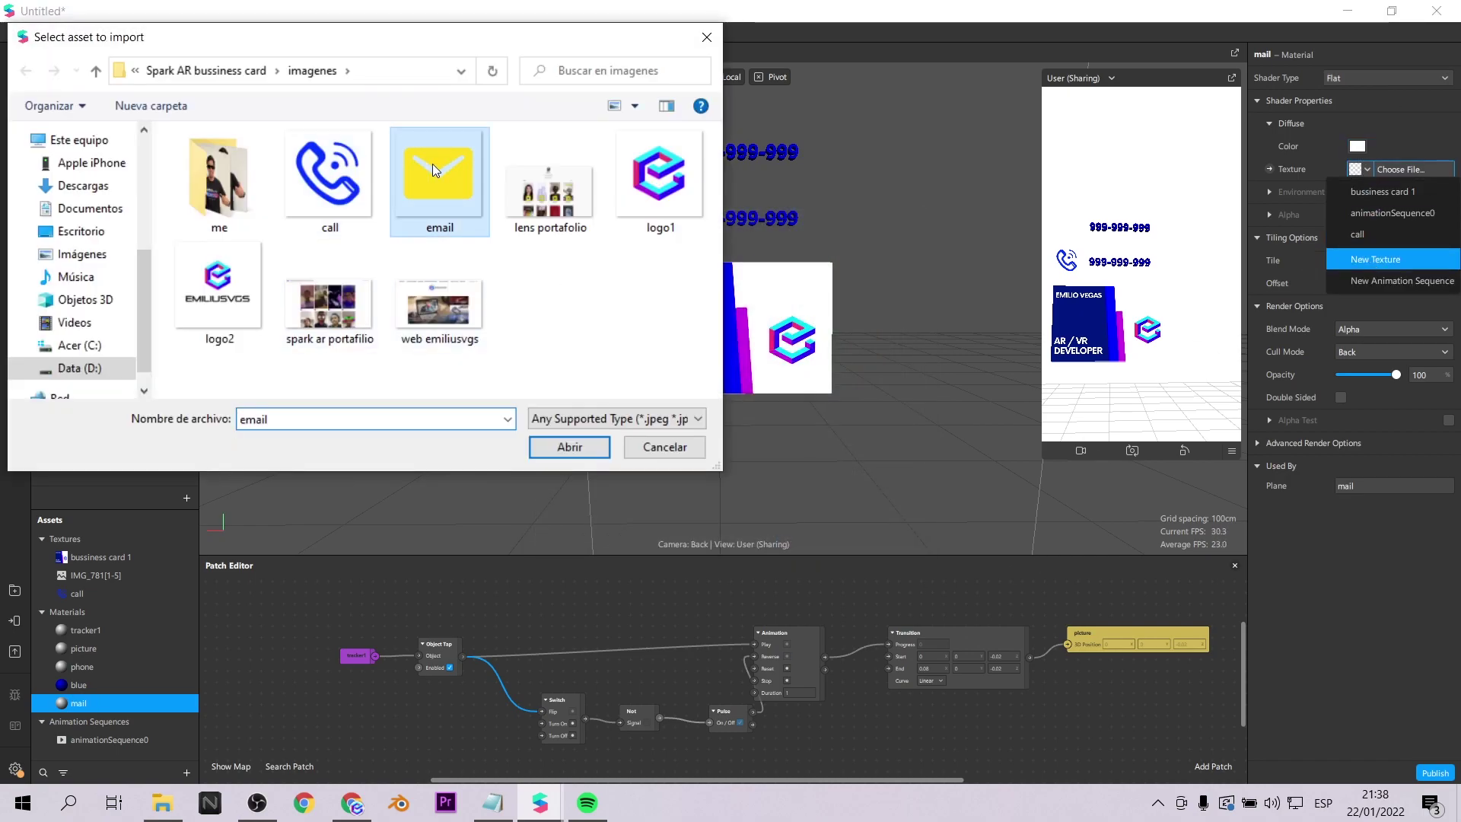
click(573, 455)
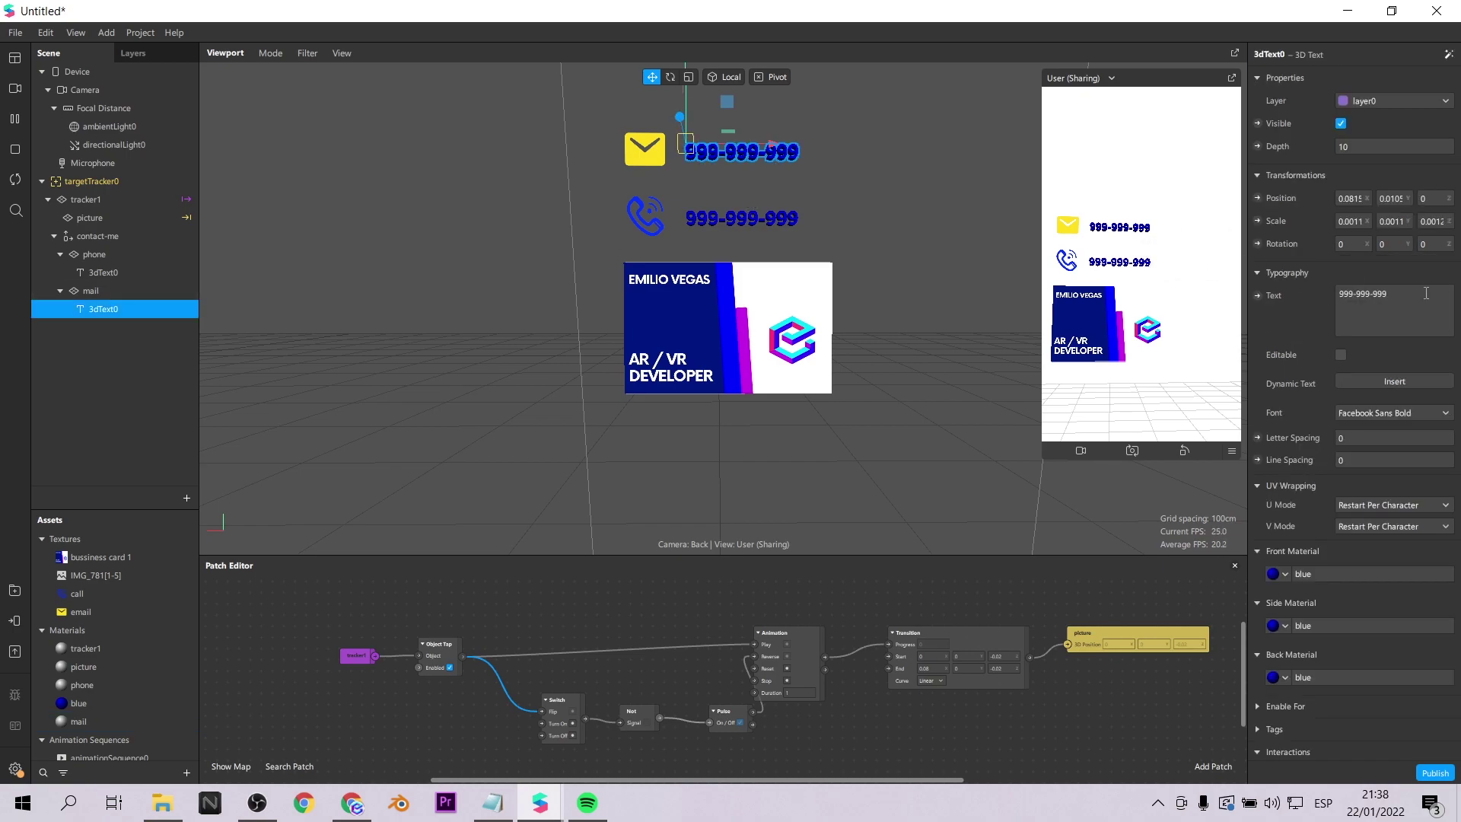
- Replace the mail plane's 3D text with the placeholder e-mail address
text(mail)
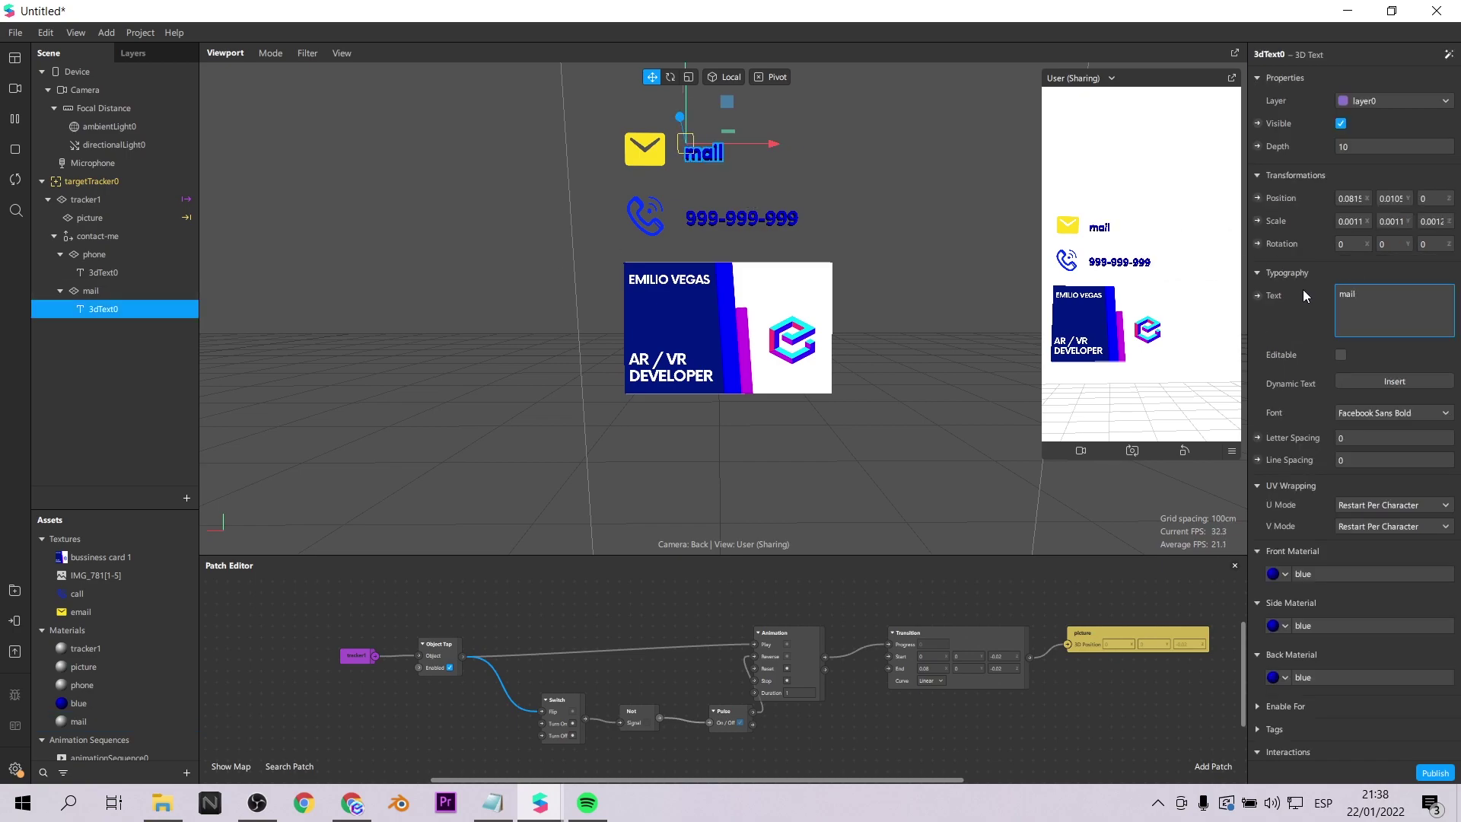
text(@mail.com)
click(1226, 251)
- Create a new front material for the mail text and name it yellow
click(1285, 574)
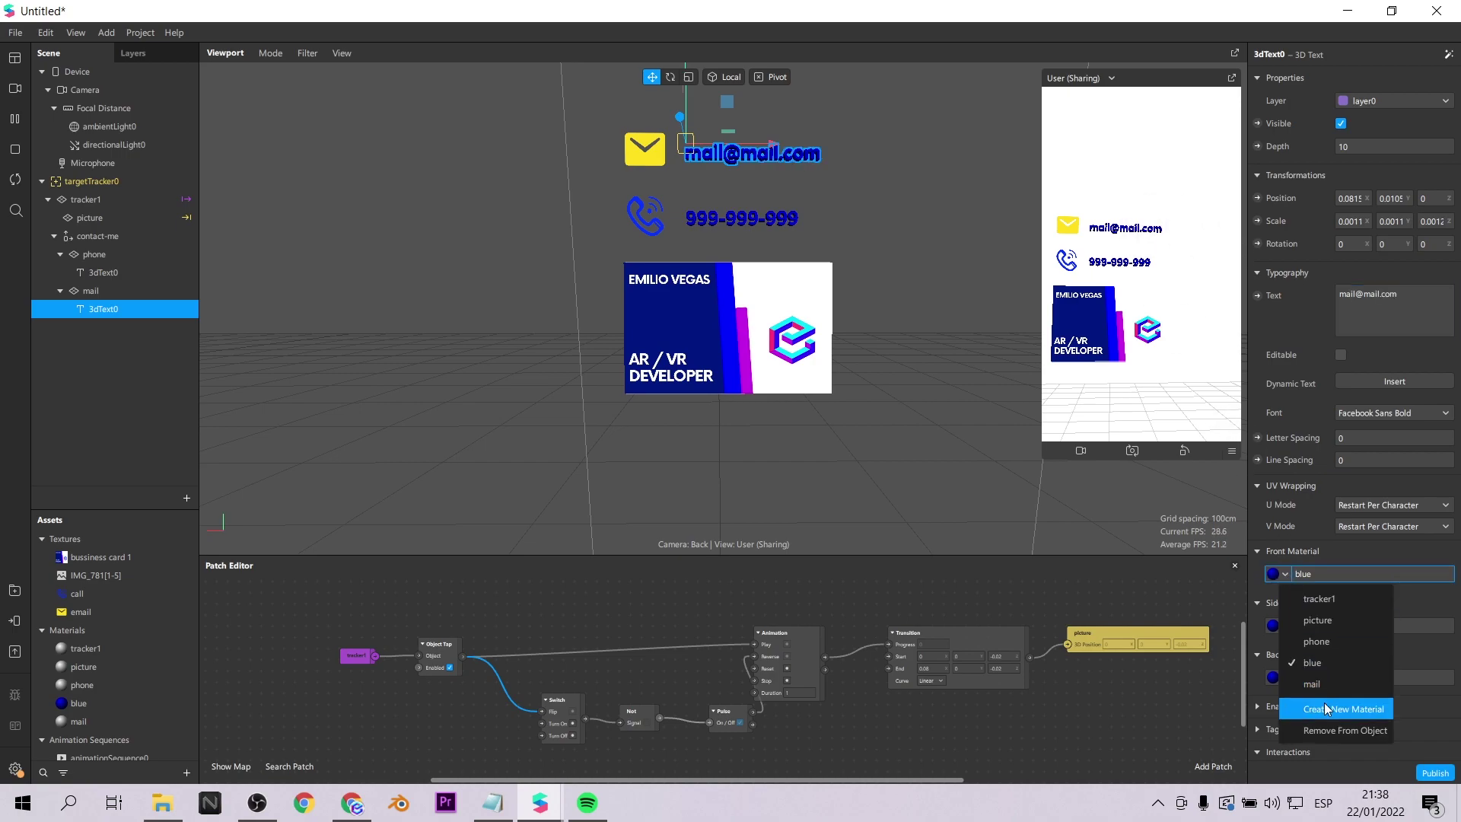
click(1344, 705)
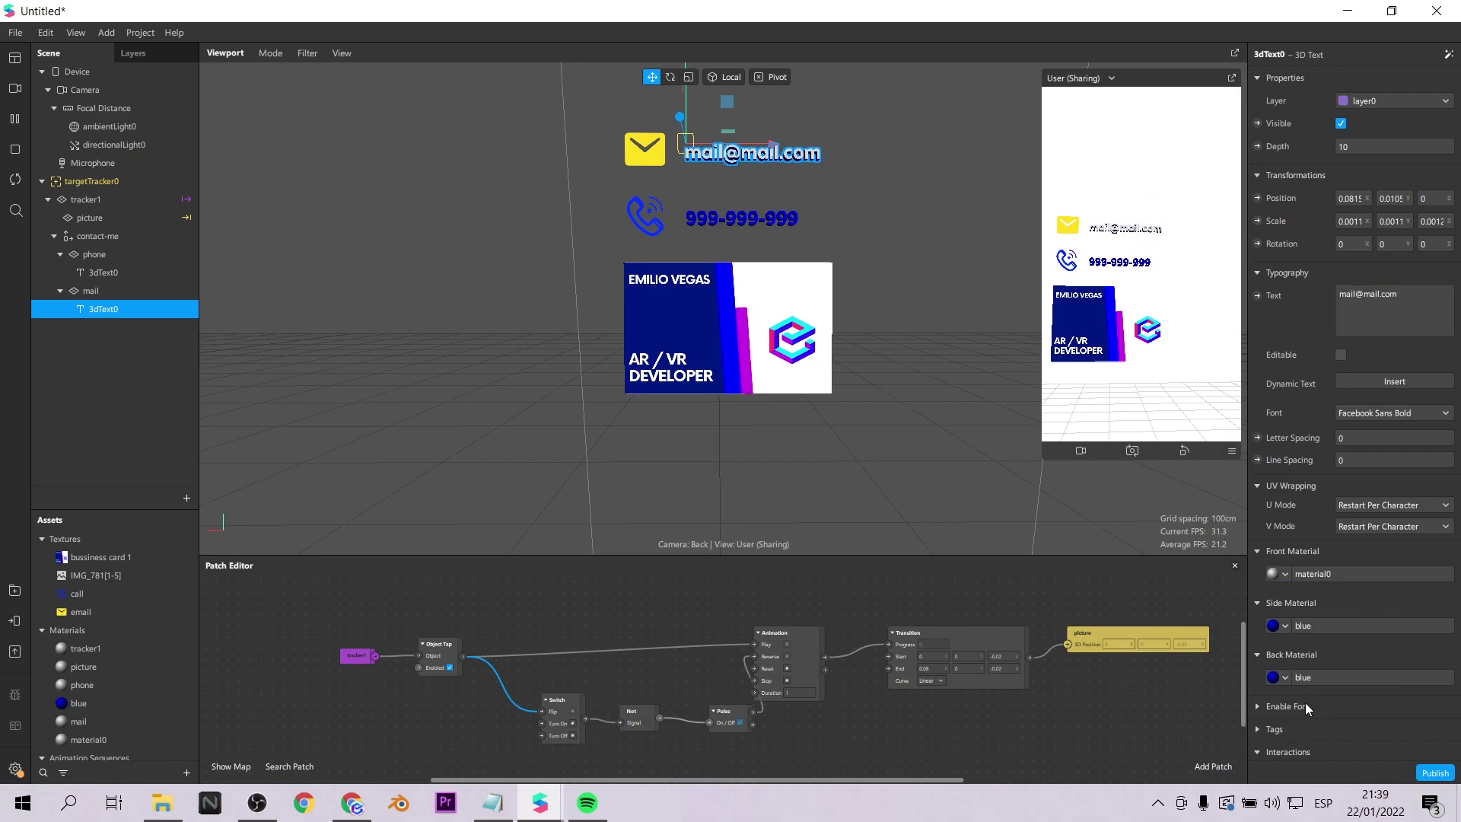
click(94, 739)
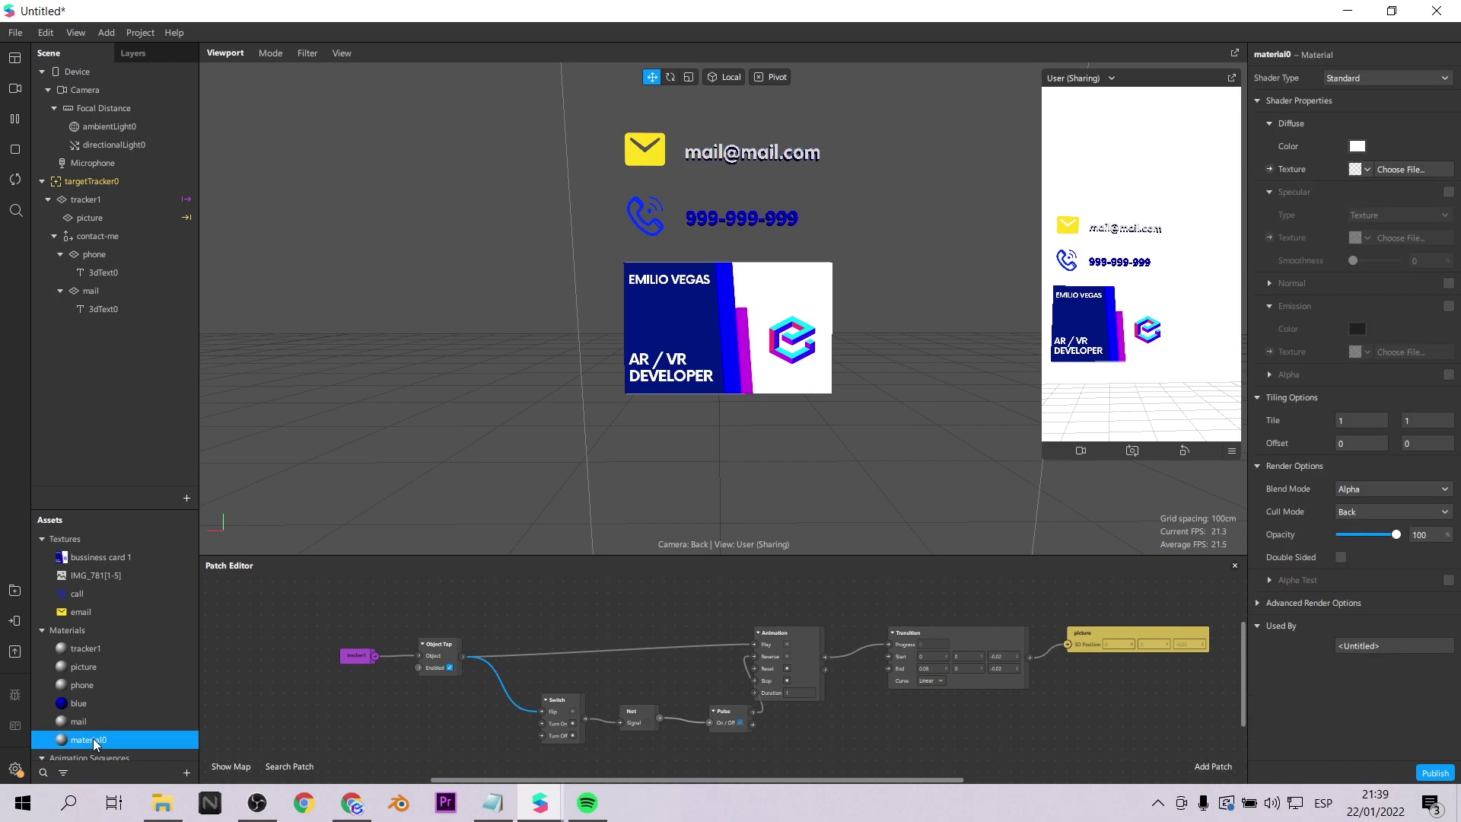
double_click(89, 740)
text(yellow)
key(Return)
- Set the yellow material's diffuse color to bright yellow
click(1357, 146)
click(699, 321)
click(813, 533)
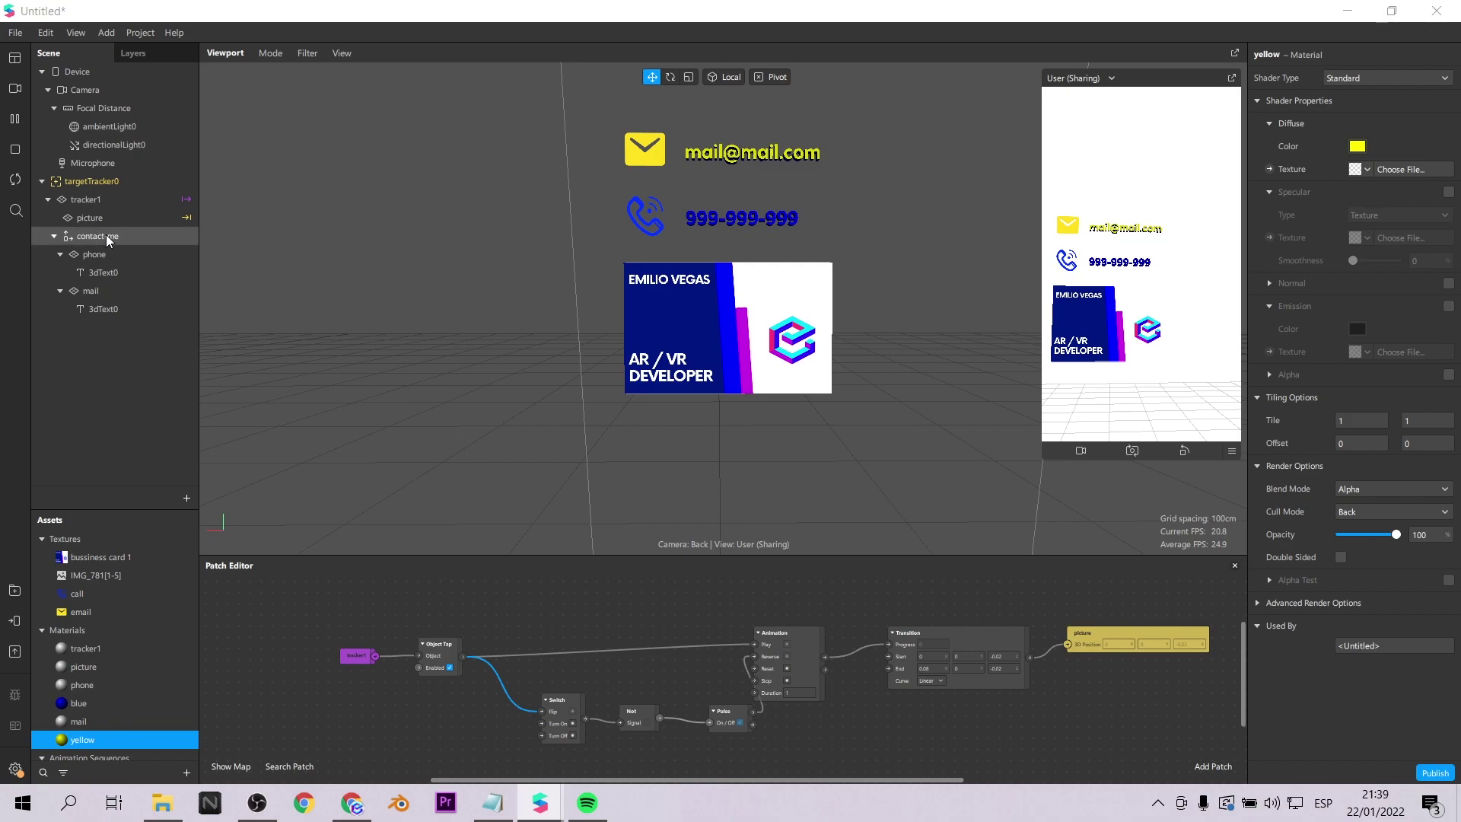
- Add a second Transition patch below the existing one and feed the Animation patch's progress output into its Progress input
ctrl+scroll(1102, 715, down, 3)
scroll(1100, 711, down, 2)
scroll(1103, 708, up, 2)
scroll(1103, 709, down, 2)
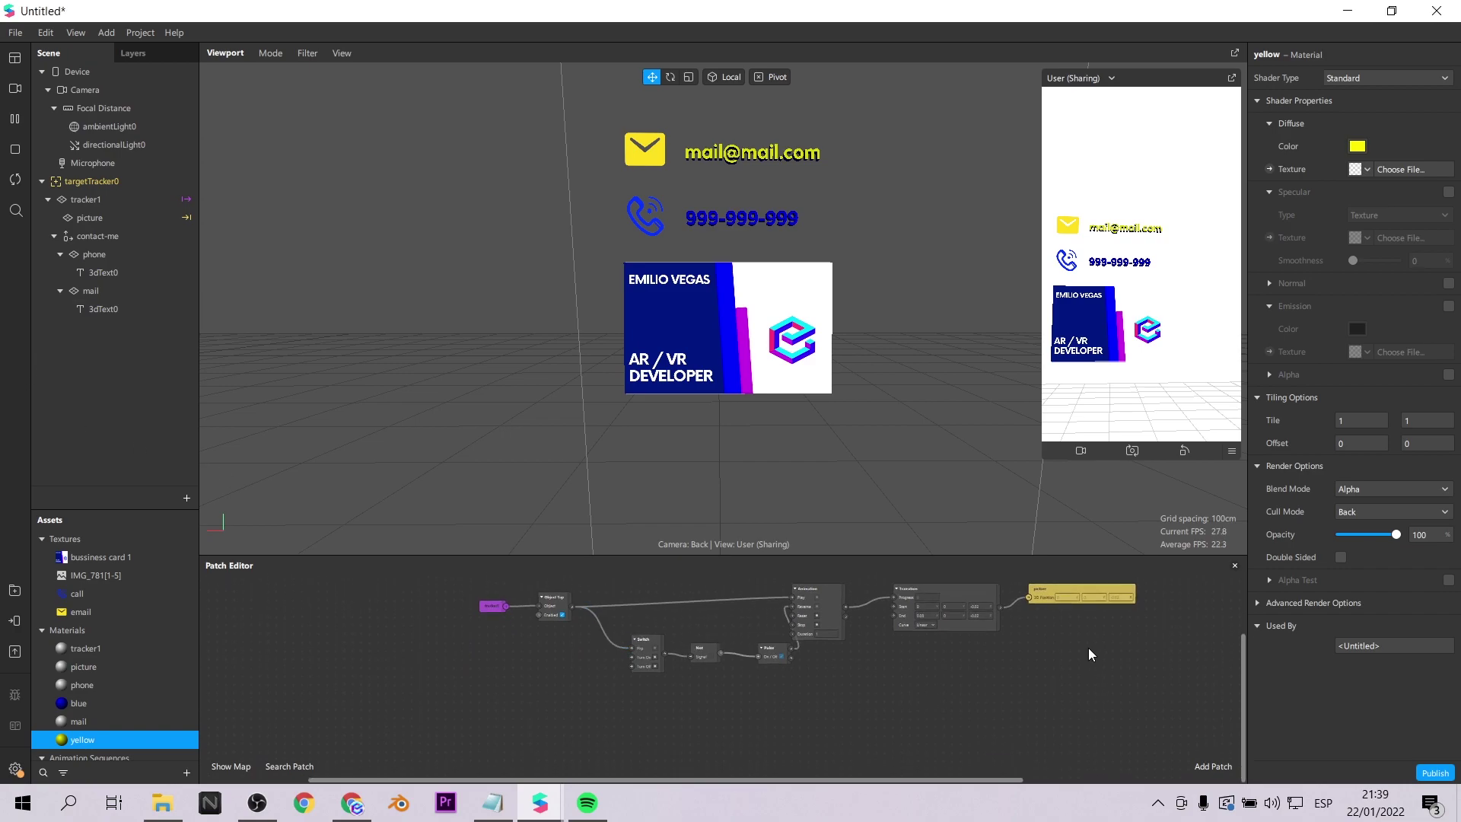
ctrl+scroll(1093, 648, up, 3)
scroll(982, 669, up, 2)
scroll(982, 670, down, 2)
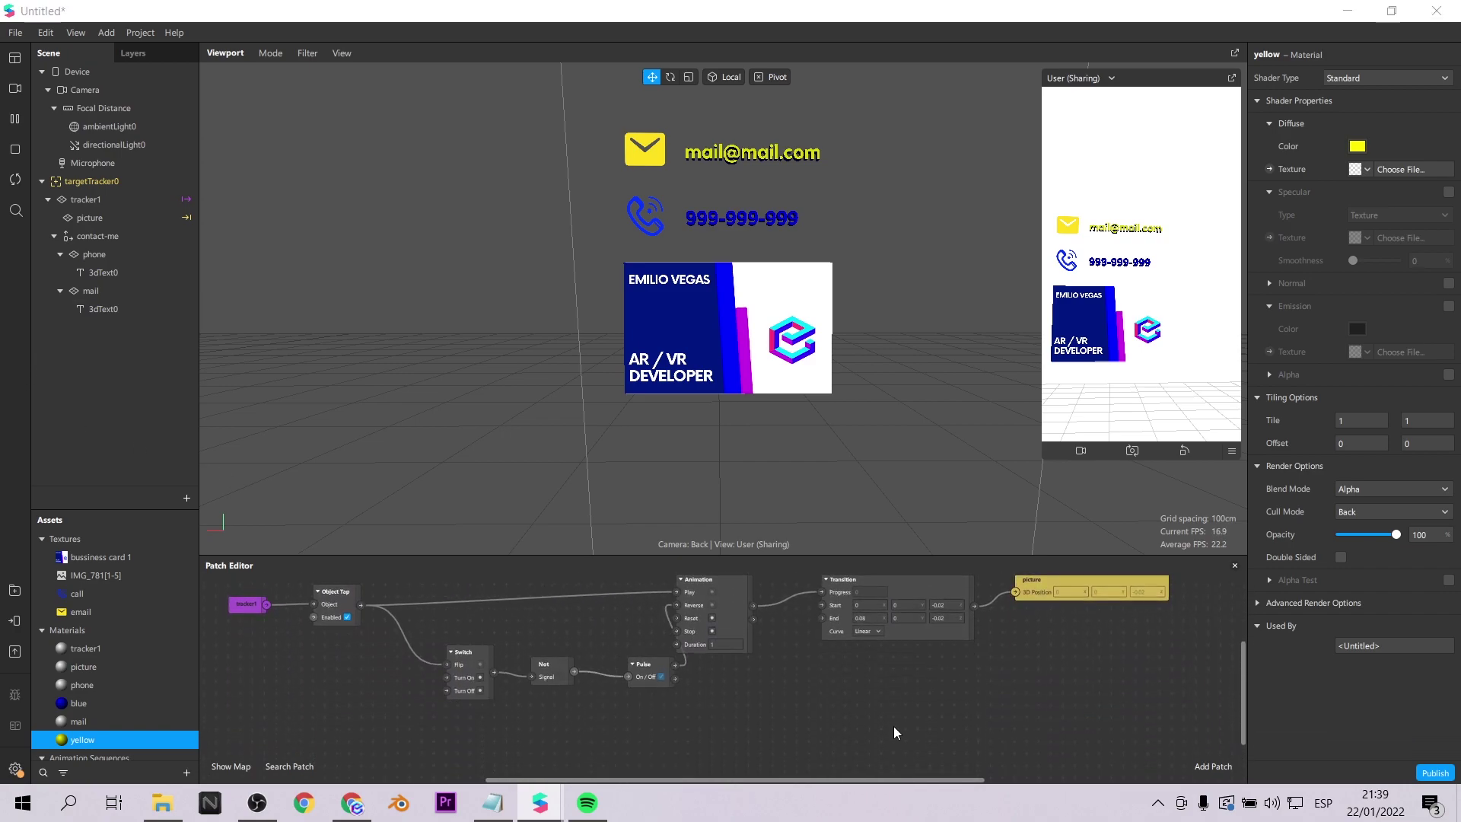
double_click(894, 726)
text(tra)
click(646, 487)
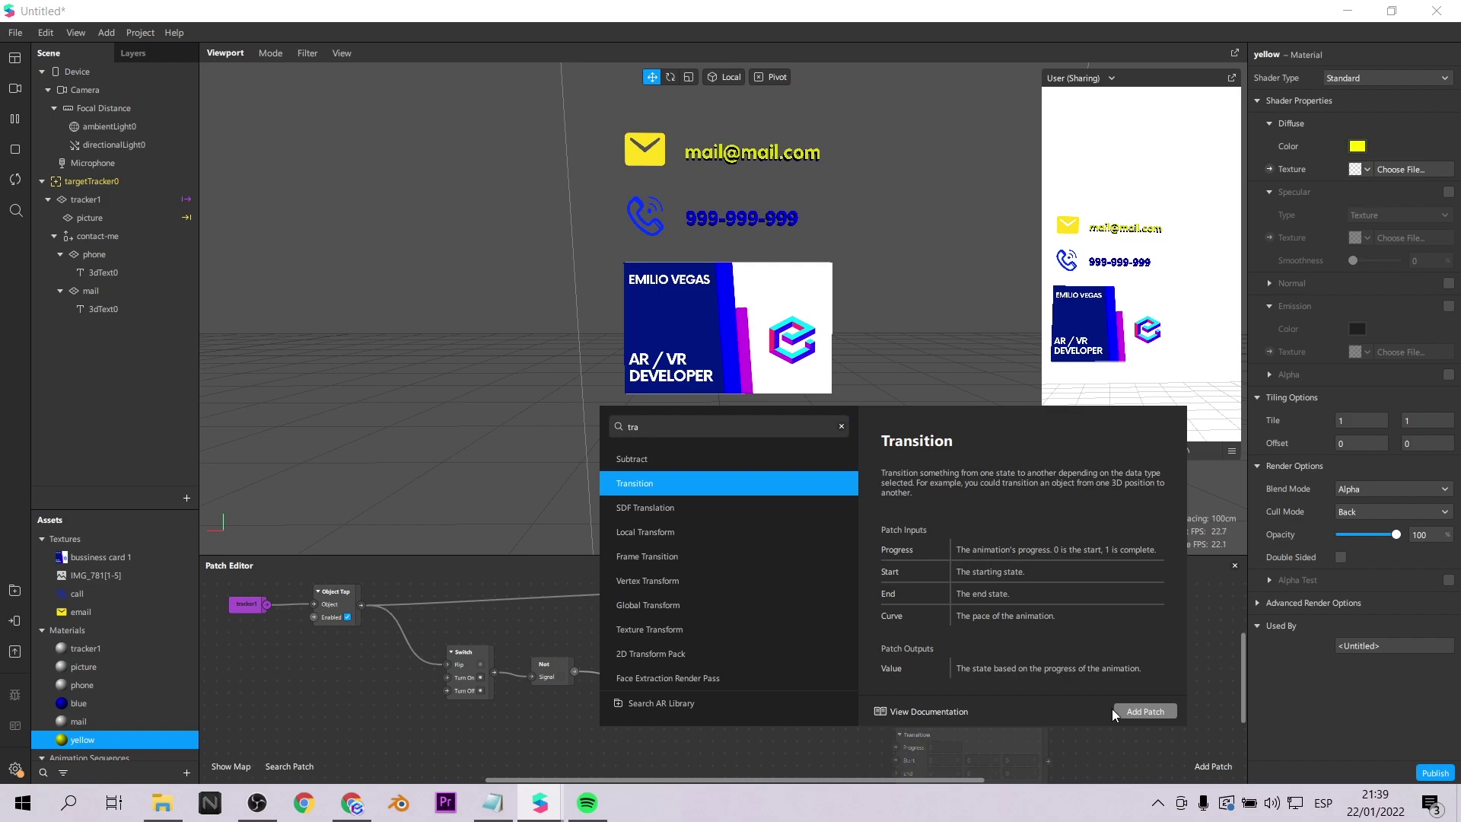
click(1126, 711)
drag(992, 737, 909, 705)
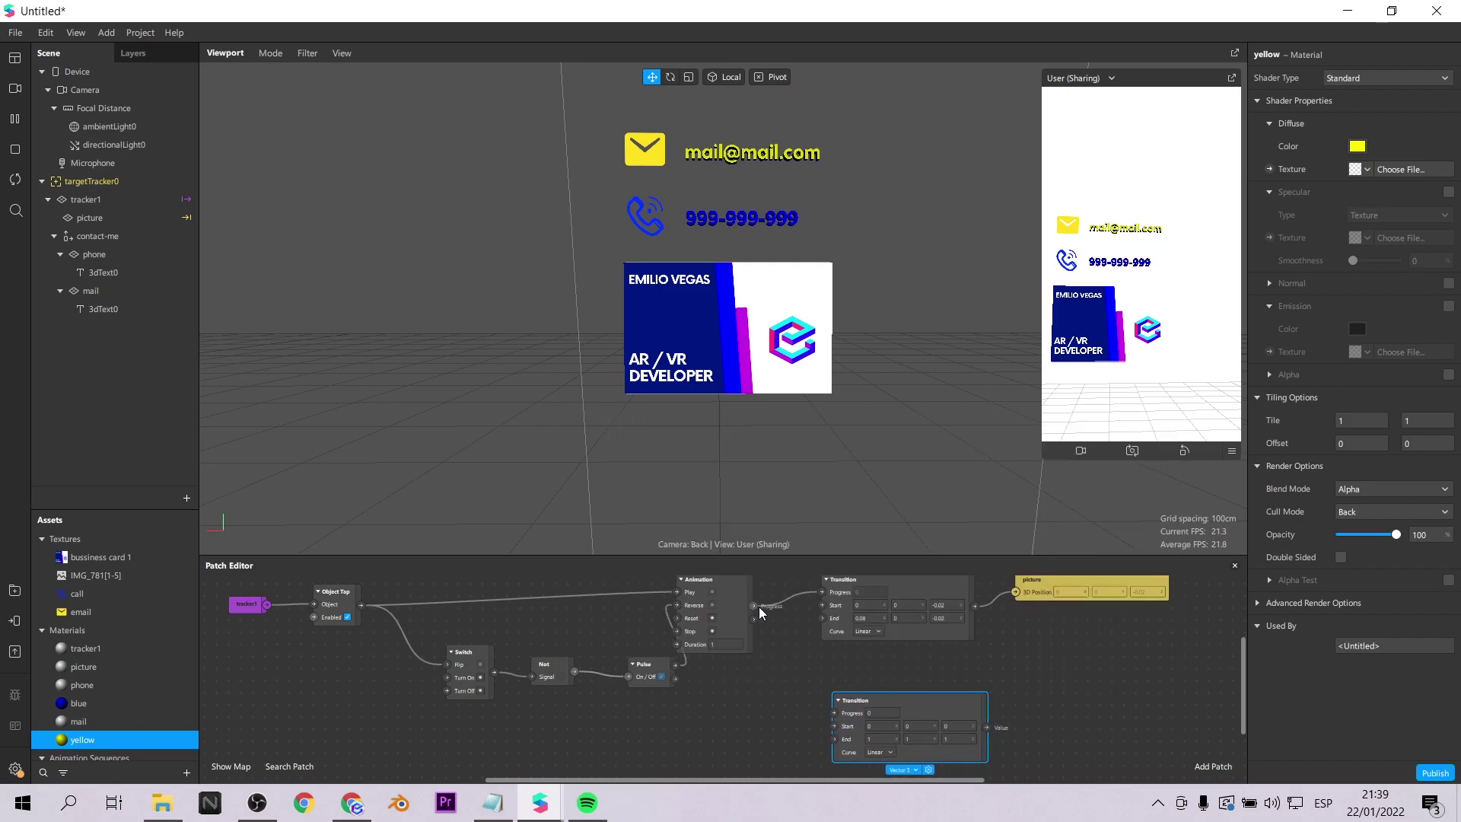
drag(754, 606, 834, 711)
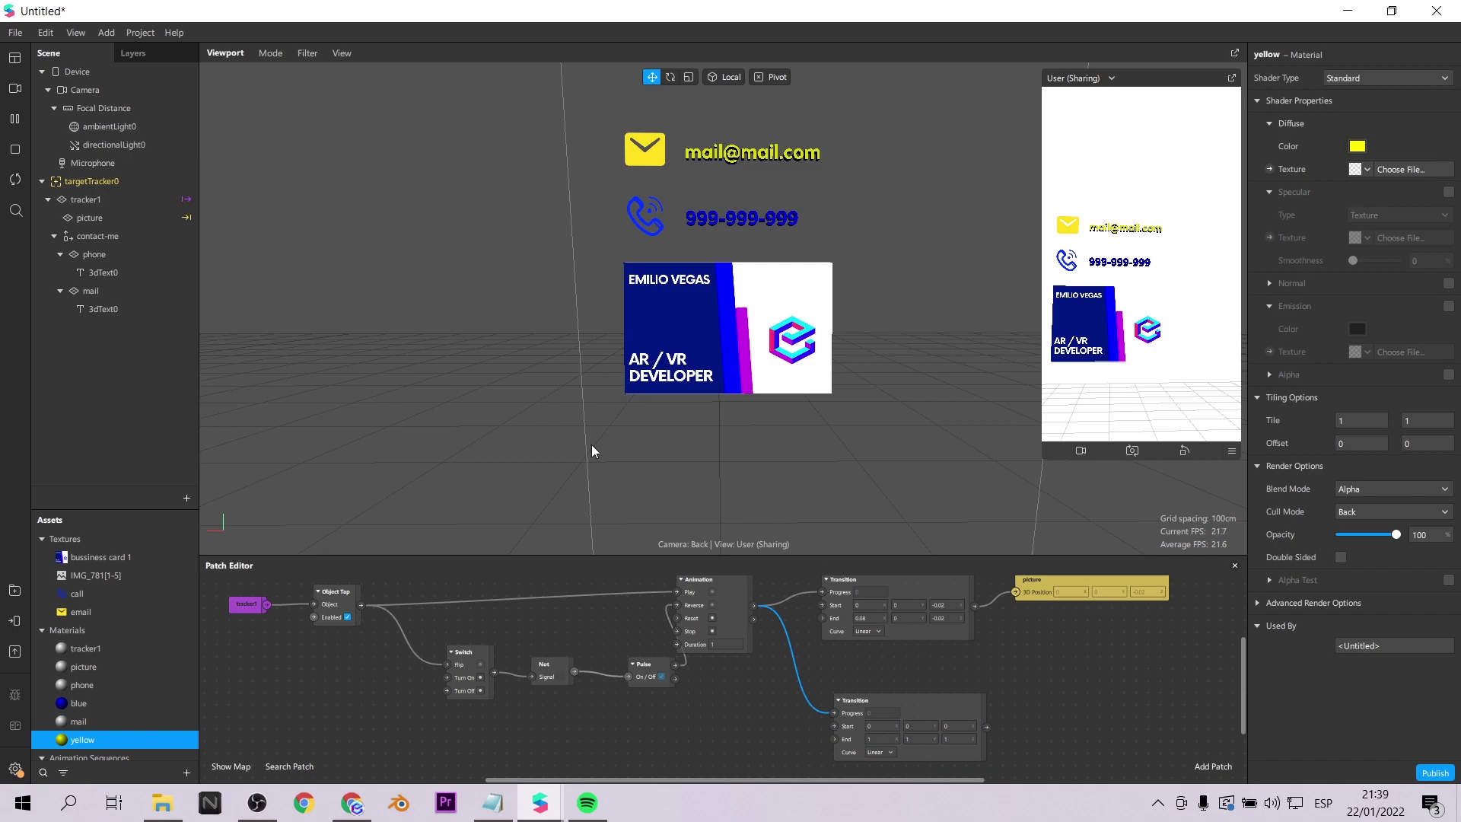
- Expose the contact-me null object's position as a patch and connect the second Transition's output to its 3D Position
click(84, 237)
click(1257, 175)
drag(799, 690, 1039, 724)
scroll(1012, 719, down, 1)
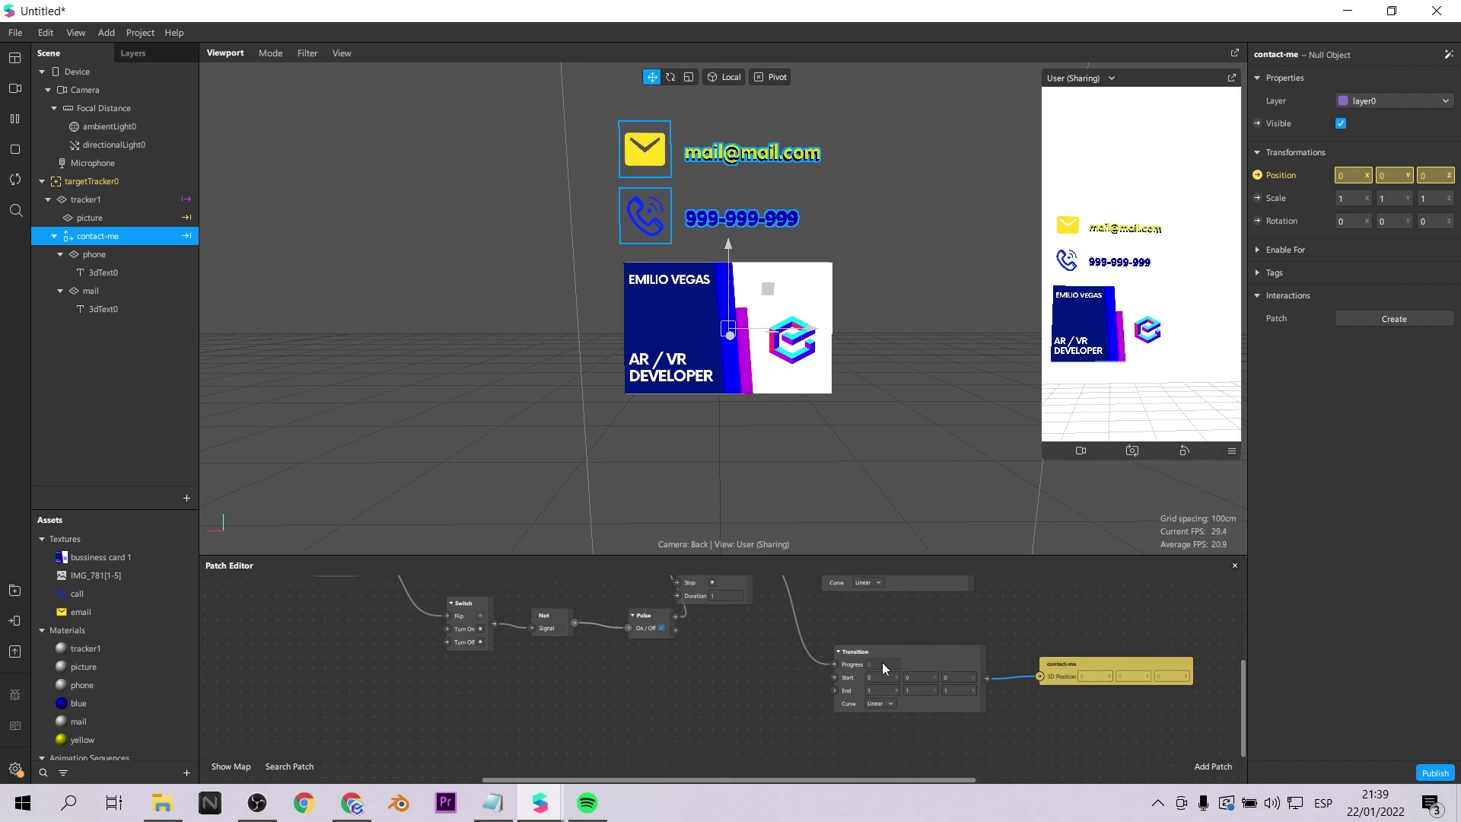
- Set the second Transition's end to 0, 0.01, 0 and its start Y to -0.2, testing the tap animation in the preview
scroll(883, 662, up, 3)
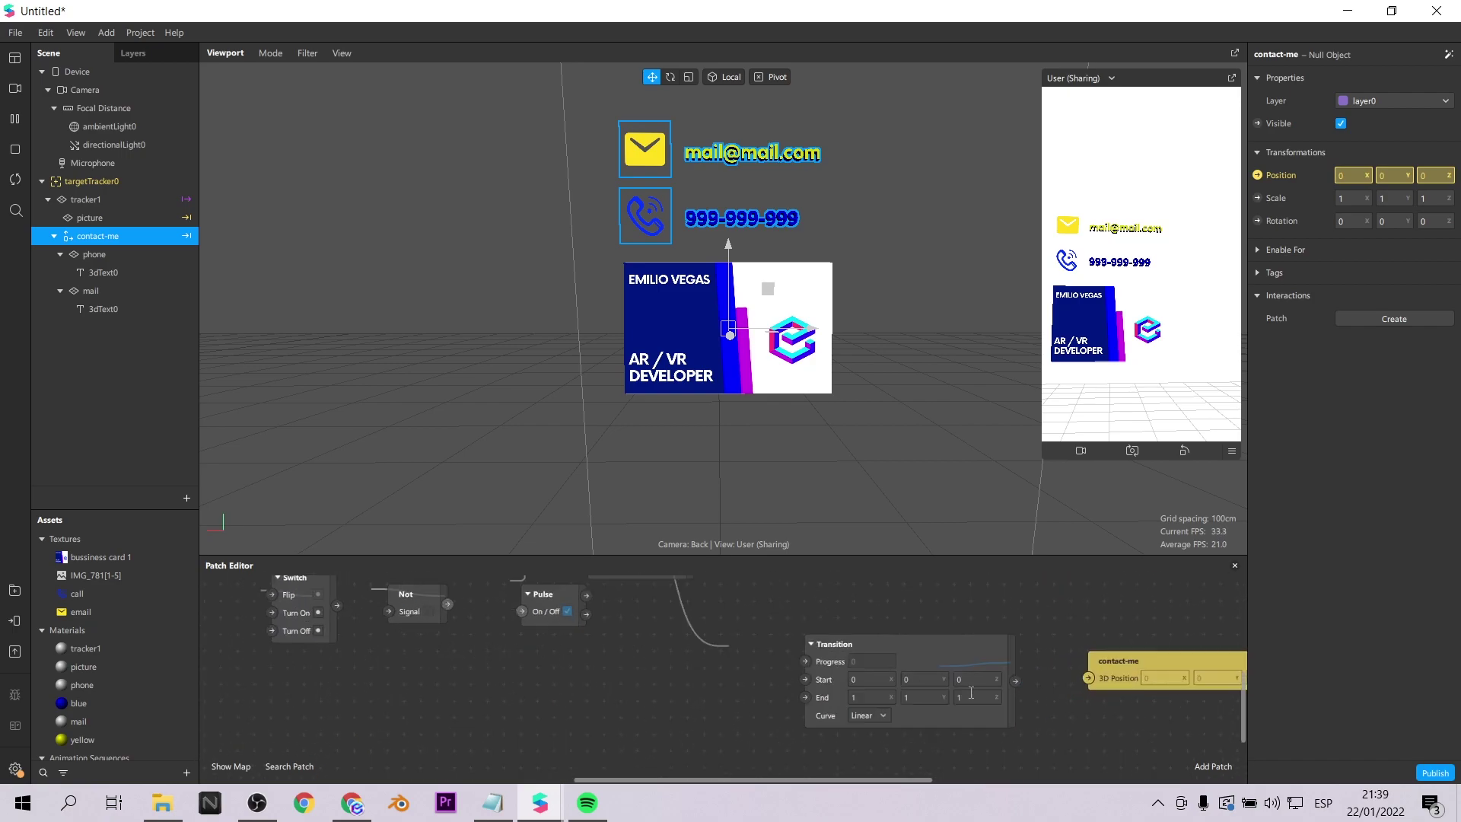
click(915, 689)
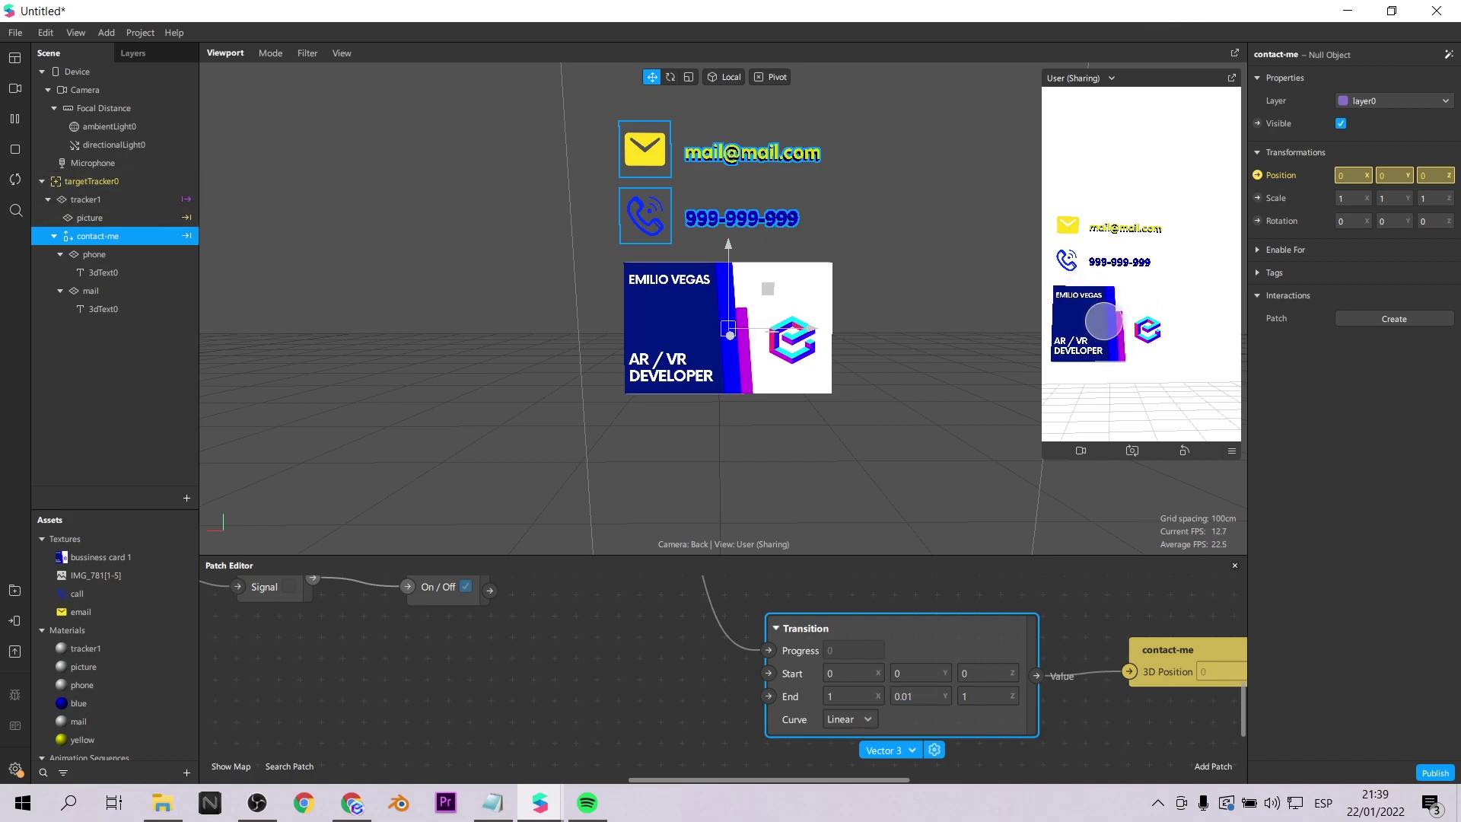
click(1104, 324)
click(990, 693)
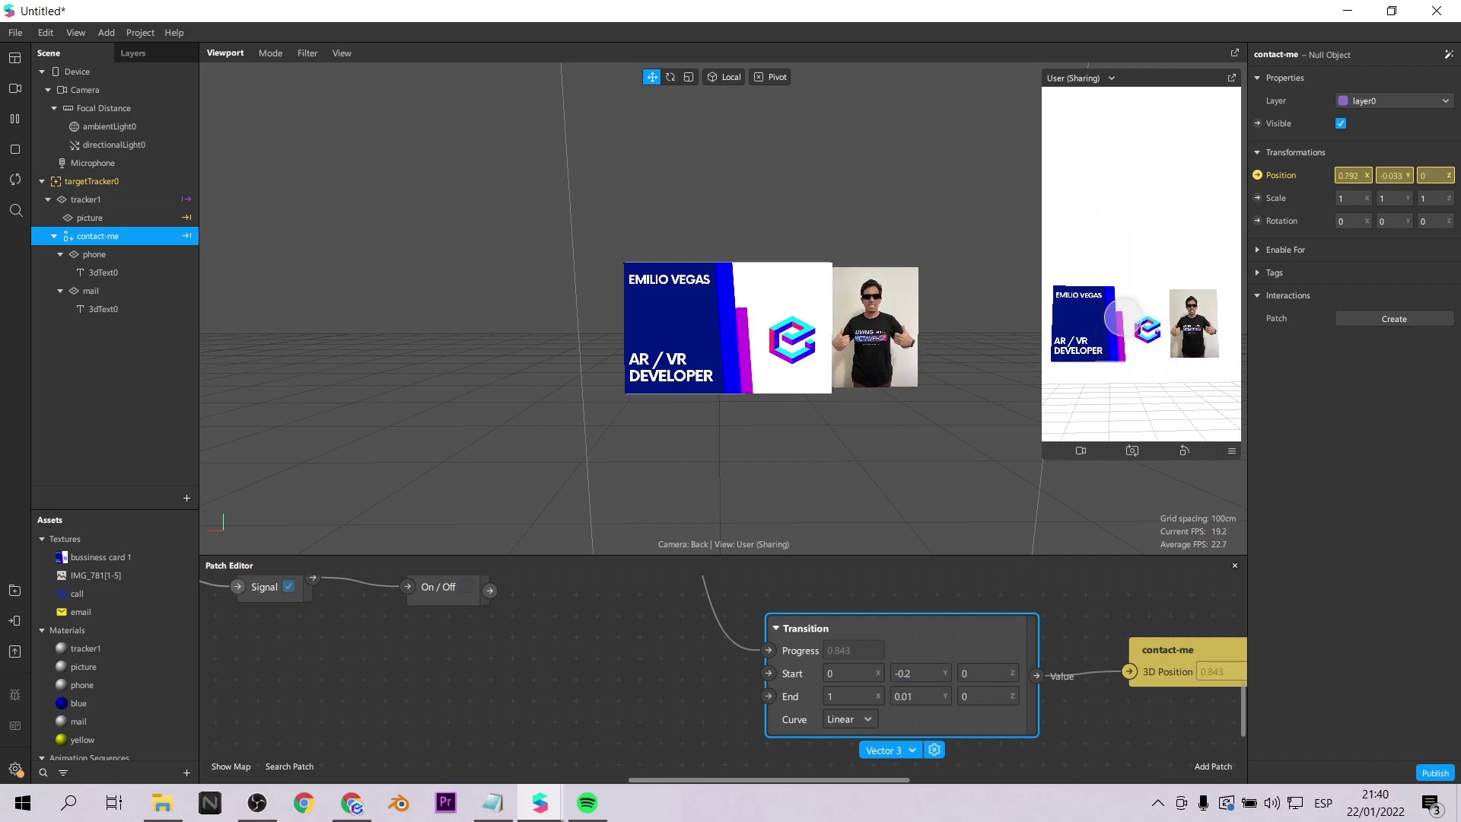
click(13, 181)
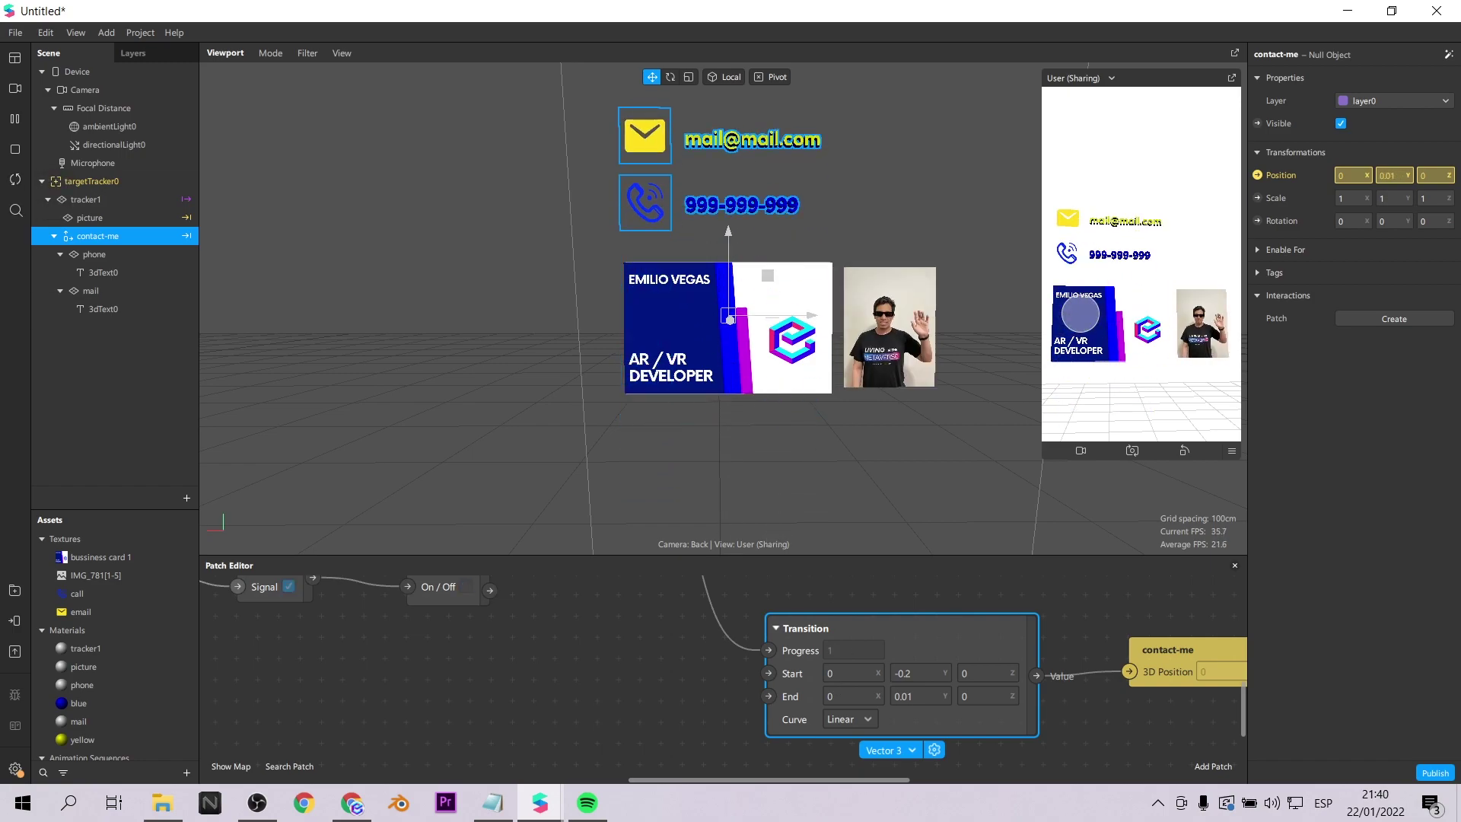
- Tune the second Transition's start Y, trying -0.1 and -0.12, and settle on -0.11
click(925, 673)
text(-0.1)
key(Return)
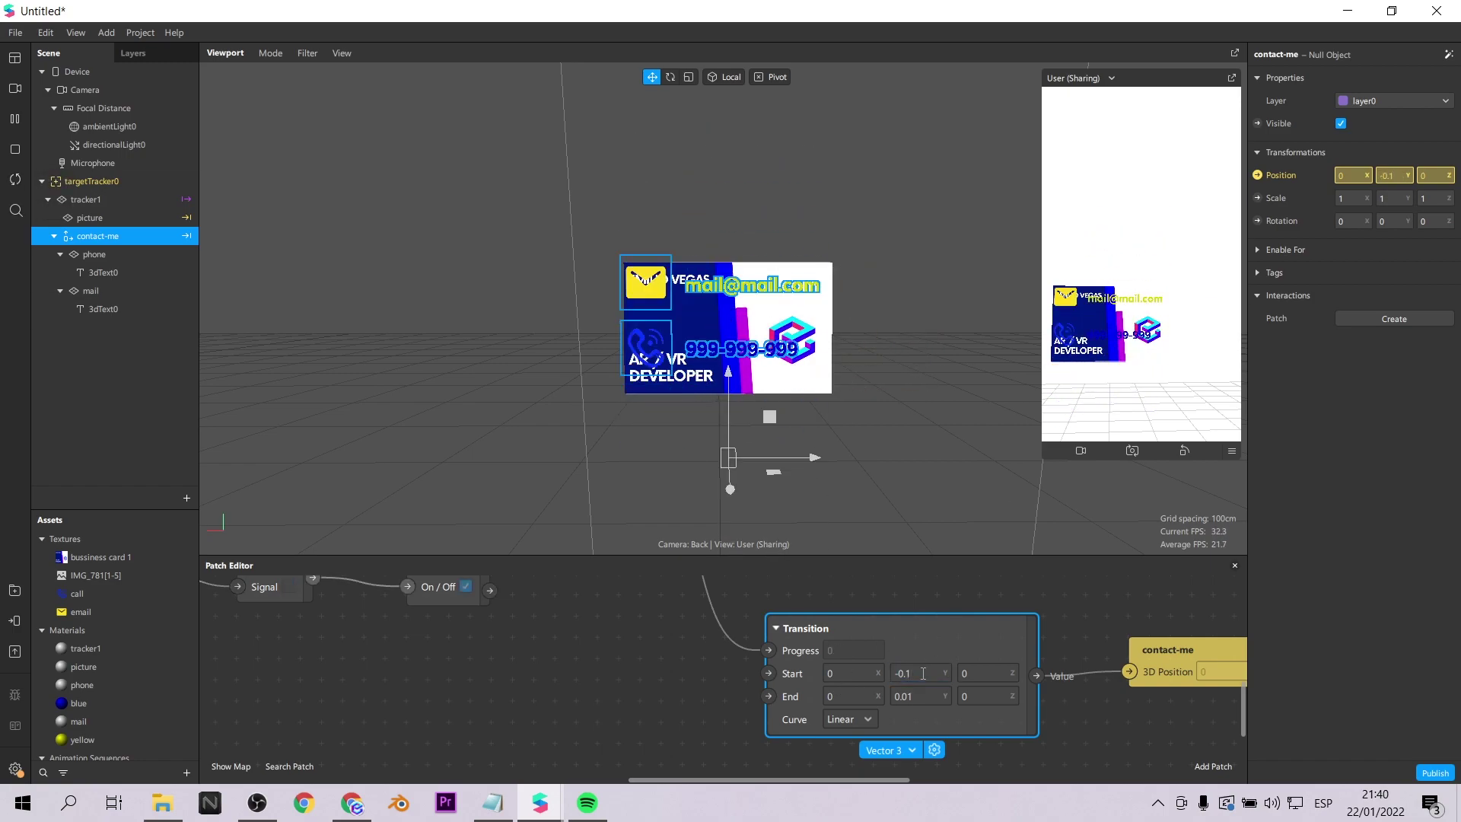
key(BackSpace)
text(08)
key(Return)
text(1)
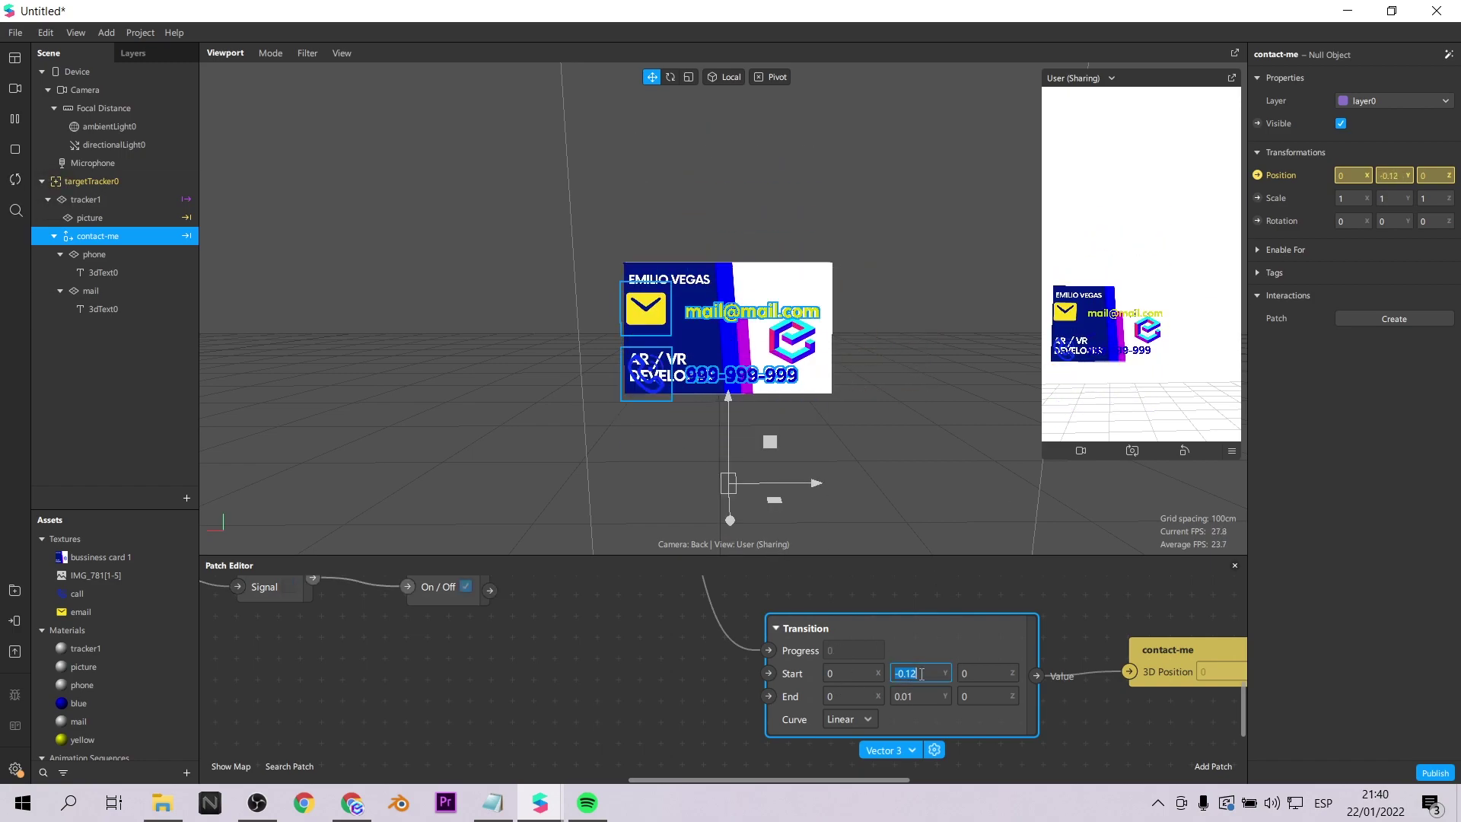
key(Return)
- Move the phone and mail planes together in depth behind the card and test the tap animation in the preview
click(95, 254)
shift+click(103, 292)
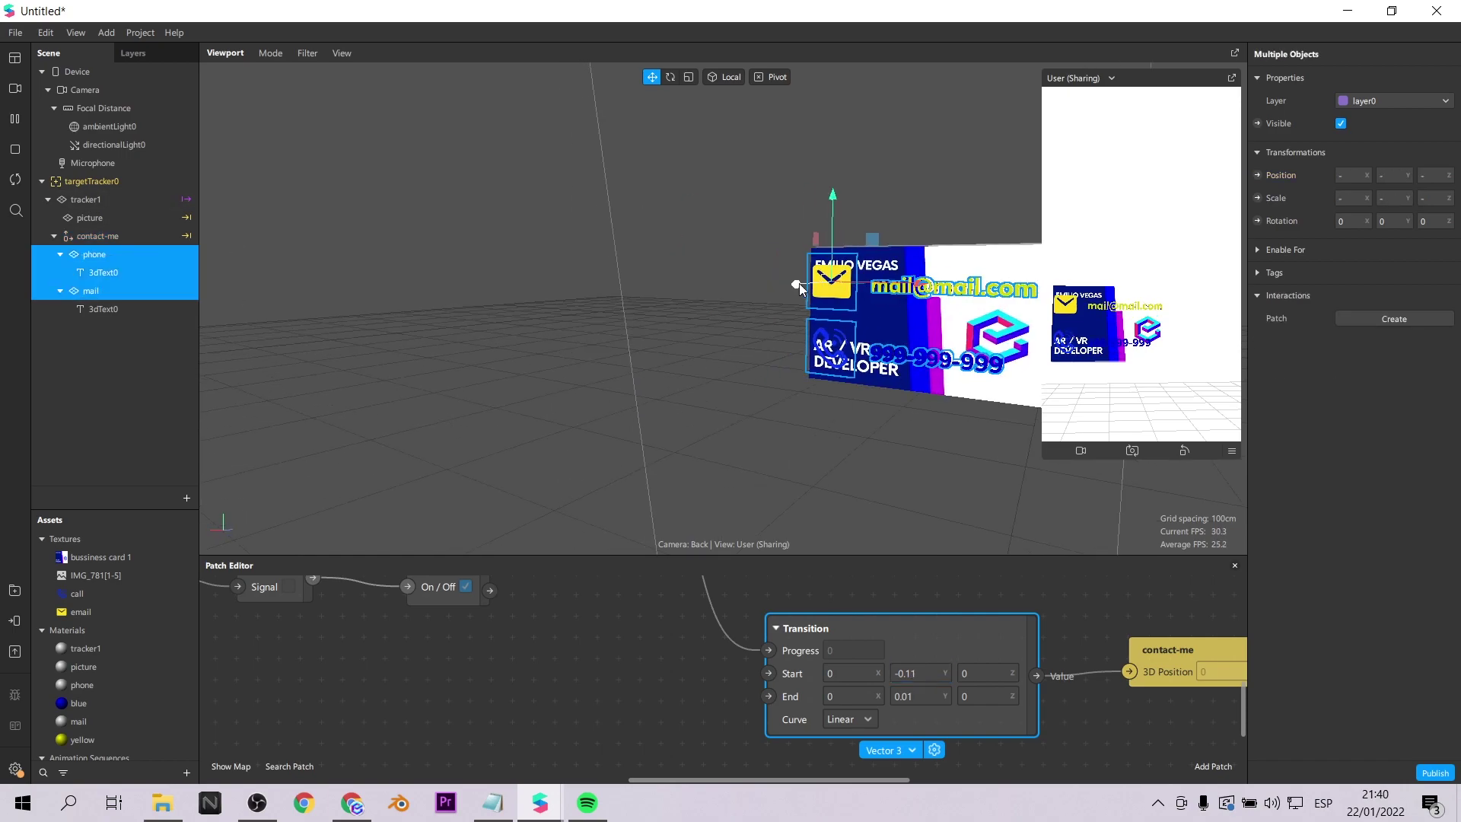
click(1104, 341)
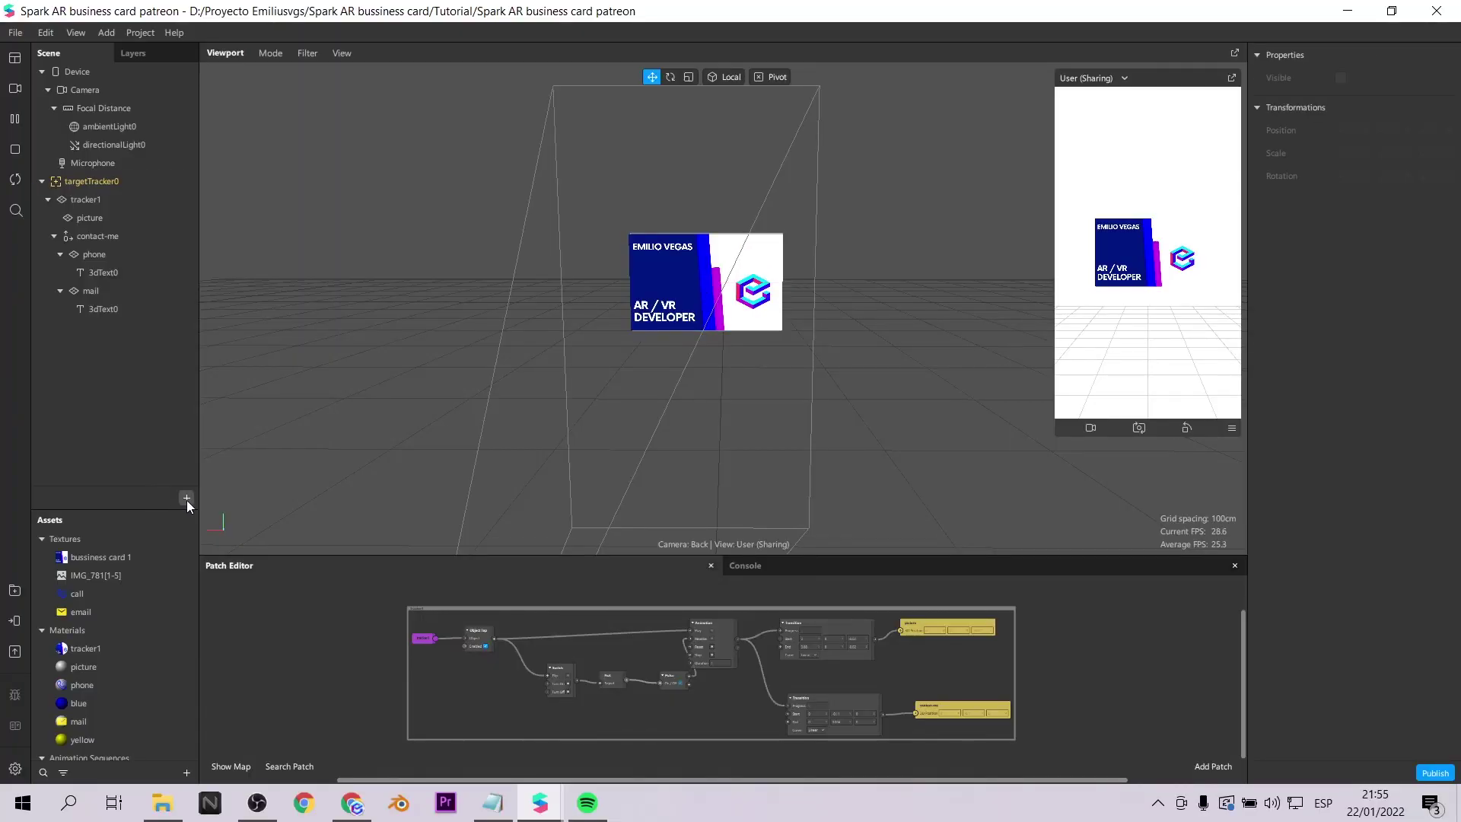
- Add a second target tracker to the scene
click(187, 498)
click(158, 308)
click(487, 475)
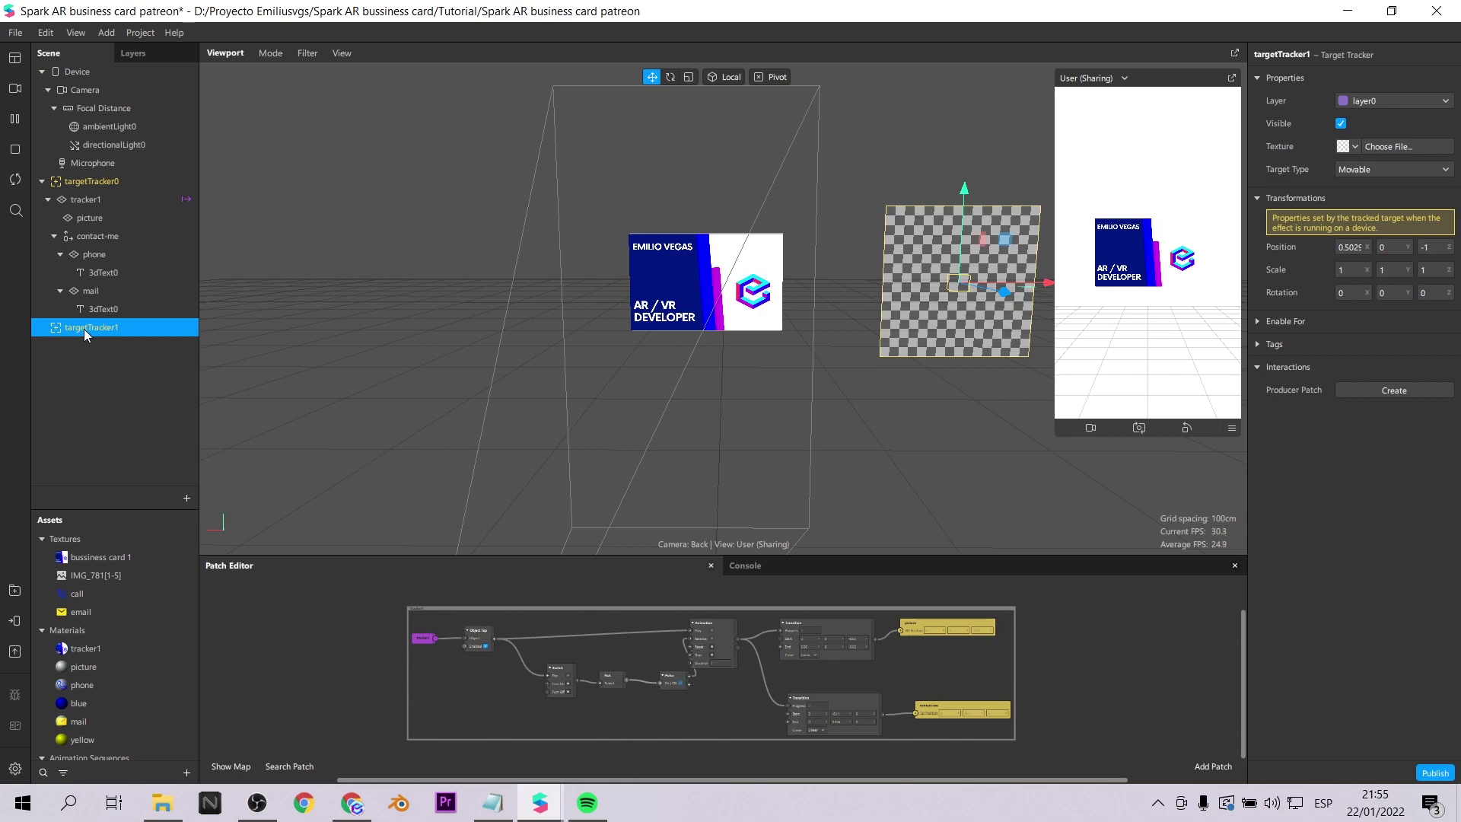
- Import the bussiness card 2 image as the texture of the second target tracker
click(1374, 147)
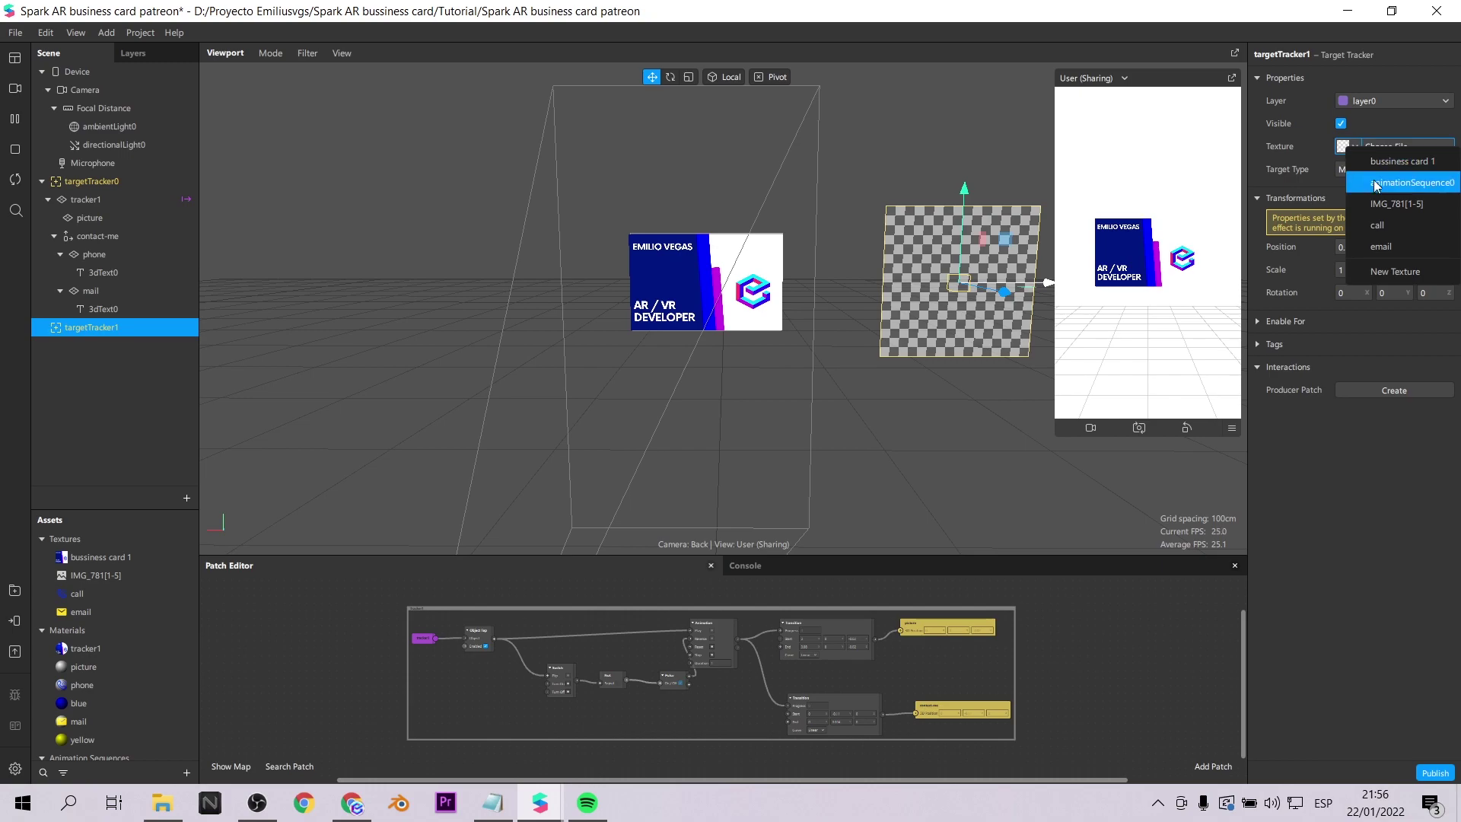
click(1392, 272)
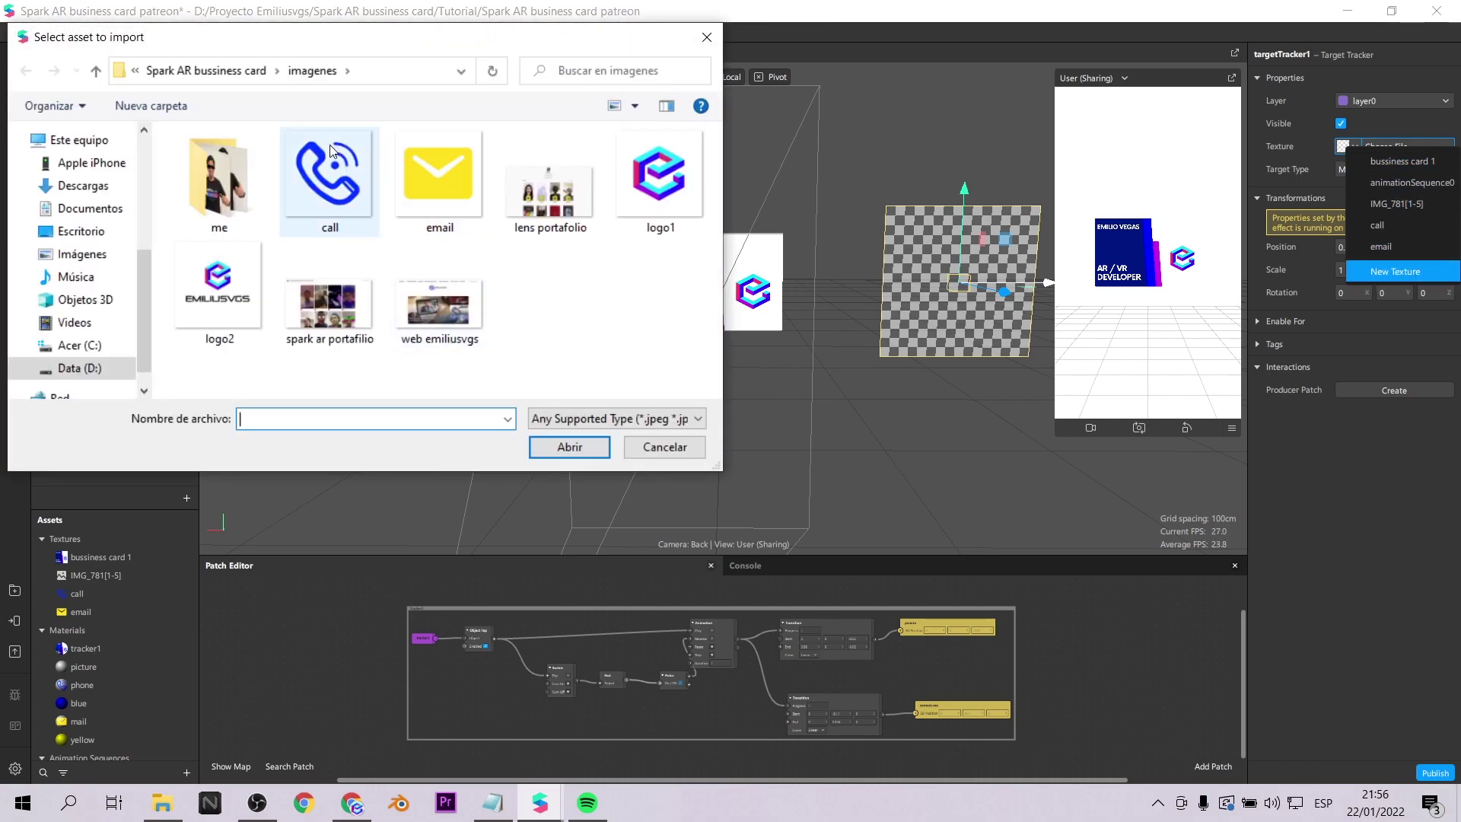
click(222, 70)
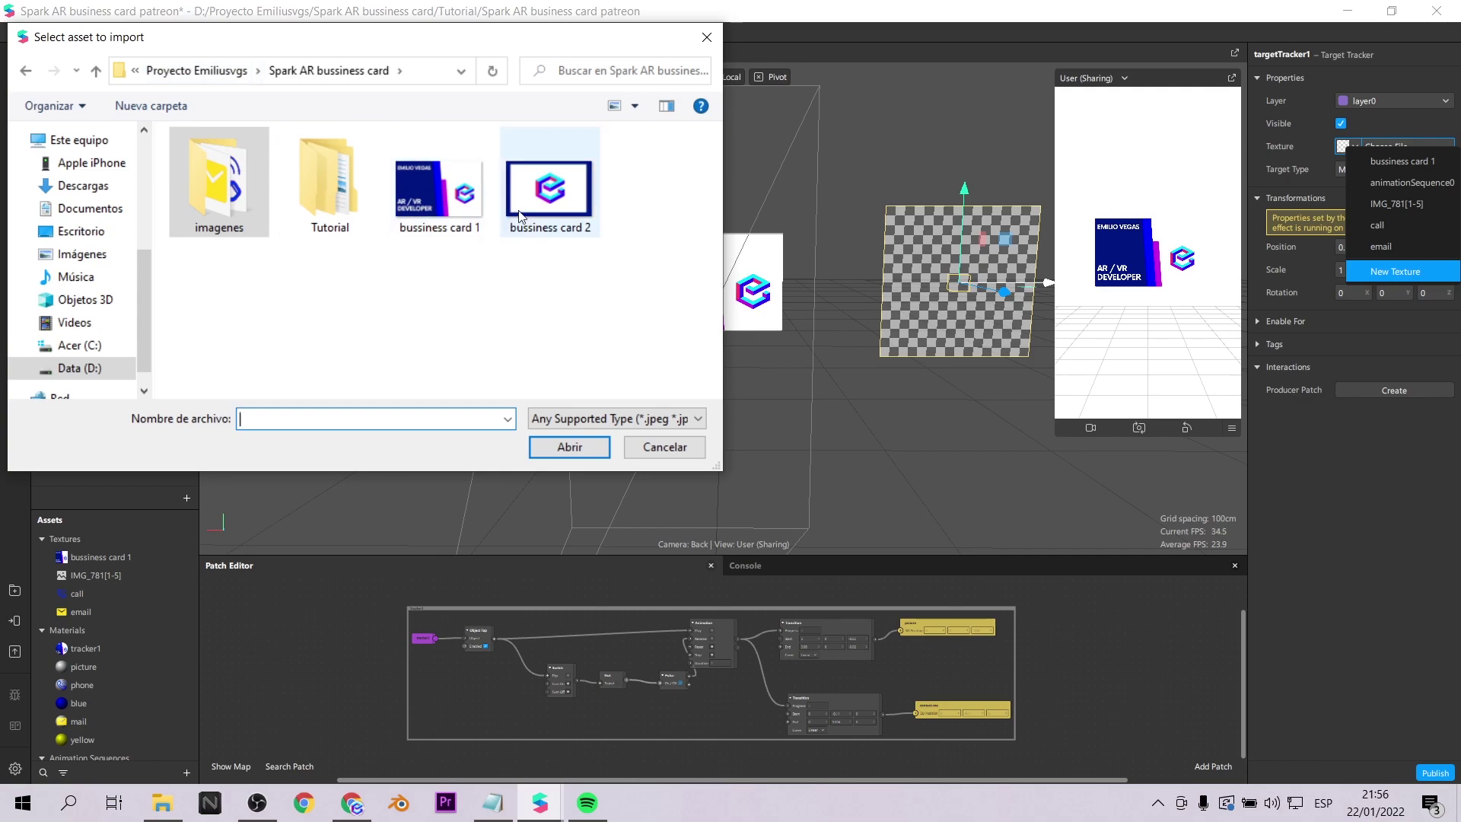
click(557, 210)
click(583, 449)
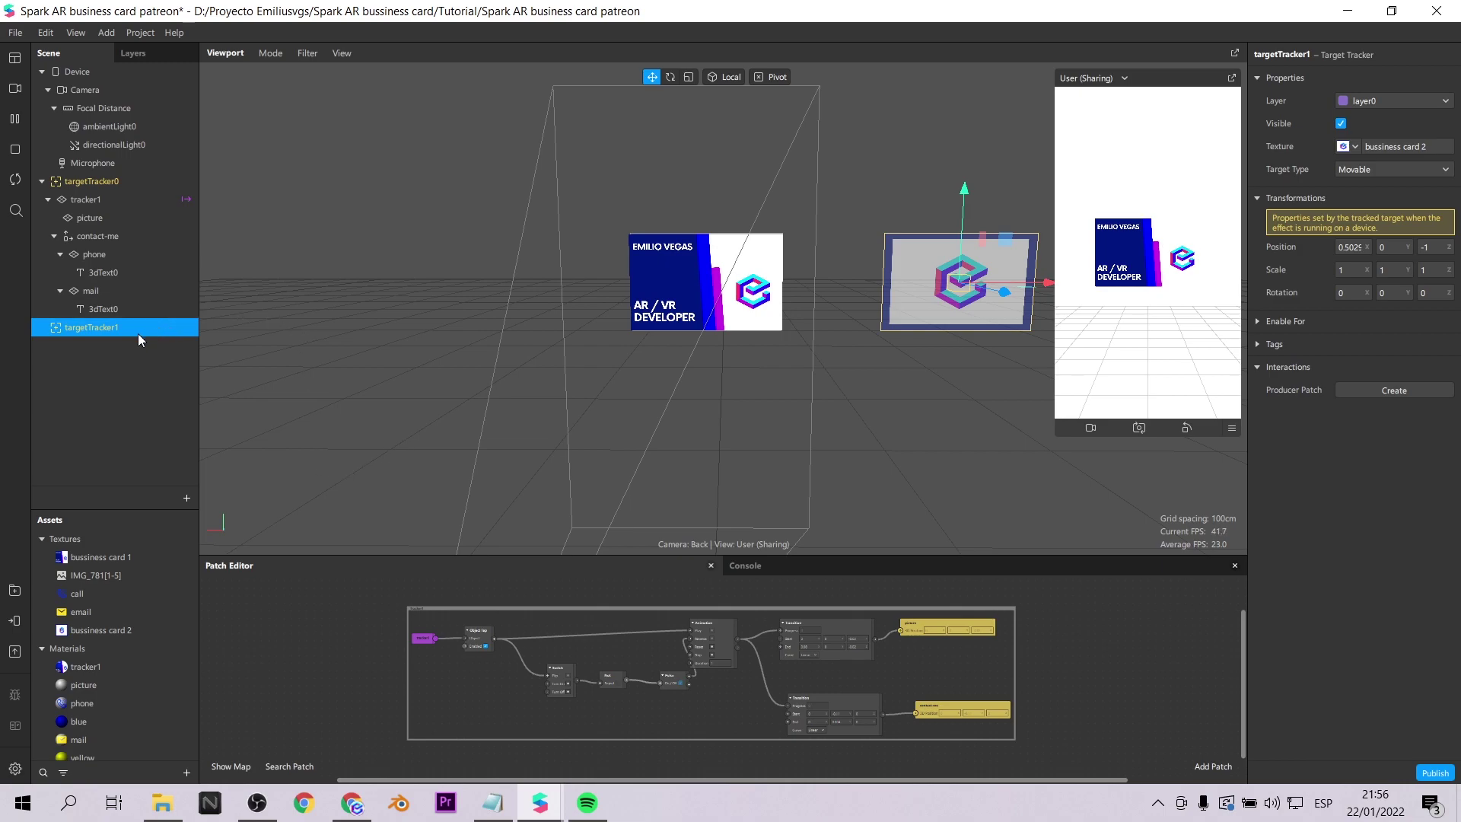
- Add a plane under the second target tracker and name it tracker2
right_click(108, 330)
mouse_move(141, 339)
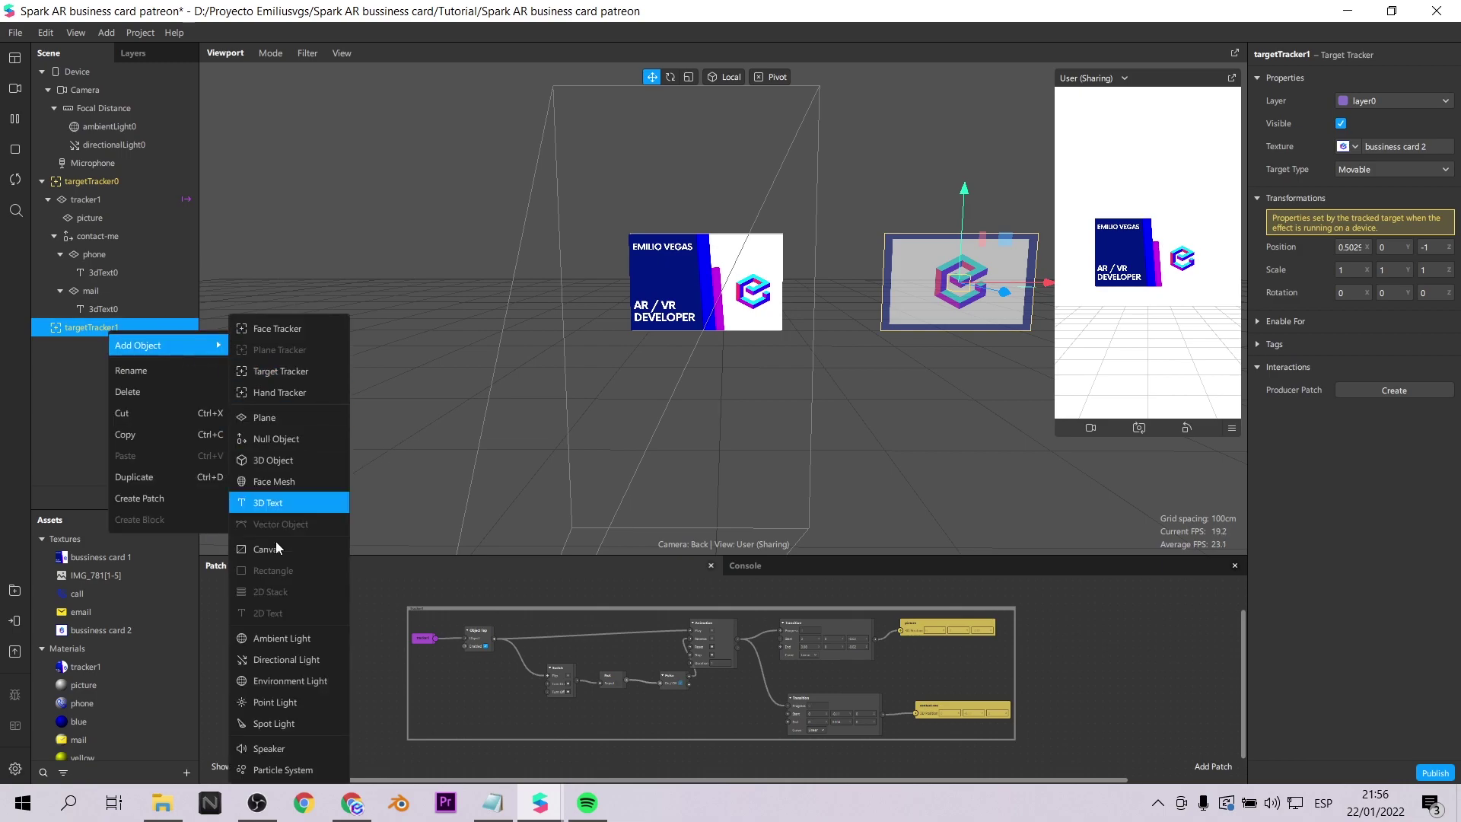
click(301, 411)
click(97, 350)
text(tracker)
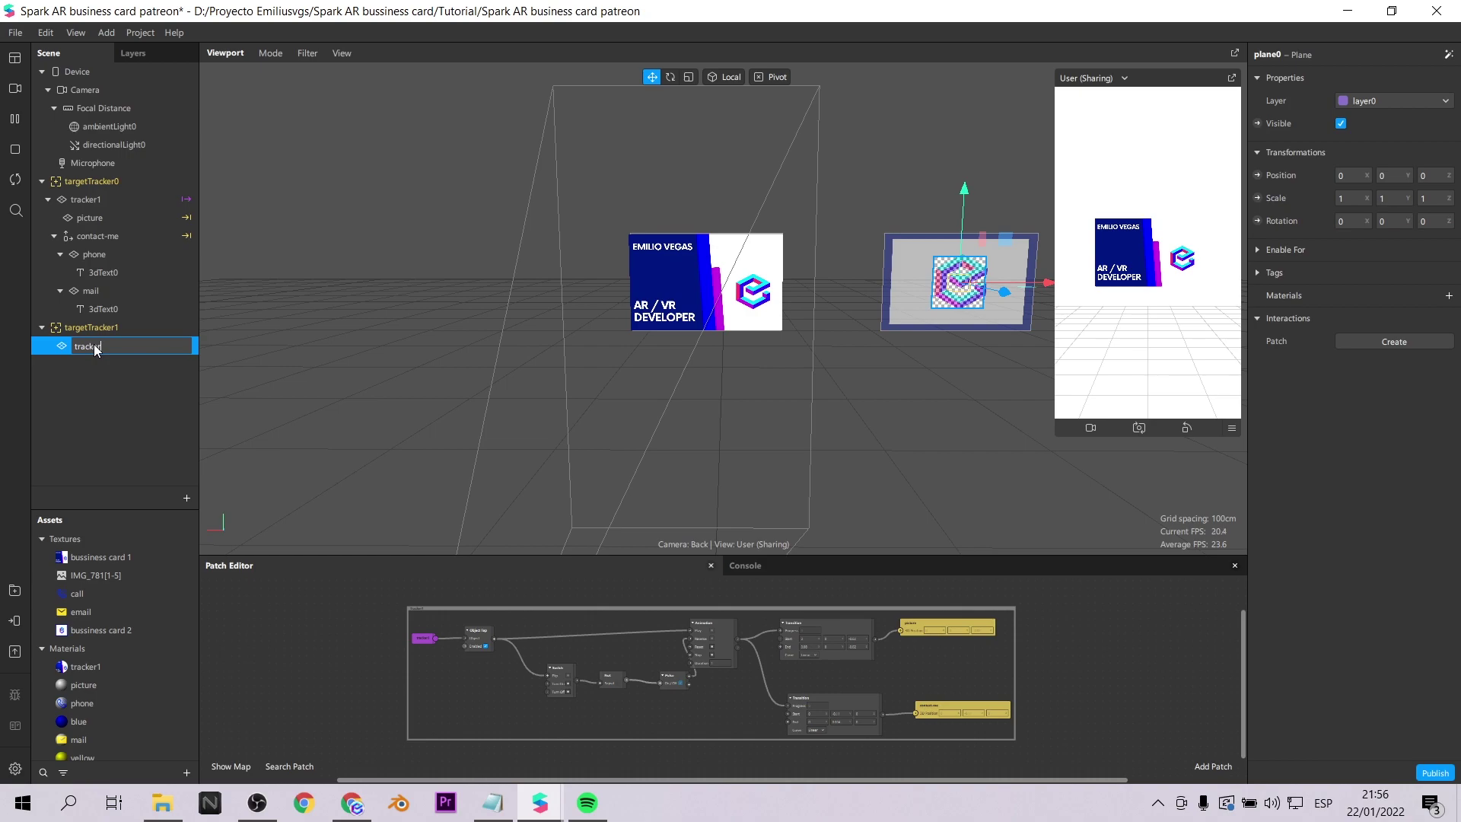
text(2)
key(Return)
- Scale the tracker2 plane to about 2.85 by 1.77 and position it over the second card target at Z 0.0042
drag(956, 373, 982, 274)
key(r)
click(647, 77)
drag(865, 180, 856, 186)
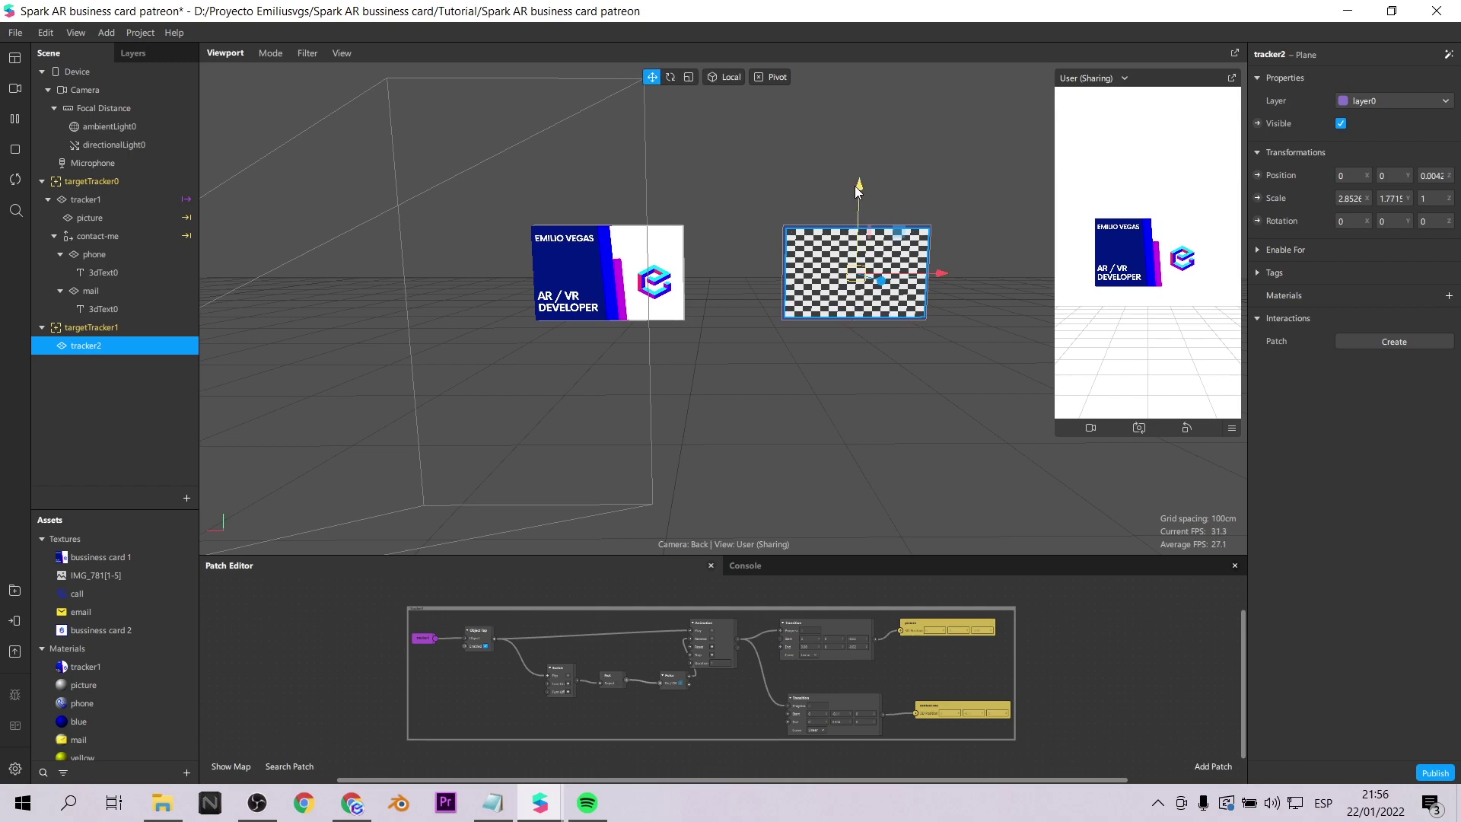
- Rotate the device preview to landscape and enlarge the tracker2 plane to about 3.01 by 1.92
click(1187, 427)
key(f)
key(r)
drag(747, 209, 755, 204)
- Create a new material for the tracker2 plane, name it tracker2 and set its shader type to Flat
click(1449, 296)
click(1395, 453)
drag(700, 156, 699, 151)
key(w)
scroll(121, 669, down, 2)
double_click(88, 715)
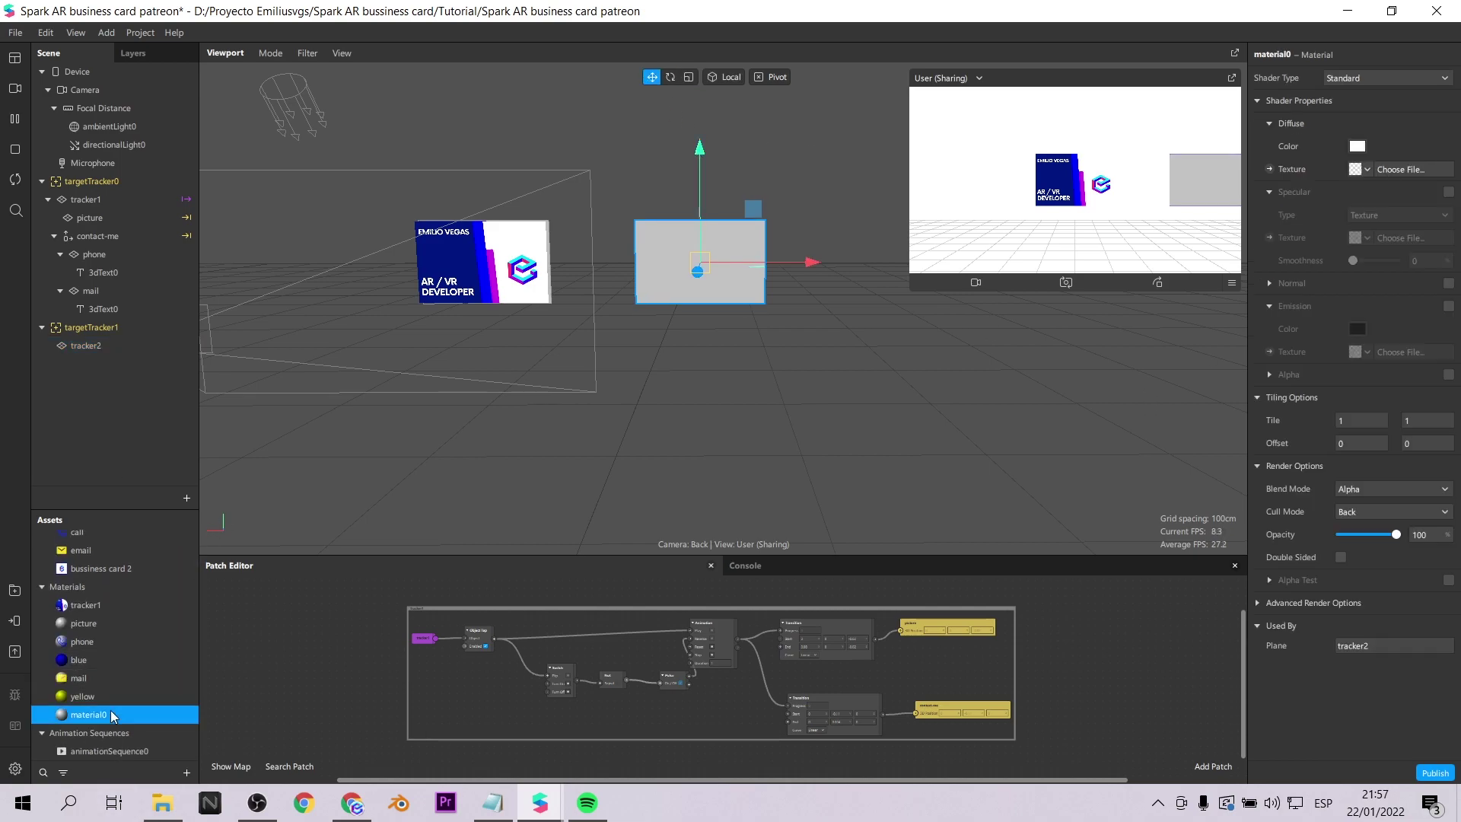
text(tracker2)
key(Return)
- Enlarge the tracker2 plane to about 3.05 by 1.95 and set bussiness card 2 as the tracker2 material's texture
click(753, 228)
key(r)
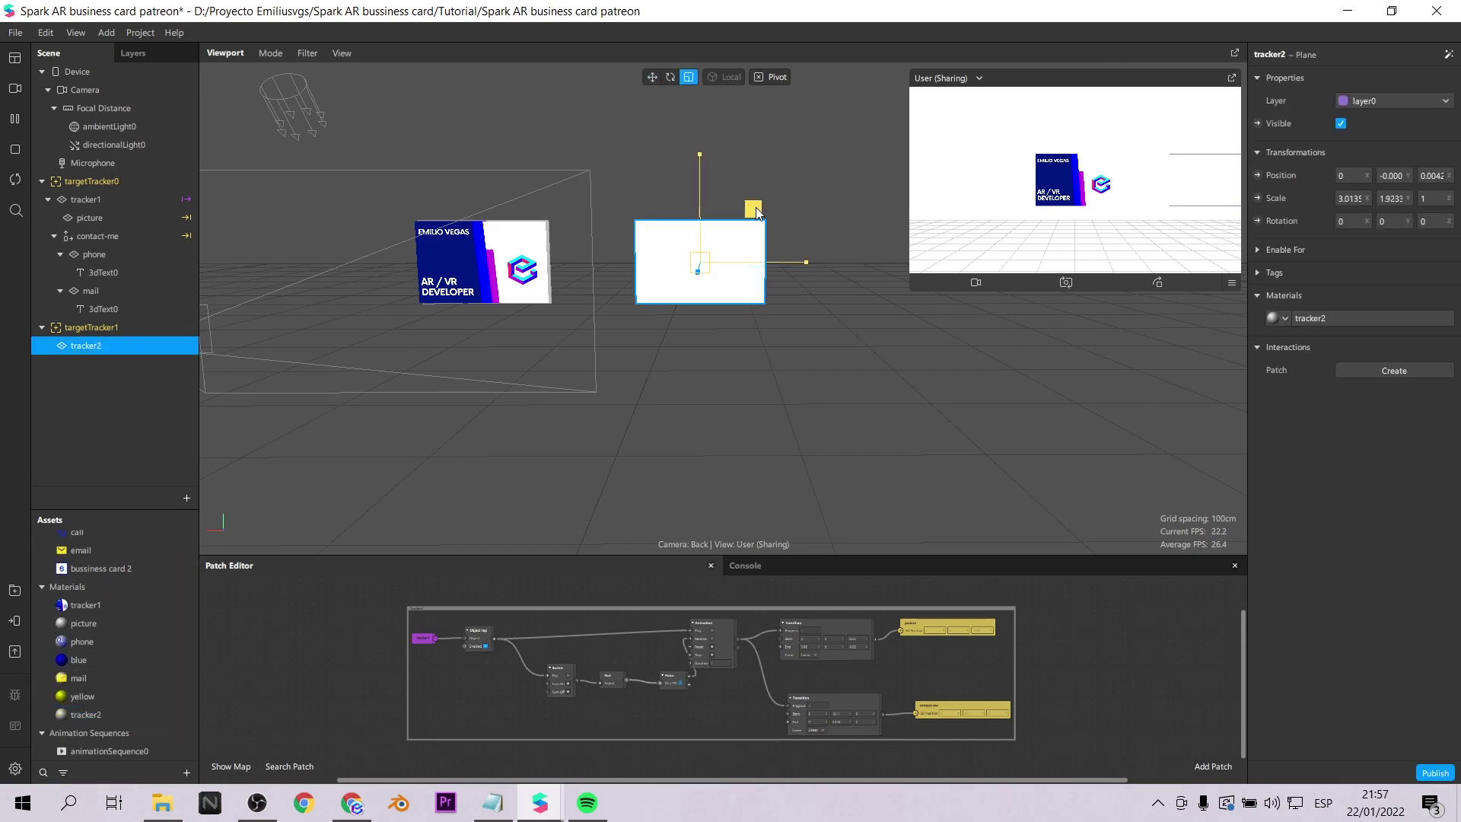
click(93, 716)
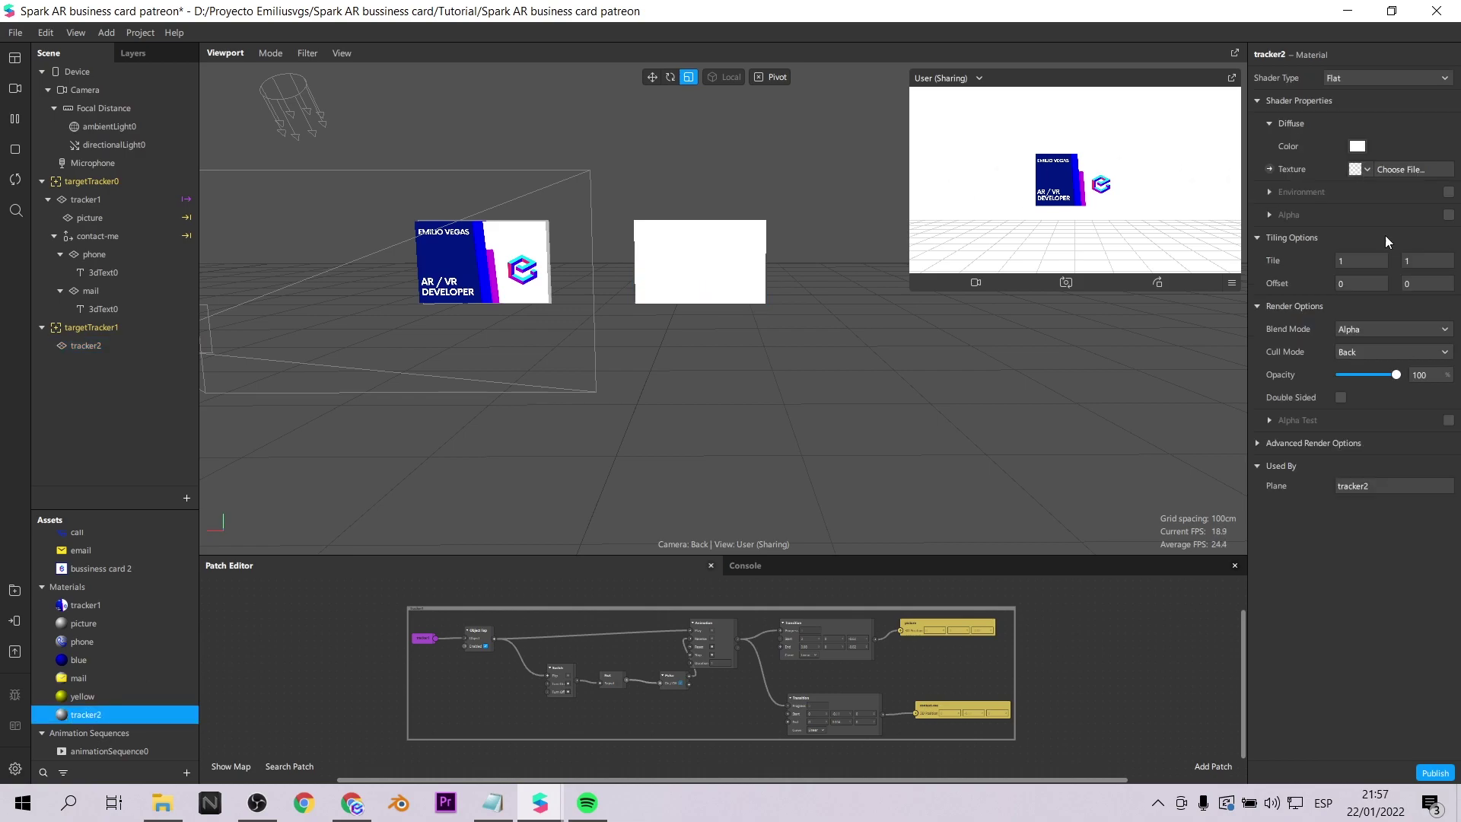
click(1368, 169)
click(1383, 277)
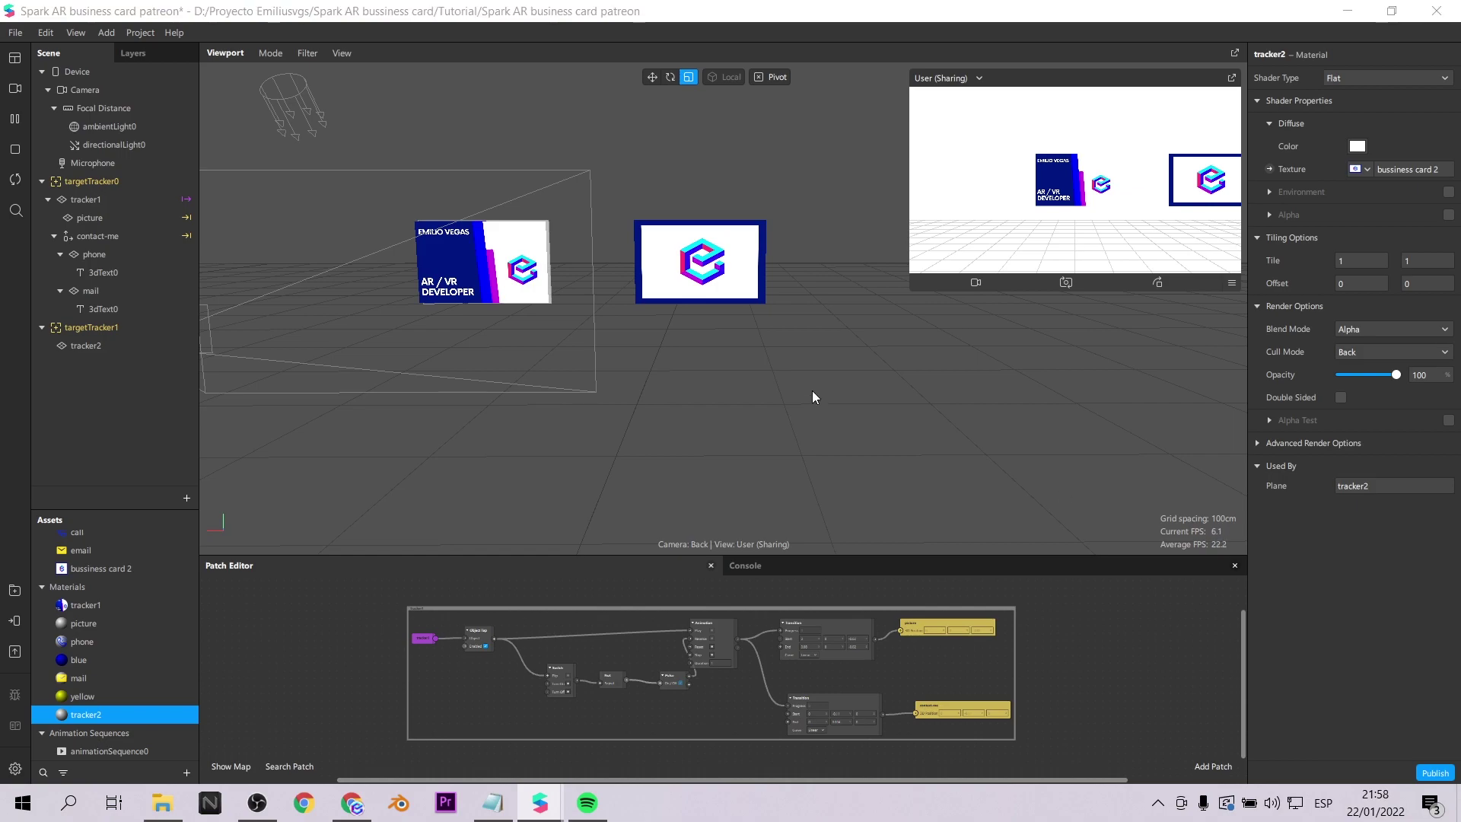
- Add a child plane to tracker2 and assign it a new material
click(129, 344)
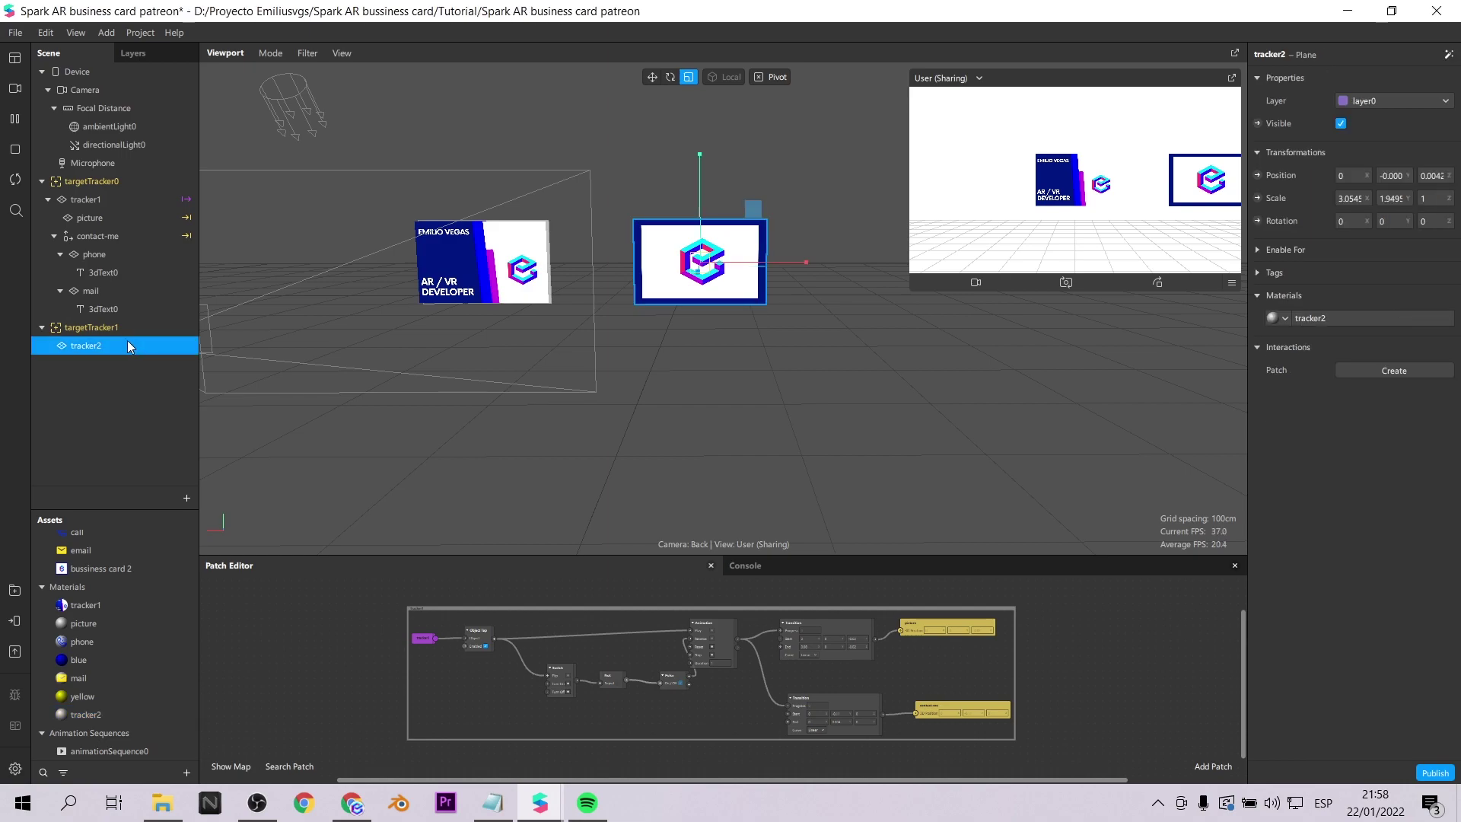
click(652, 77)
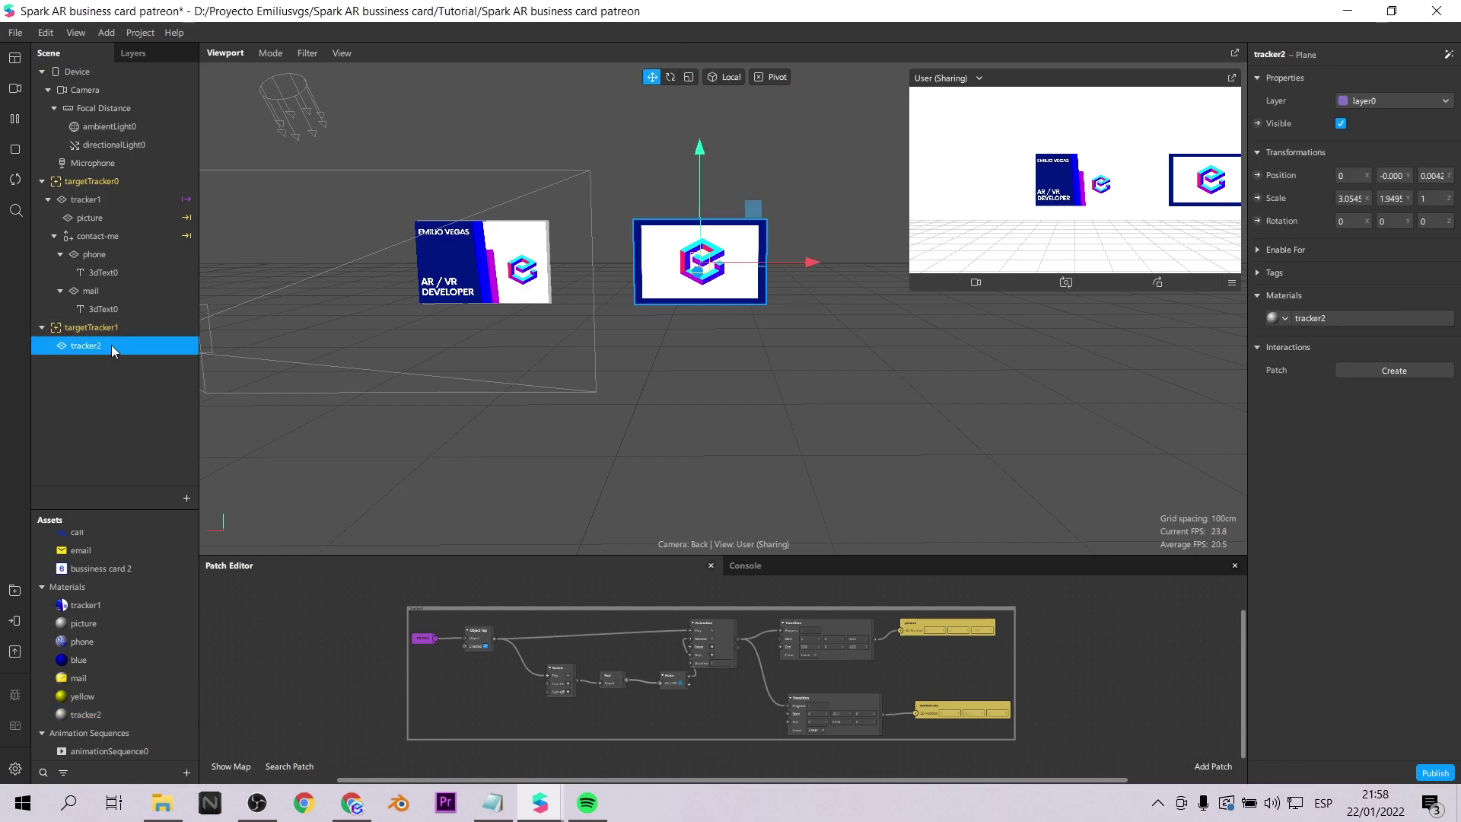
right_click(111, 344)
mouse_move(190, 360)
click(309, 418)
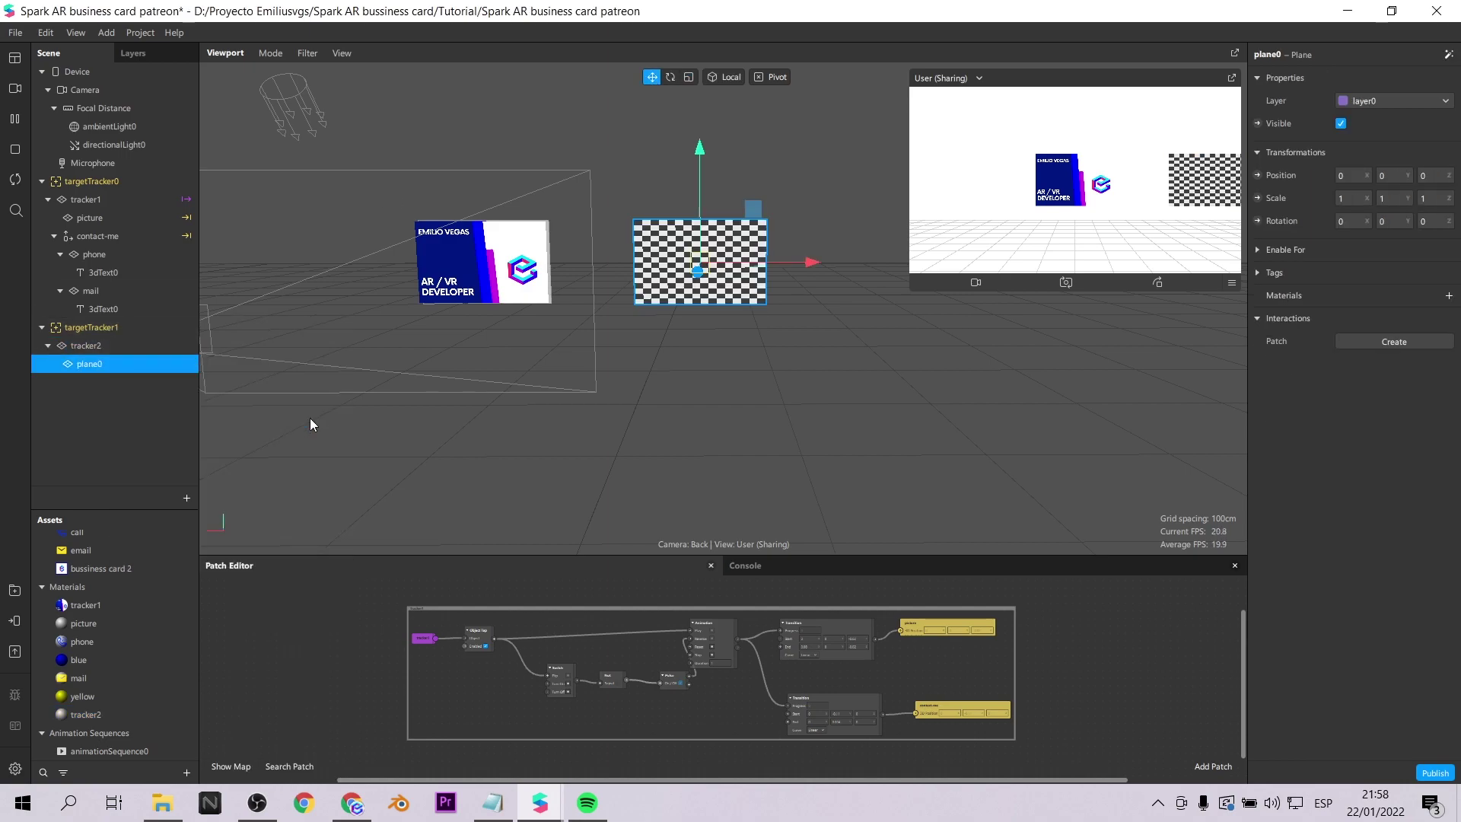
click(1448, 298)
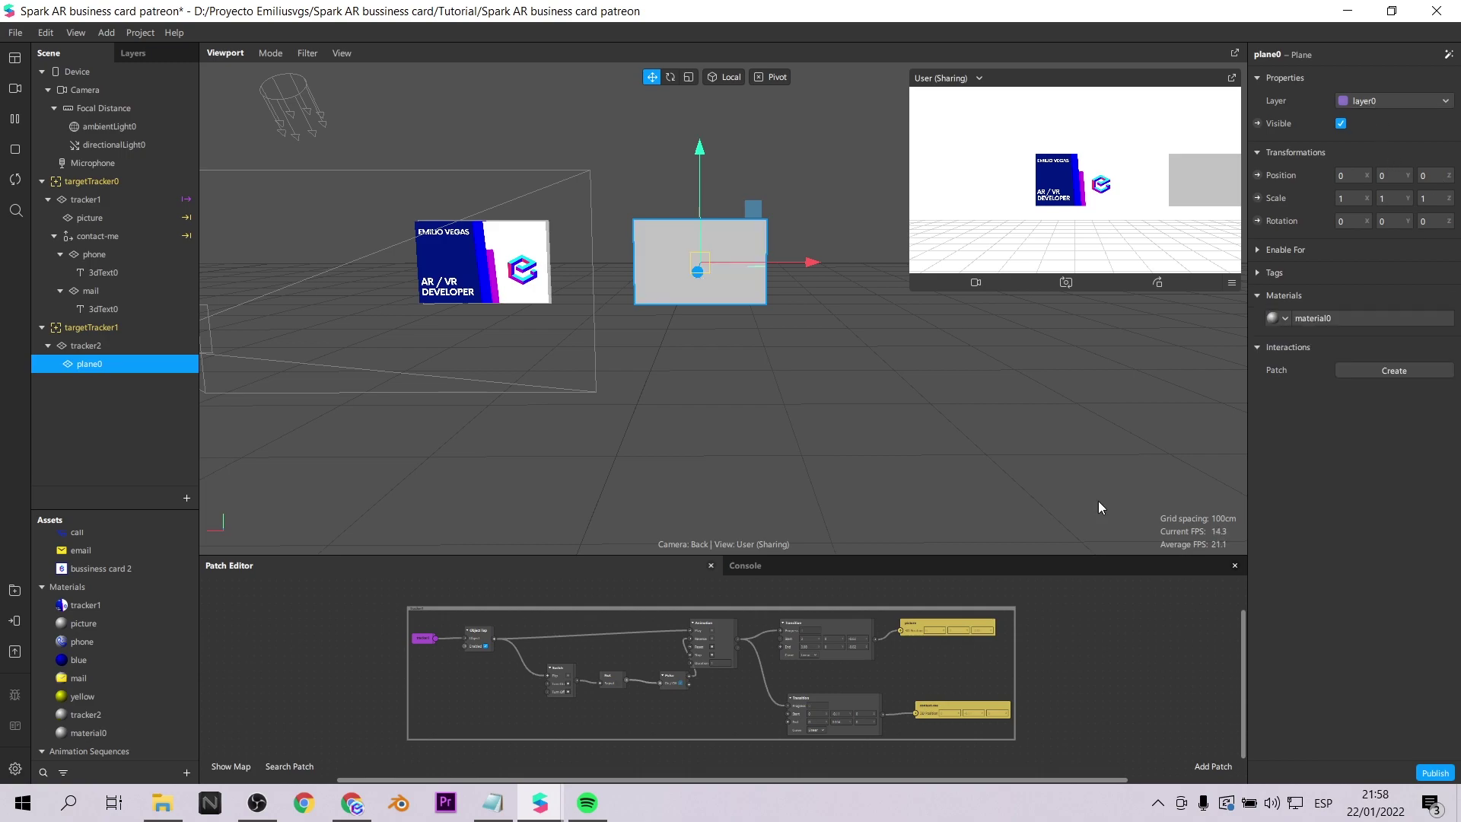
- Rename the child plane and its material to web and set the material's shader type to Flat
click(89, 734)
click(81, 363)
click(82, 366)
text(web)
key(Return)
click(1385, 78)
click(1368, 78)
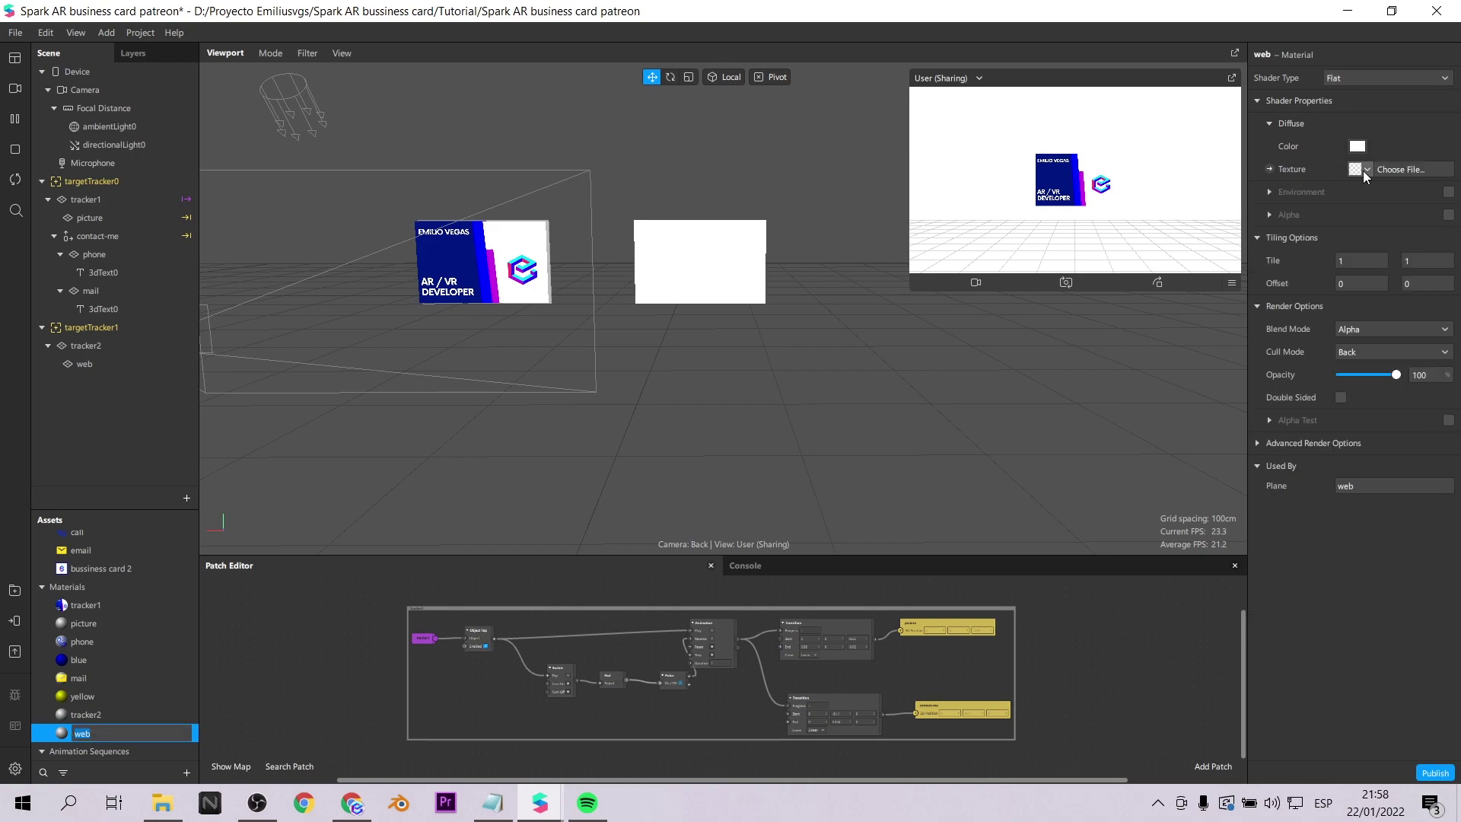
- Import the web emiliusvgs image as the diffuse texture of the web material
click(1361, 170)
click(1381, 299)
click(439, 301)
click(563, 448)
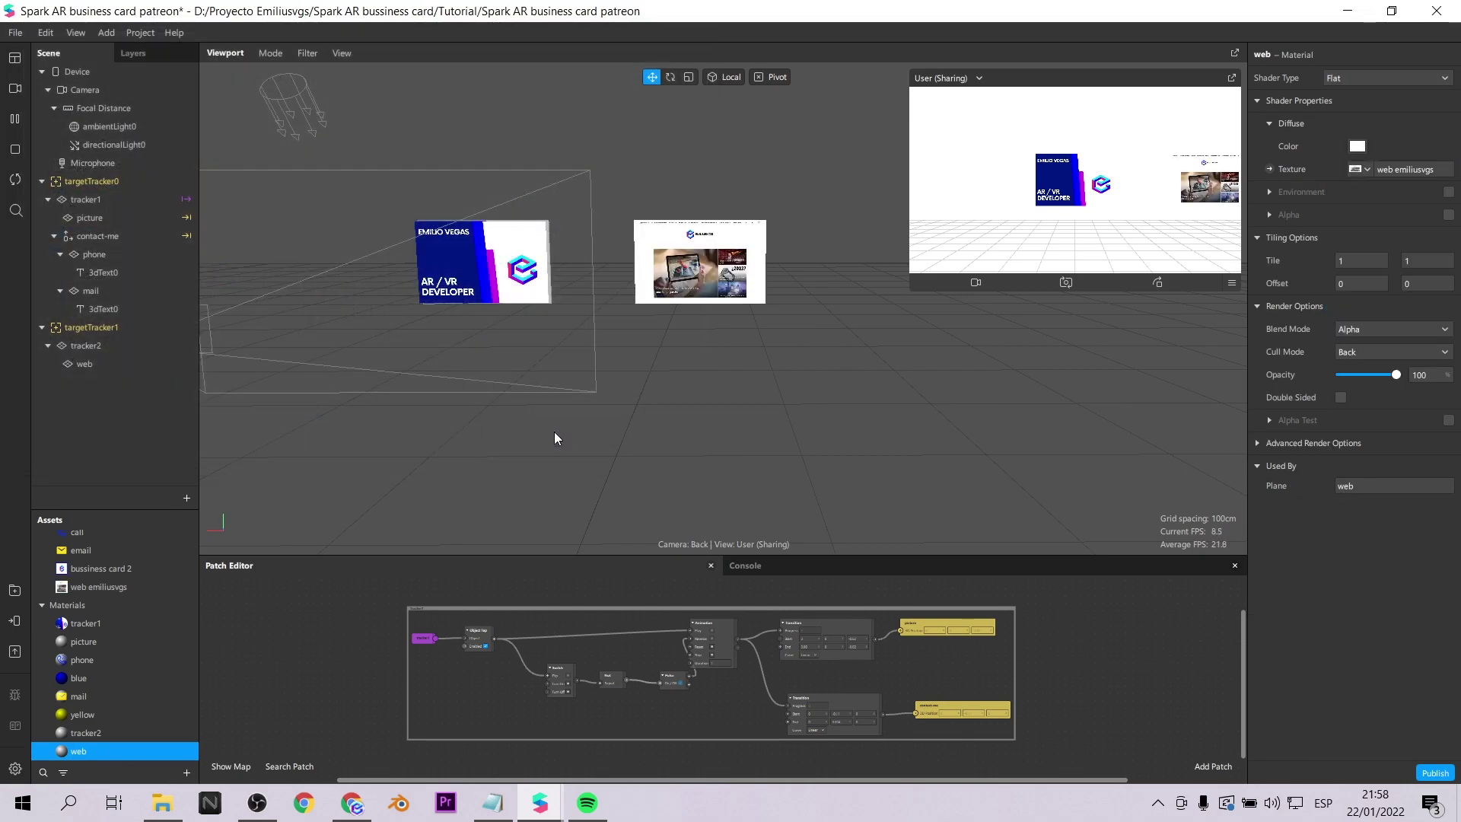
- Add tracker2 to the patch graph above the Tracker1 group and connect it to a new Object Tap patch
scroll(550, 632, up, 3)
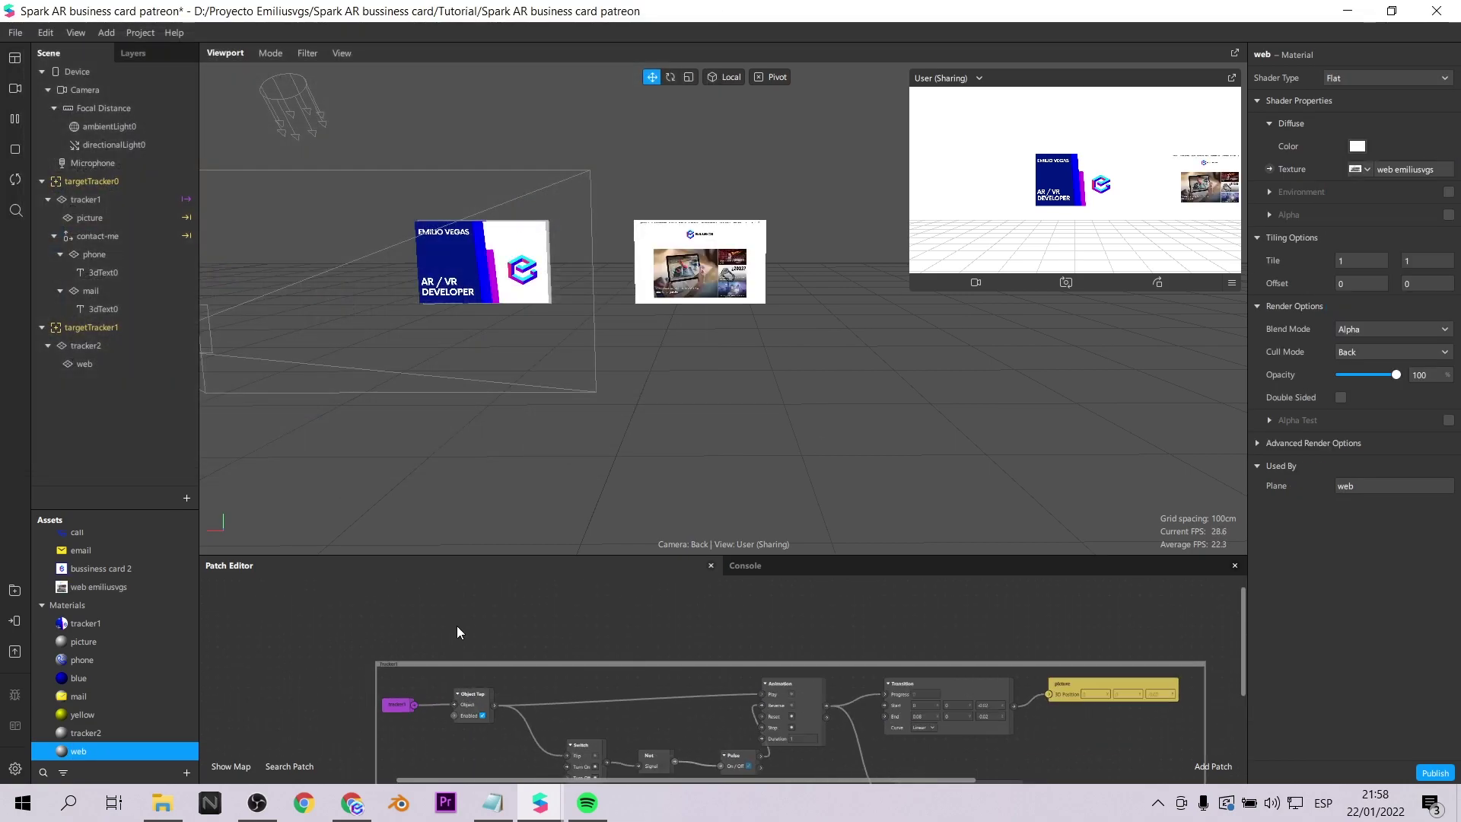
drag(79, 347, 391, 607)
double_click(487, 608)
text(object tap)
key(Return)
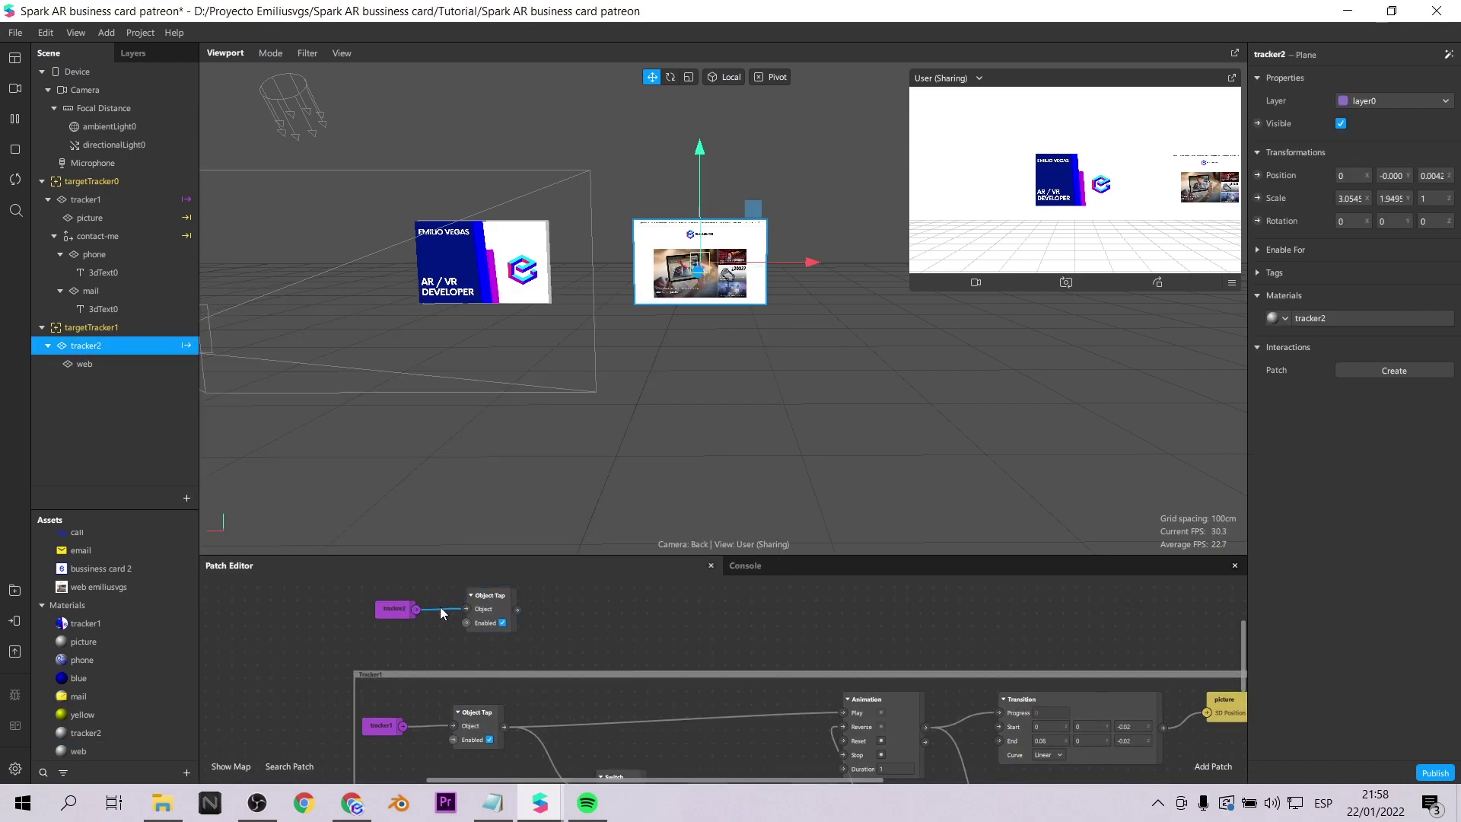
- Add an Animation patch and connect the tracker2 Object Tap output to its Play input
scroll(697, 627, up, 2)
double_click(691, 628)
text(animation)
key(Return)
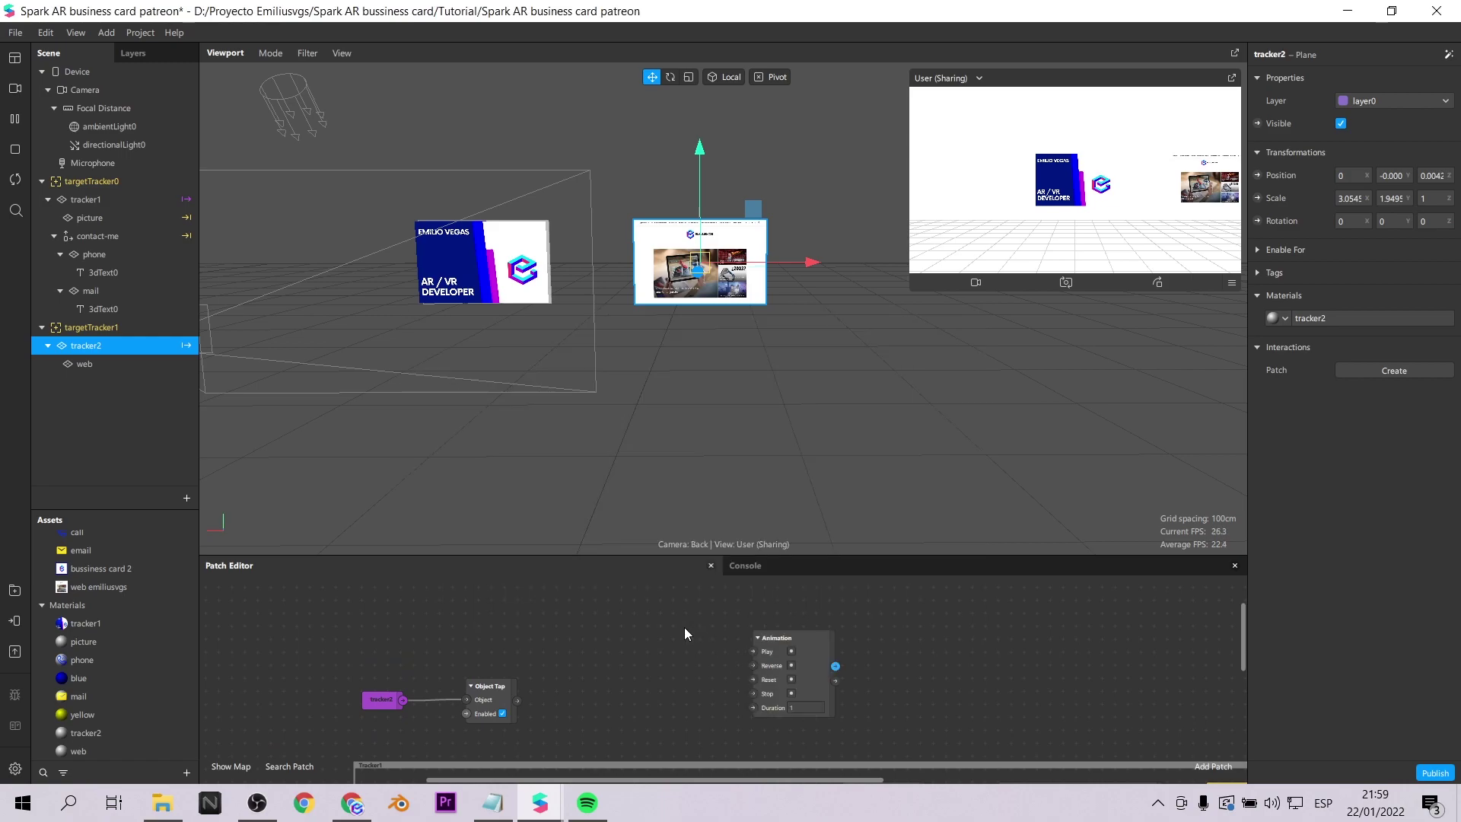
scroll(677, 628, down, 2)
drag(751, 610, 752, 609)
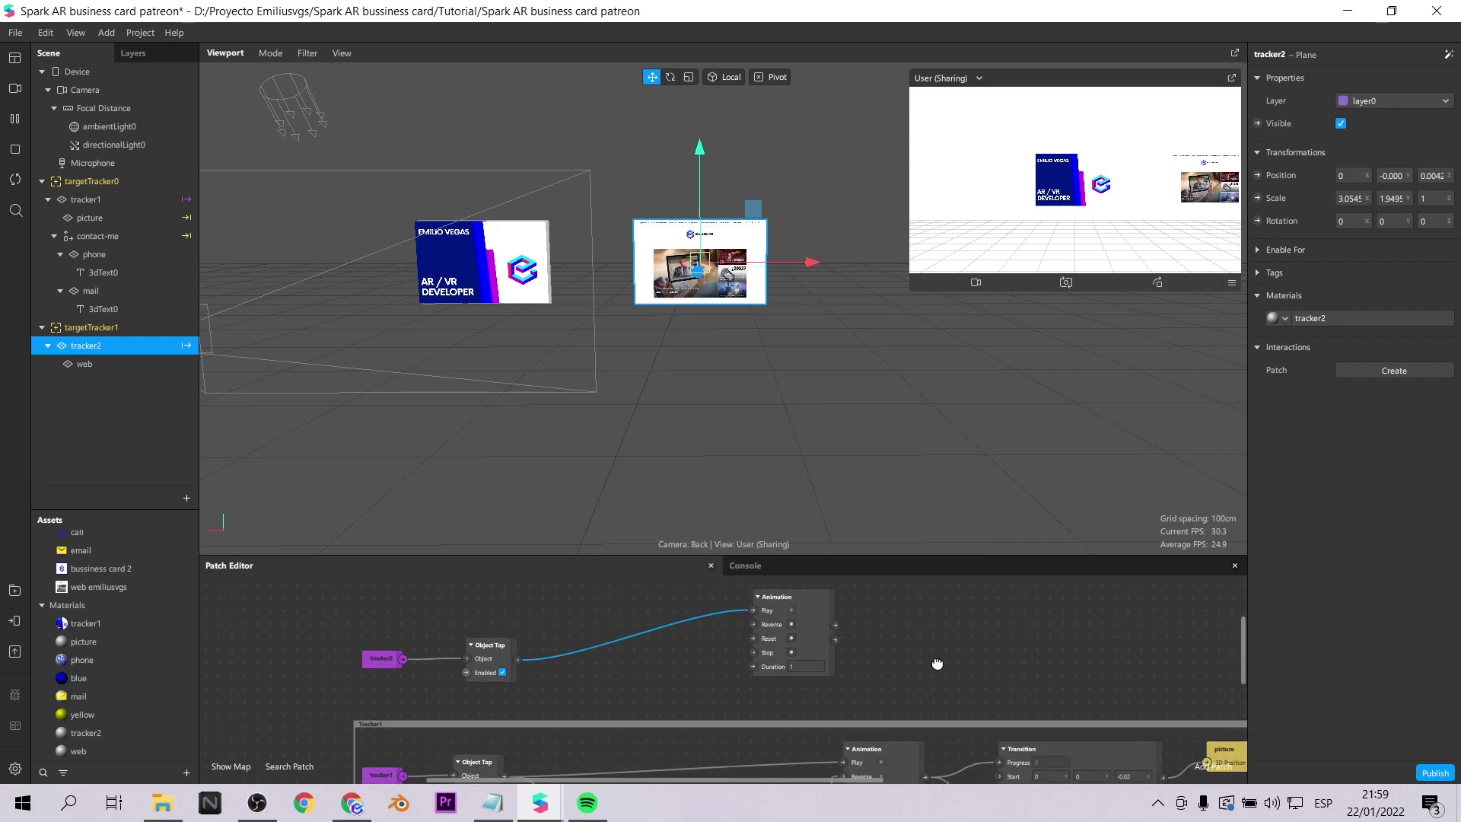
- Expose the web plane's scale as a patch and place it beyond the new Animation patch
scroll(938, 662, up, 2)
click(84, 364)
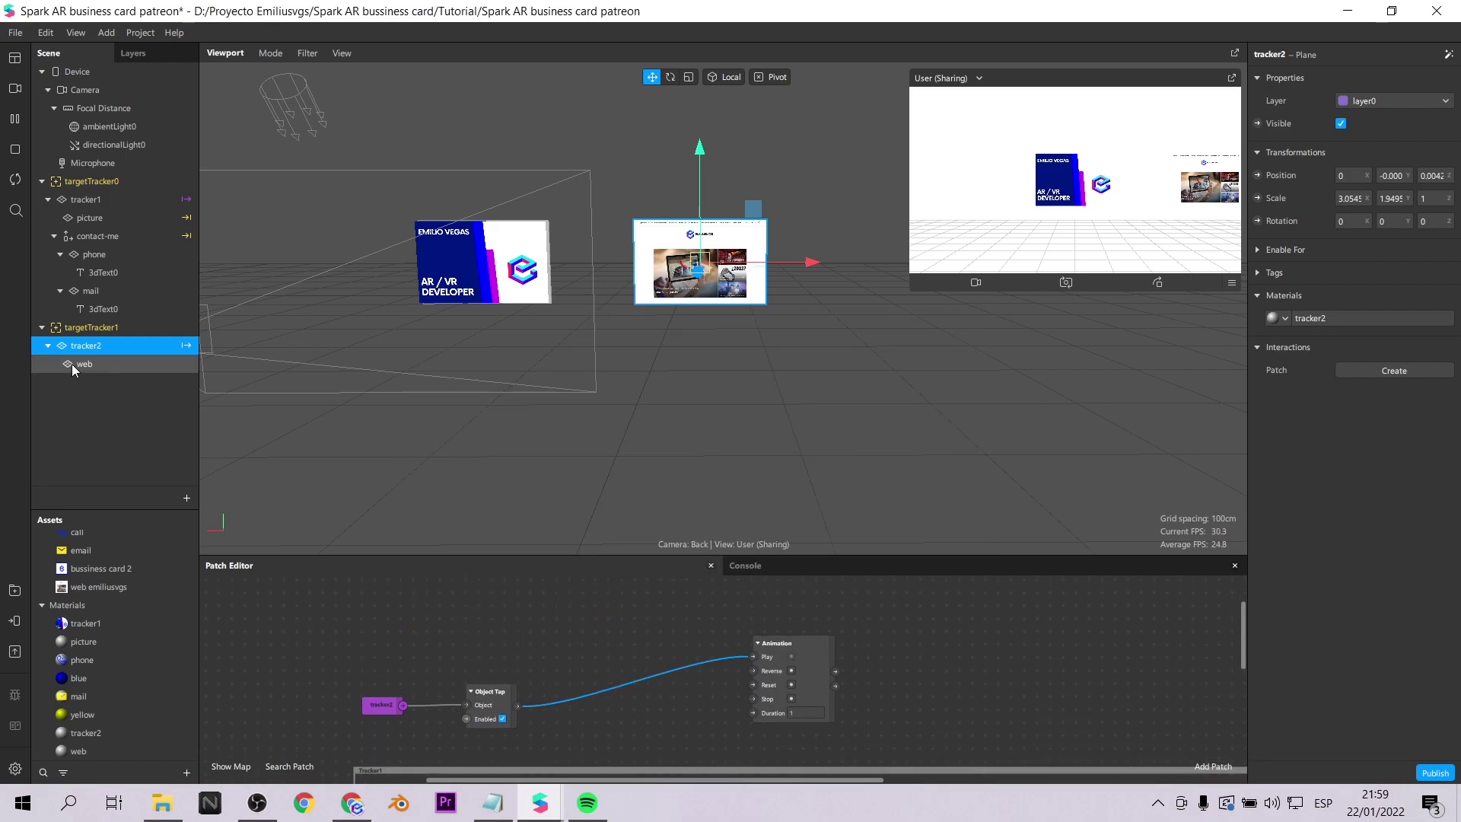
click(1257, 198)
drag(936, 685, 1128, 652)
- Add a Transition patch and place it between the new Animation patch and the web 3D Scale patch
double_click(928, 665)
text(transition)
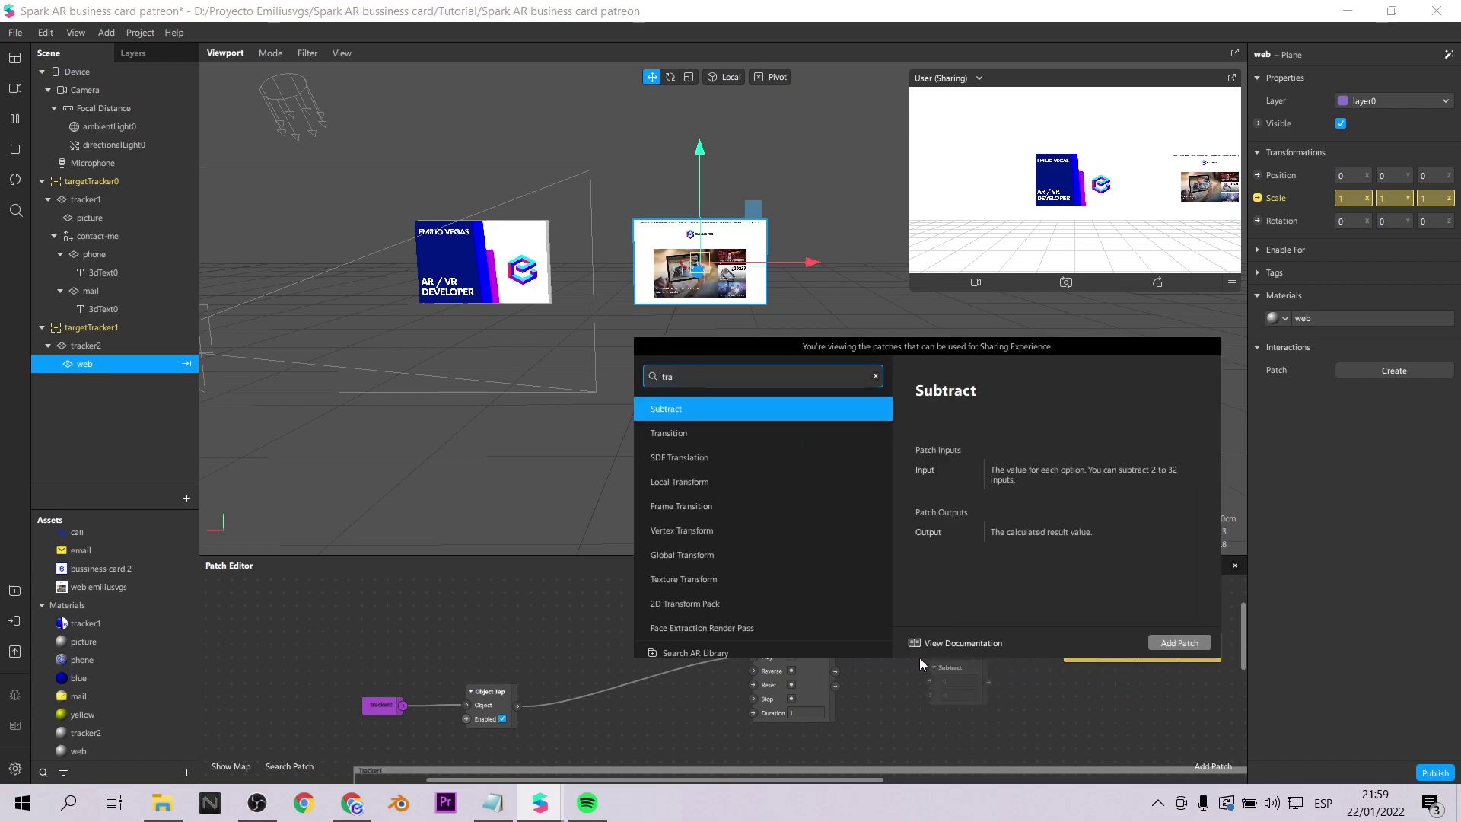
key(Return)
drag(1033, 678, 973, 644)
- Connect the new Animation's progress to the Transition and the Transition's output to the web plane's 3D Scale
drag(824, 649, 798, 646)
drag(808, 668, 867, 653)
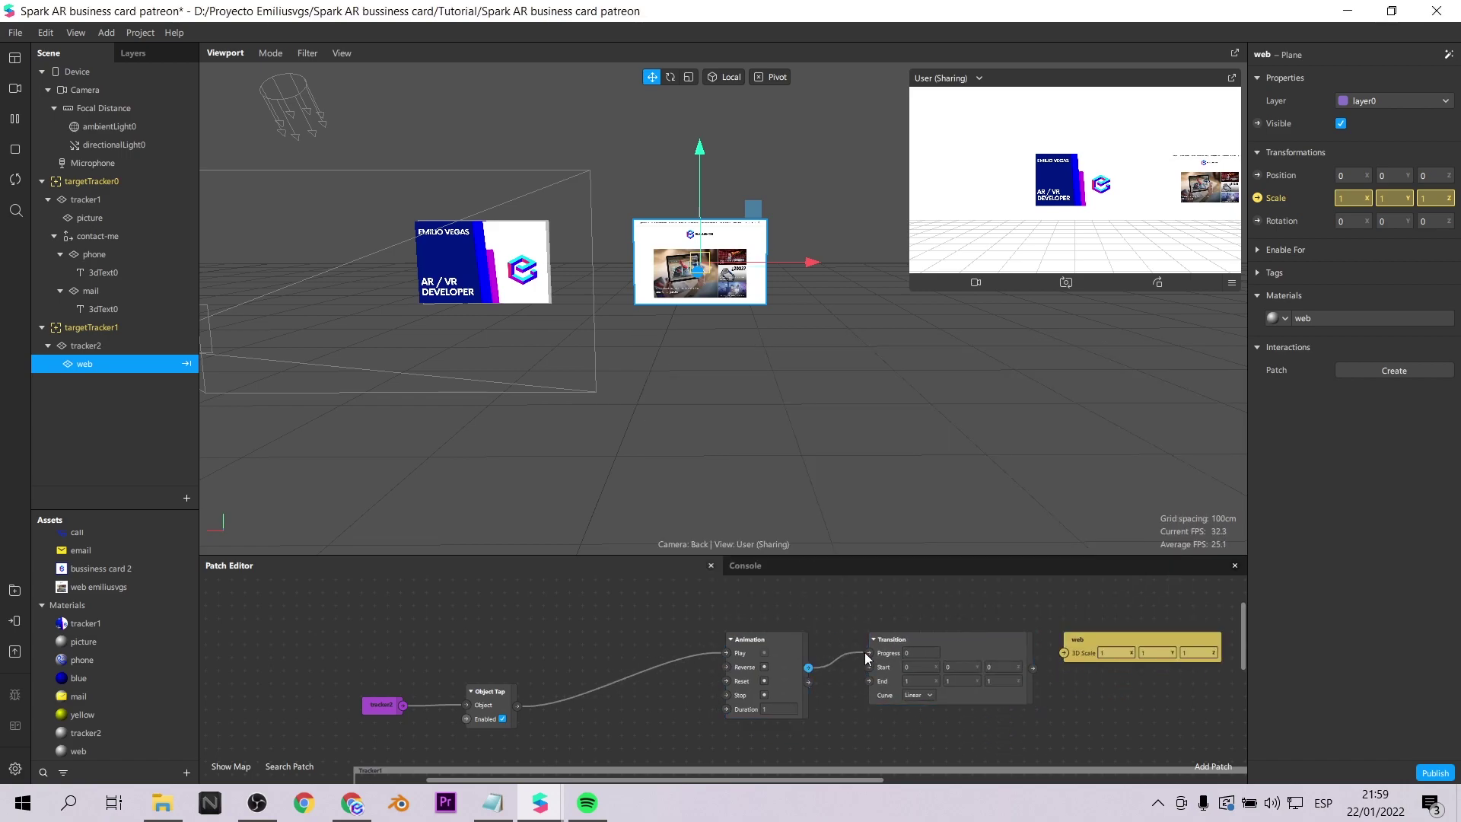
drag(1067, 652, 1064, 653)
scroll(424, 630, down, 5)
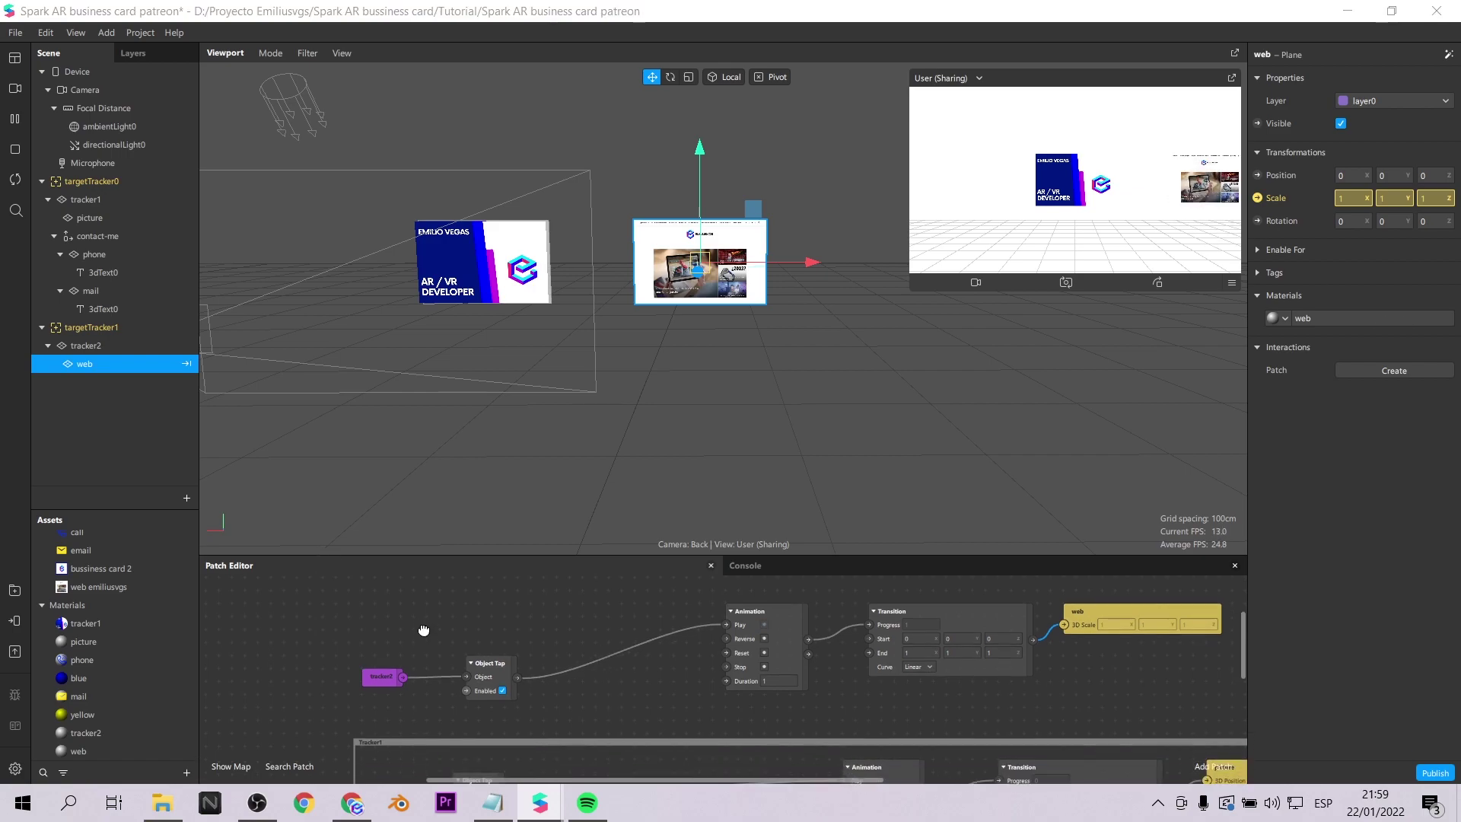
- Duplicate the Switch, Not and Pulse chain, wiring tracker2's Object Tap to the Switch's Flip and the Pulse to its Animation's Reverse
key(ctrl+v)
scroll(585, 638, up, 3)
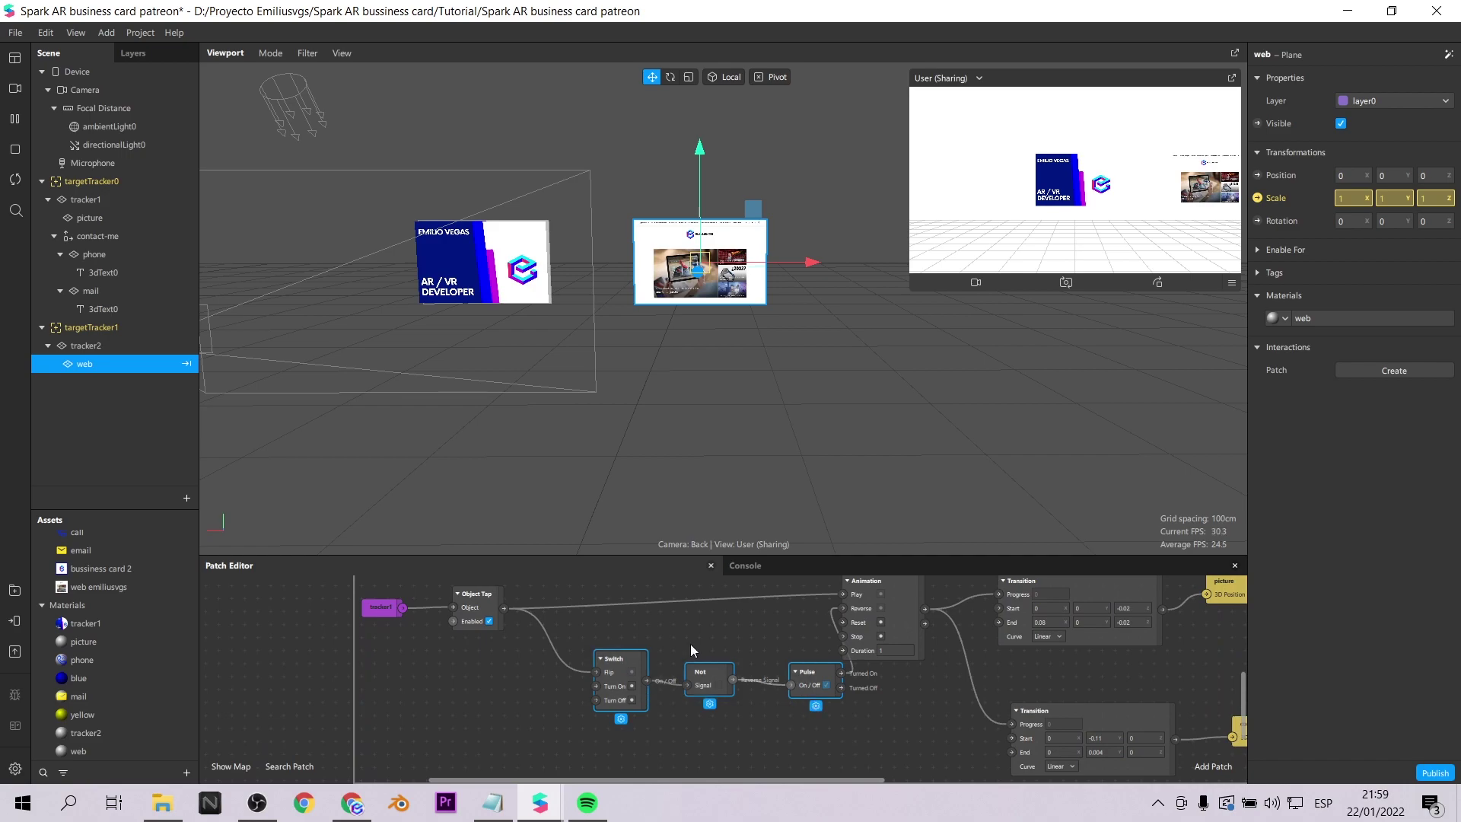
drag(659, 686, 361, 585)
click(400, 619)
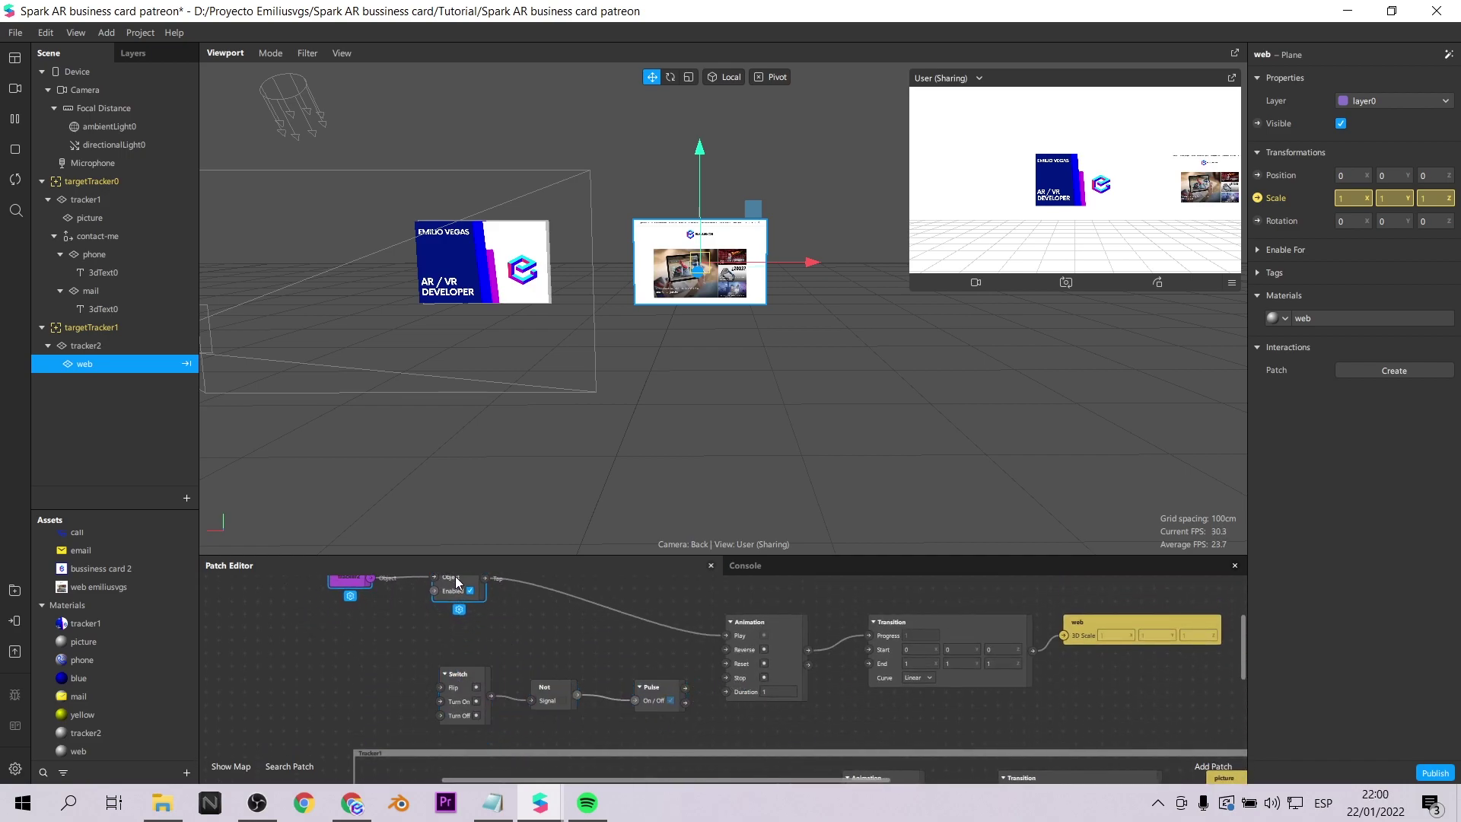
scroll(494, 593, up, 1)
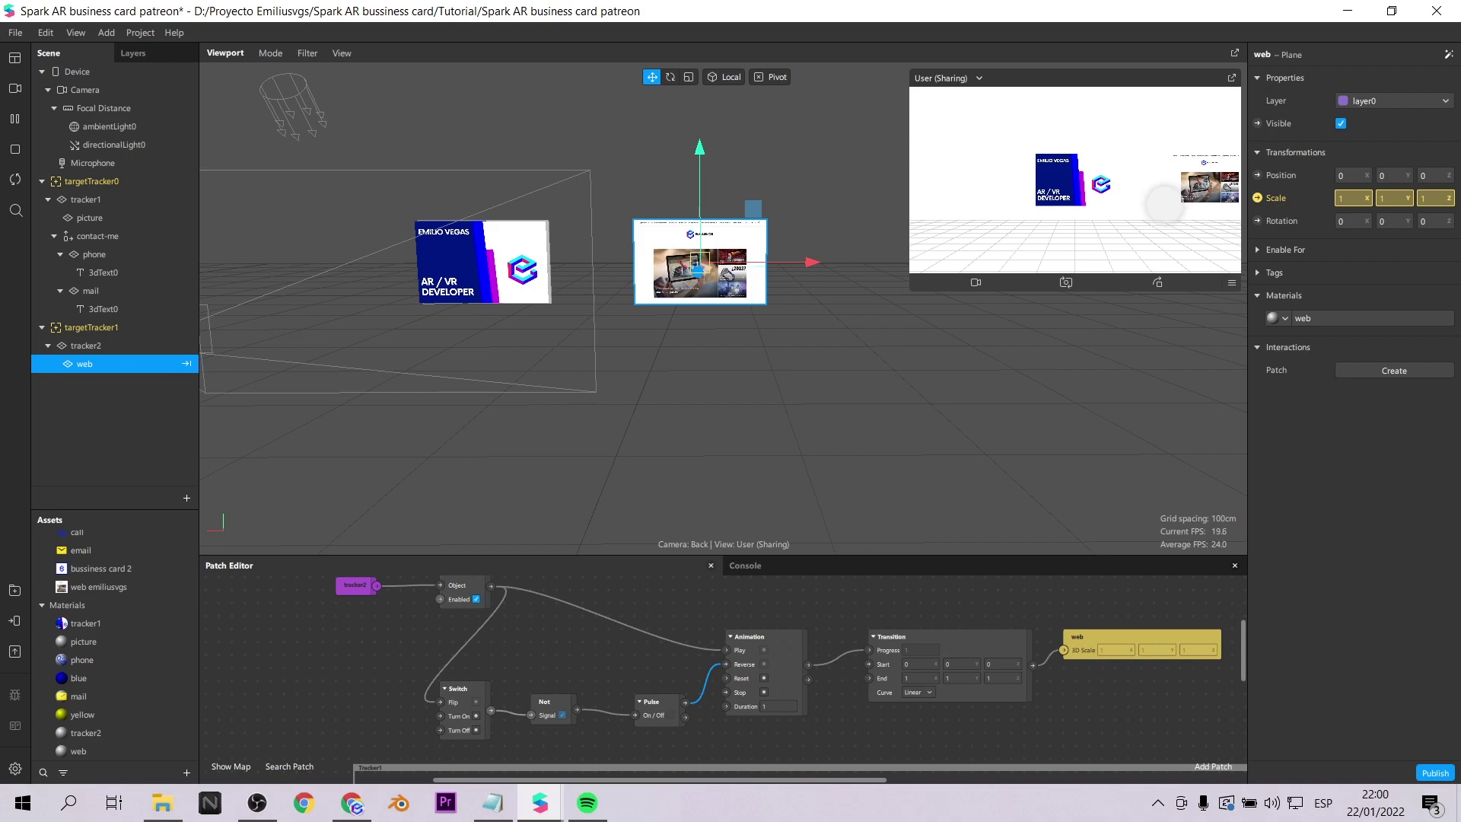
- Move targetTracker0 to about X -0.564 and targetTracker1 to about X 0.29, and shift the web scale patch slightly away from its Transition
click(267, 228)
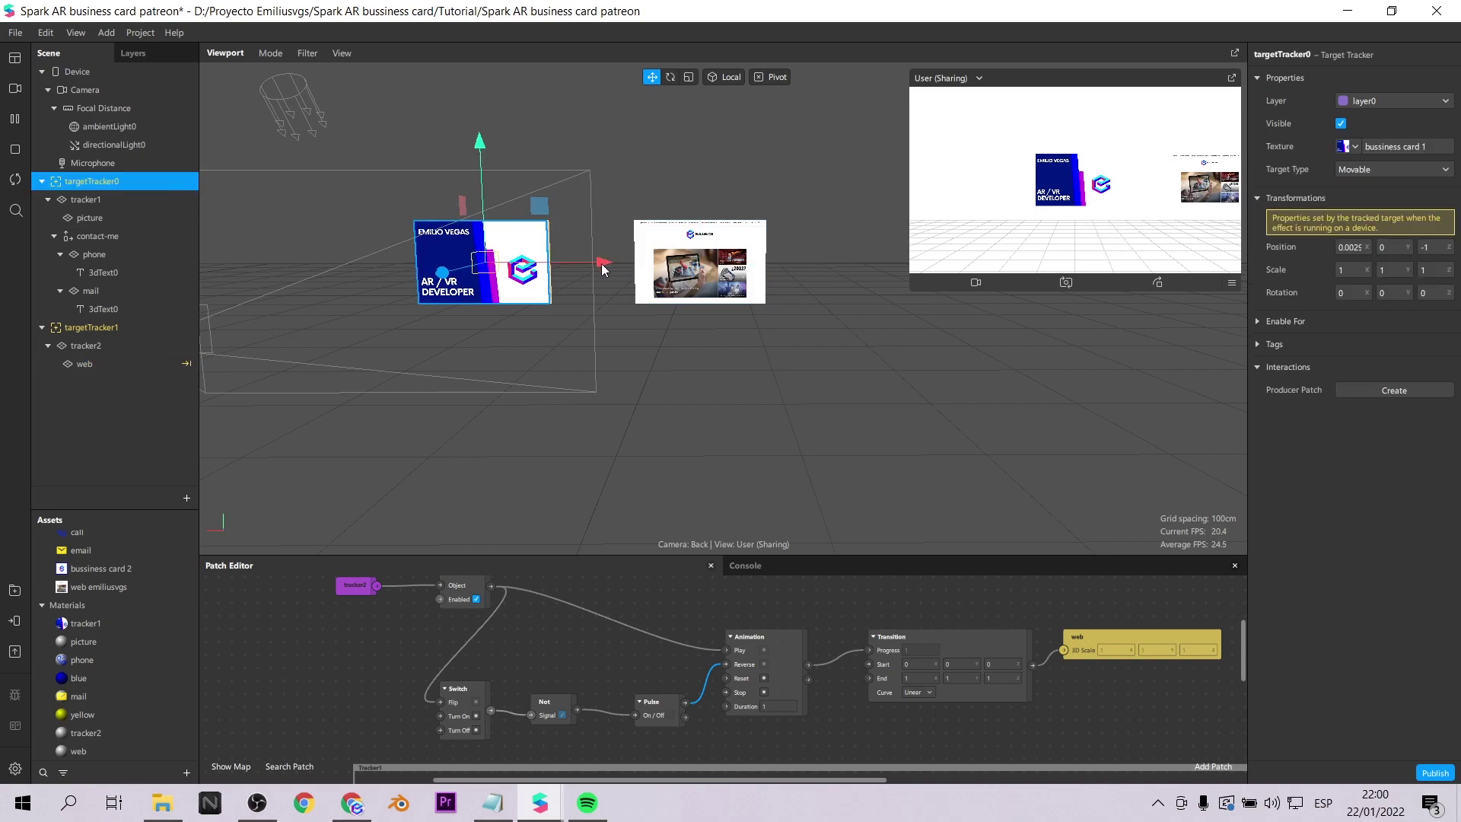
drag(598, 264, 388, 265)
mouse_move(513, 288)
right_down()
mouse_move(482, 277)
mouse_move(532, 276)
right_up()
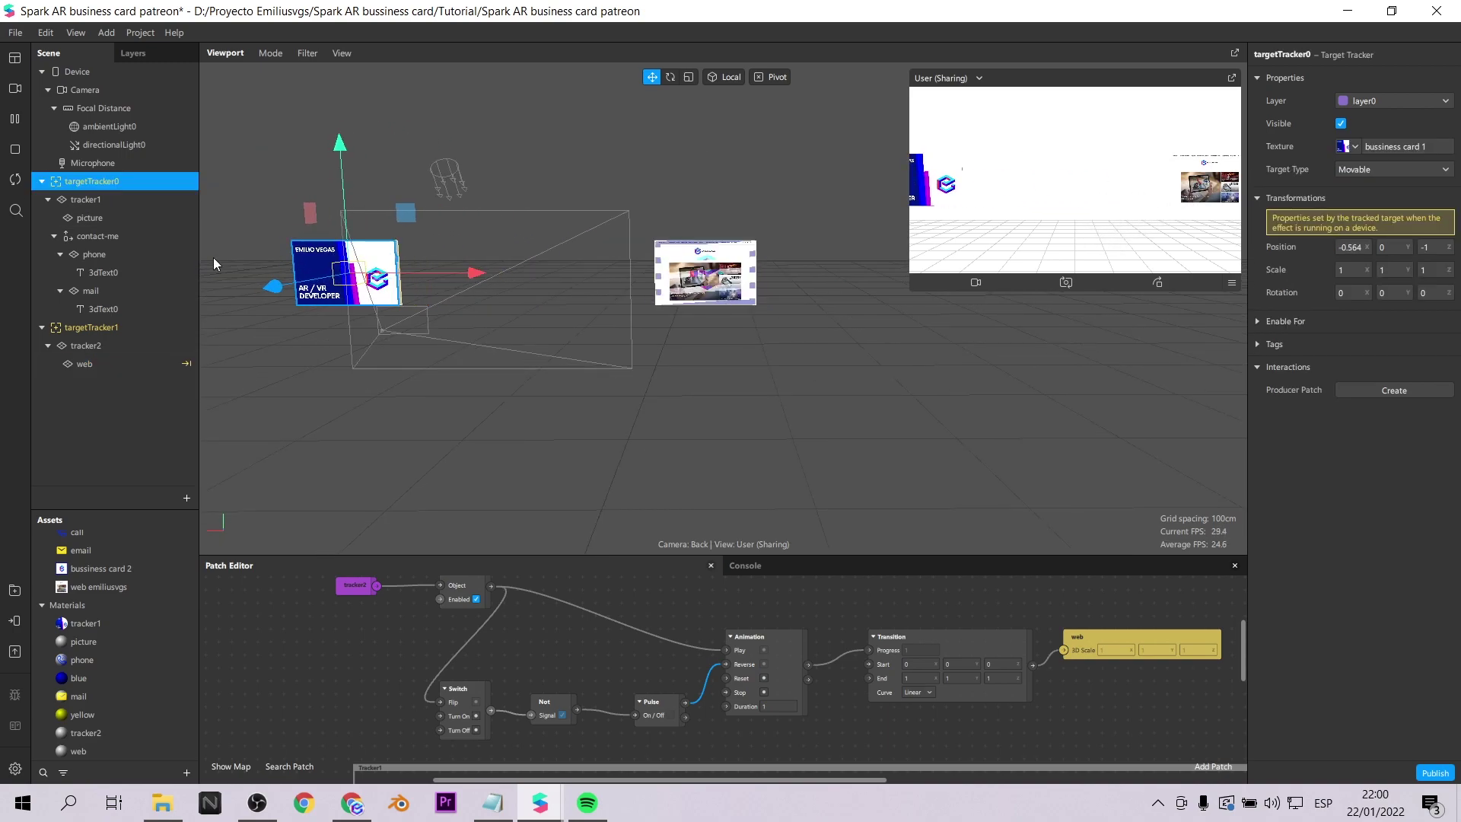
click(685, 274)
drag(796, 275, 752, 269)
drag(1122, 628, 1134, 627)
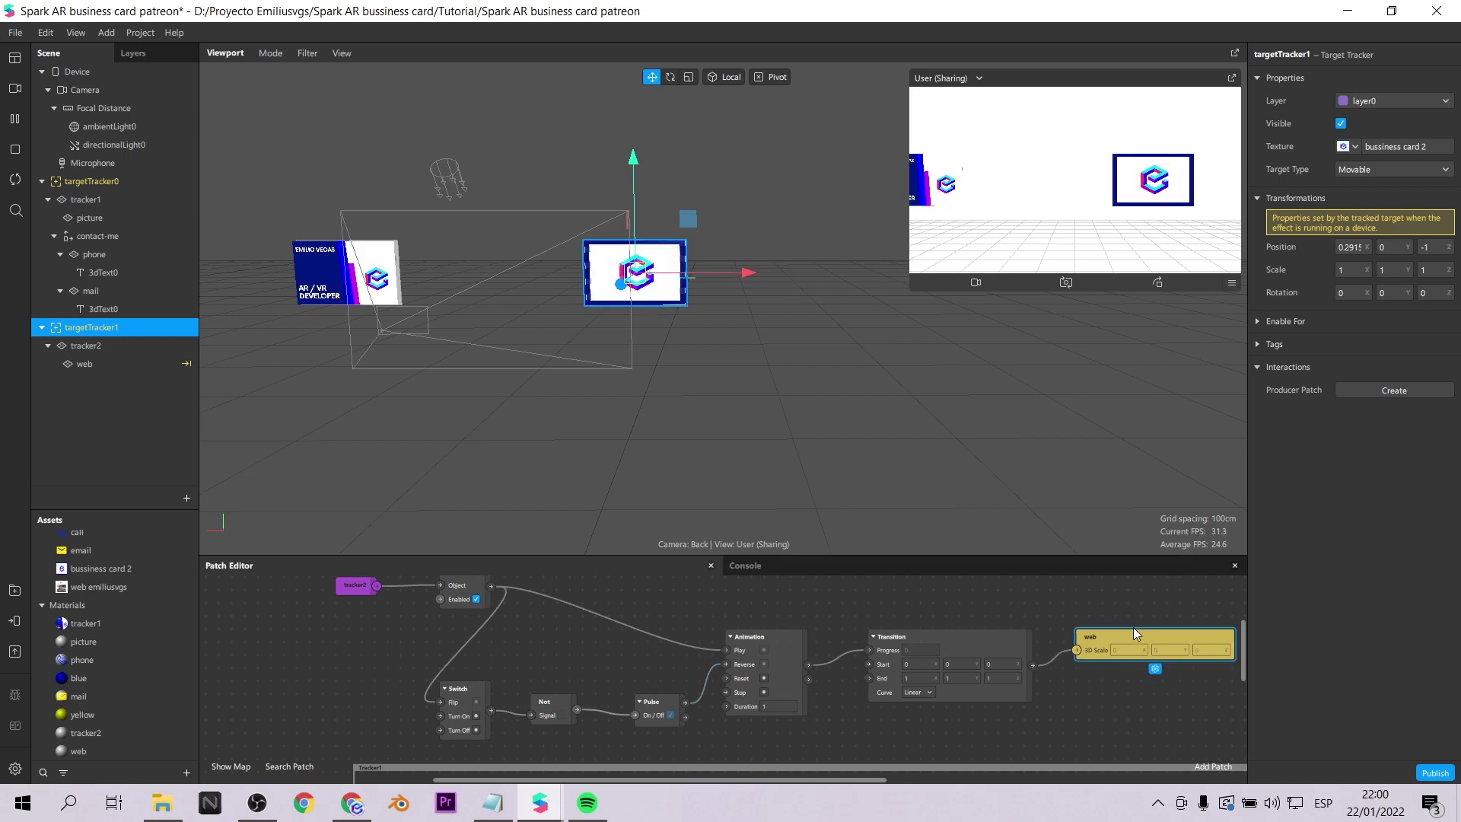
- Add a plane under tracker2 and name it SparkAR
right_click(110, 348)
mouse_move(168, 362)
click(294, 425)
text(SparkAR)
key(Return)
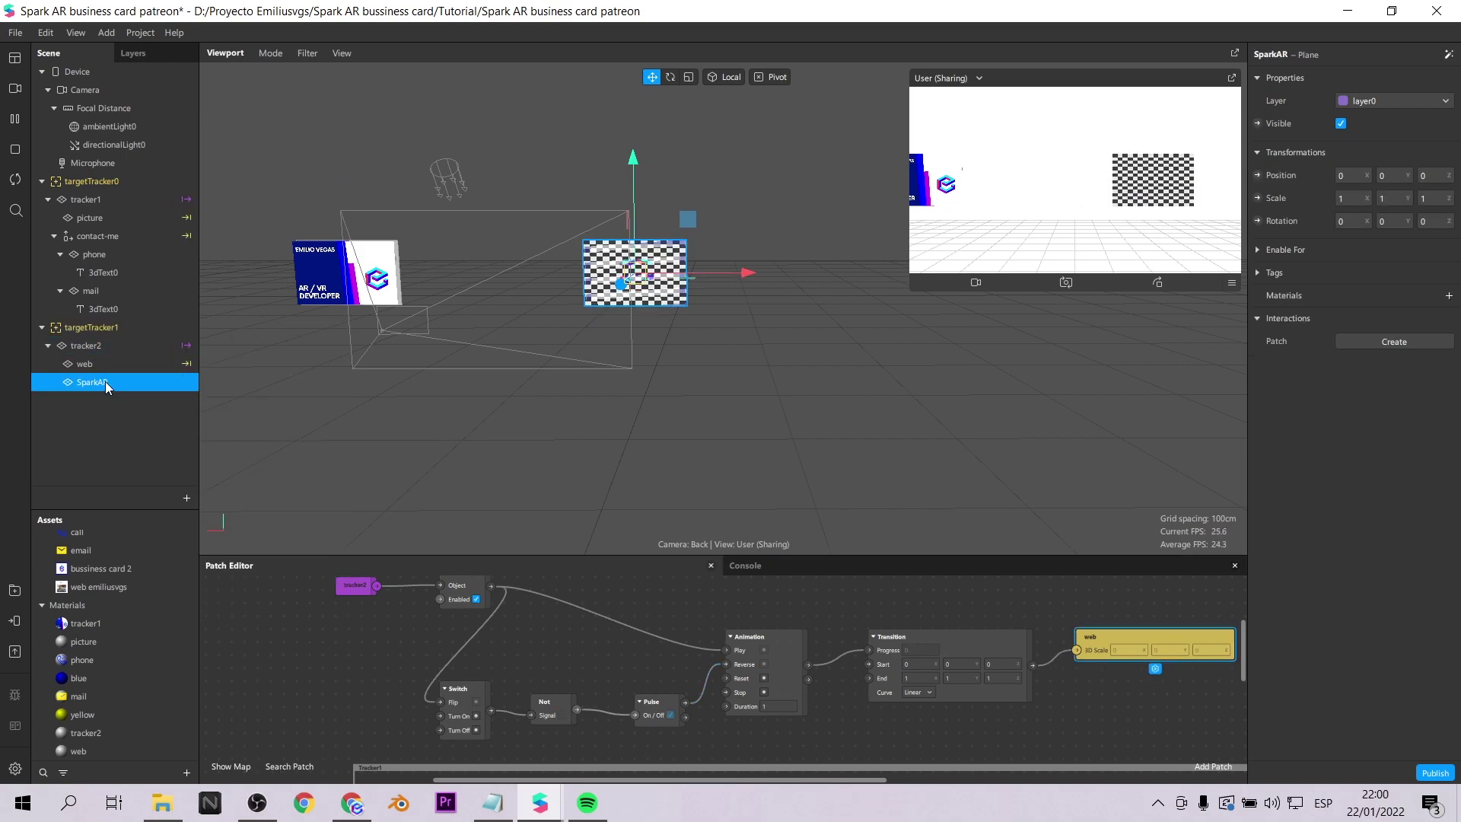
- Create a new material for the SparkAR plane, name it sparkAR and set its shader type to Flat
click(1448, 296)
scroll(103, 710, down, 3)
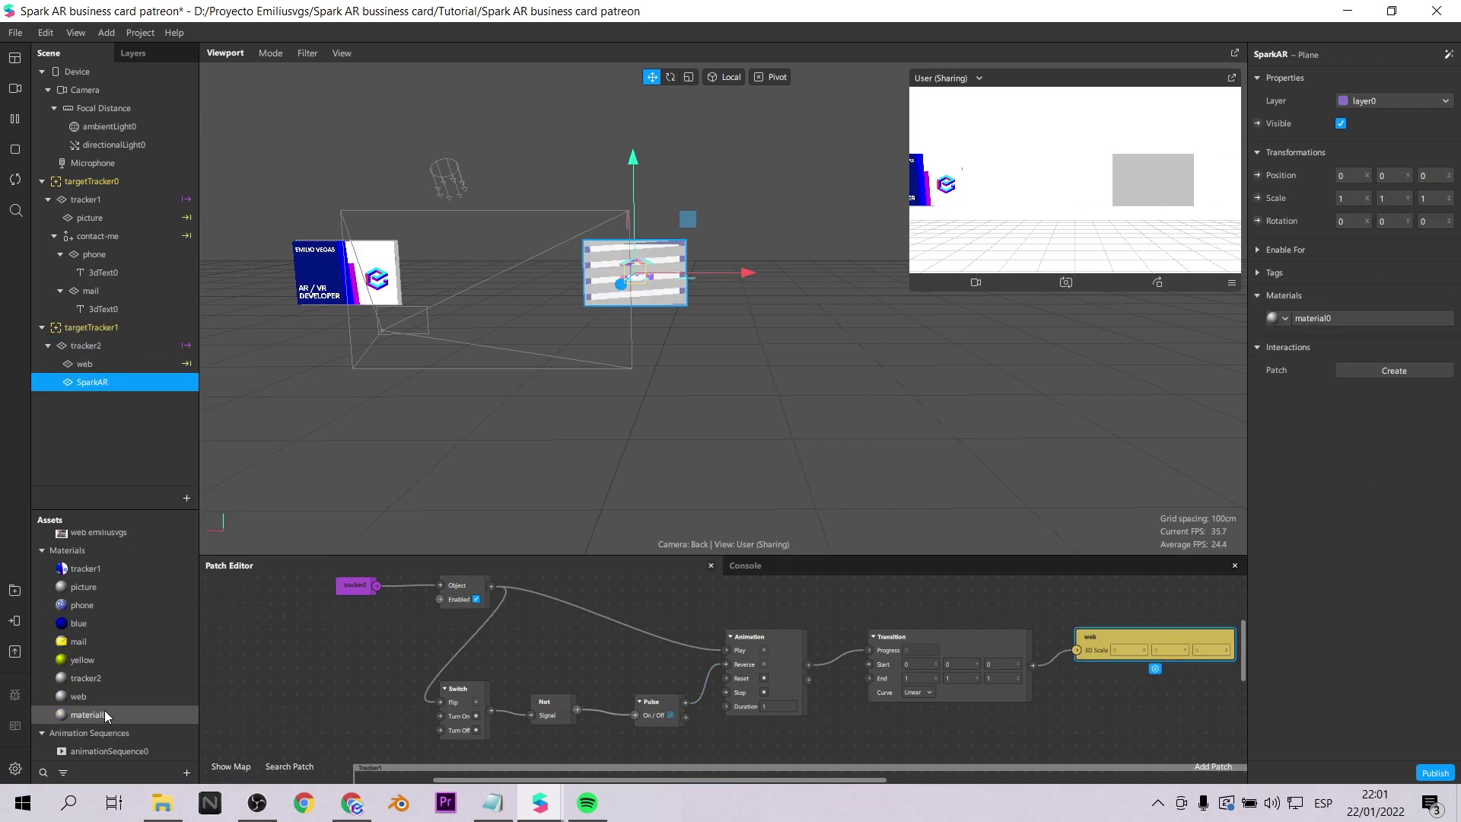
click(94, 710)
click(1361, 78)
click(1362, 81)
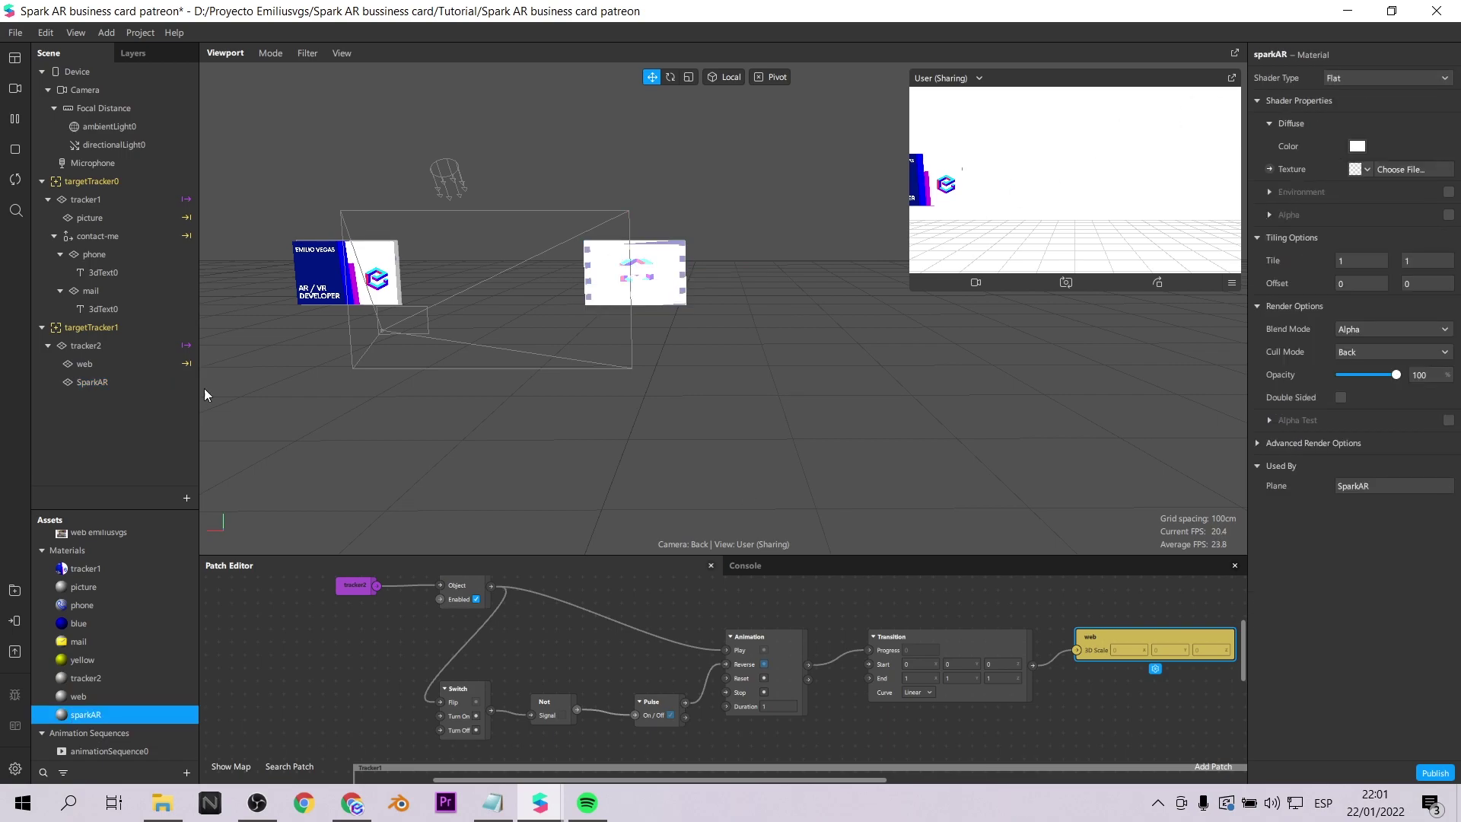
- Move the SparkAR plane beside the card to about X 0.112, Z -0.049, and the web plane to about Z 0.015
click(92, 381)
drag(643, 295, 758, 294)
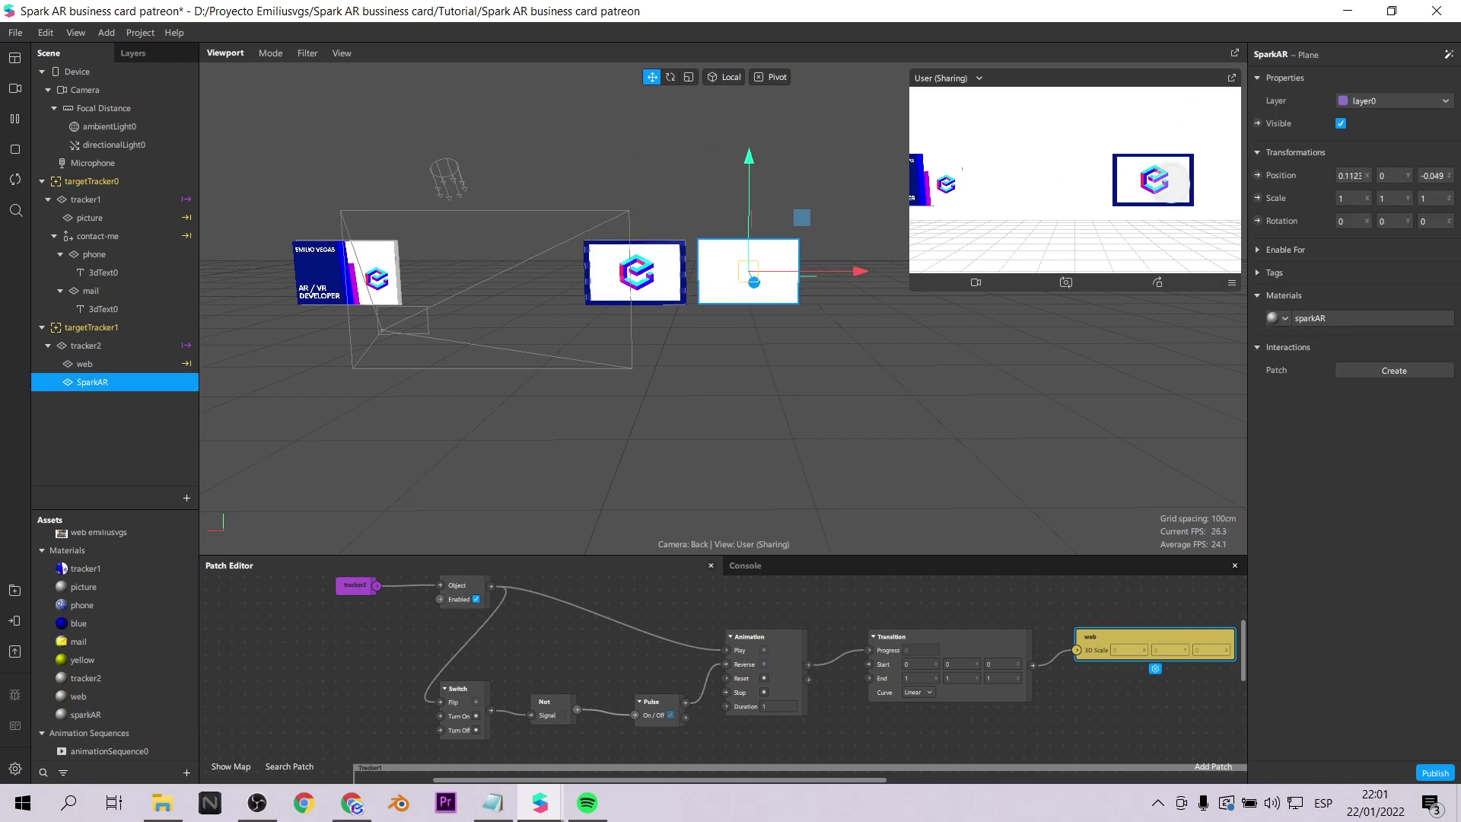
click(624, 293)
drag(623, 293, 622, 294)
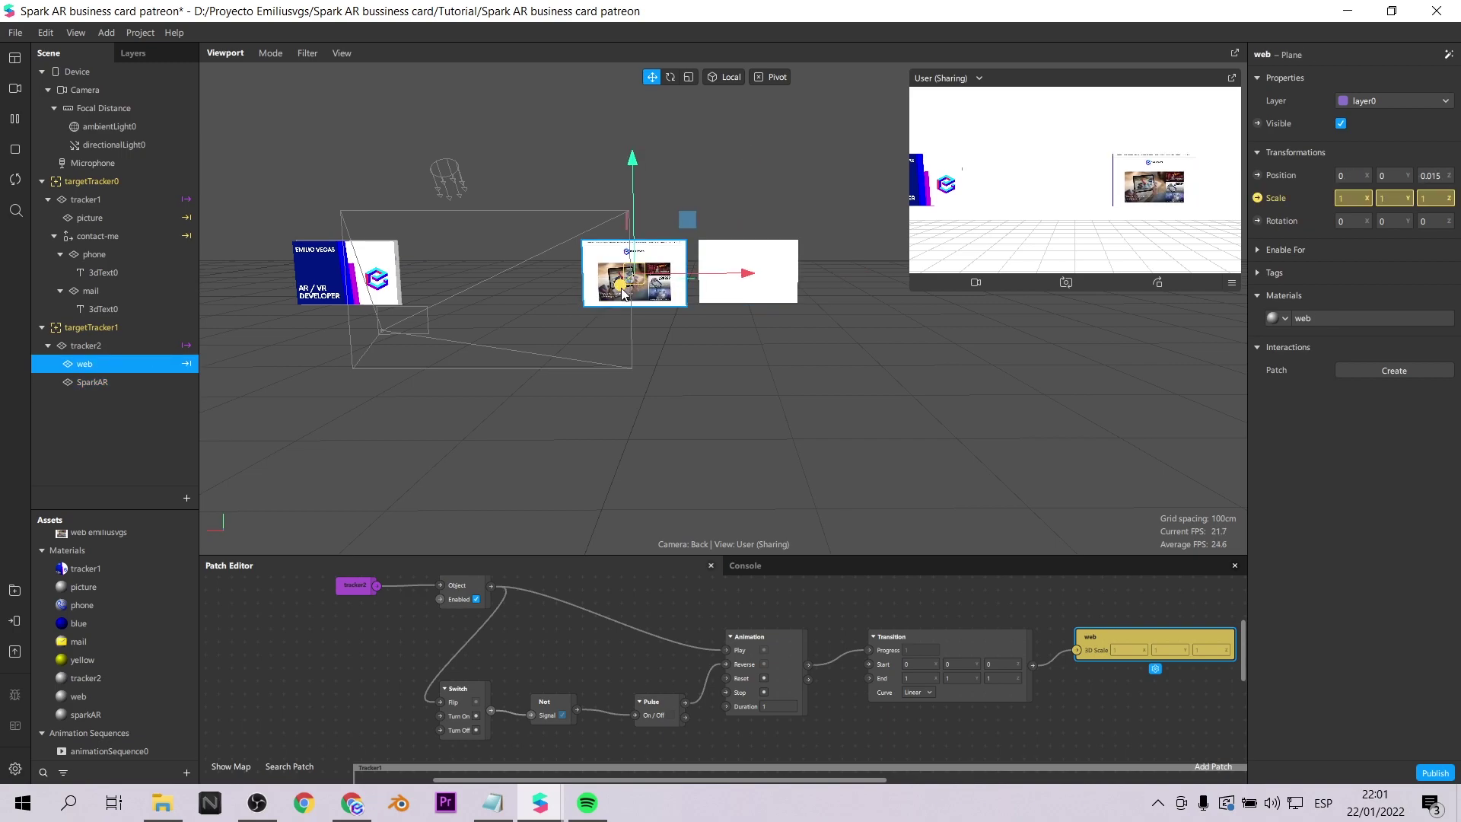
click(92, 381)
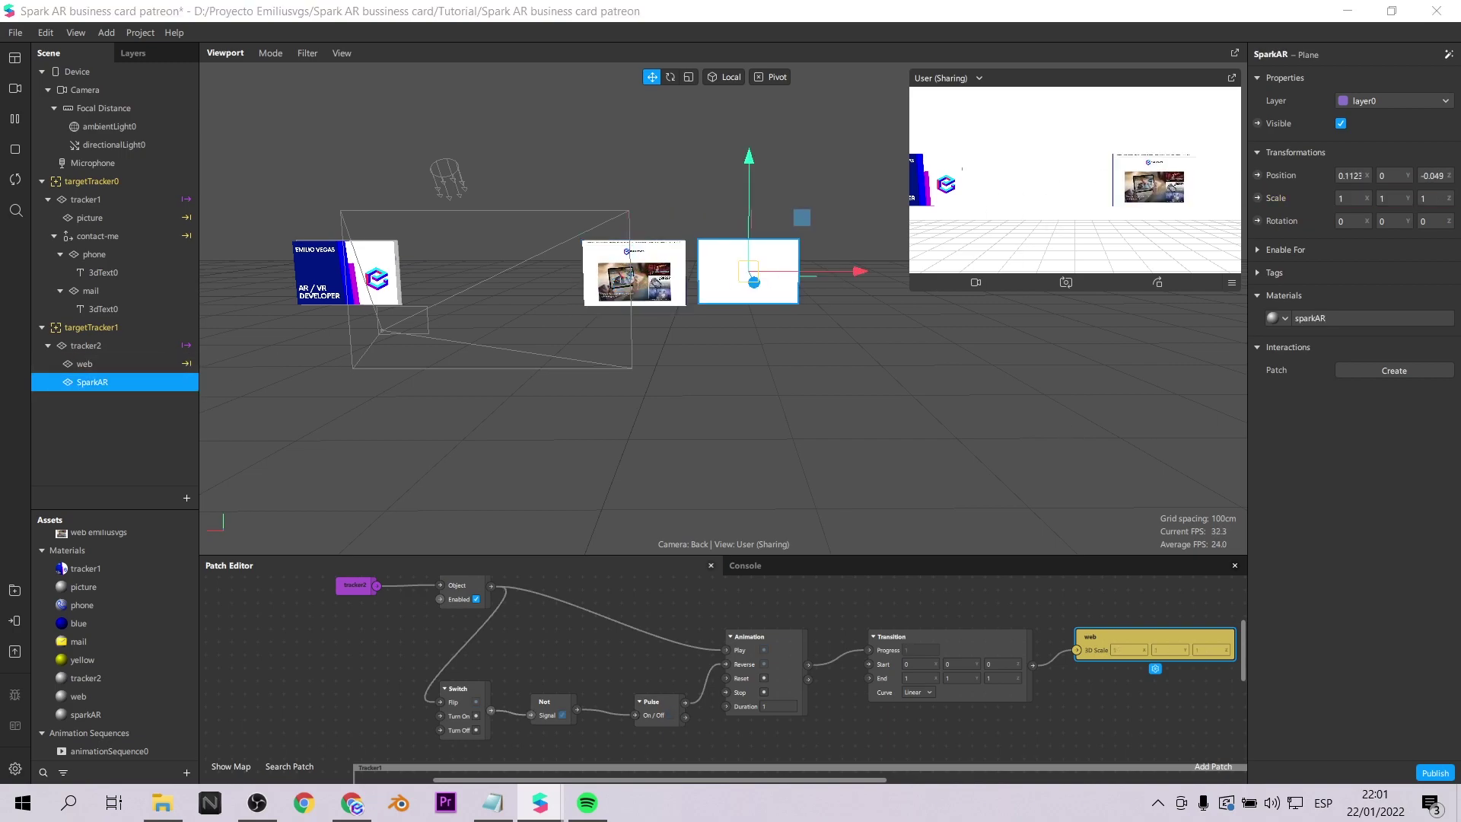
- Import the image "spark ar portafilio" as the texture of the sparkAR material
click(175, 714)
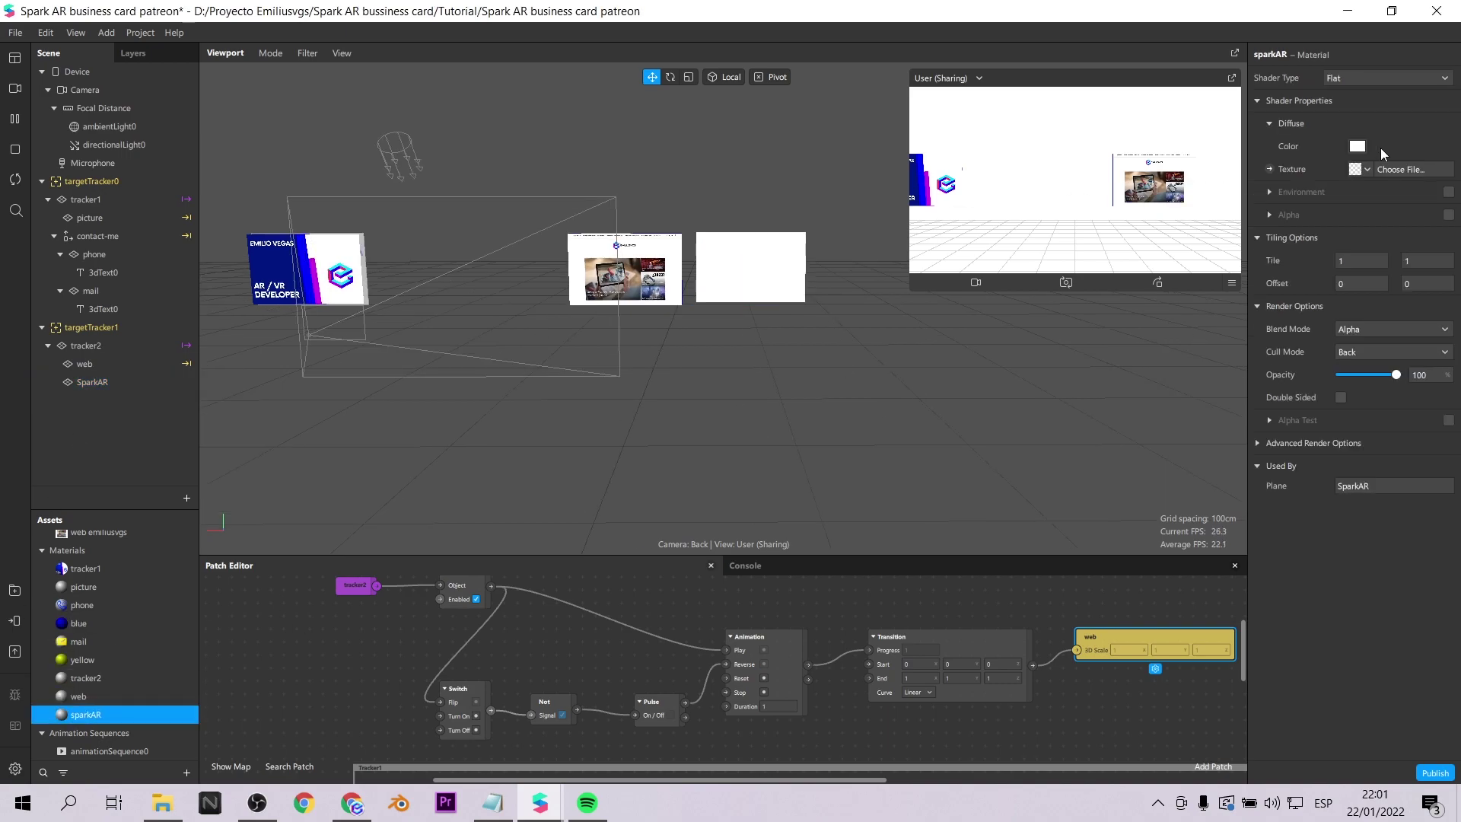
click(1361, 173)
click(1375, 324)
click(317, 296)
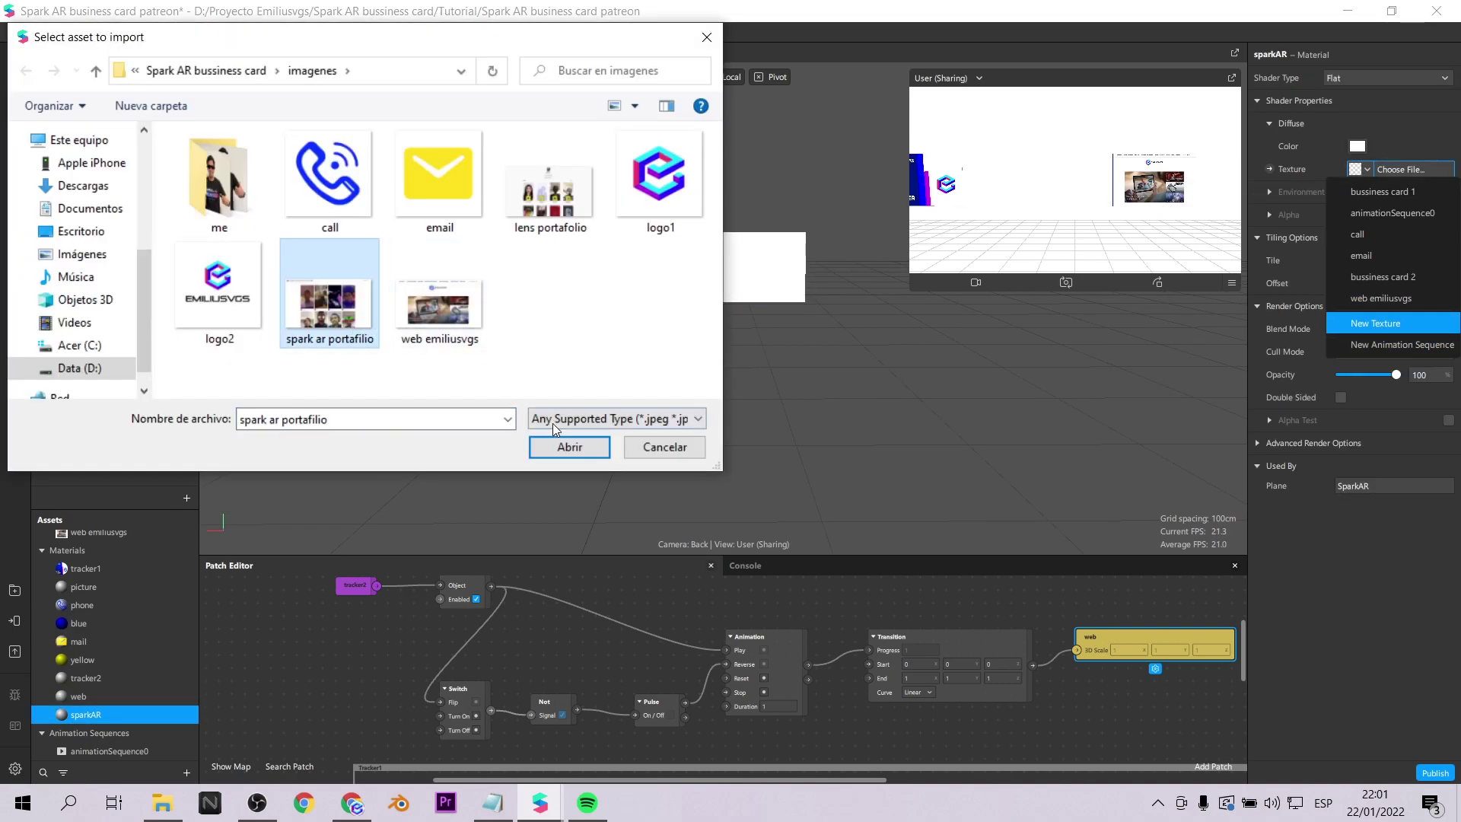
click(580, 455)
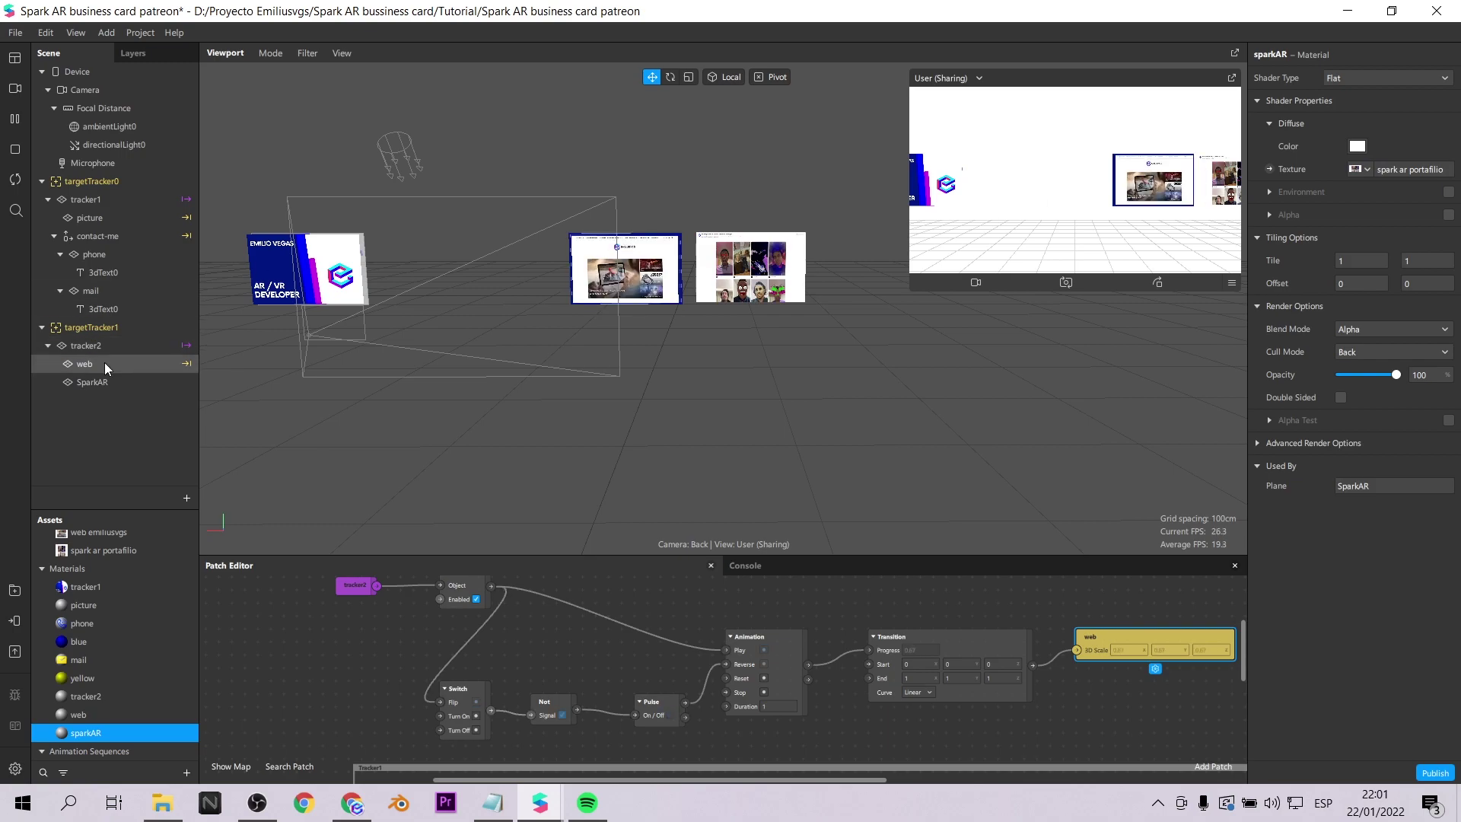
- Move targetTracker1 closer to the other card, to about X 0.017, and select the SparkAR plane
click(661, 278)
drag(661, 278, 560, 278)
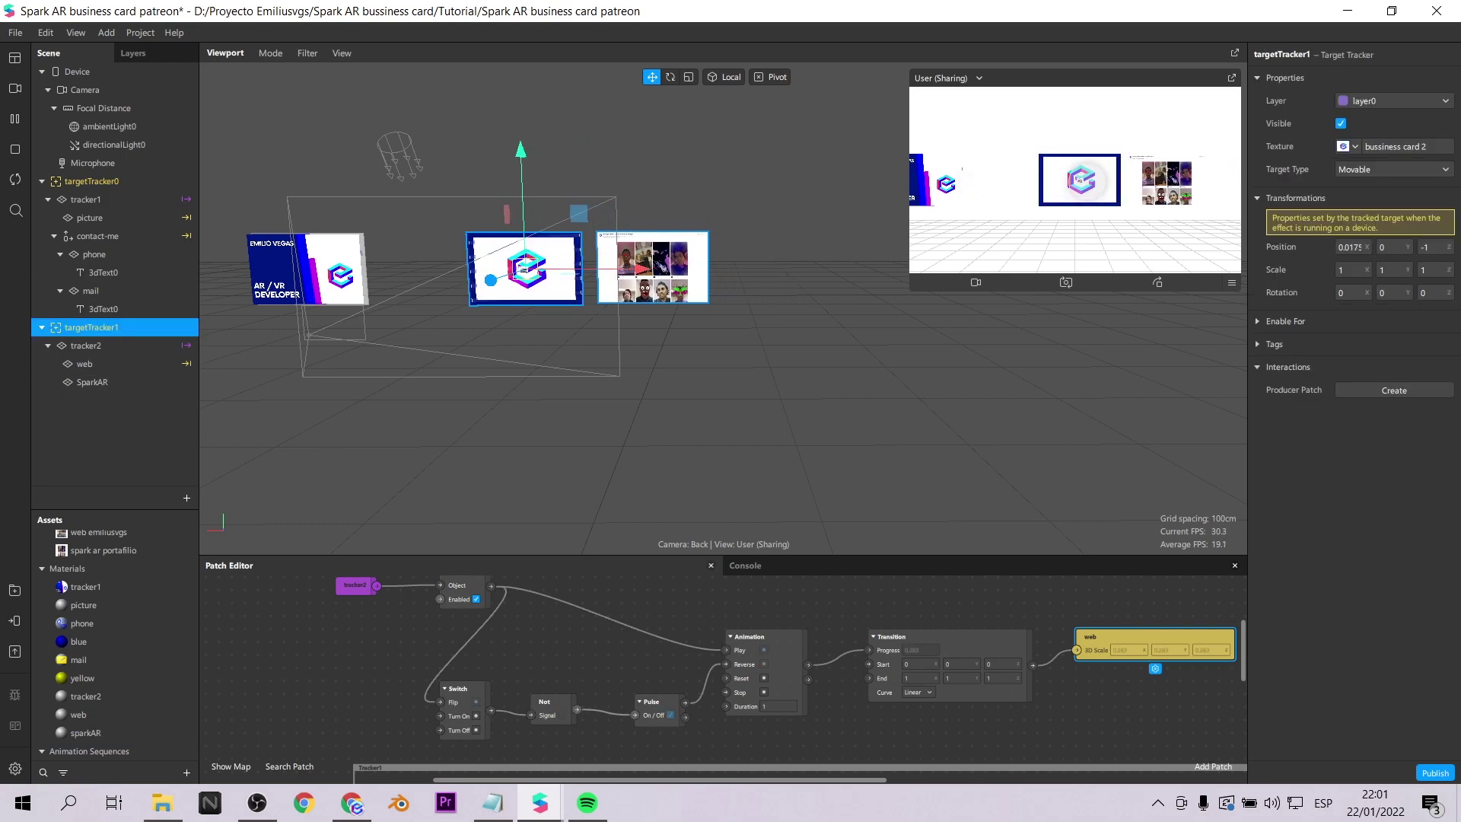
click(653, 278)
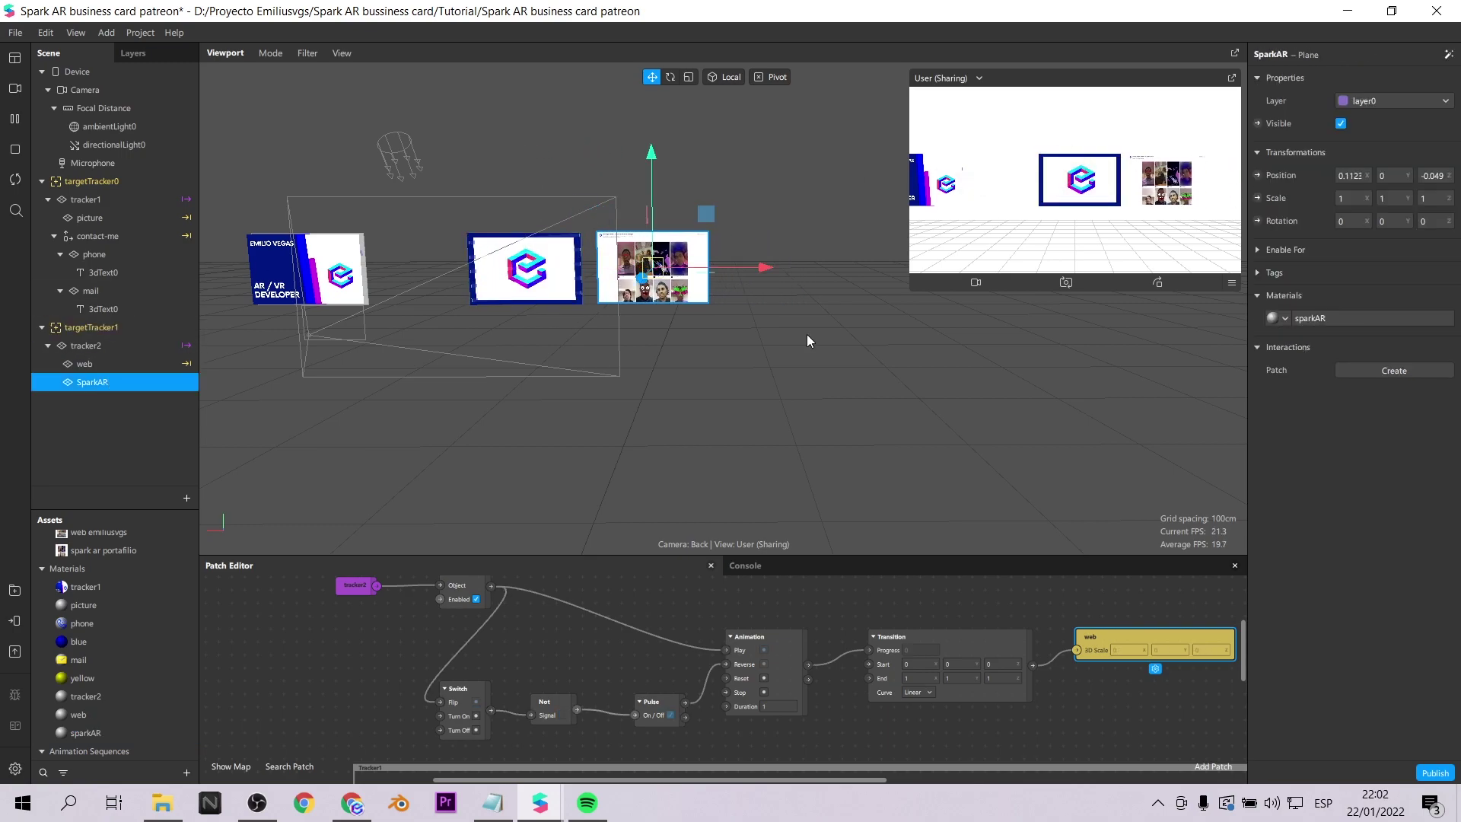
- Expose the SparkAR plane's position as a patch and move the tracker2 patch group up to make room
click(1258, 175)
scroll(1066, 685, down, 3)
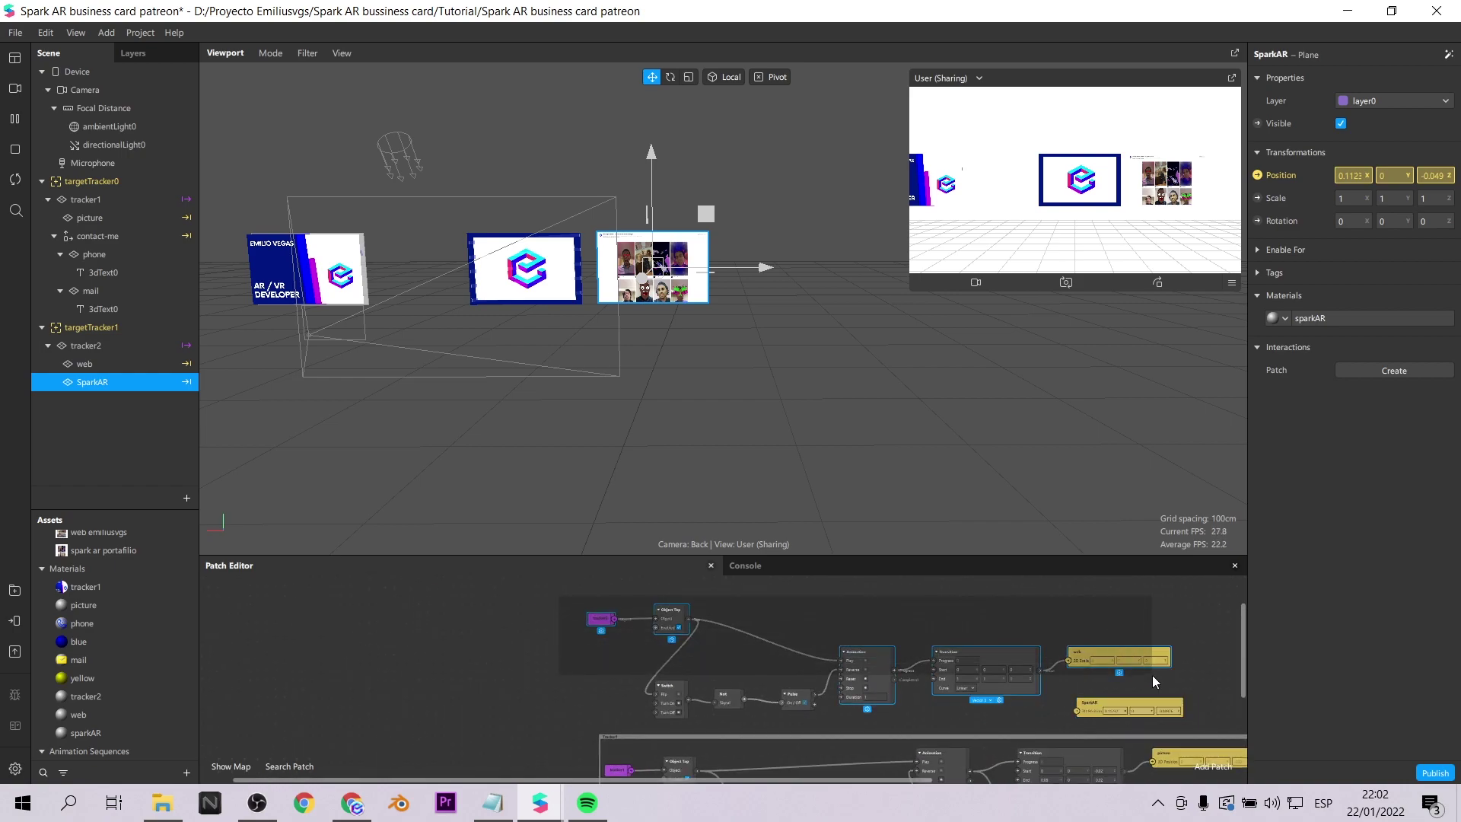
right_click(605, 689)
key(Escape)
drag(799, 643, 817, 582)
- Duplicate the web Transition patch and place the copy in front of the SparkAR 3D Position patch
click(1009, 594)
key(ctrl+c)
key(ctrl+v)
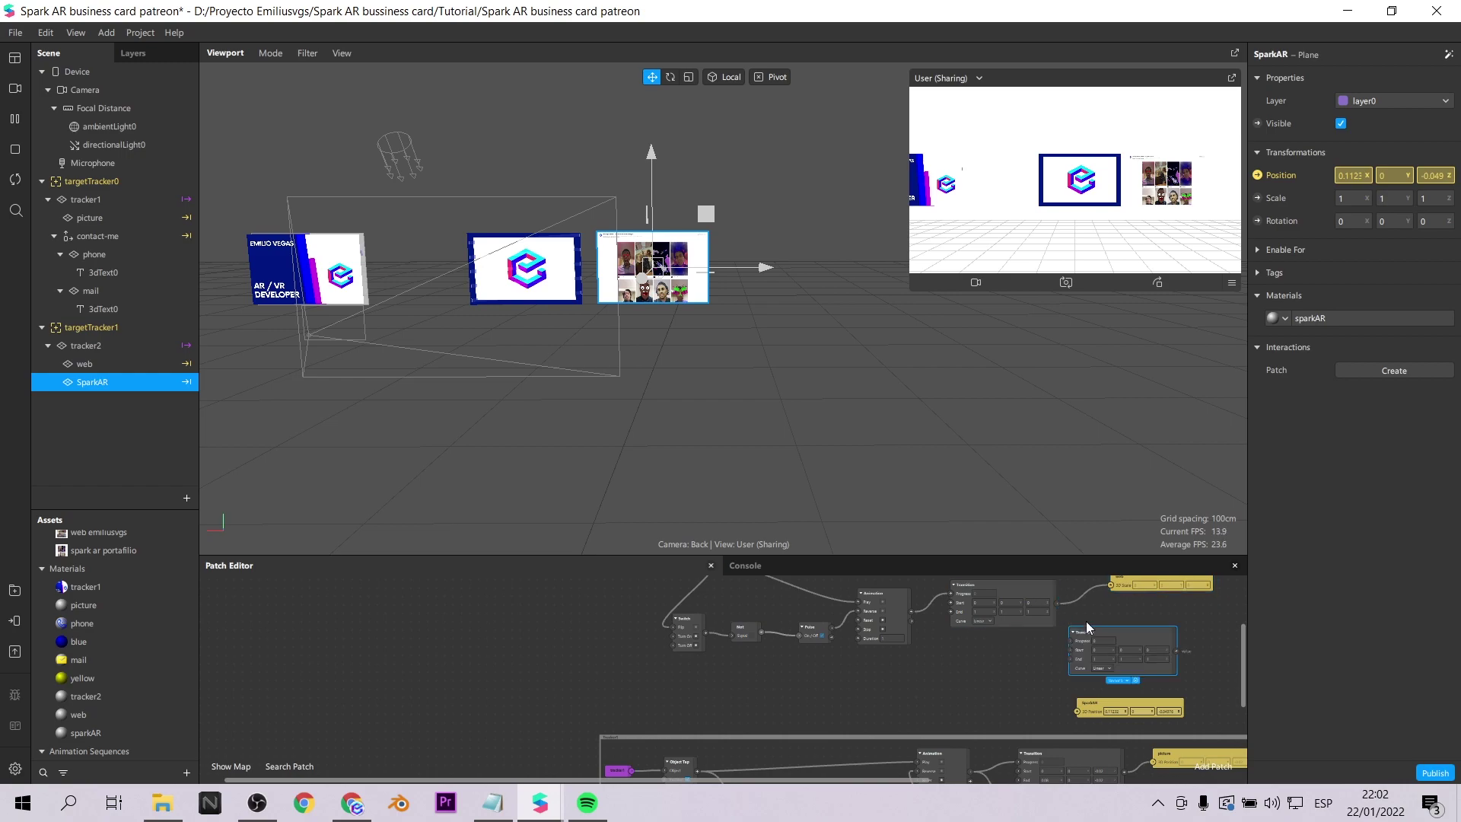
drag(1088, 633, 1002, 659)
click(1139, 686)
- Connect the tracker2 Animation's progress to the copied Transition and that Transition's value to SparkAR's 3D Position
scroll(1139, 687, up, 2)
scroll(824, 635, up, 1)
drag(813, 630, 861, 709)
scroll(1108, 723, up, 1)
scroll(901, 698, up, 2)
scroll(892, 758, up, 1)
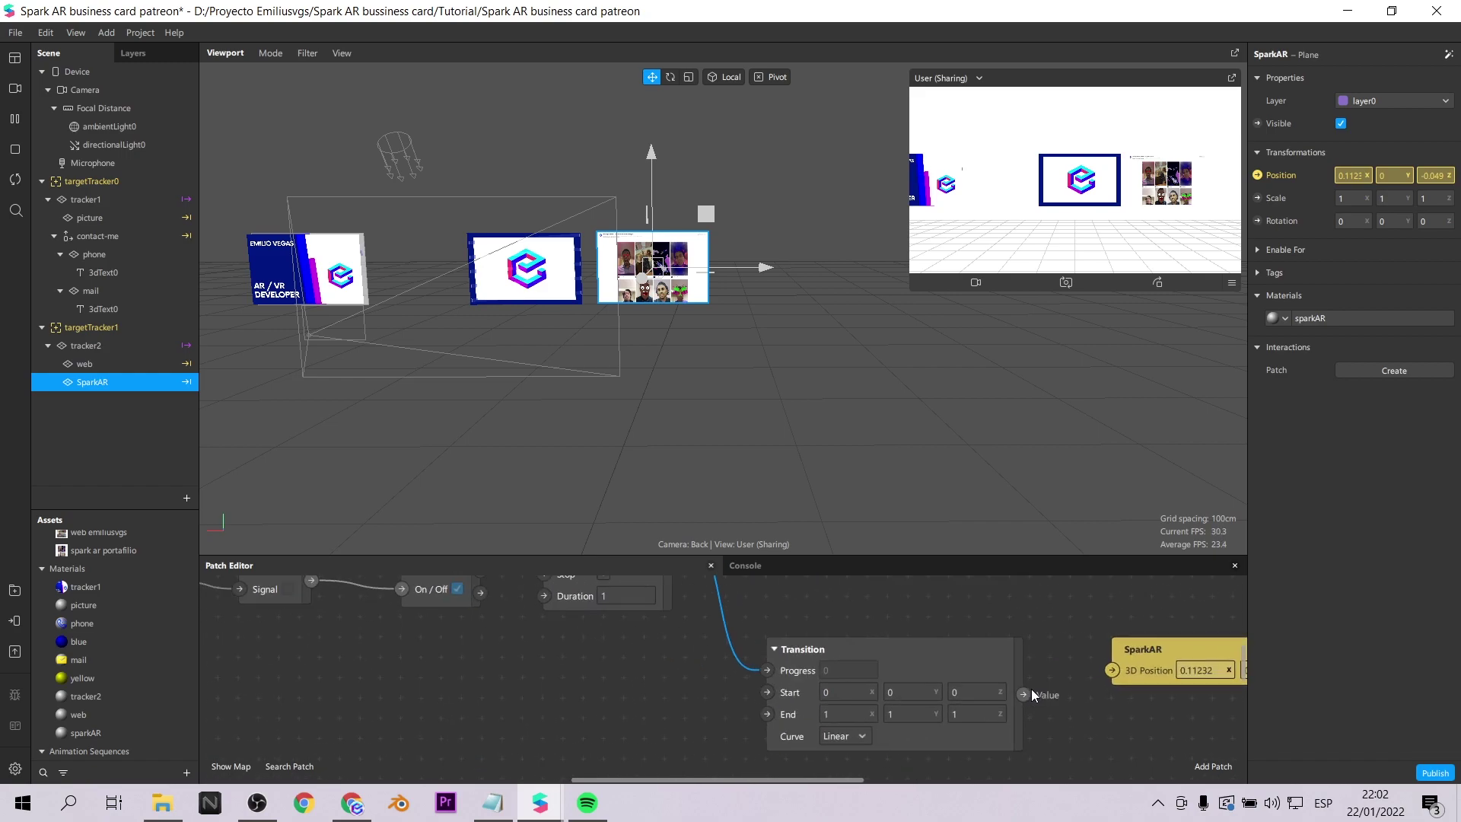
drag(1119, 669, 1112, 669)
- Set the SparkAR Transition's End to 0.105, 0, -0.01 and its Start Z to -0.01
click(873, 716)
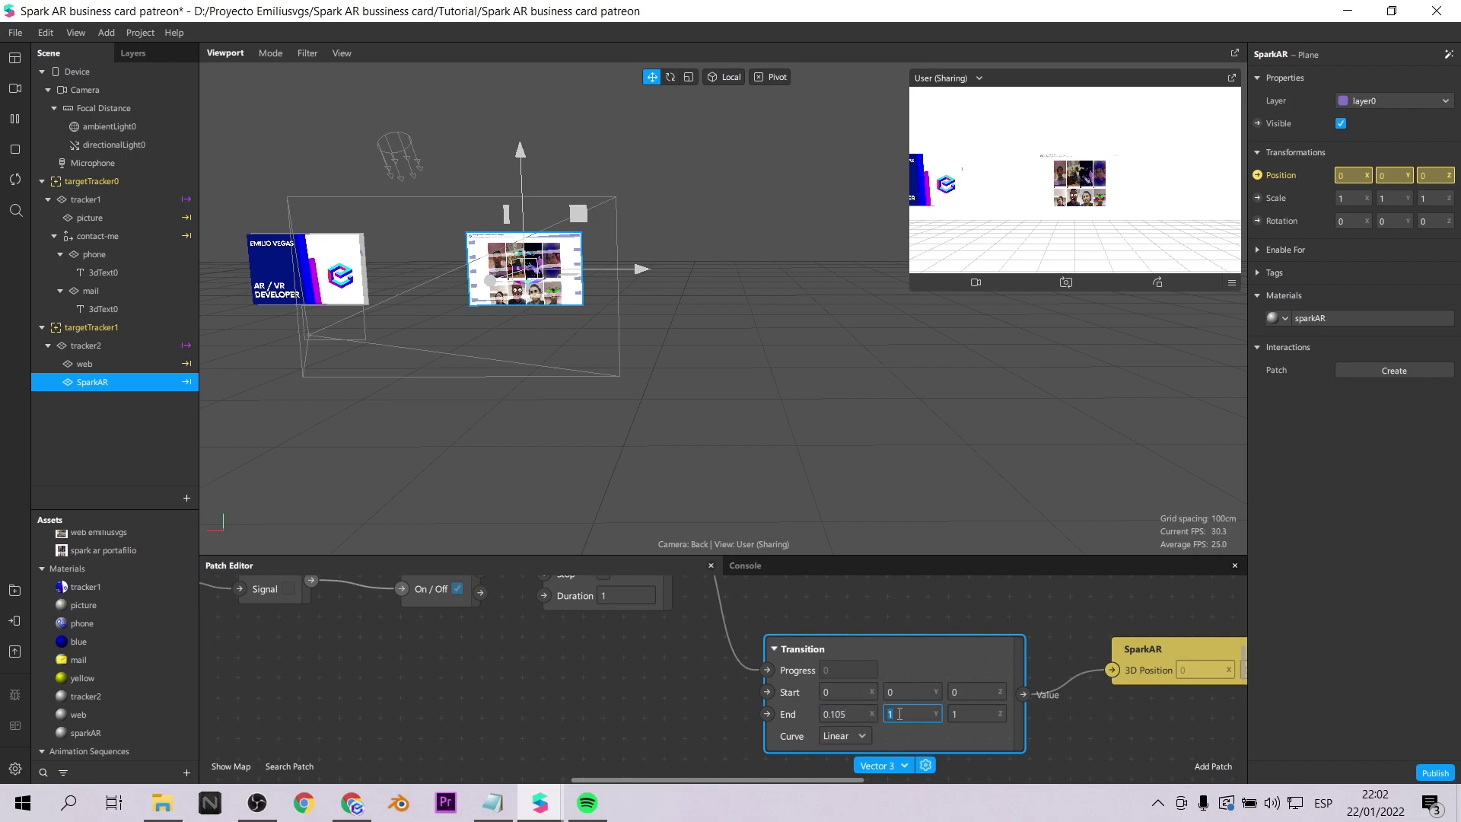
click(968, 690)
text(-0.01)
click(975, 714)
text(-0.01)
key(Return)
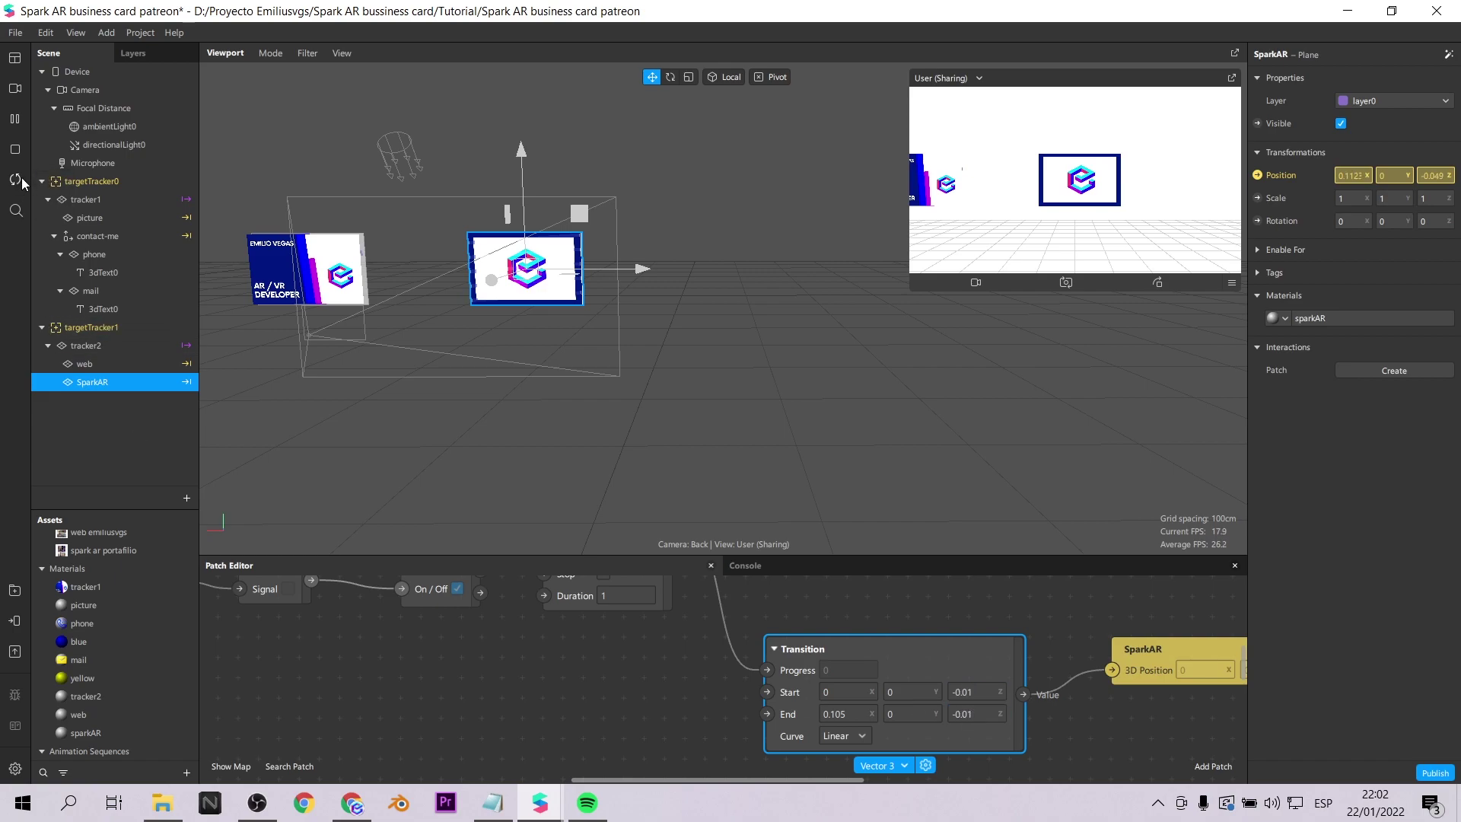
- Set the SparkAR Transition's End X to 0.11
click(859, 714)
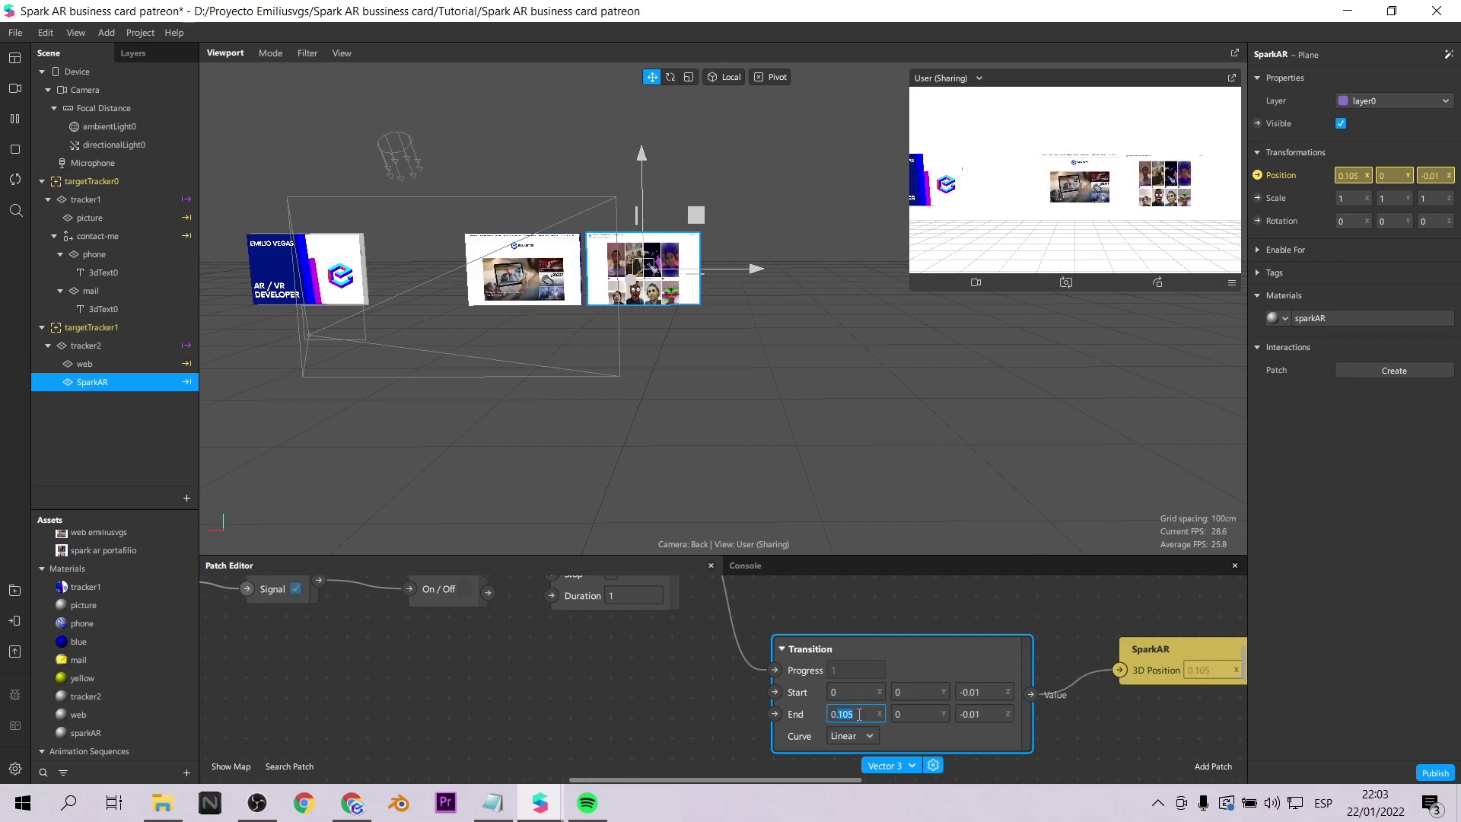
text(0.11)
key(Return)
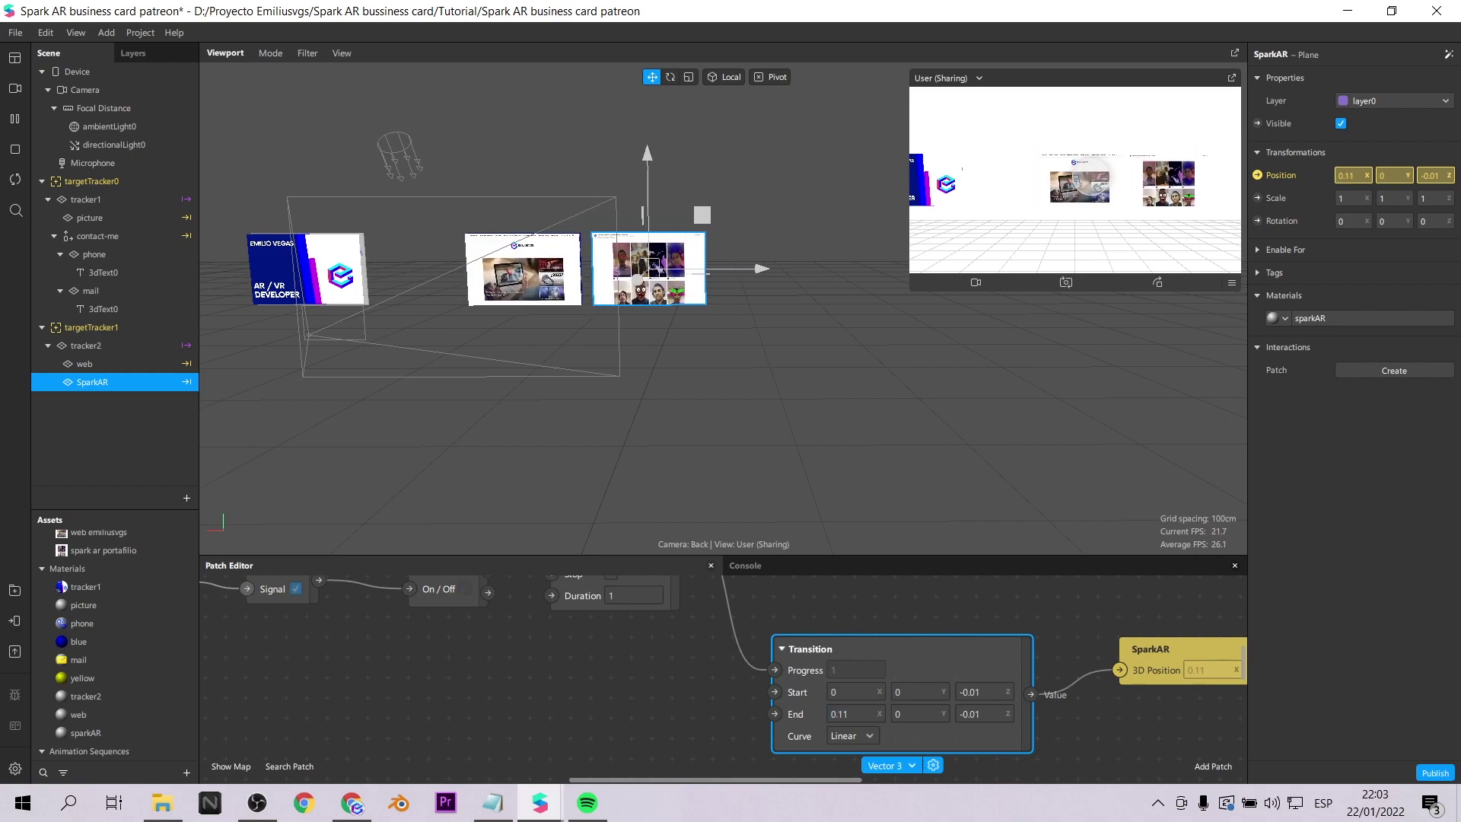
- Move the SparkAR Transition and position patches up close below the web Transition pair
scroll(989, 689, down, 6)
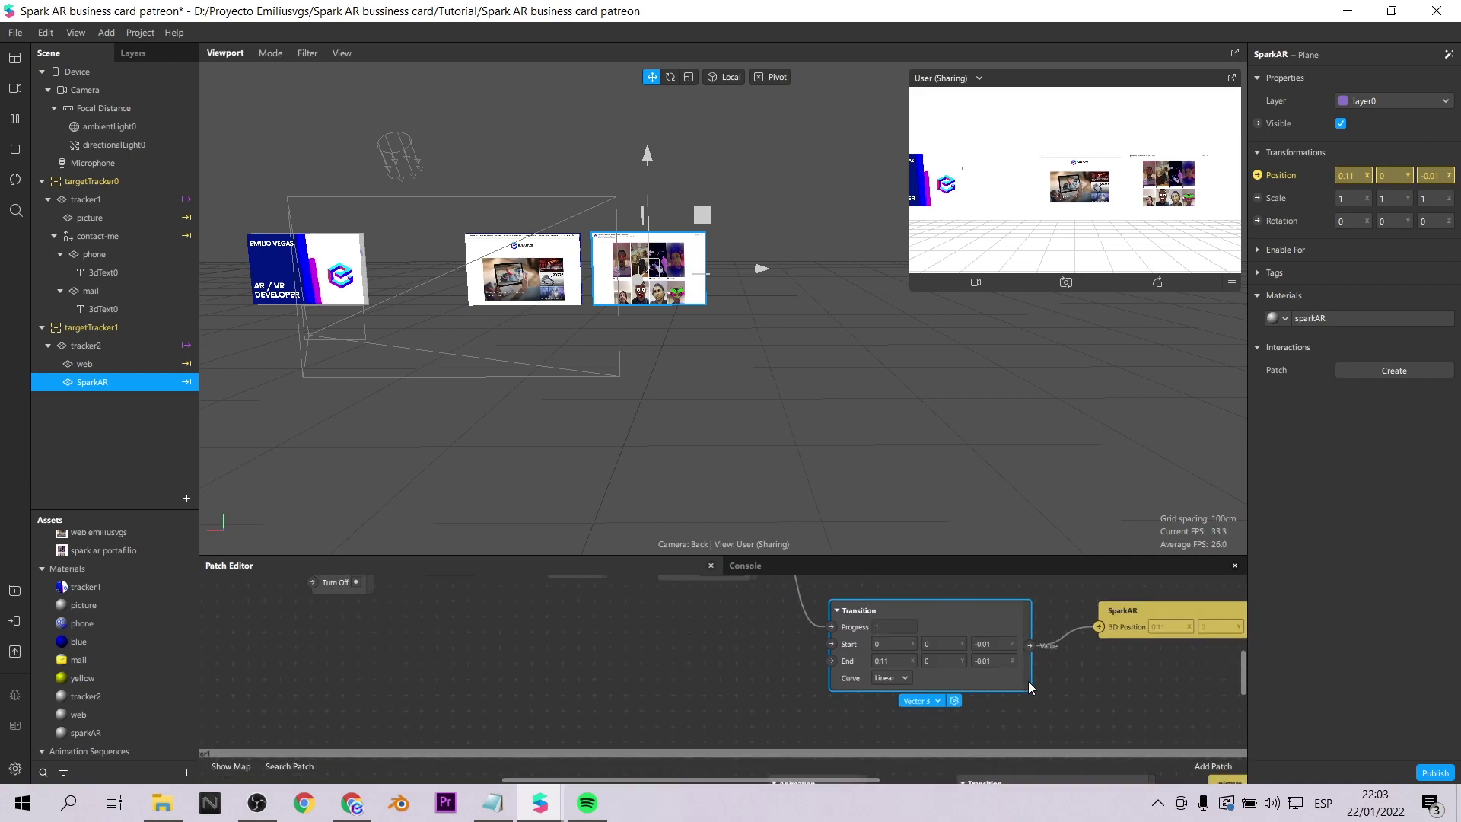
drag(1109, 674, 787, 591)
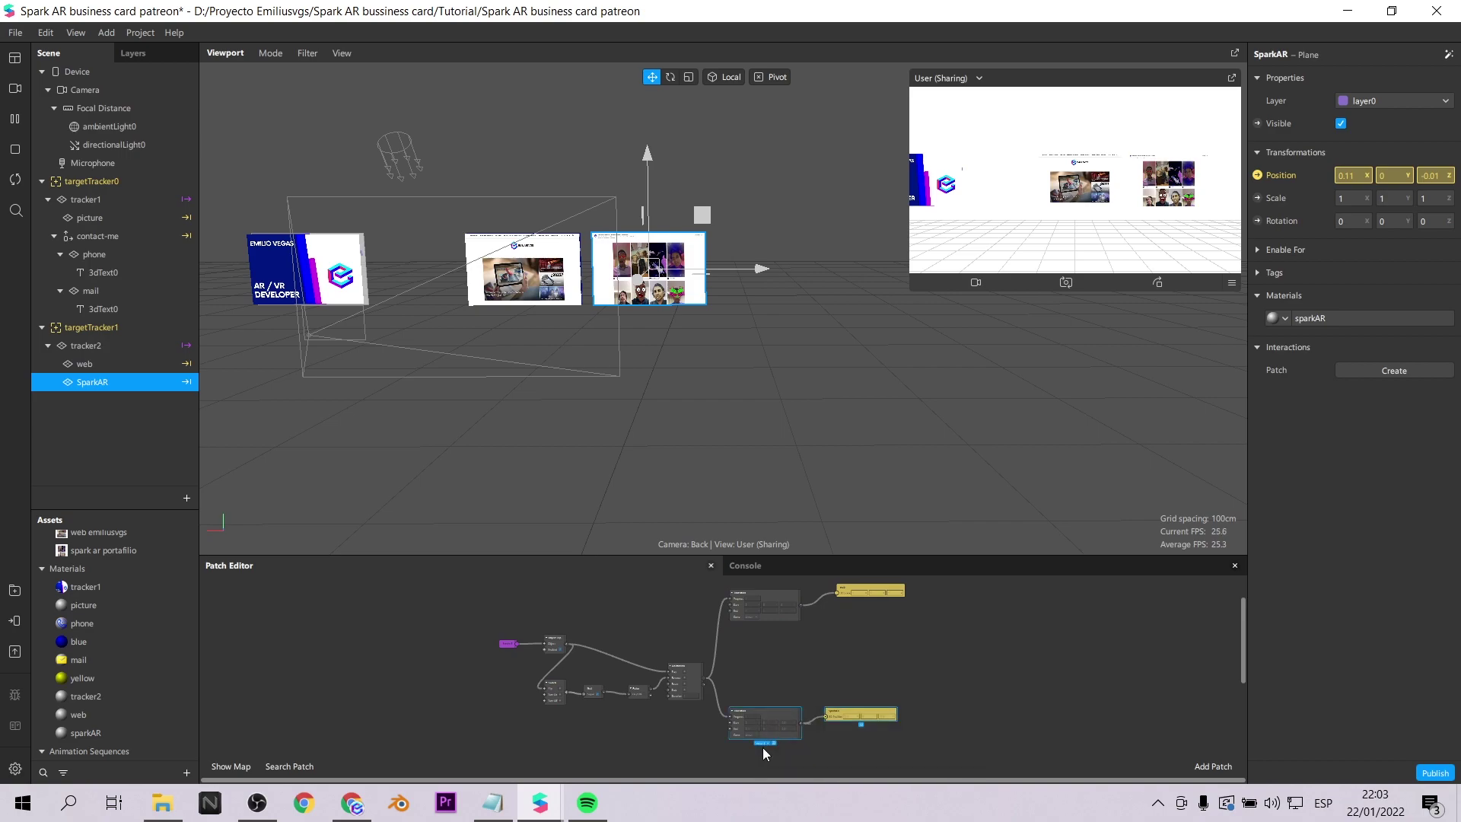
drag(761, 711, 766, 640)
- Add another plane under tracker2 and name it Lens
right_click(90, 350)
mouse_move(130, 359)
click(244, 419)
double_click(86, 401)
text(Lens)
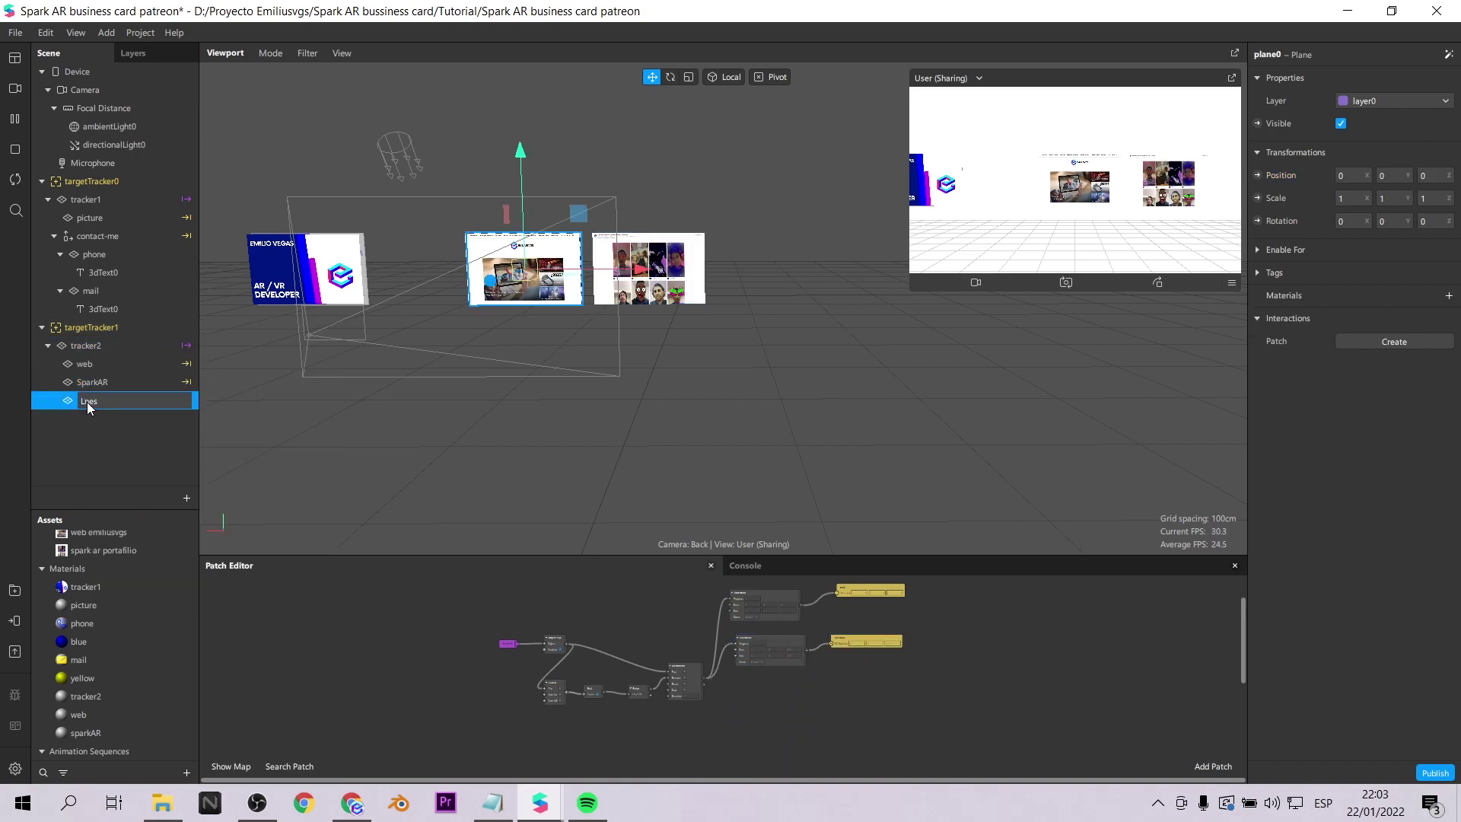
key(Return)
- Create a new material for the Lens plane, name it Lens and set its shader type to Flat
click(1449, 295)
click(1402, 512)
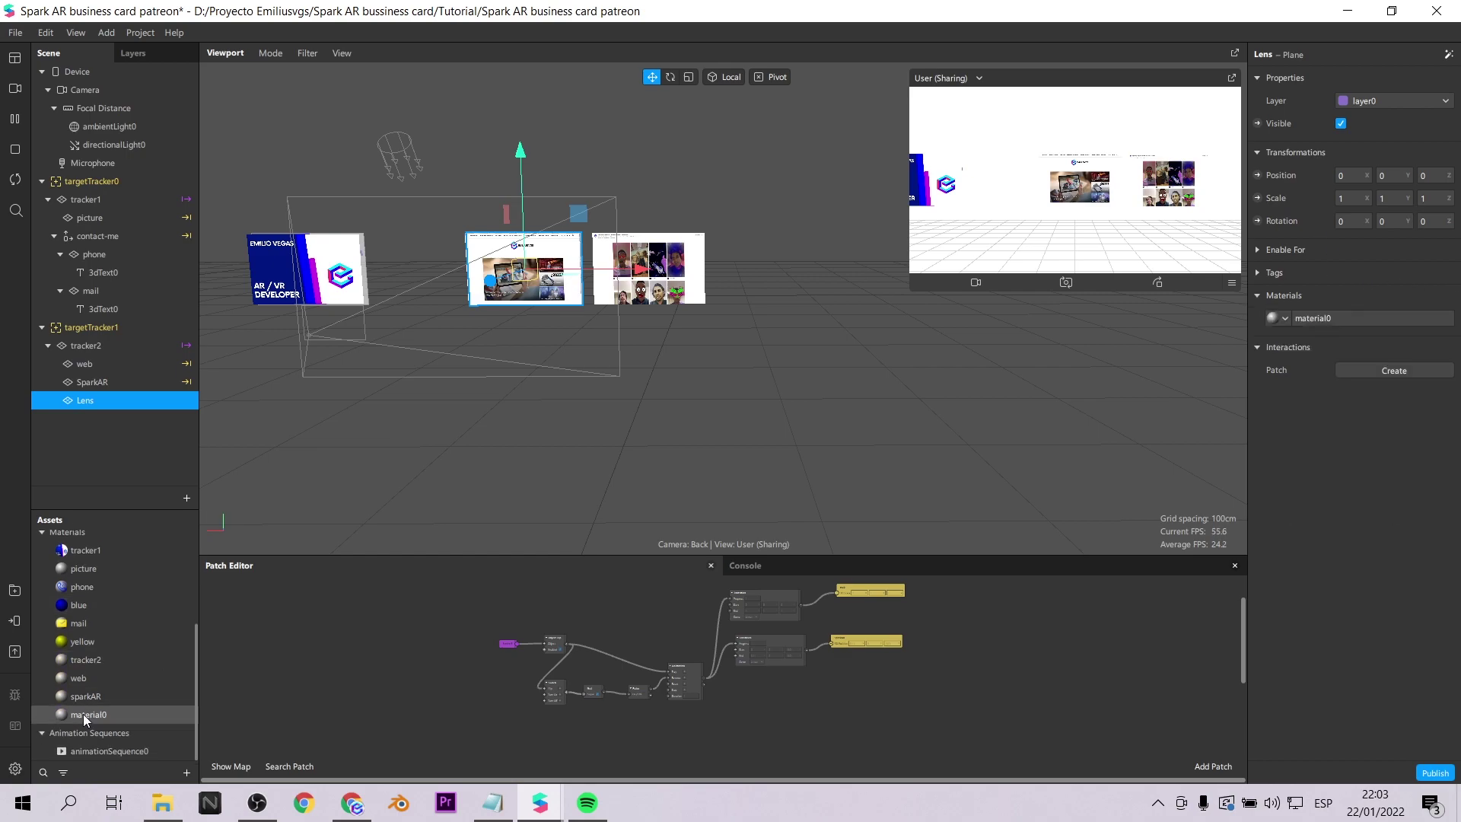
double_click(79, 715)
text(Lens)
key(Return)
click(1387, 78)
click(1346, 112)
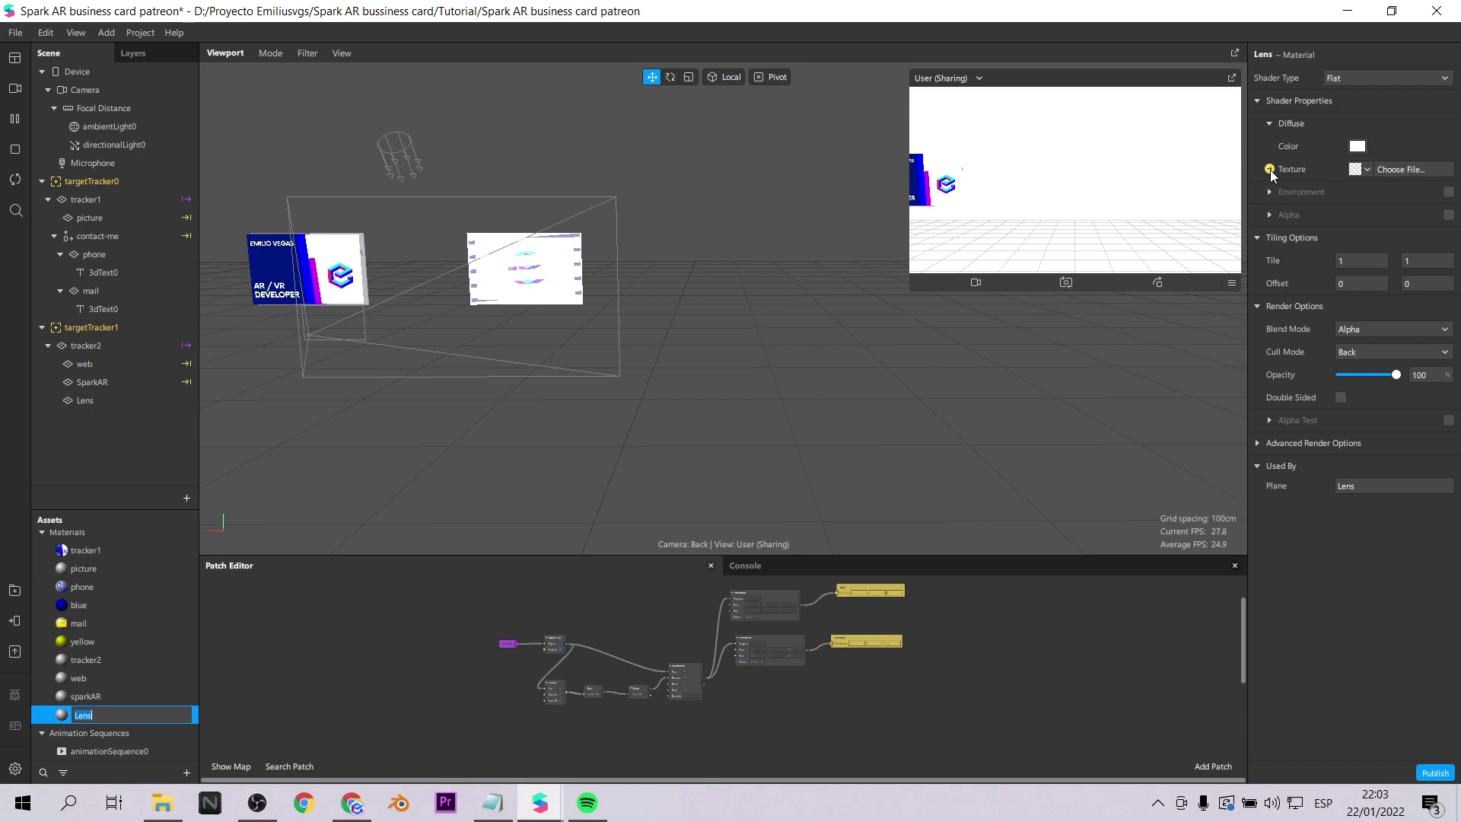
- Import the image "lens portafolio" as the texture of the Lens material
click(1360, 169)
click(1375, 345)
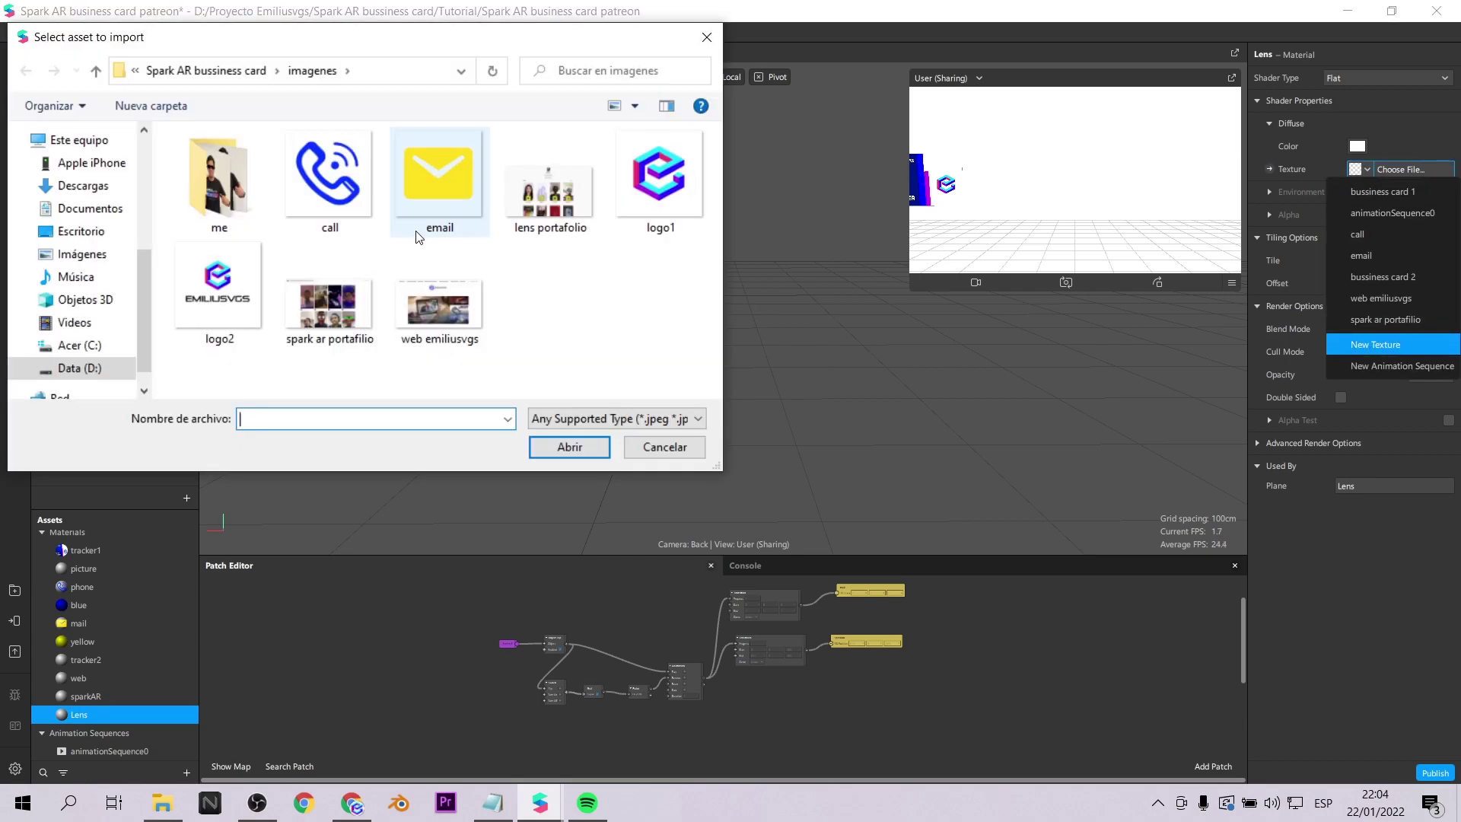
click(653, 446)
- Expose the Lens plane's position as a patch and place it below the SparkAR 3D Position patch
click(84, 400)
click(1257, 175)
scroll(852, 686, up, 2)
scroll(810, 719, up, 1)
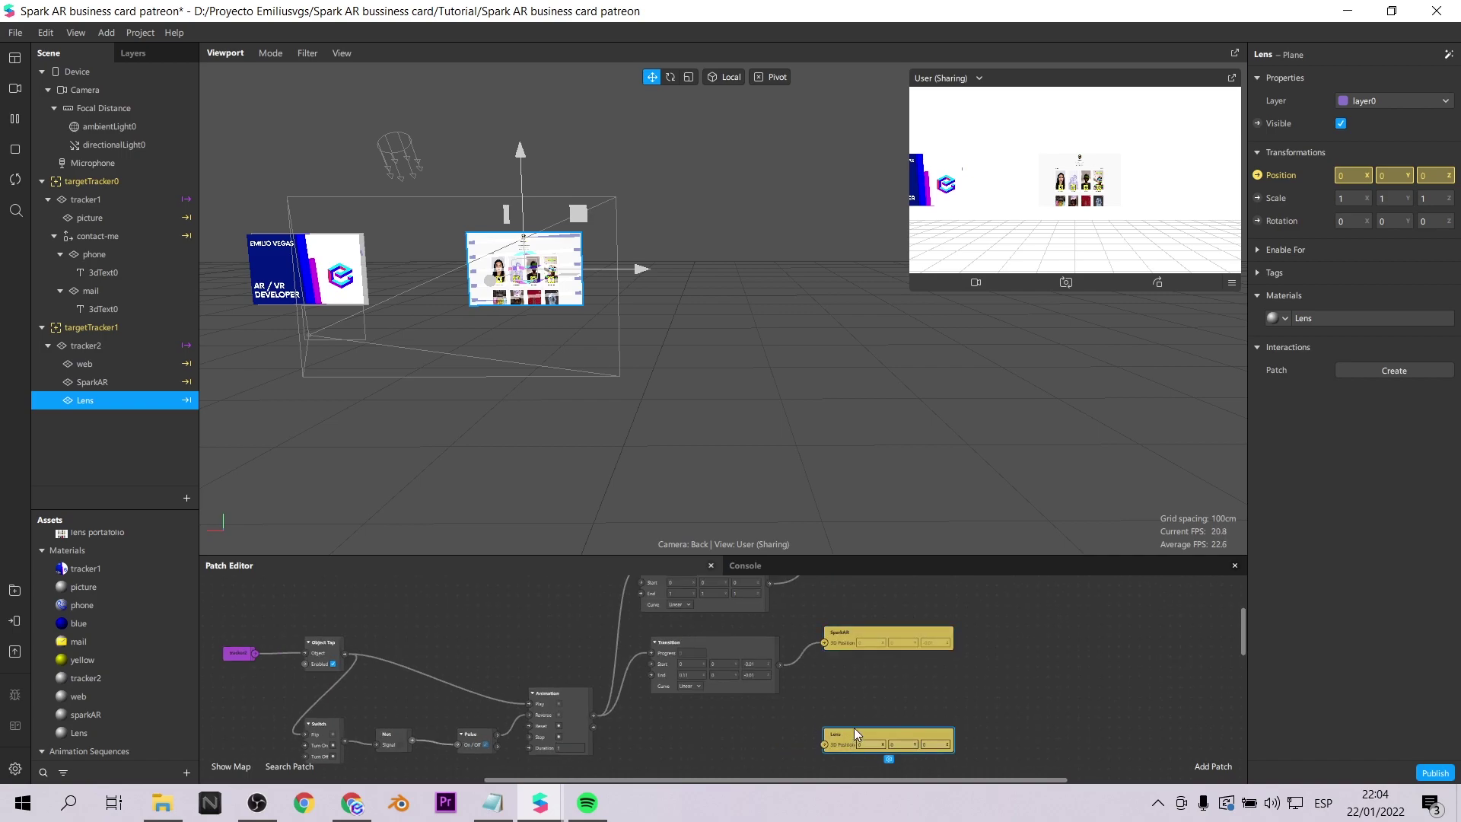
- Add a Transition patch driven by the tracker2 Animation's progress and connect its value to Lens's 3D Position
scroll(688, 731, up, 2)
drag(549, 715, 639, 742)
key(Return)
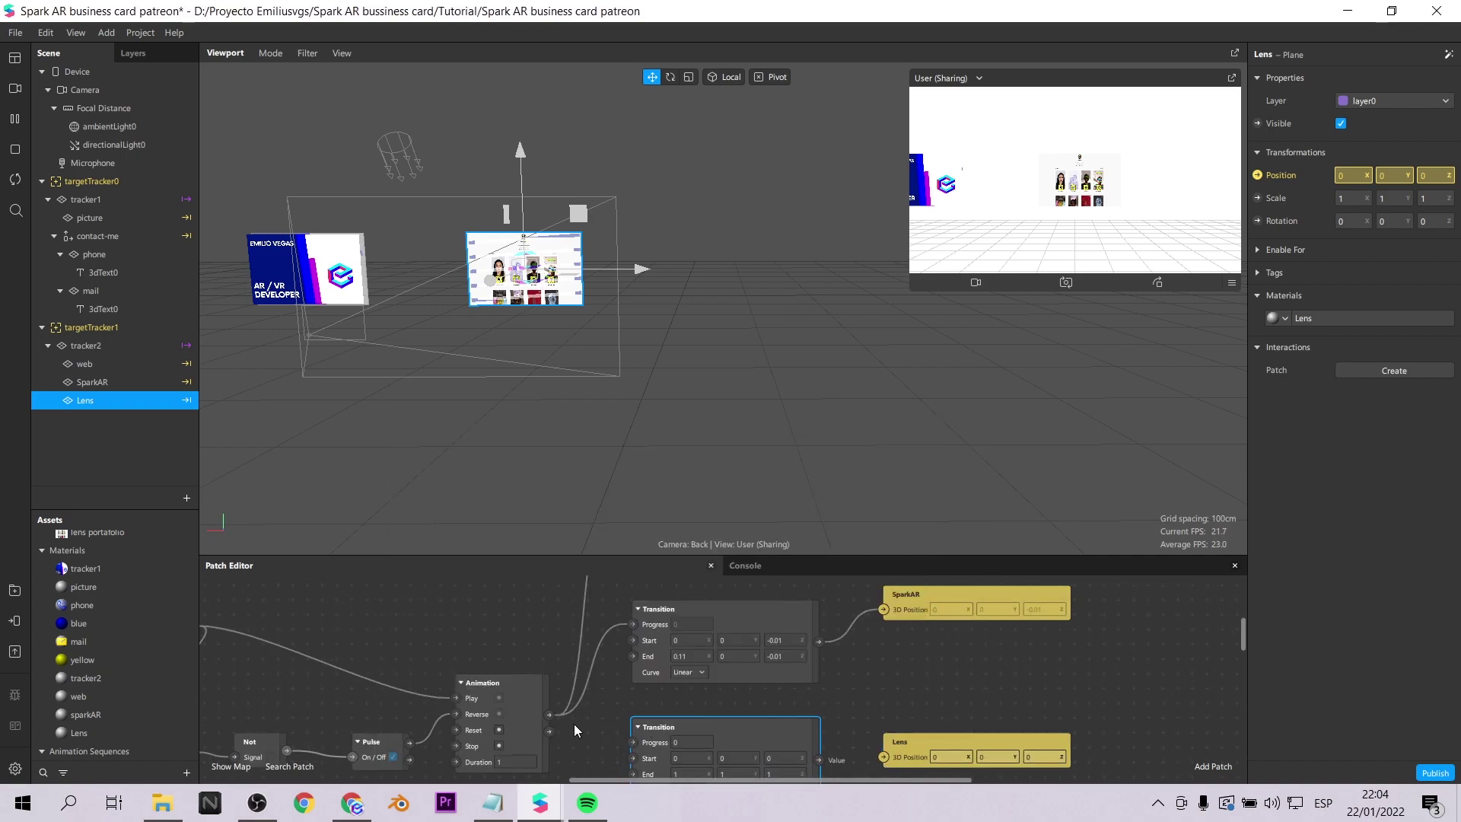
drag(818, 759, 883, 757)
scroll(761, 723, down, 2)
- Set the Lens Transition's Start Z to -0.01 and its End to -0.11, 0, -0.01, and test the card tap in the preview
click(687, 719)
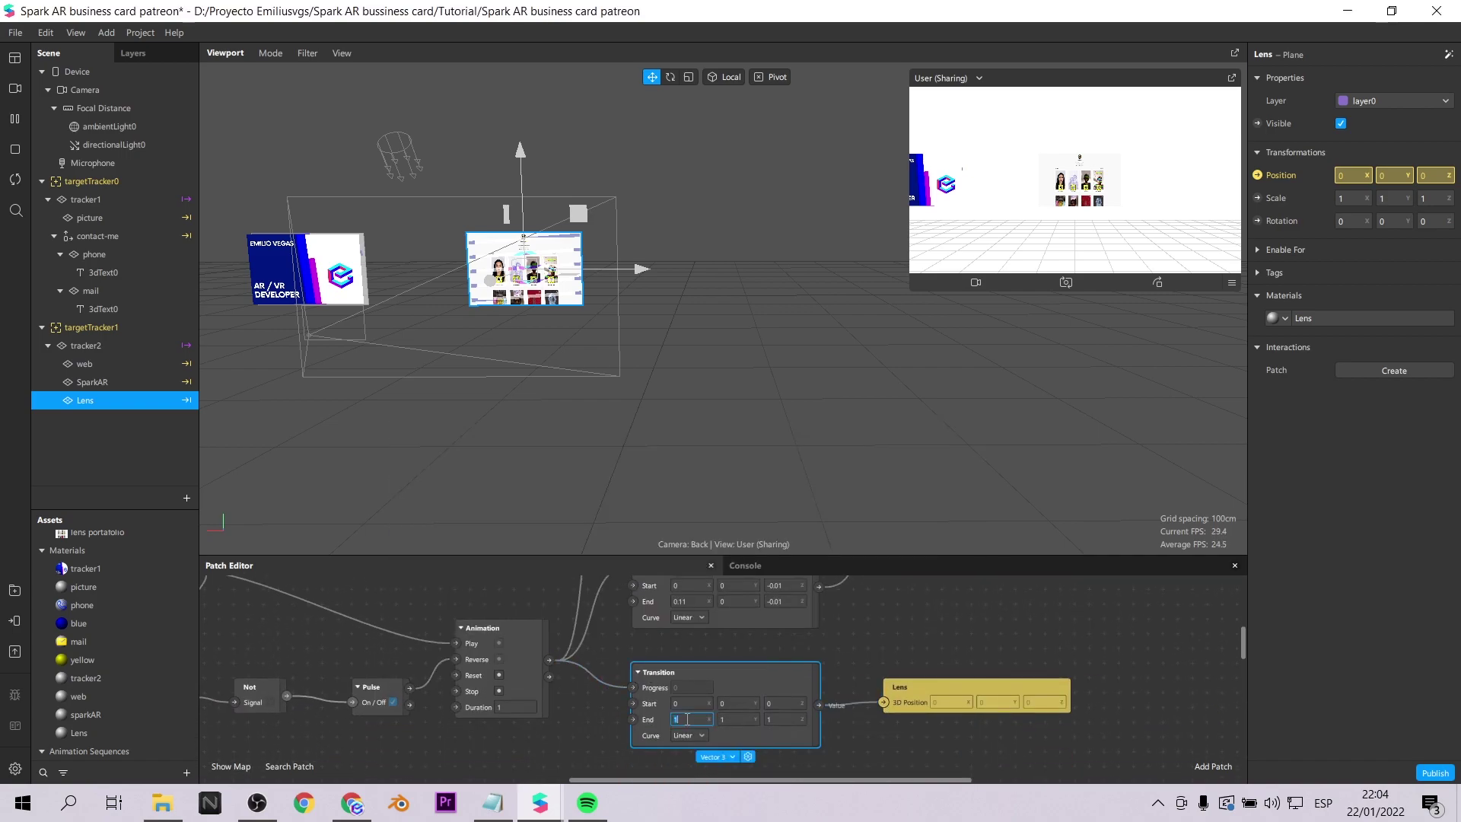
click(789, 706)
text(-0)
scroll(789, 706, up, 1)
text(.01)
key(Tab)
text(-0.01)
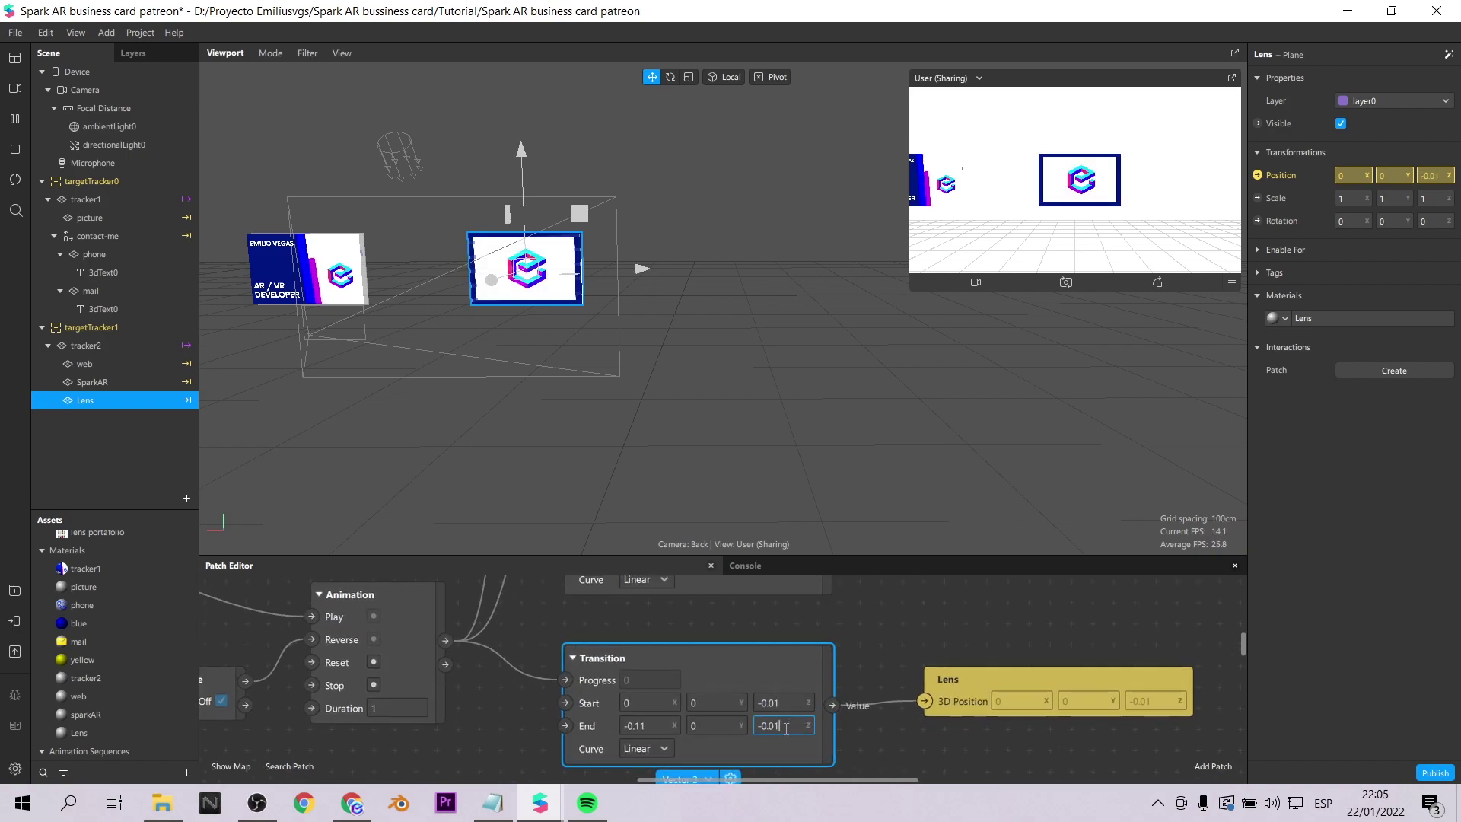
click(1068, 181)
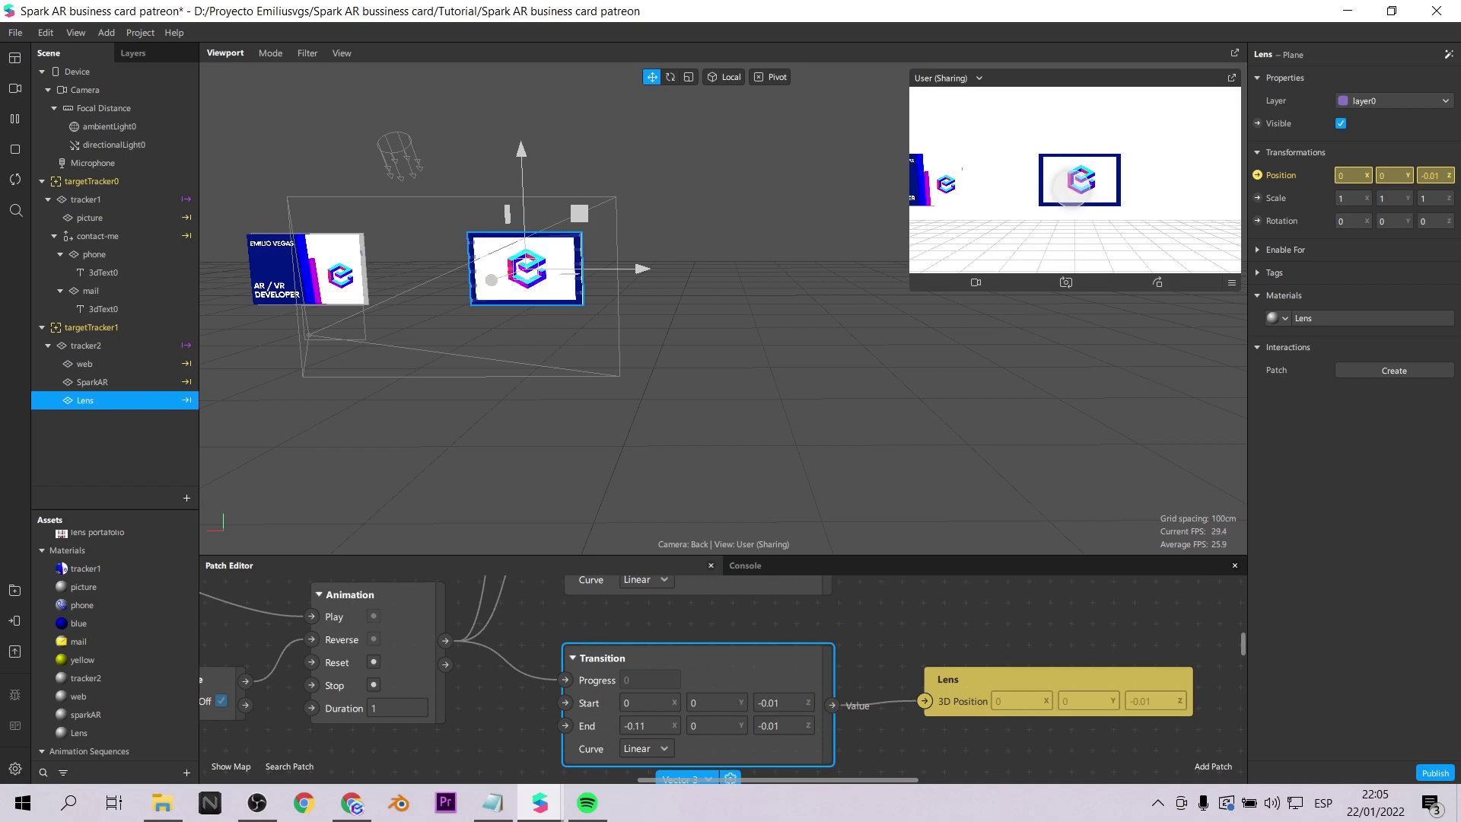
- Toggle the back card several times in the preview to check the portfolio images' open and close animation
click(1077, 186)
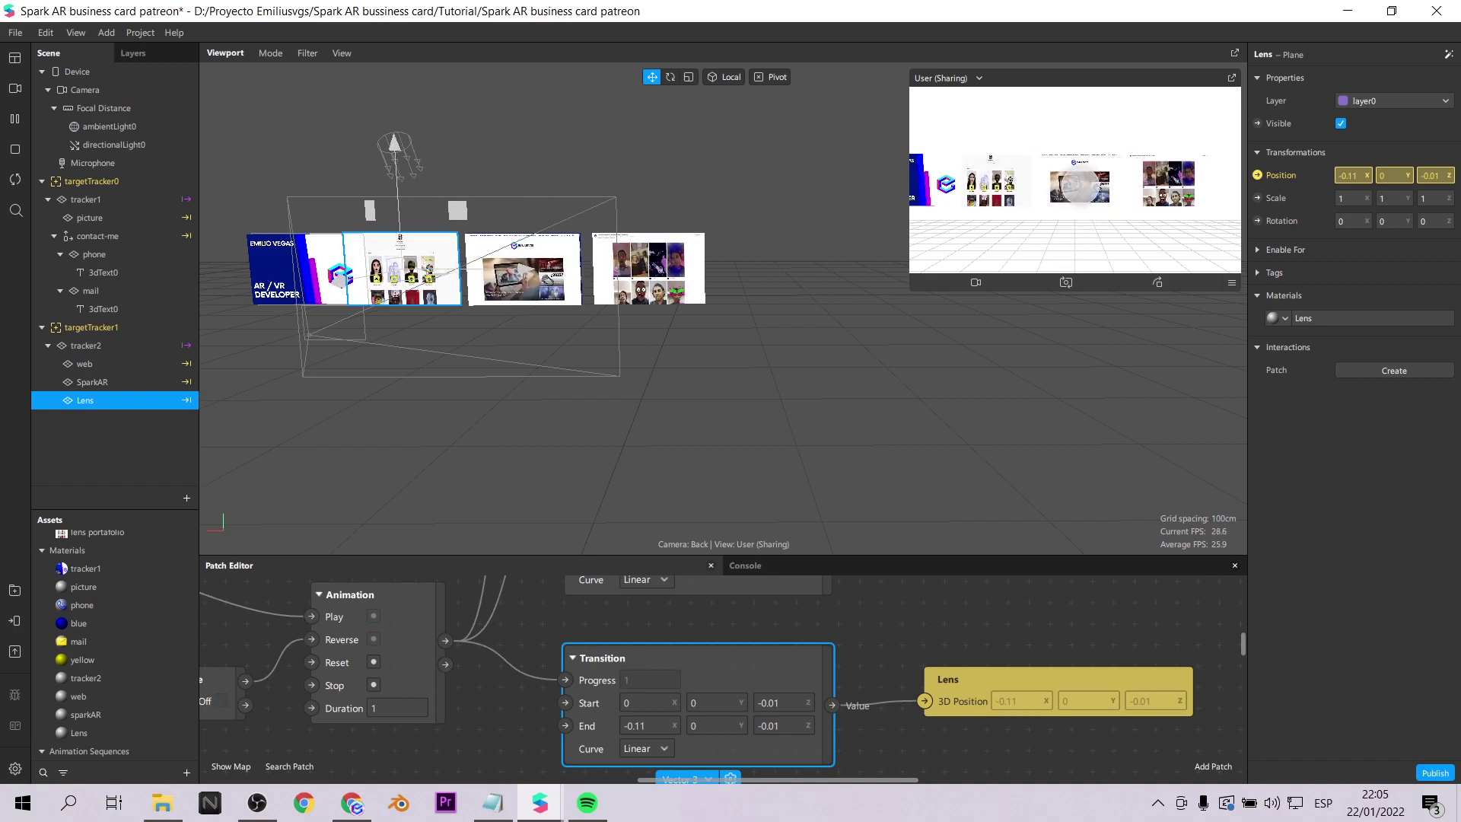
click(1079, 186)
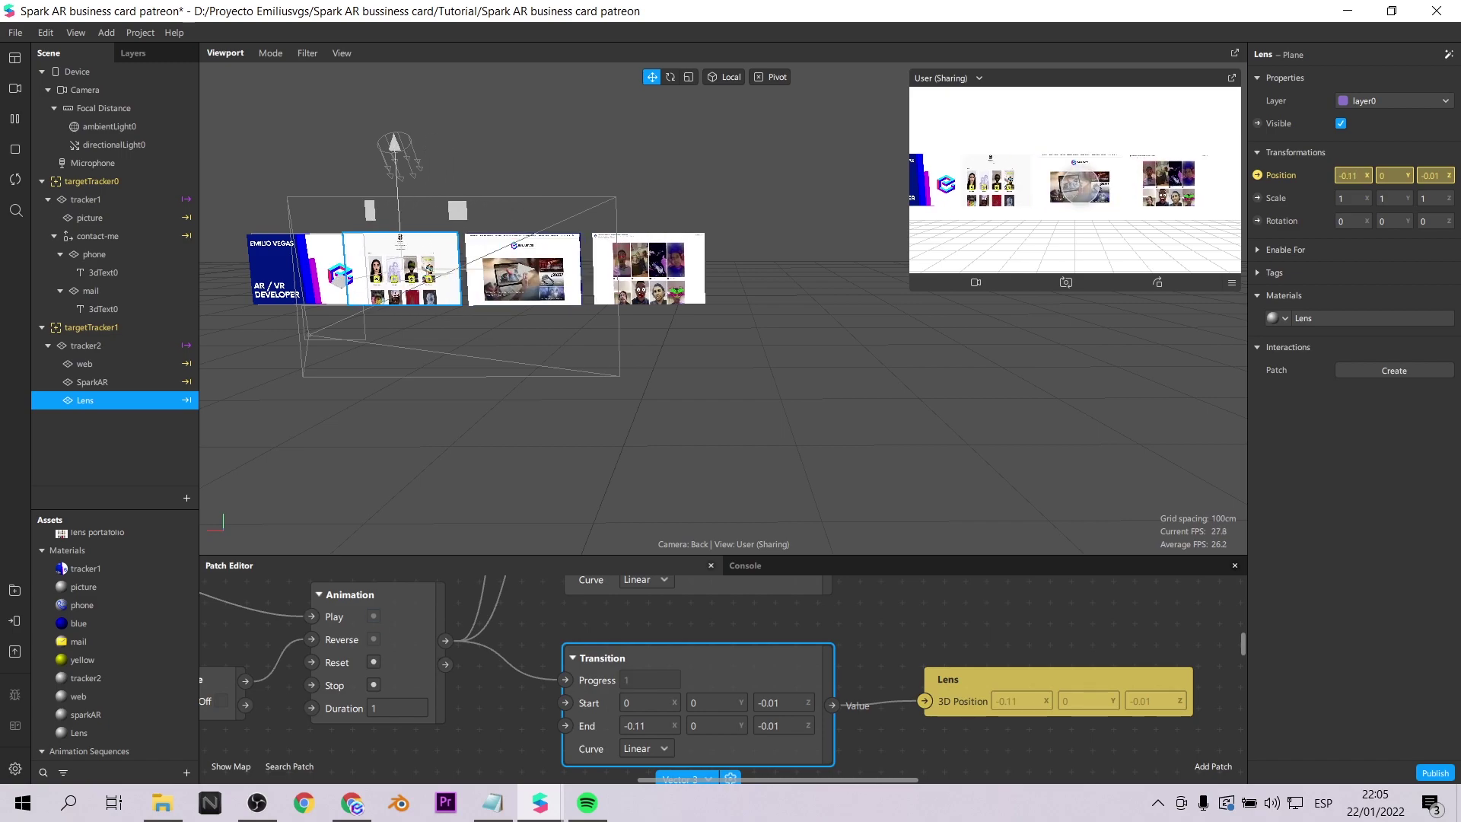
click(1079, 186)
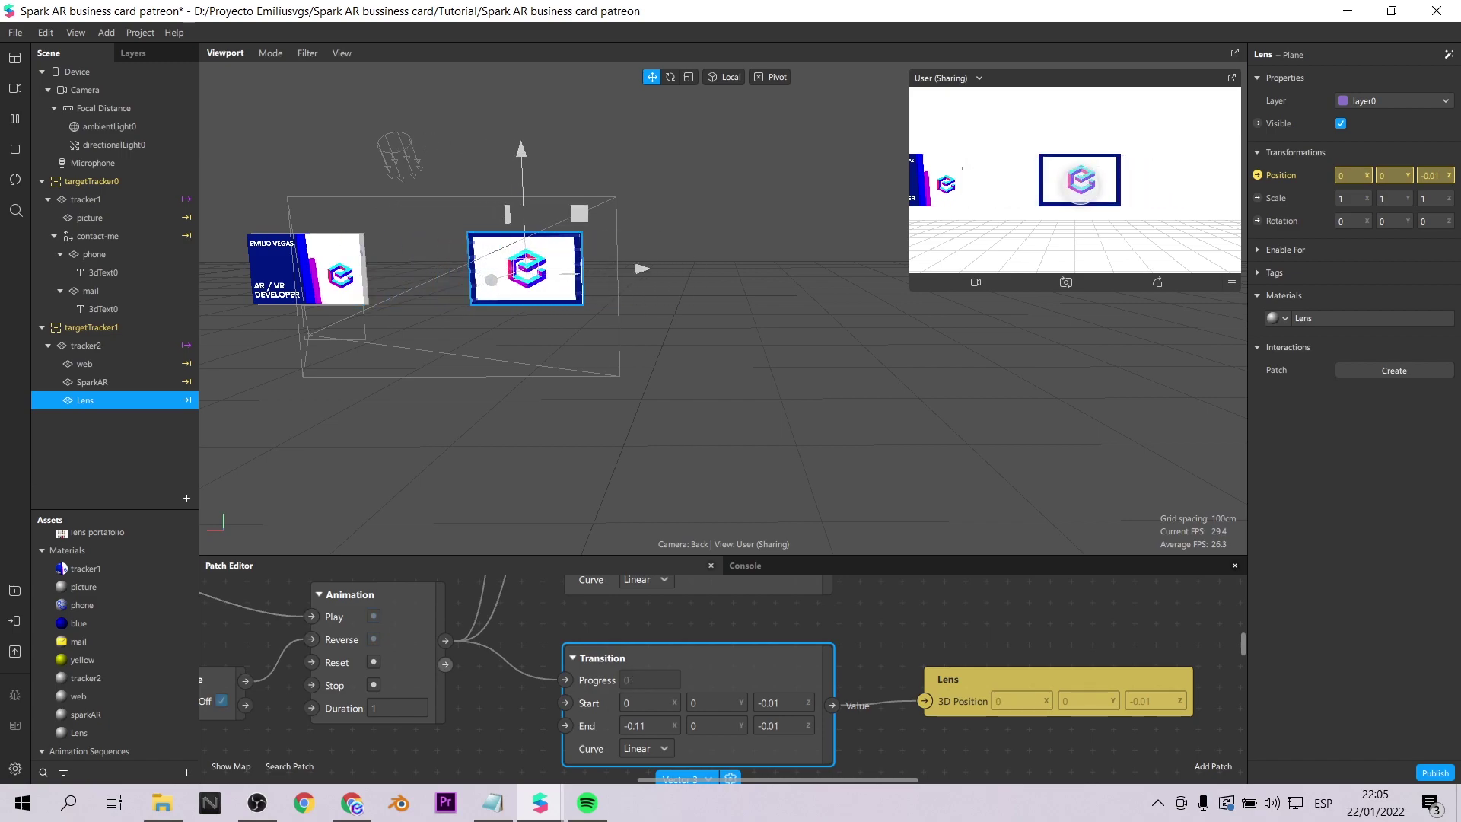
- Add a 3D text under tracker2 and set its text to "+50MM views"
scroll(723, 670, down, 5)
click(108, 346)
right_click(107, 347)
mouse_move(160, 362)
click(288, 504)
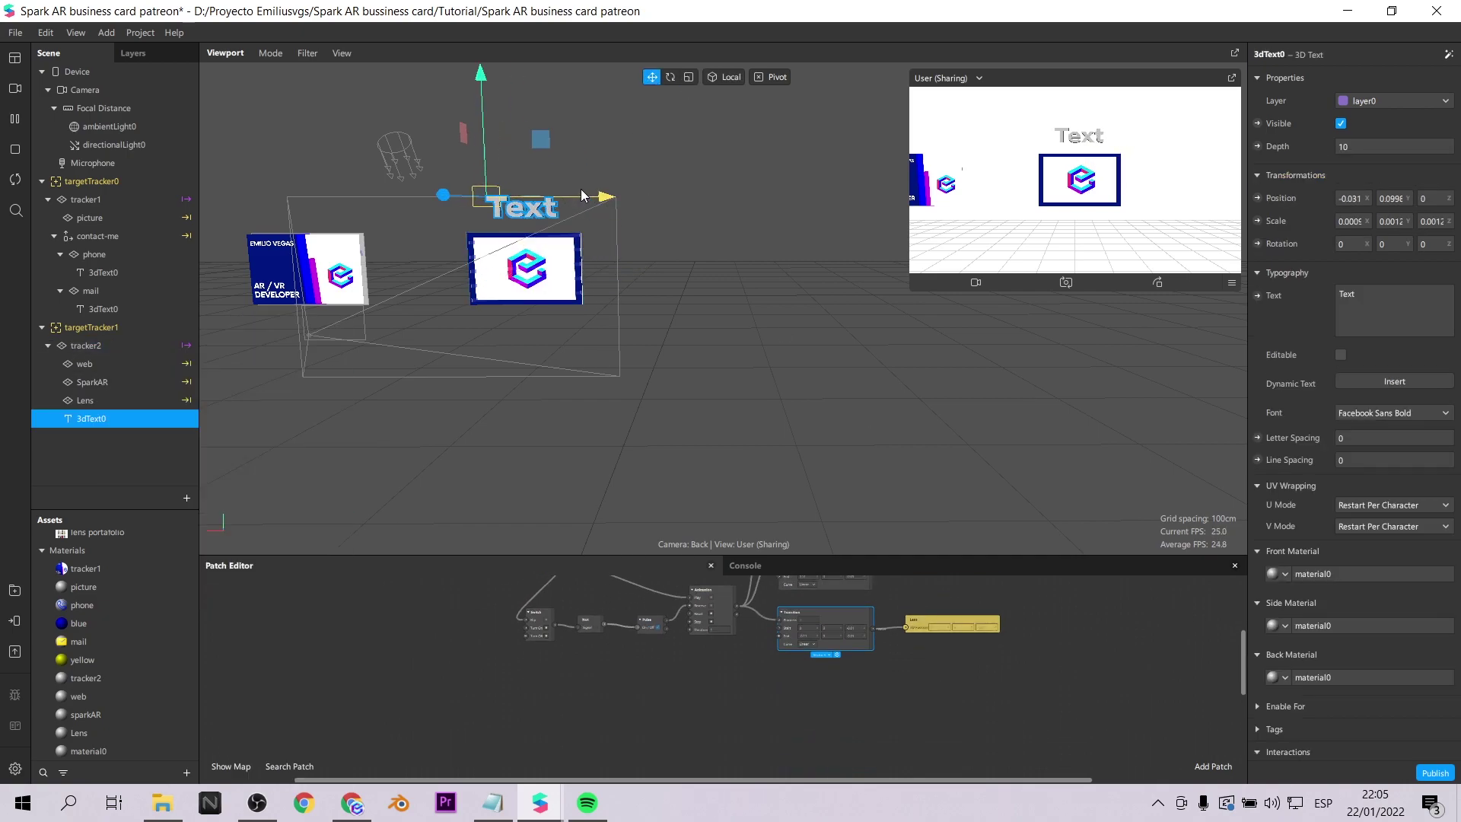
double_click(1347, 289)
text(+50)
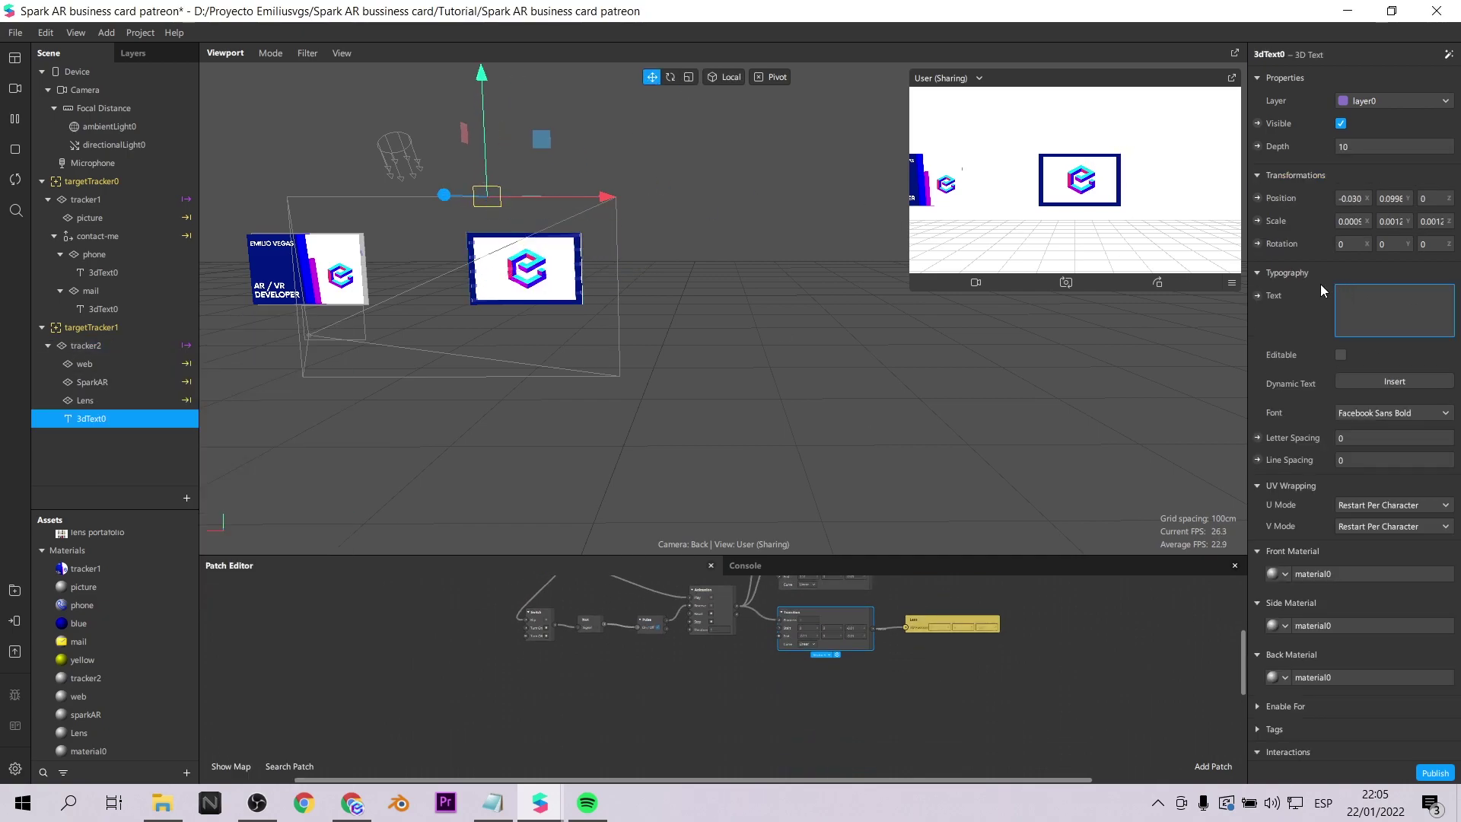
text(MM views)
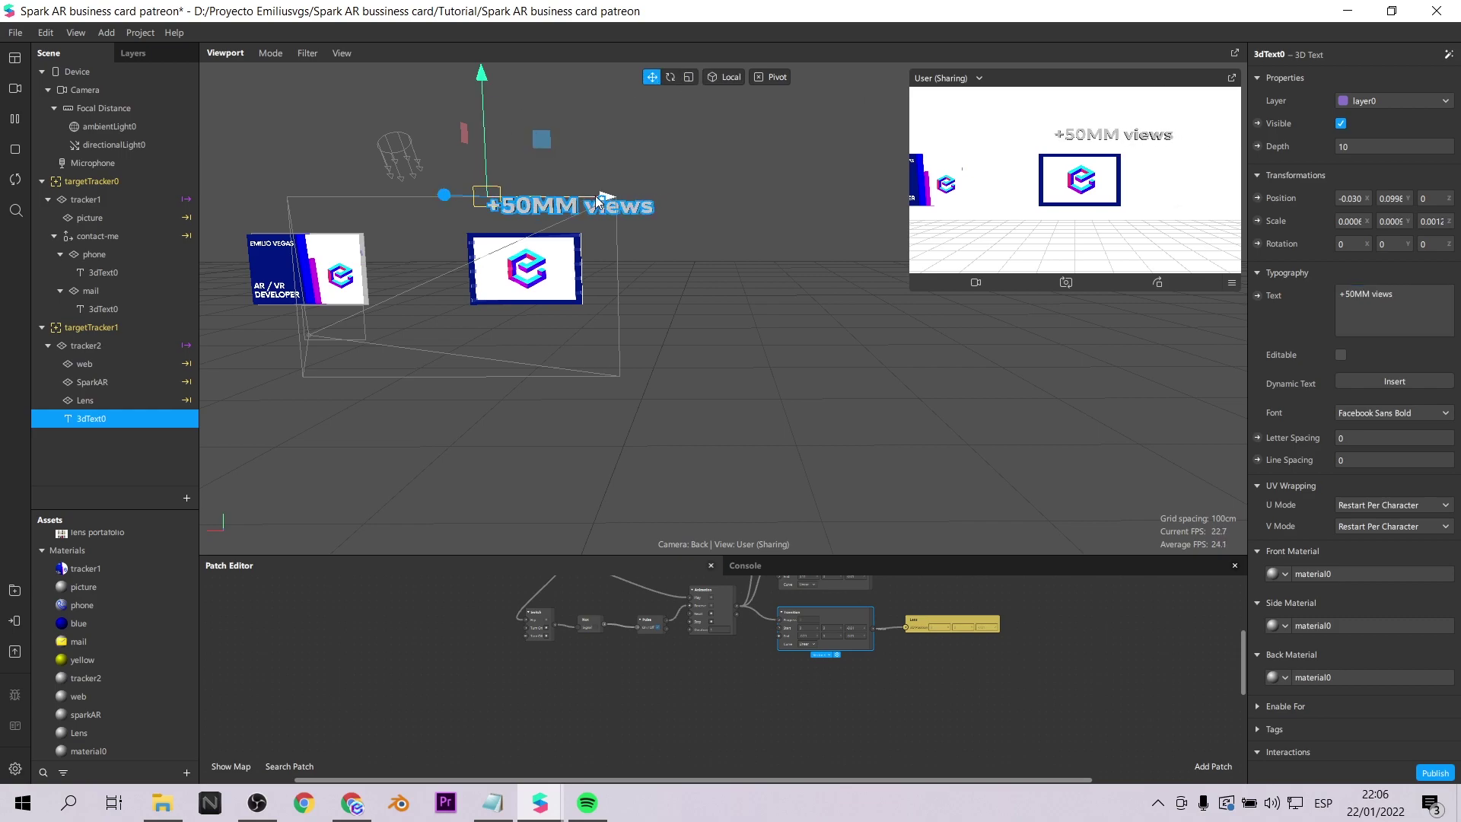
- Scale the "+50MM views" text down to the card's width, centre it above the card, and assign the yellow front material
text(r)
drag(454, 202, 434, 201)
click(1285, 573)
click(1324, 659)
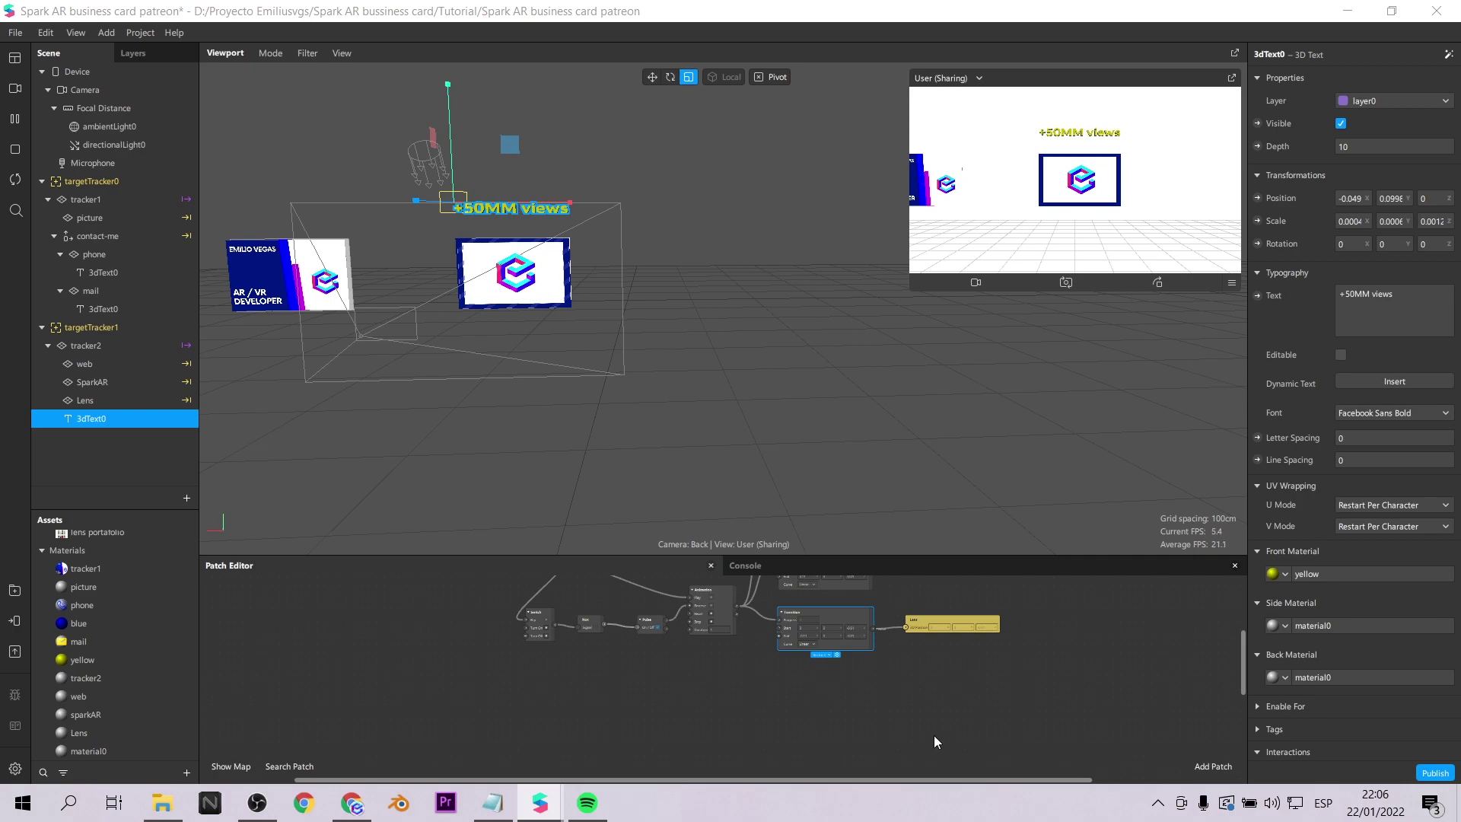
- Expose the 3D text's visibility as a patch, driven by a Switch that flips when the tracker2 Animation completes
click(1257, 124)
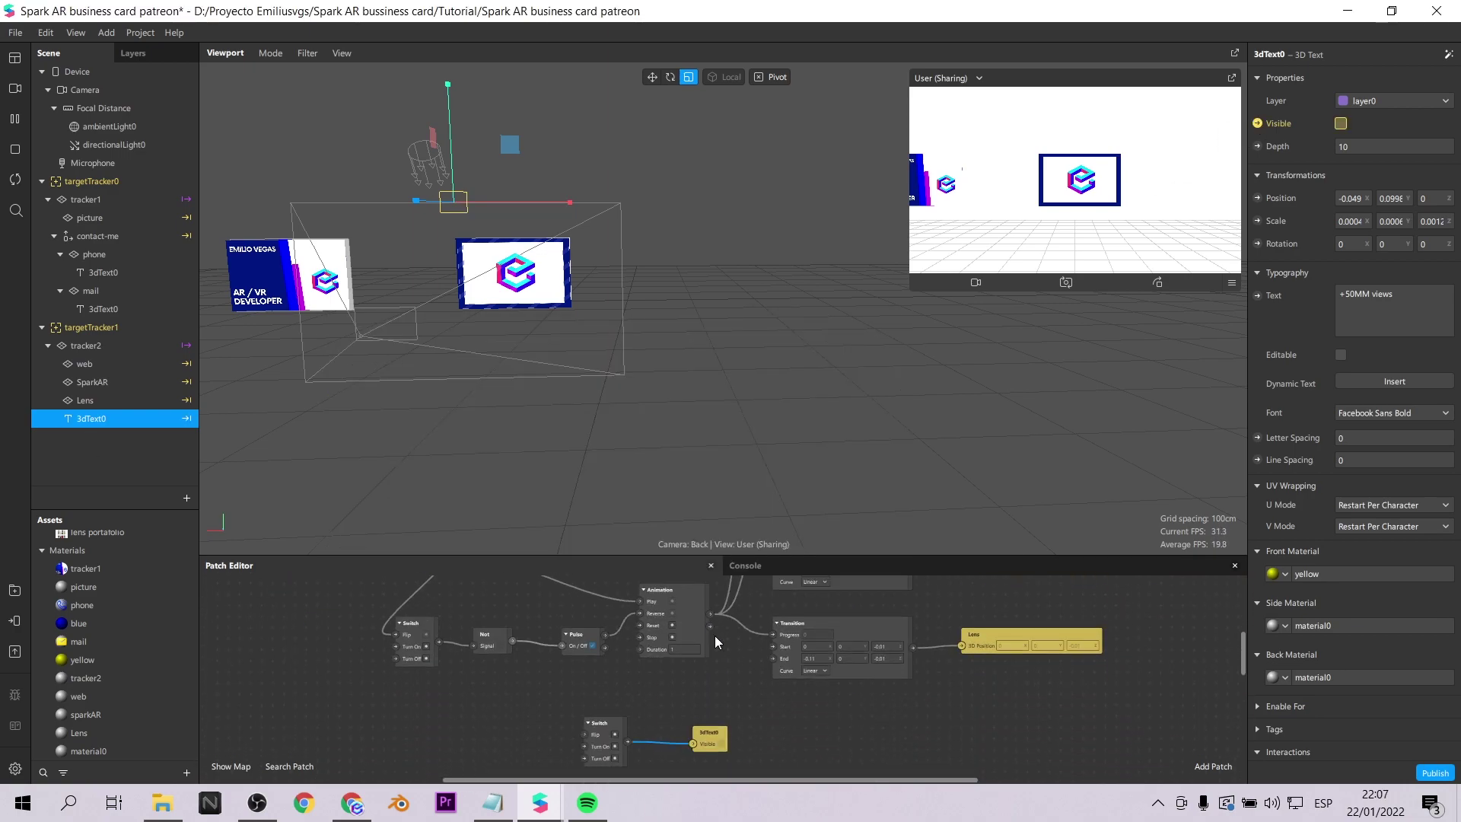
drag(710, 626, 585, 734)
drag(601, 723, 792, 701)
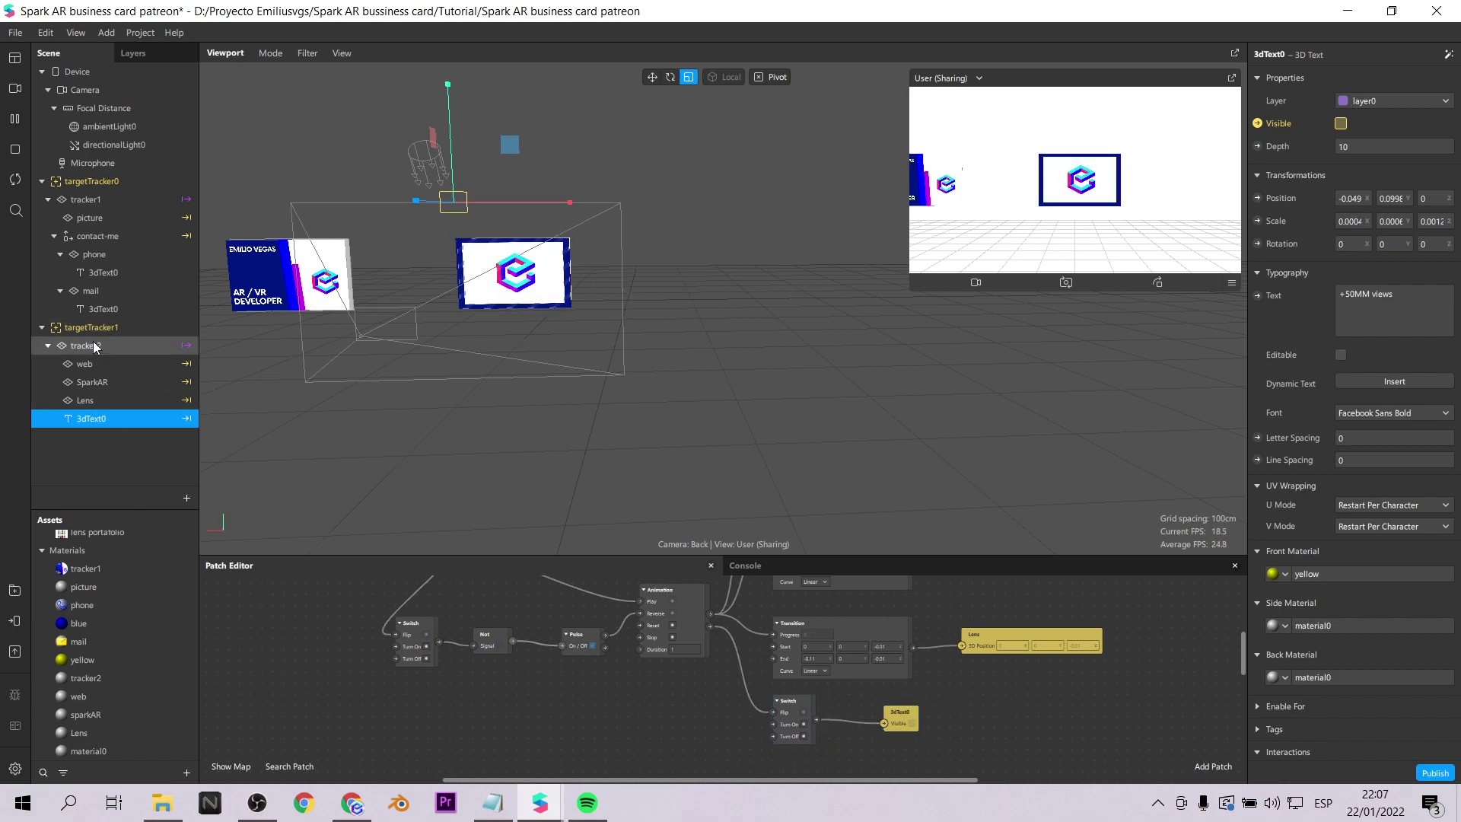
- Rename the "+50MM views" text object to 50mm and duplicate it under tracker2
double_click(99, 424)
text(50mm)
key(Return)
right_click(97, 420)
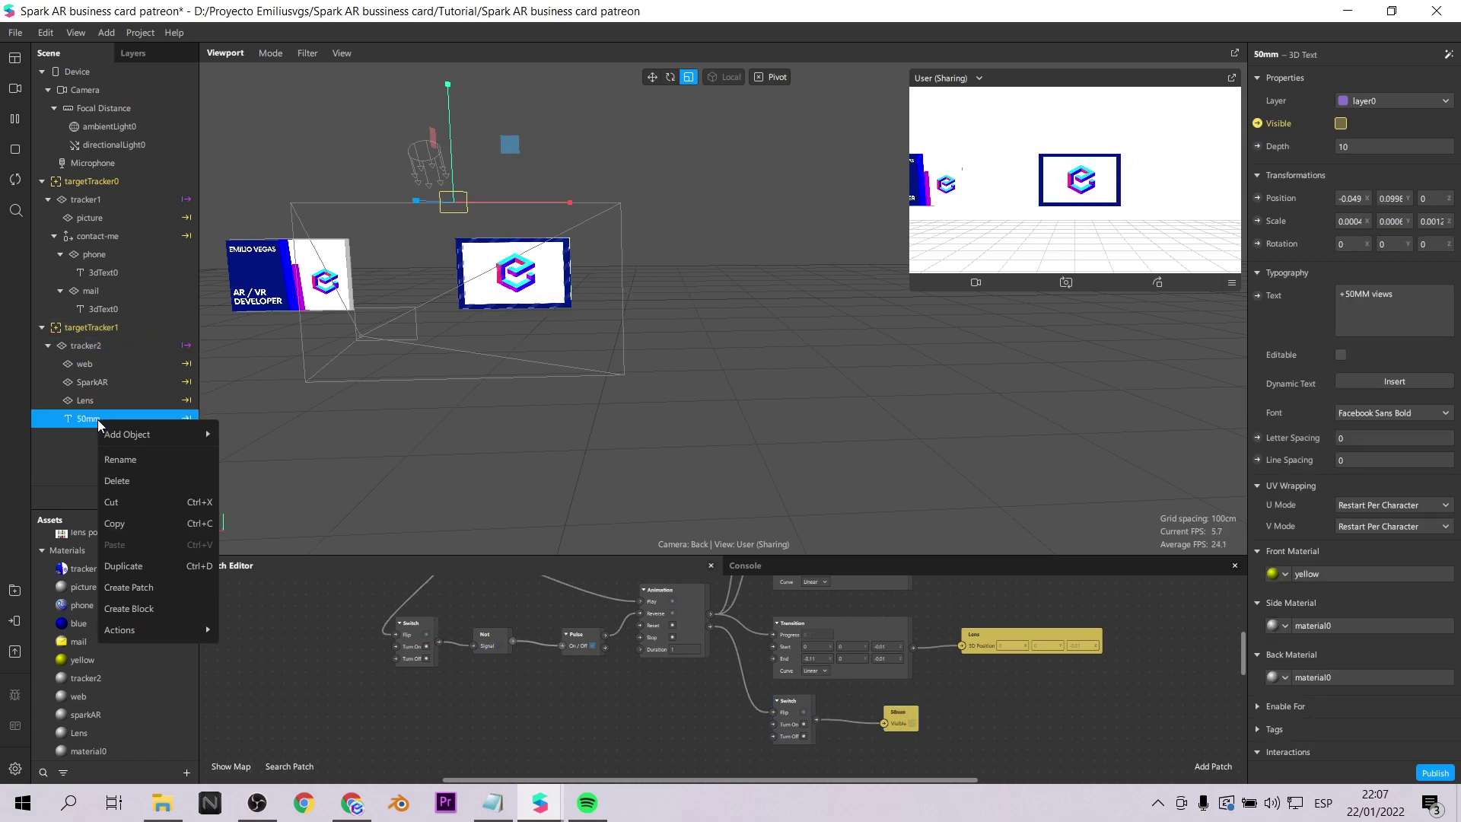
click(166, 567)
key(w)
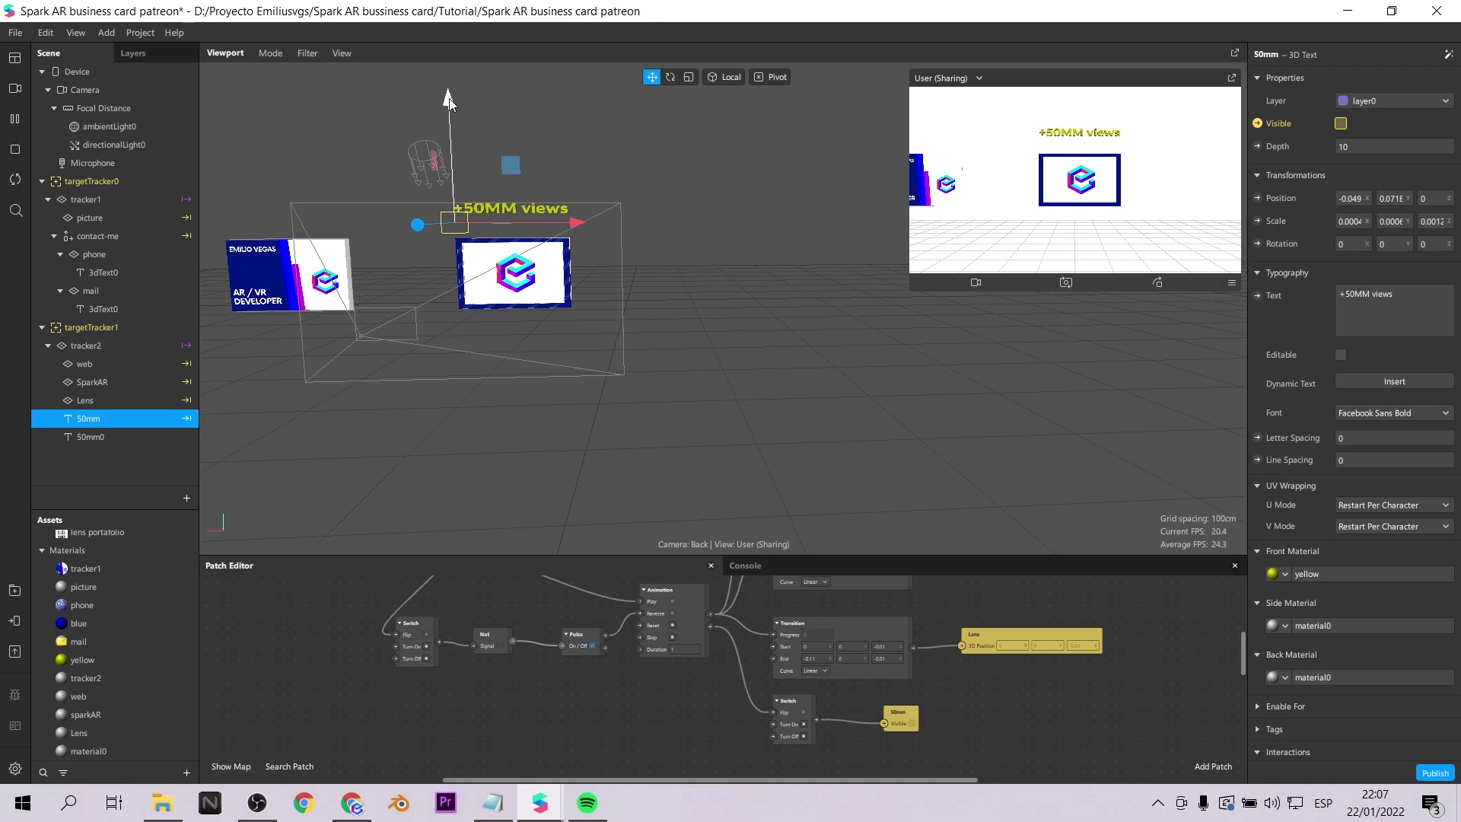